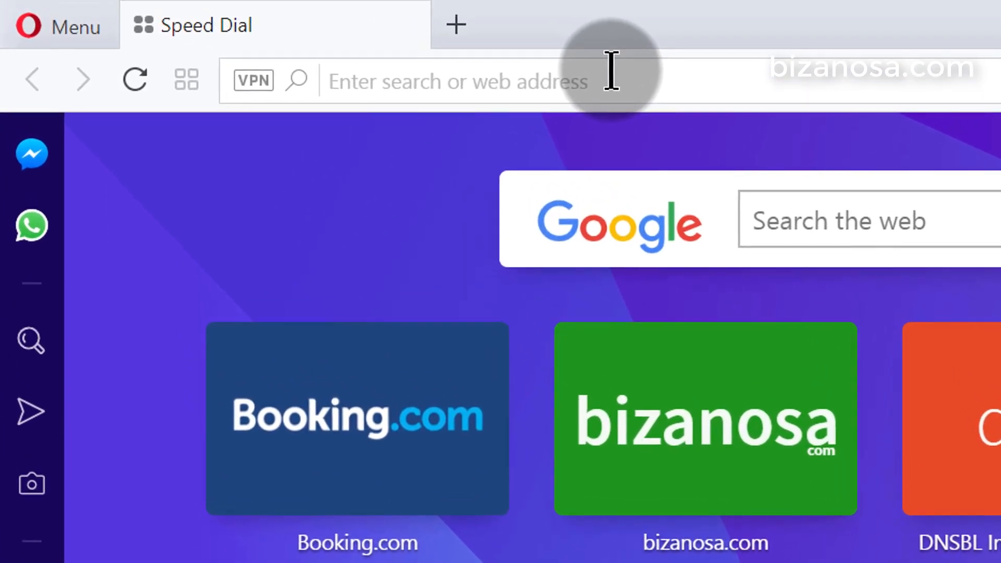
Step: Open the Shopify Partners page at bizanosa.com/ps and go to its email address field
click(582, 82)
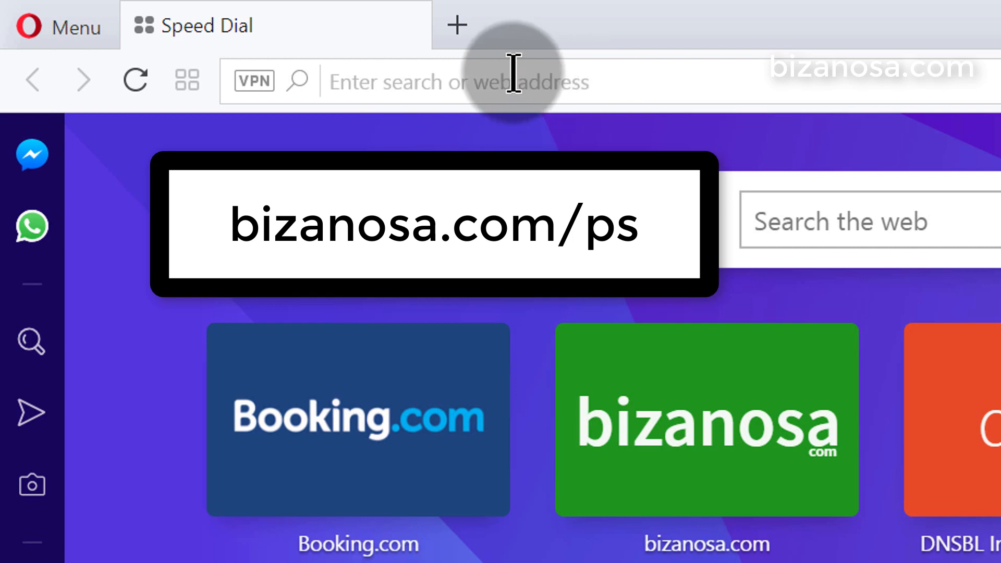
text(bizanosa.com/)
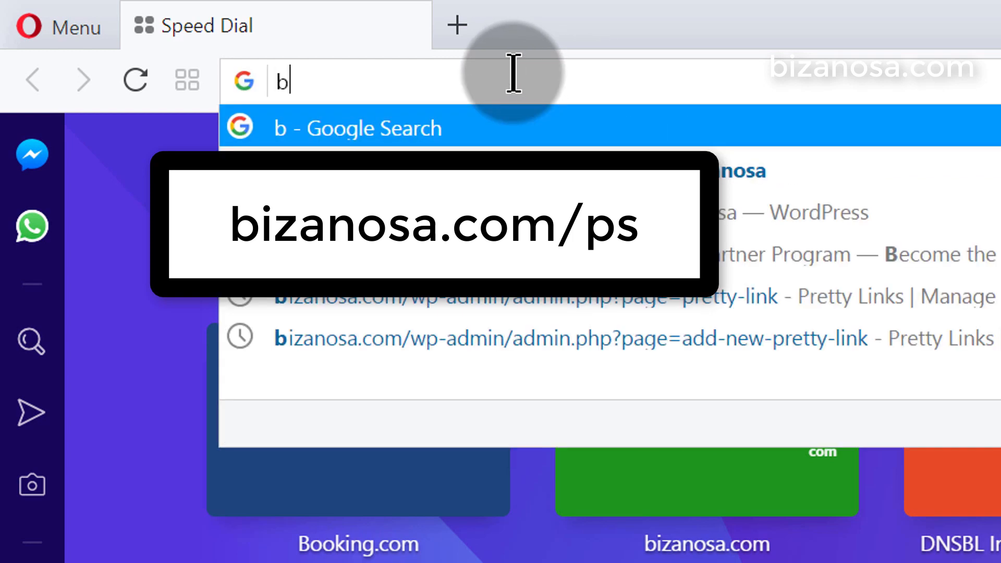
text(ps)
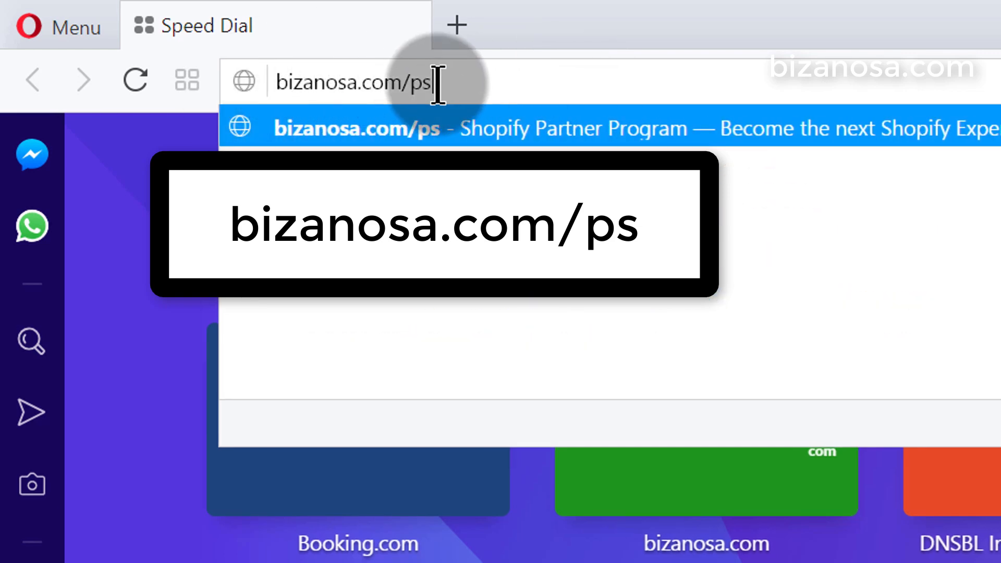
key(Return)
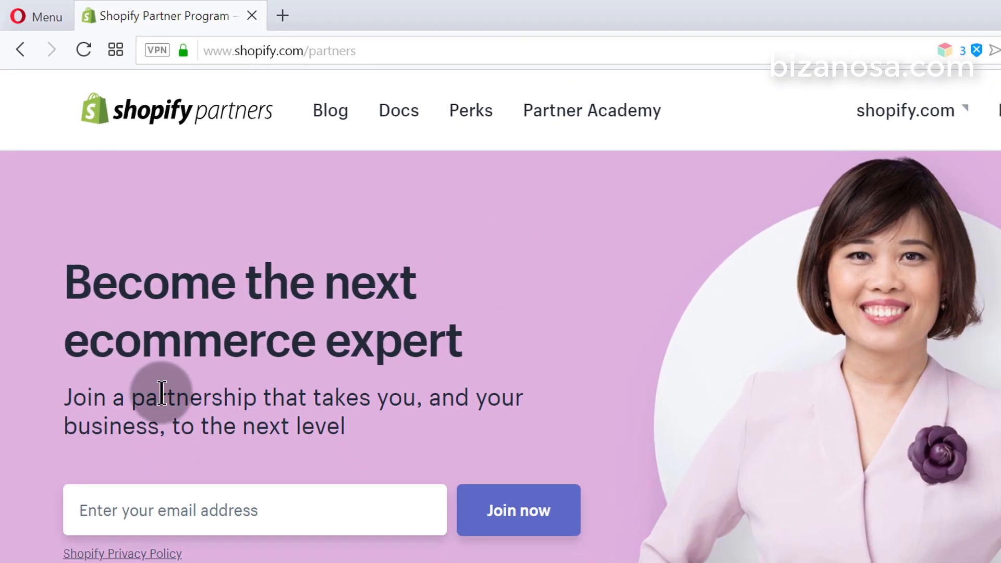
click(247, 542)
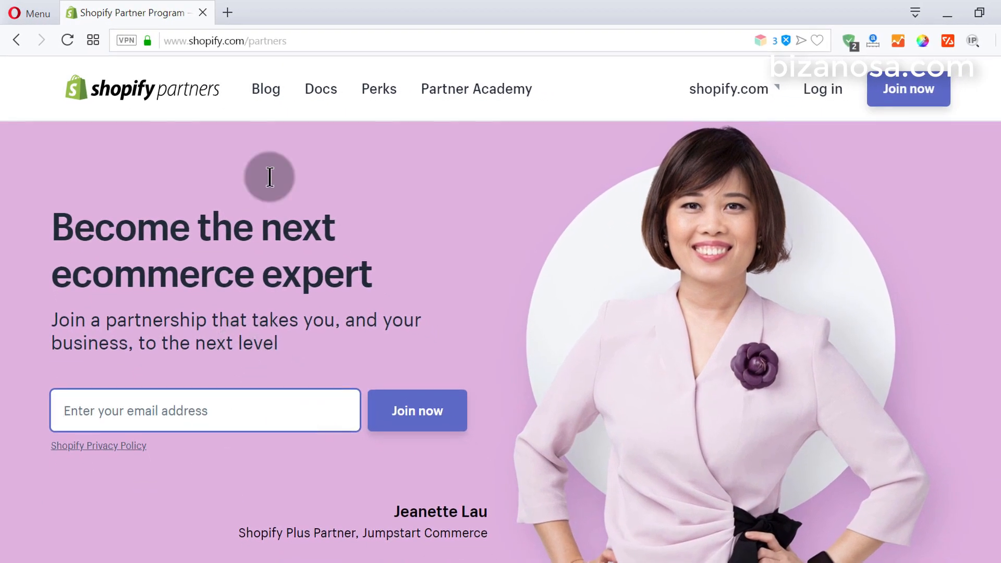
Step: Load the Shopify free trial page from bizanosa.com/sf in a new browser tab
click(228, 12)
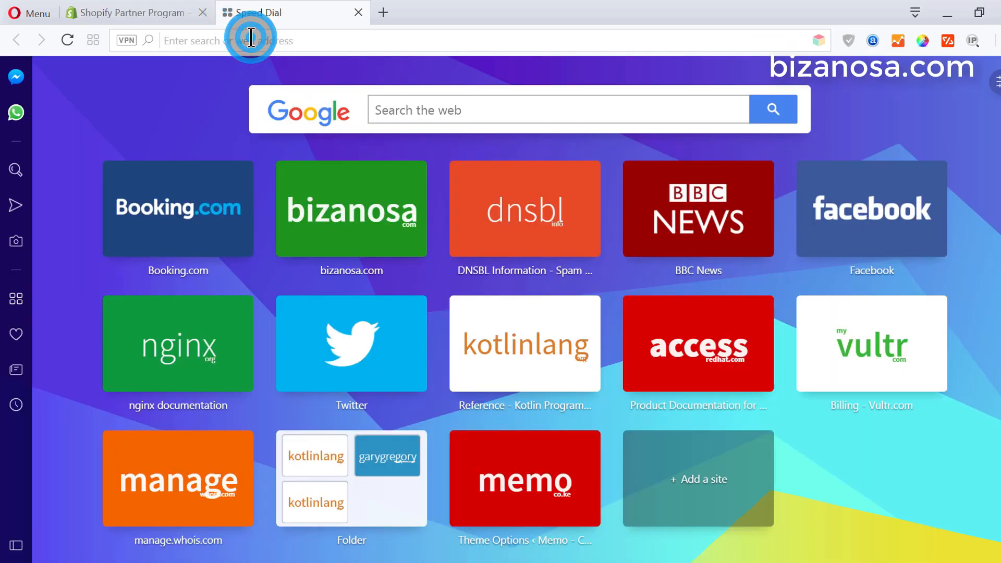
click(157, 13)
click(284, 13)
click(247, 40)
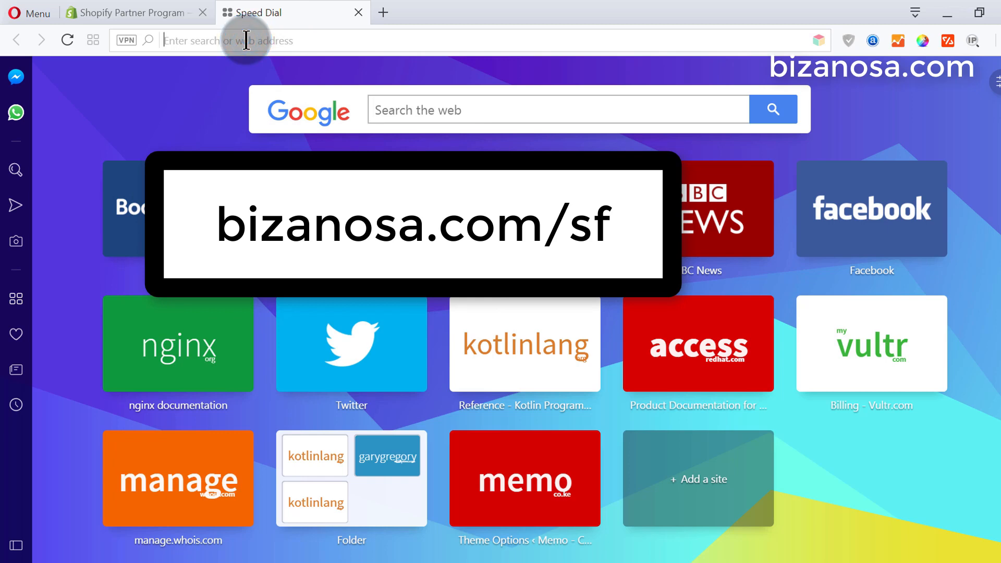
text(bi)
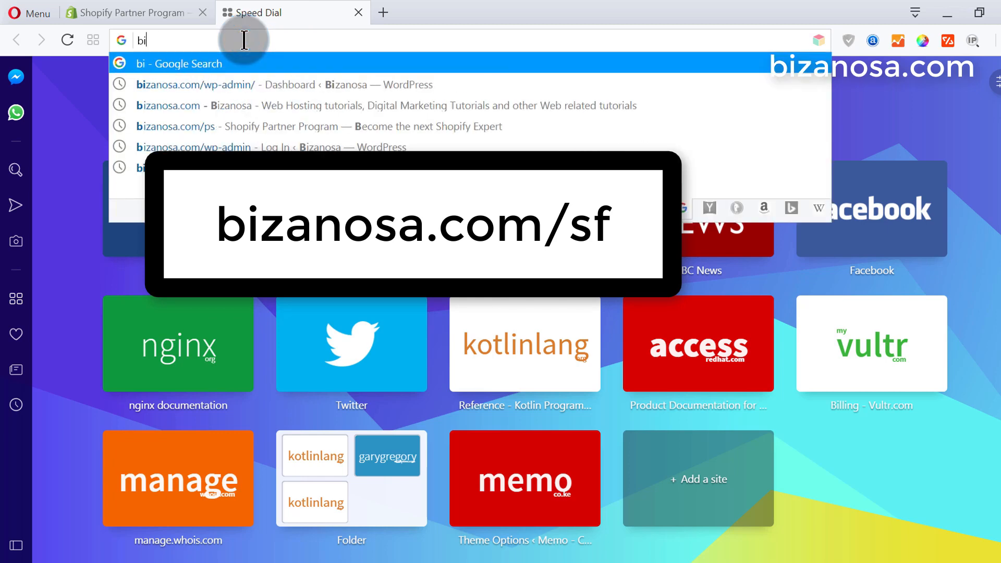
text(zano)
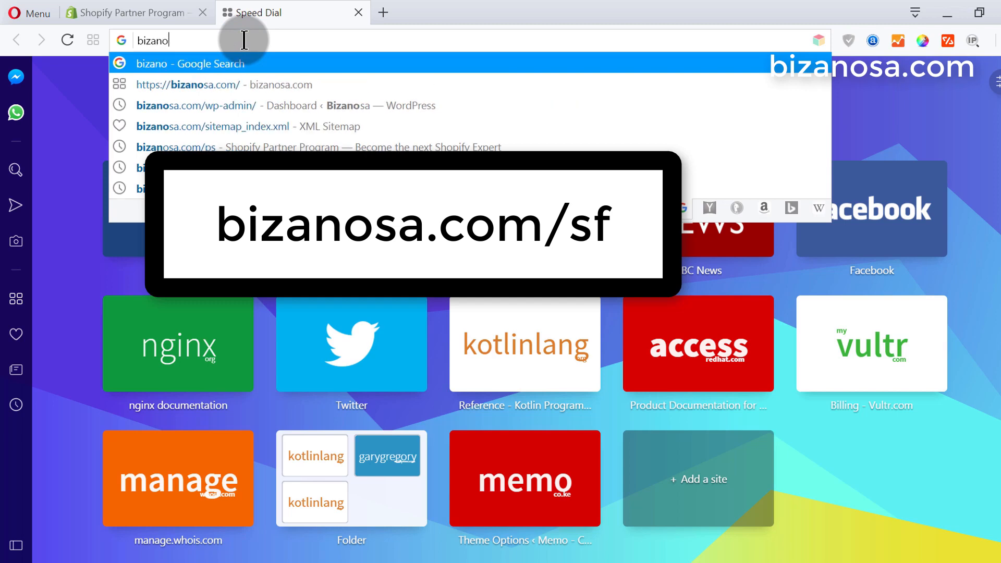
text(sa.com/sf)
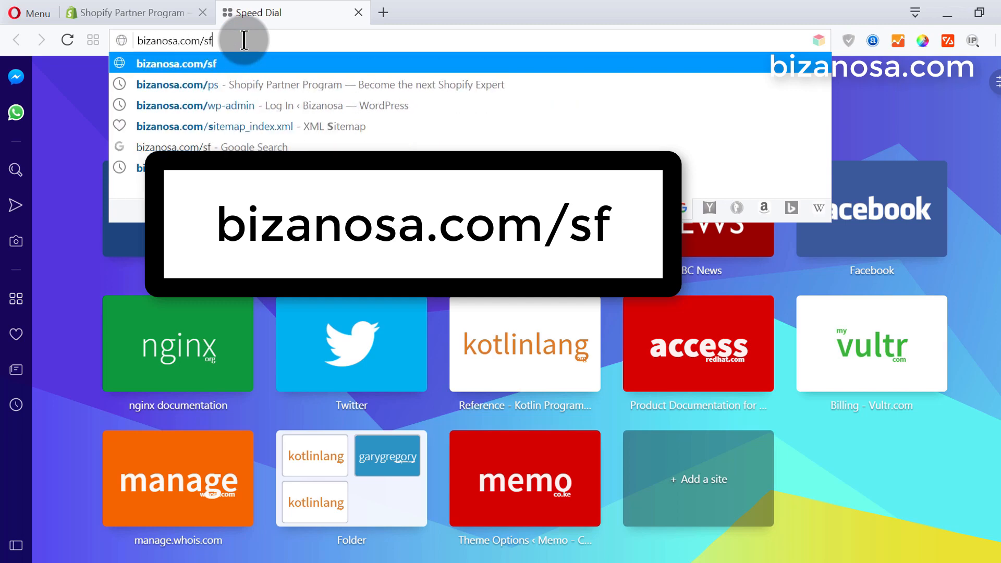
key(Return)
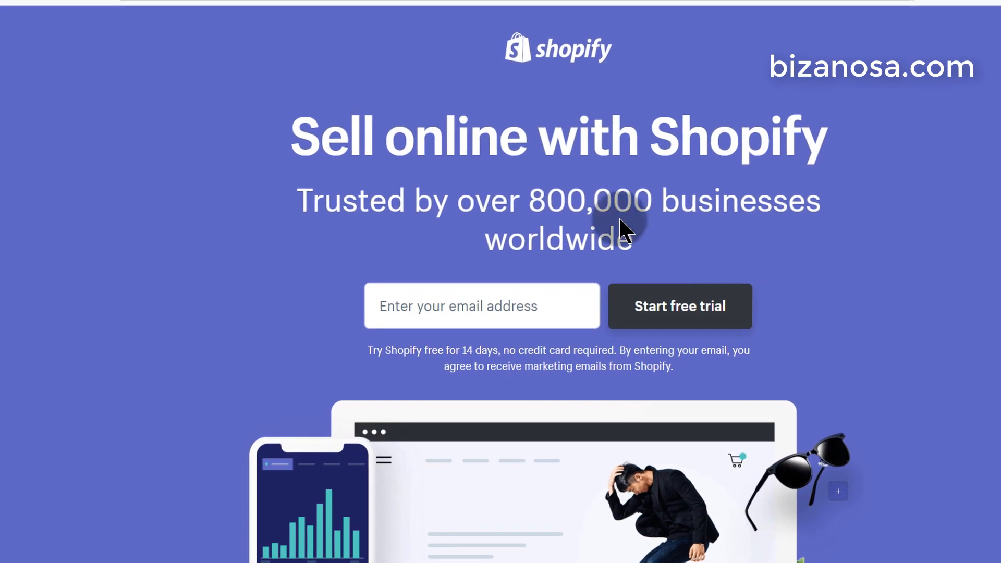
click(437, 306)
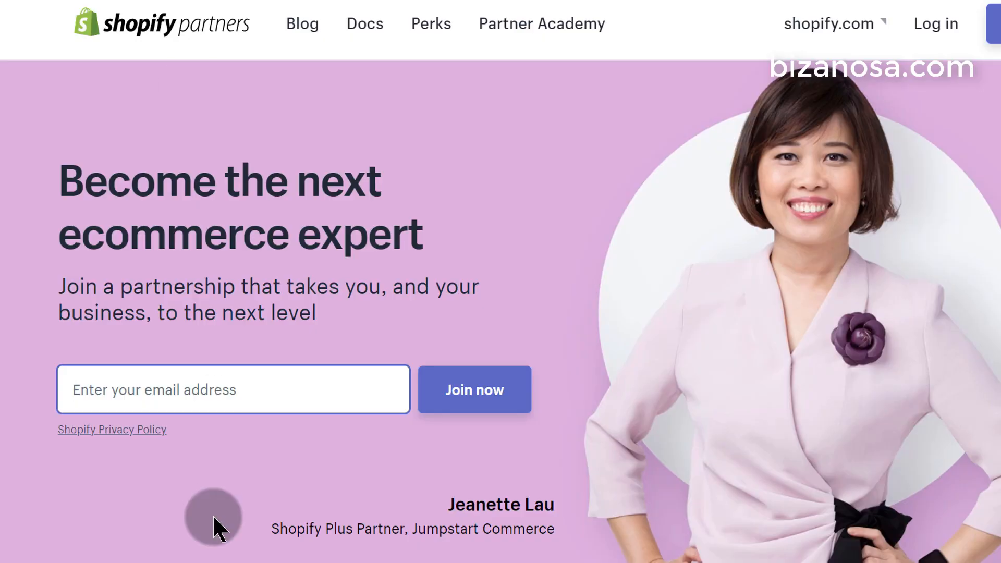
Step: Start joining the Shopify Partner Program through the email sign-up form on the partners page
click(215, 396)
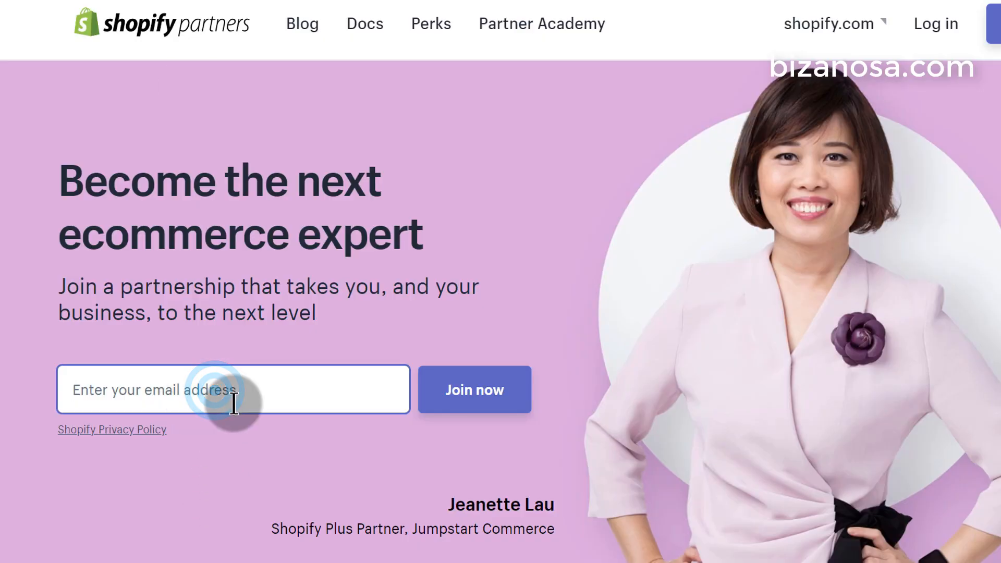
click(506, 403)
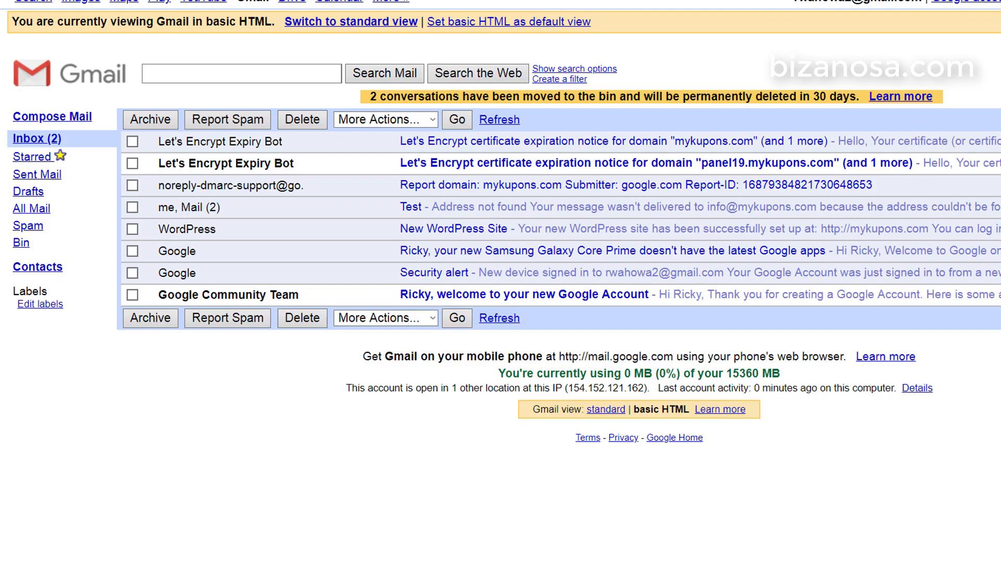
Step: Open Shopify's confirmation message in the Gmail inbox, confirm the email address and return to Shopify Partners
click(463, 147)
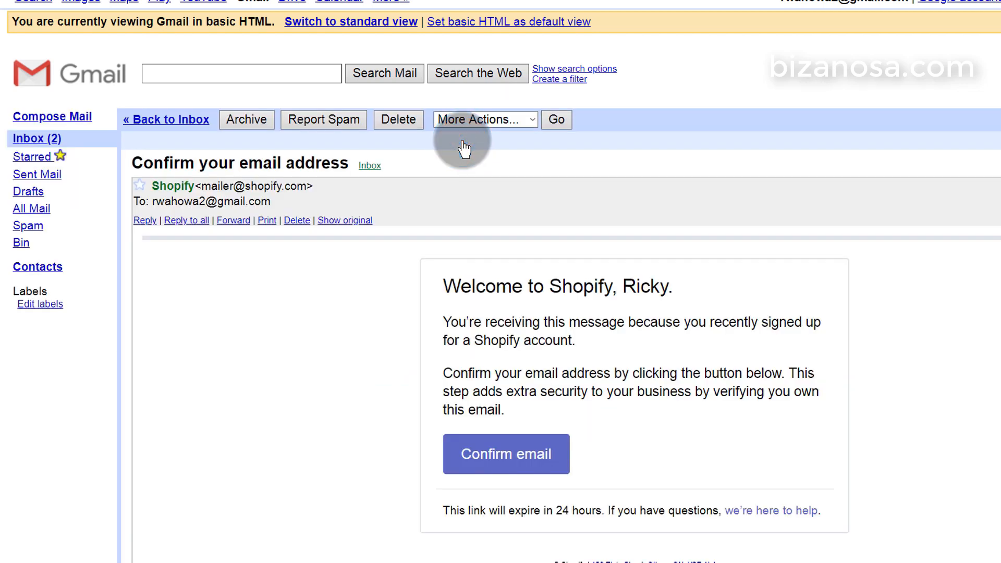
click(538, 457)
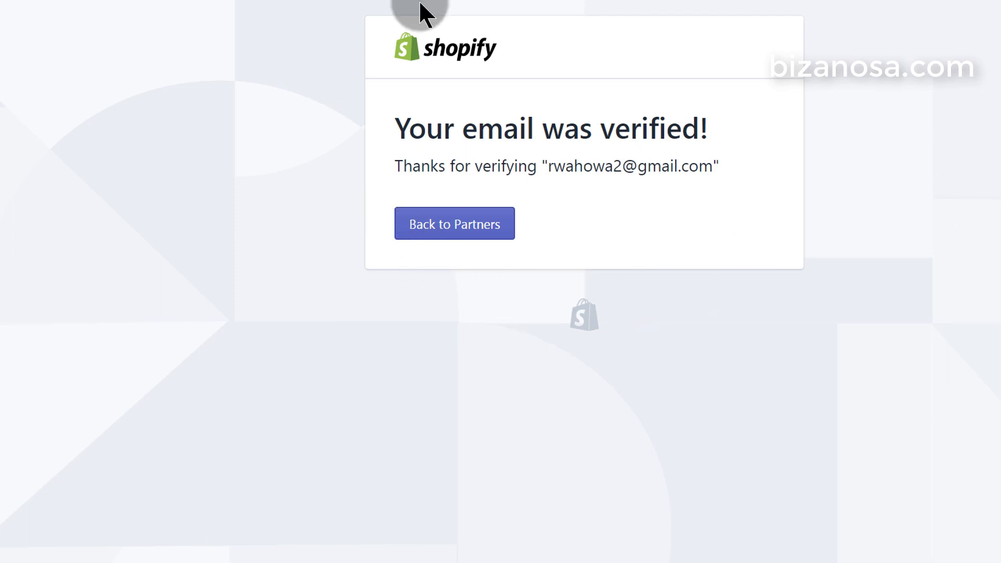
click(449, 225)
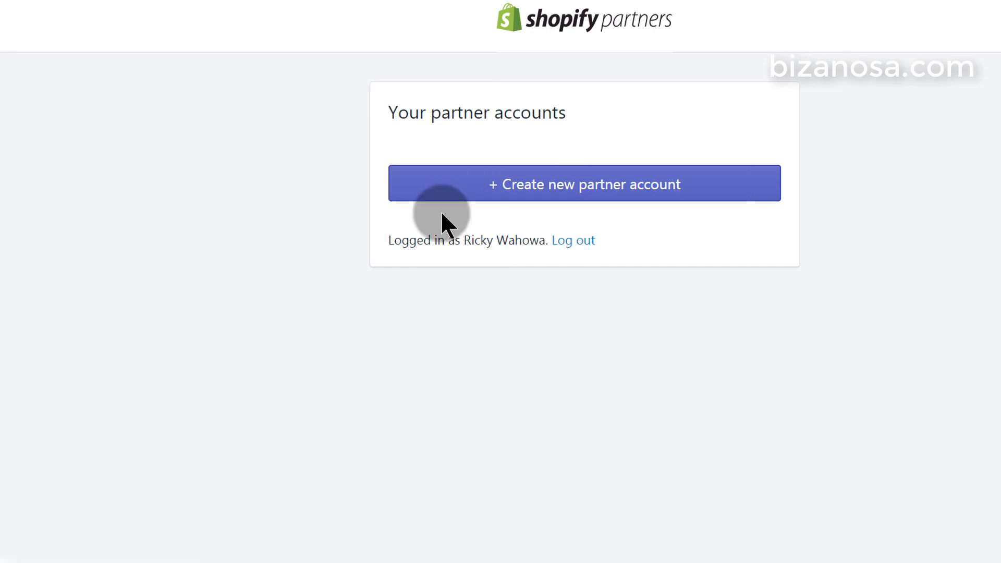
Step: Create a new partner account and enter Bizanosa as its business name
click(552, 196)
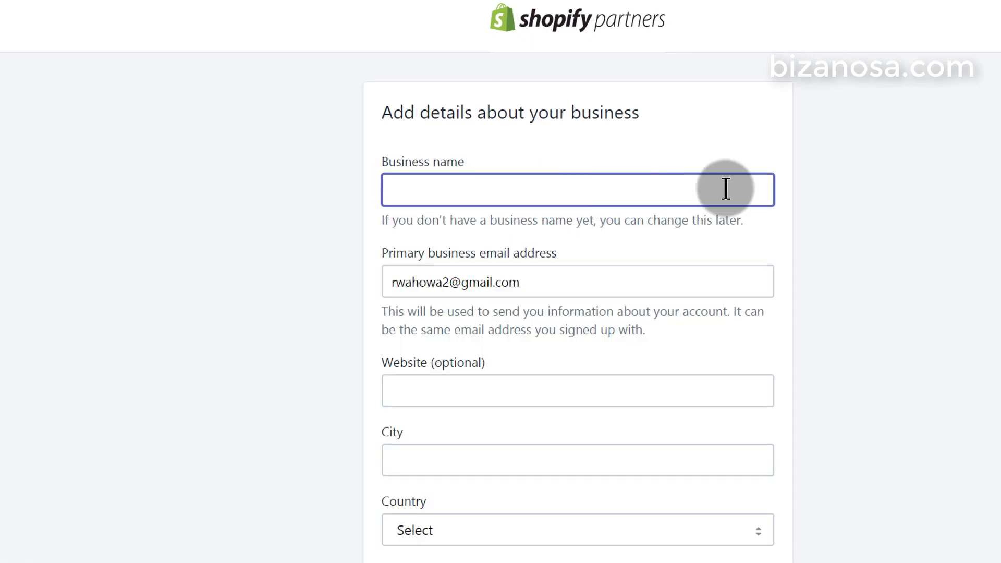
scroll(771, 152, down, 3)
scroll(770, 153, up, 2)
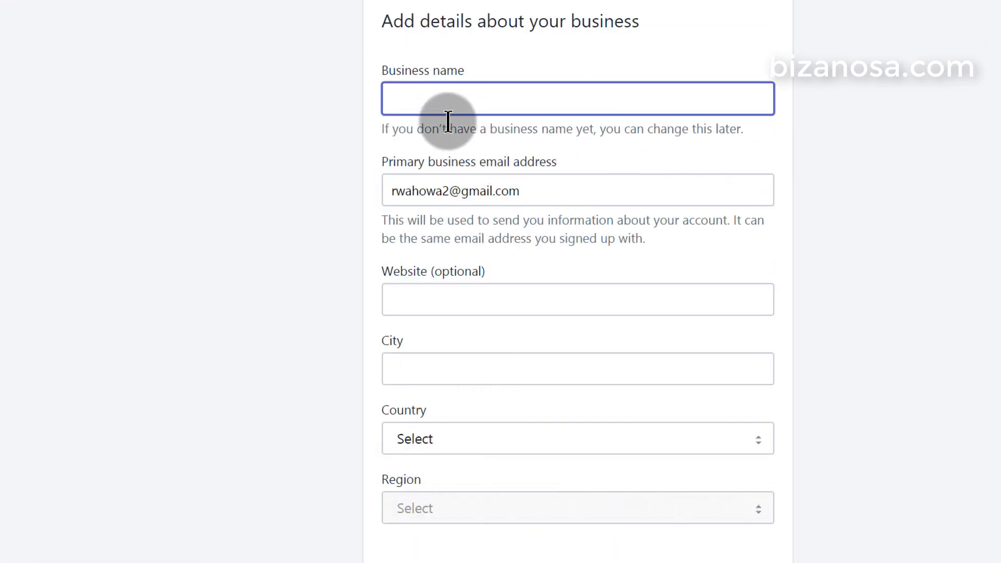
click(443, 99)
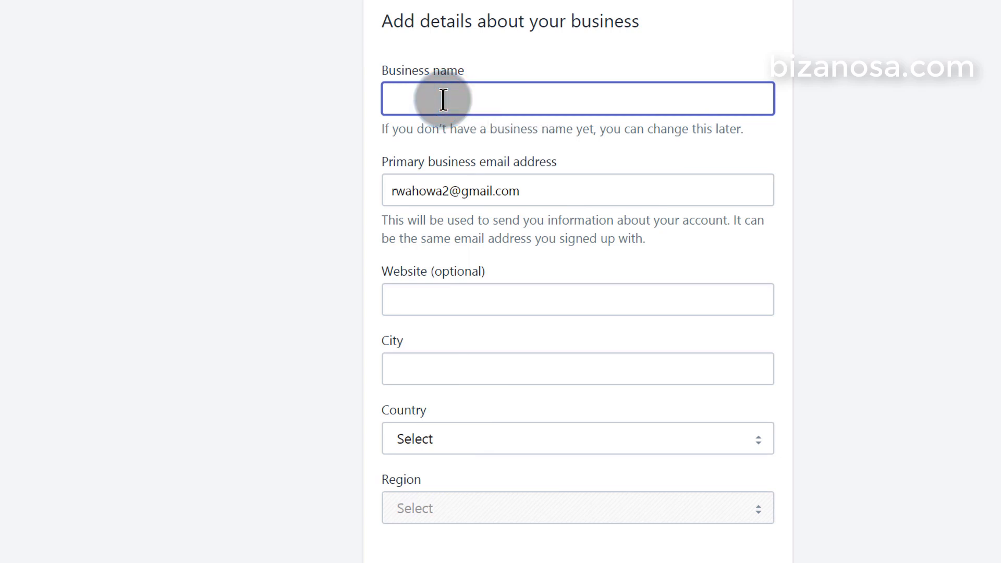
text(B)
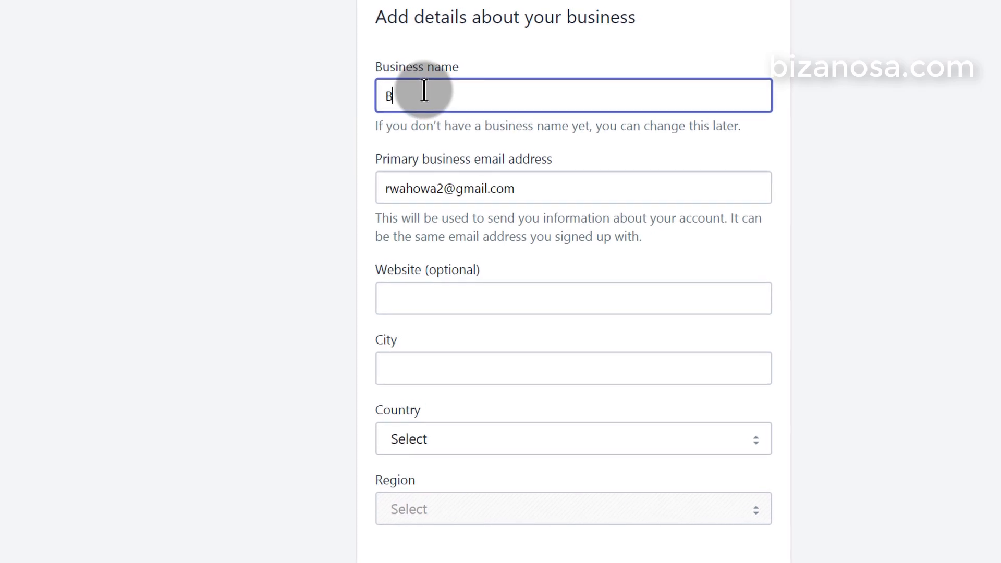
text(izanosa)
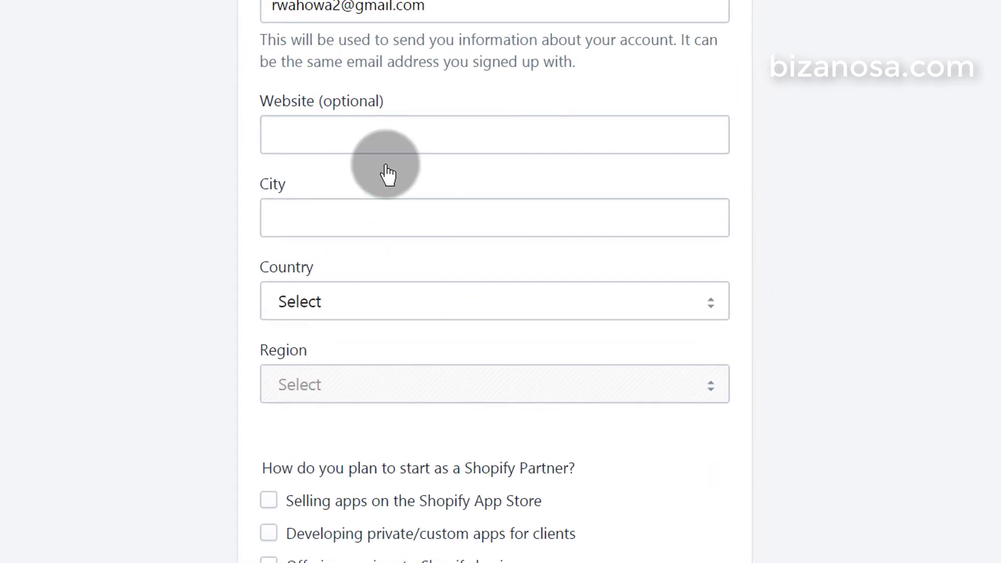
Step: Fill in the business location with Nairobi as the city and Kenya as the country
click(295, 224)
text(Nairobi)
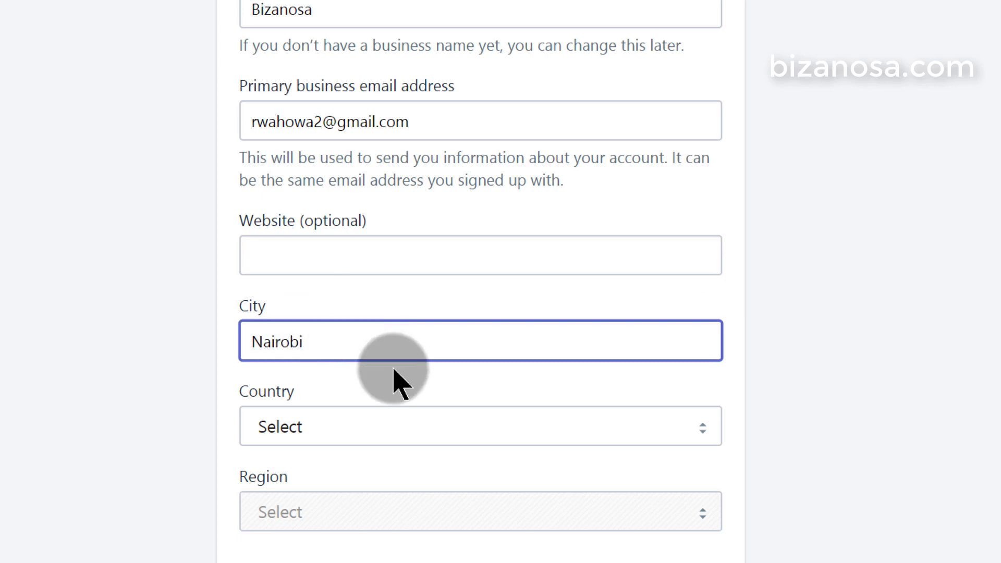
click(339, 429)
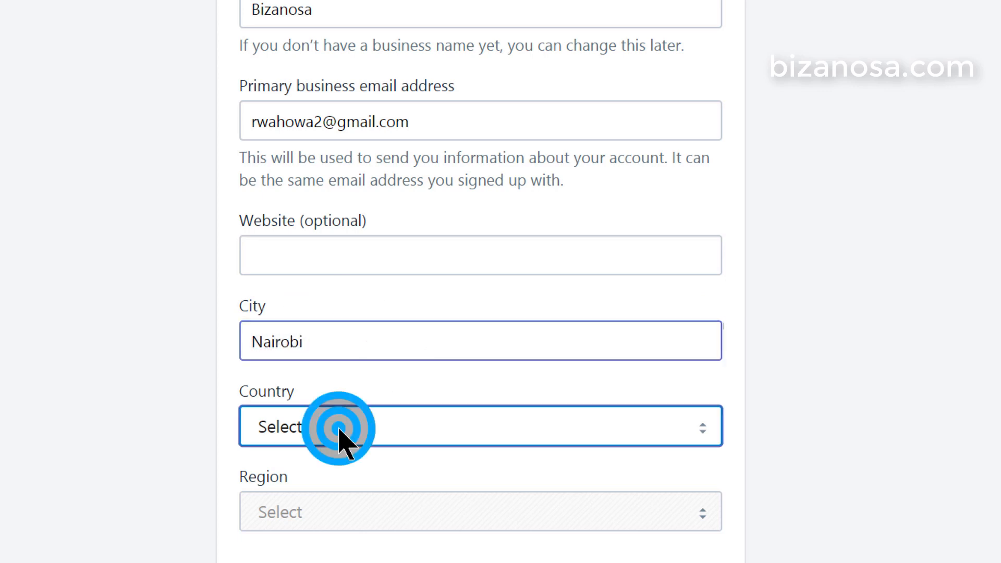
text(ke)
click(326, 398)
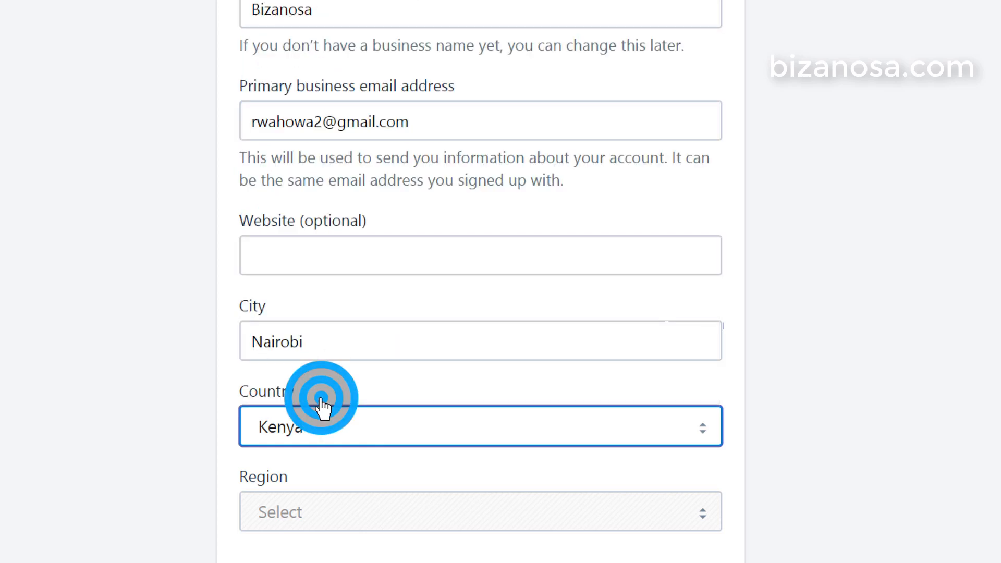
scroll(578, 289, down, 6)
click(529, 178)
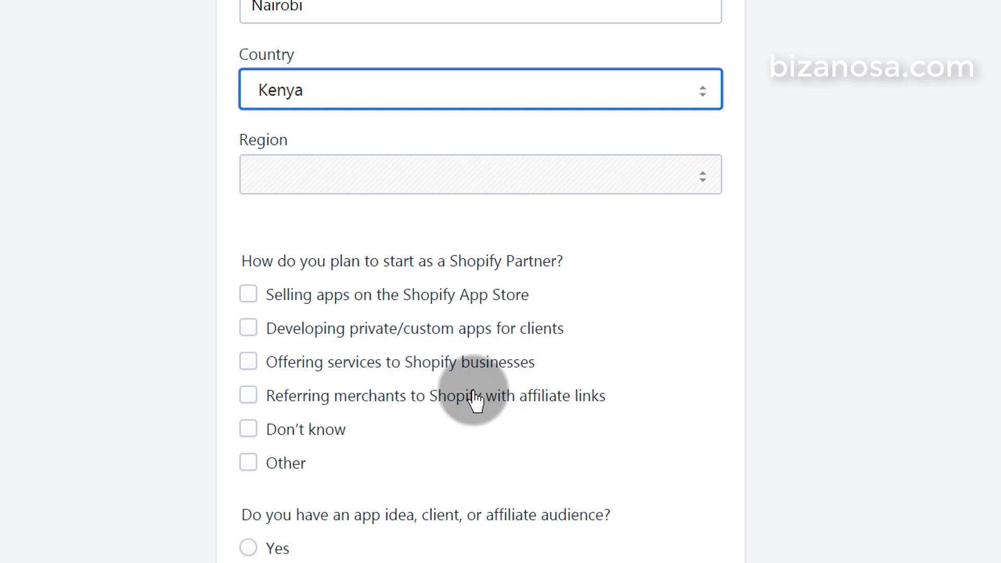
Step: Select selling apps, developing private/custom apps, offering services and referring merchants with affiliate links as the plans for starting as a partner
click(249, 463)
click(246, 293)
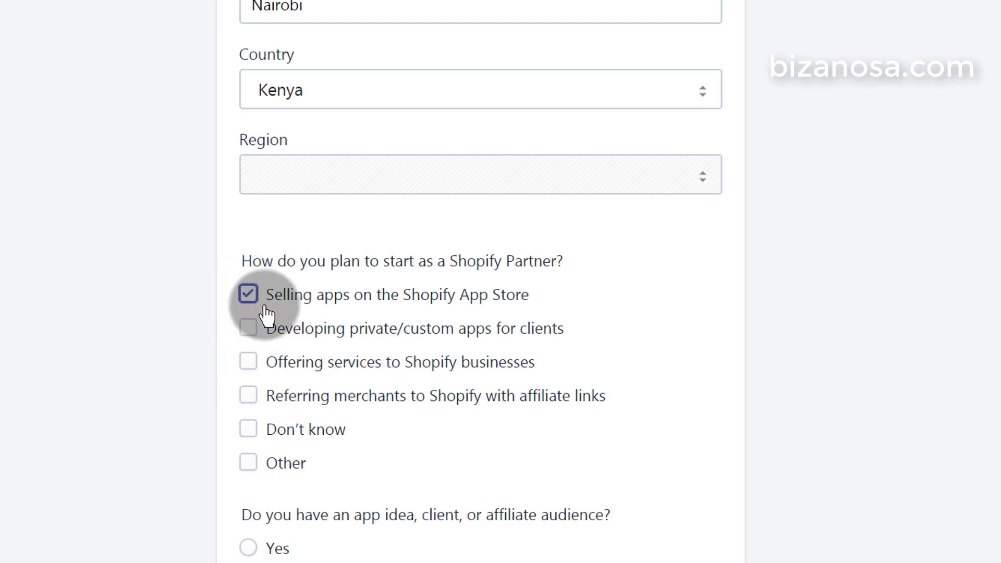
click(288, 328)
click(325, 362)
click(363, 396)
Step: Answer Yes to having an app idea, client, or affiliate audience, and submit the form to view the partner dashboard
scroll(418, 438, down, 2)
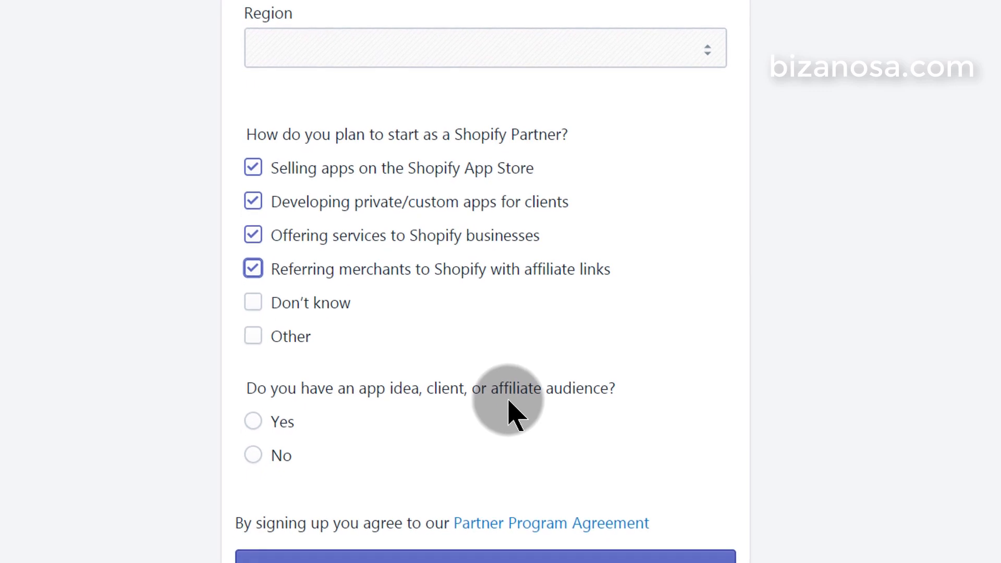
click(254, 422)
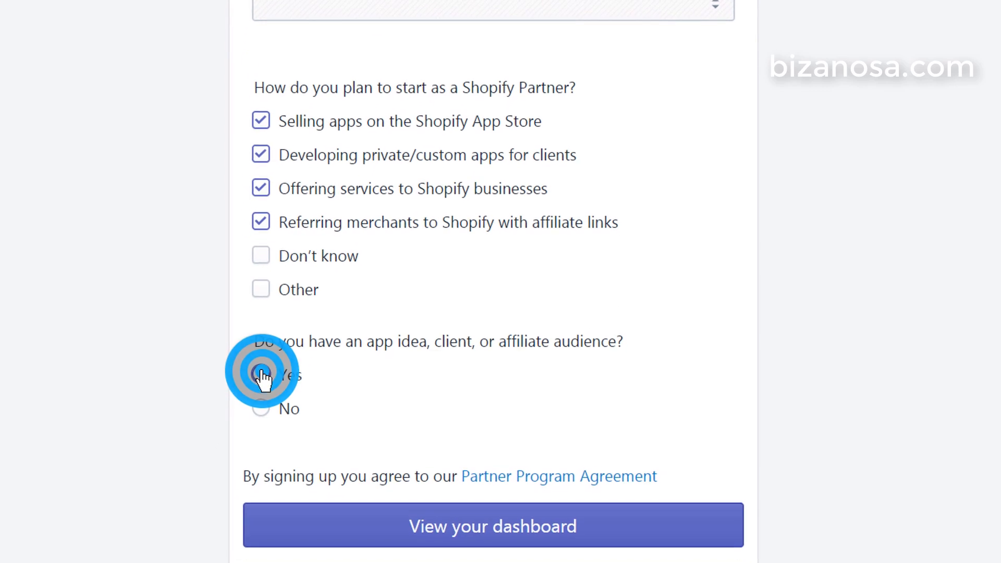
click(484, 526)
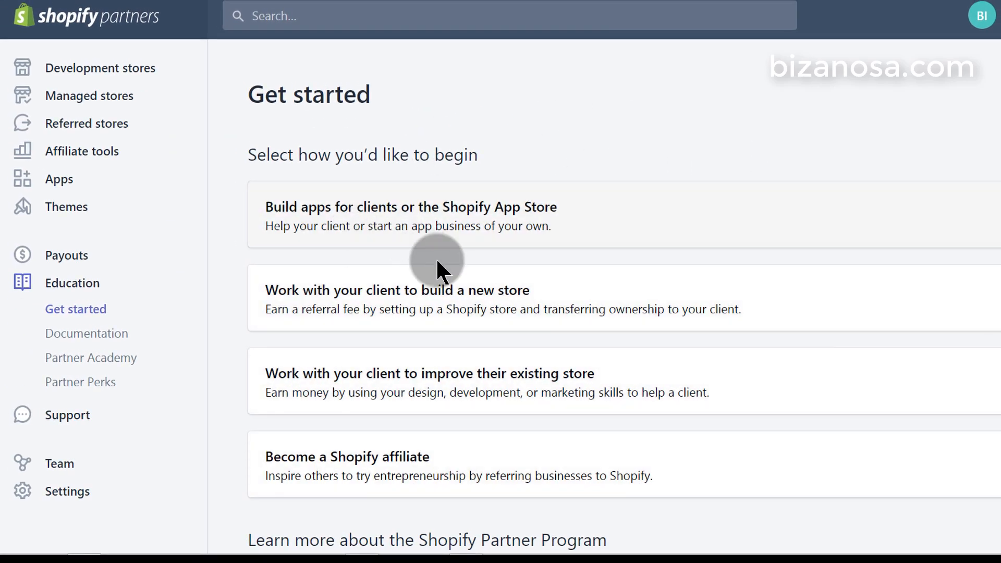
Step: Look through the Get started page and open the Development stores page to reach the store creation option
scroll(449, 276, down, 6)
scroll(476, 306, up, 6)
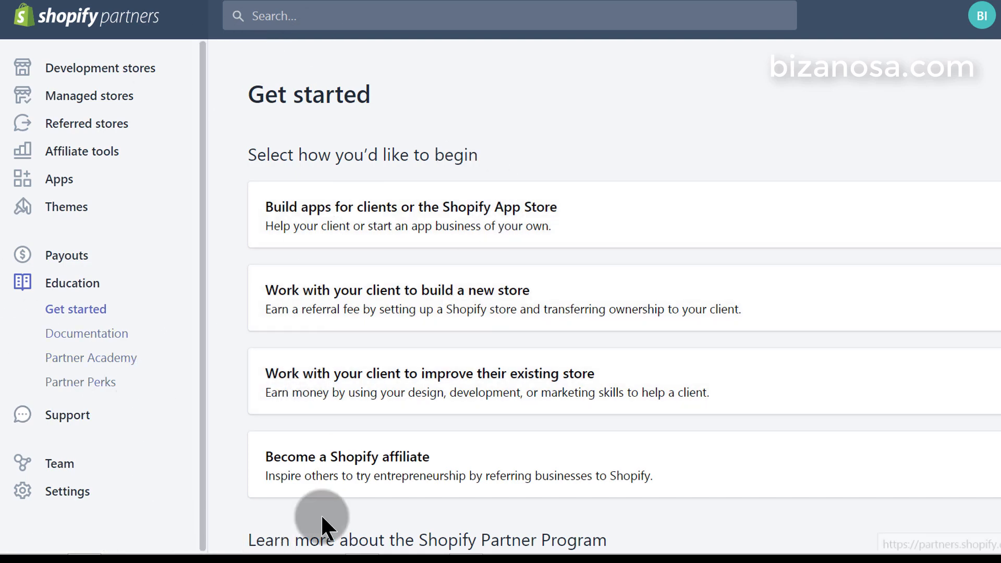
mouse_move(269, 548)
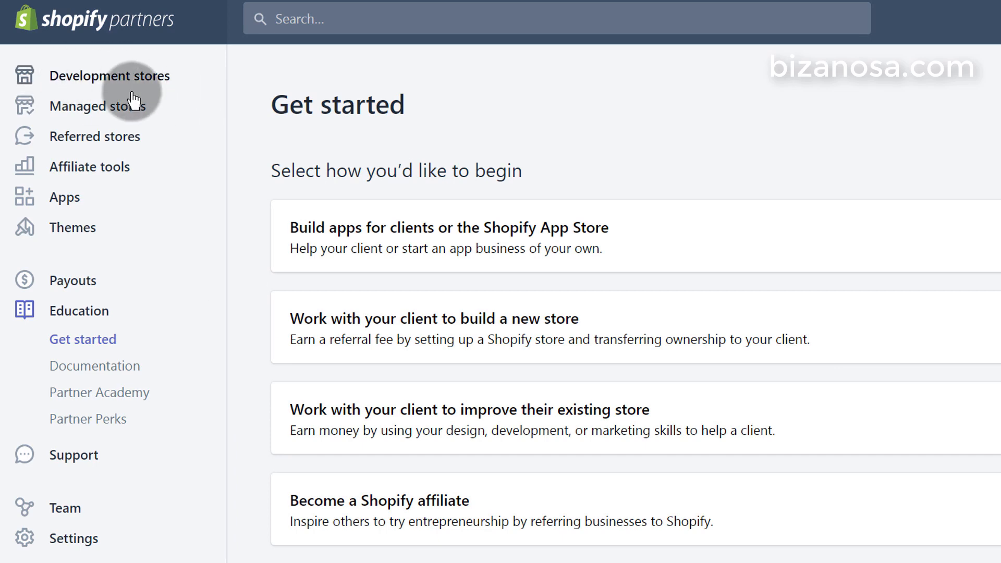
click(95, 81)
scroll(527, 290, down, 3)
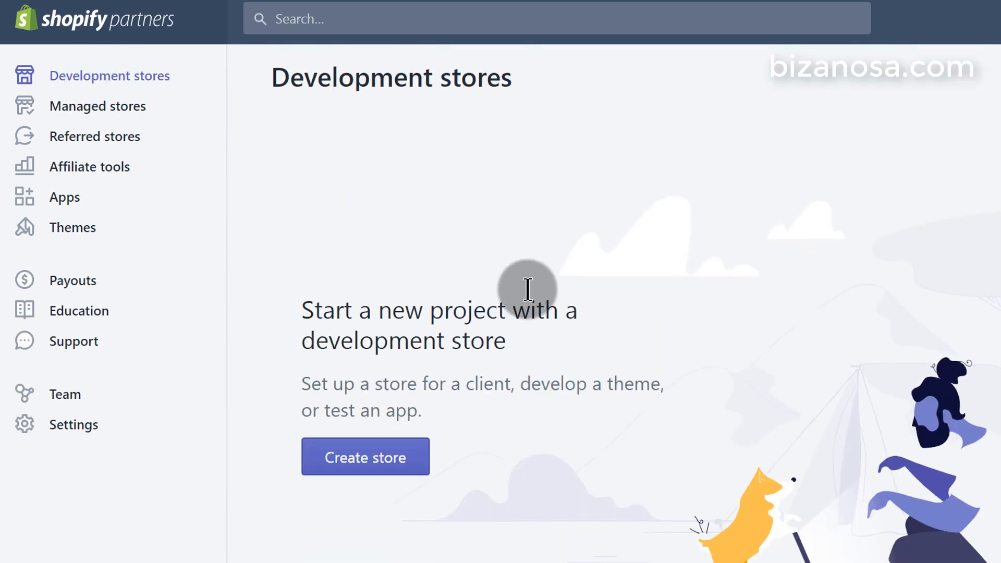
scroll(527, 290, down, 2)
scroll(837, 333, down, 1)
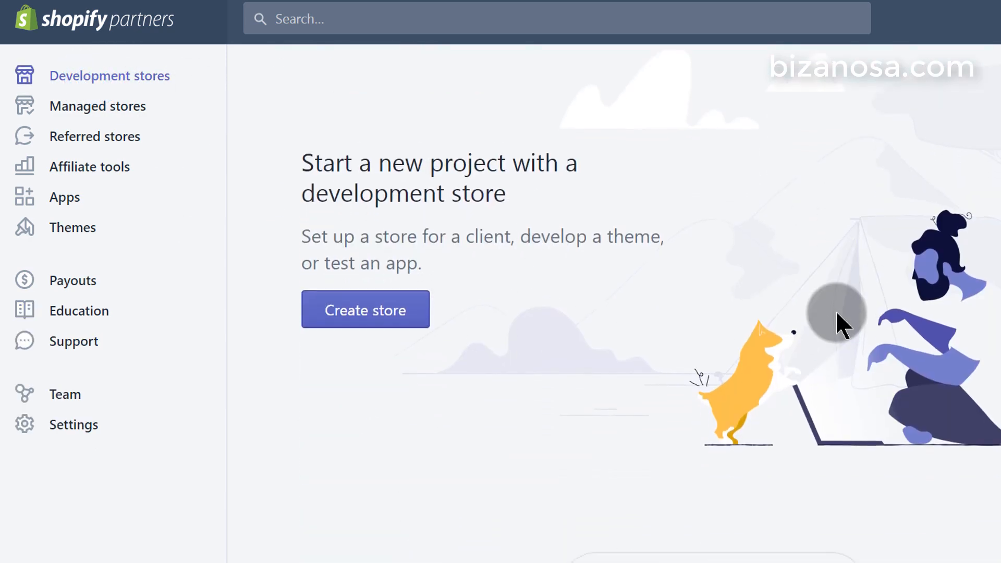
scroll(835, 292, up, 1)
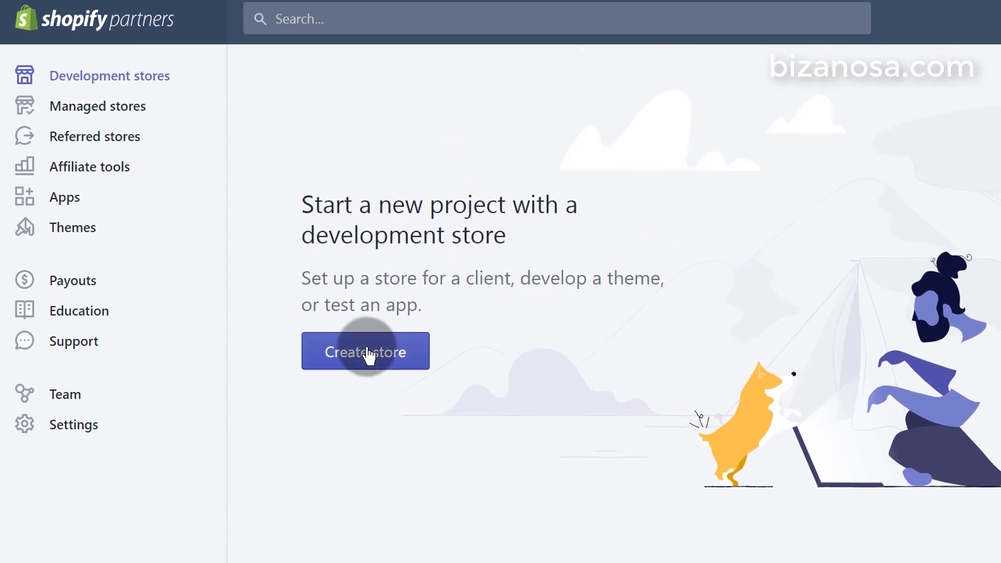
scroll(470, 396, up, 5)
scroll(345, 391, down, 5)
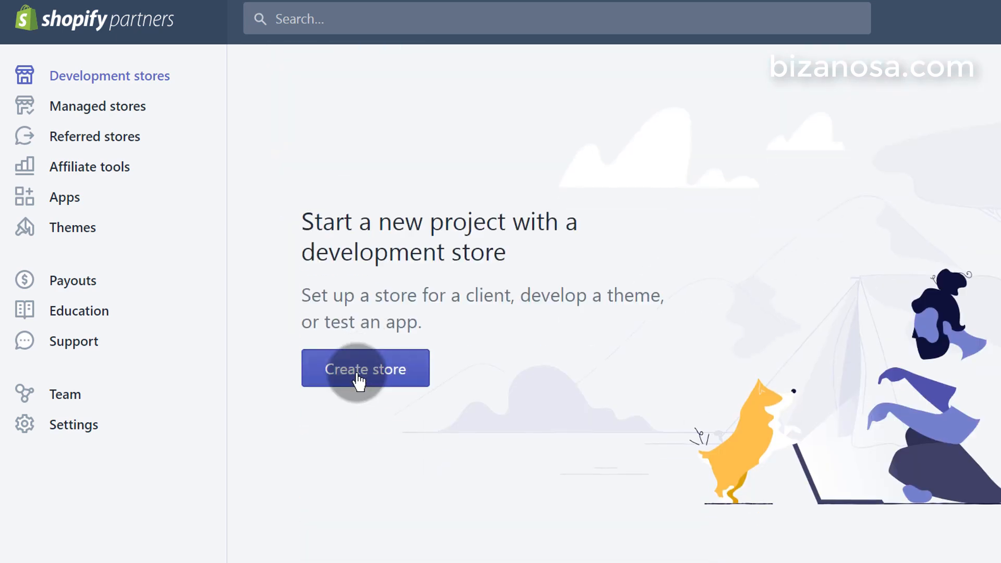
scroll(365, 373, down, 2)
scroll(373, 354, up, 8)
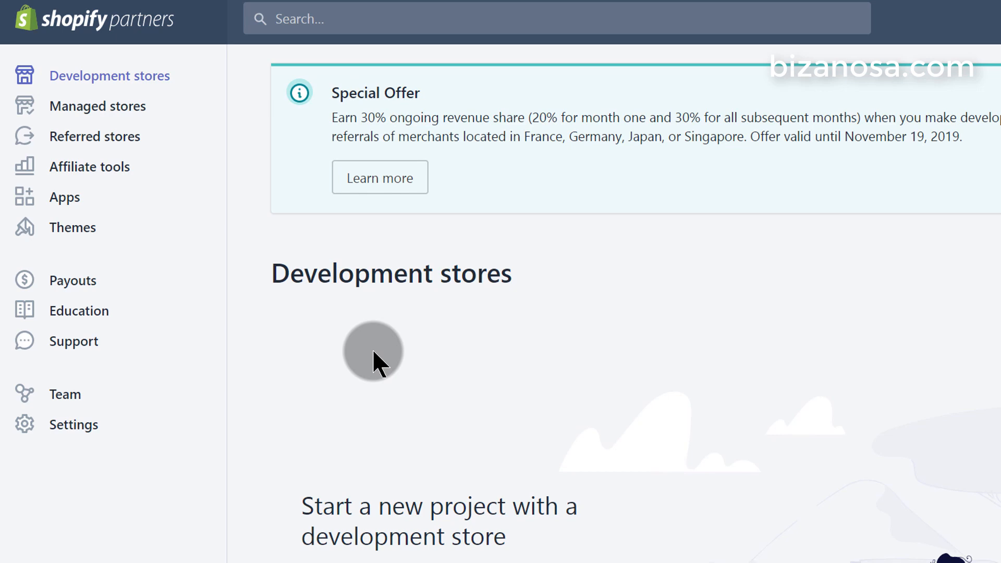
scroll(373, 349, down, 7)
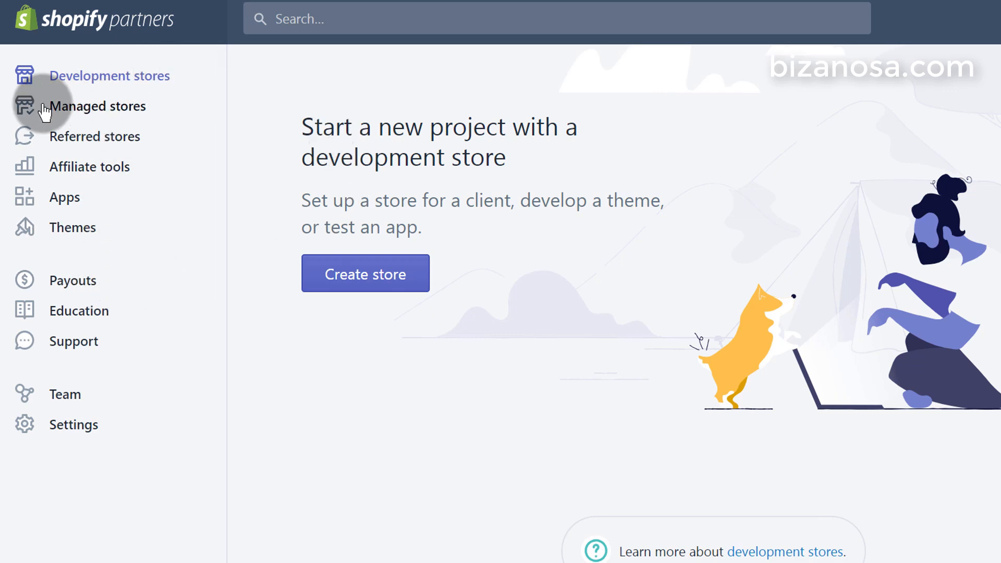
Step: Open the Managed stores page and start adding a client store
click(95, 111)
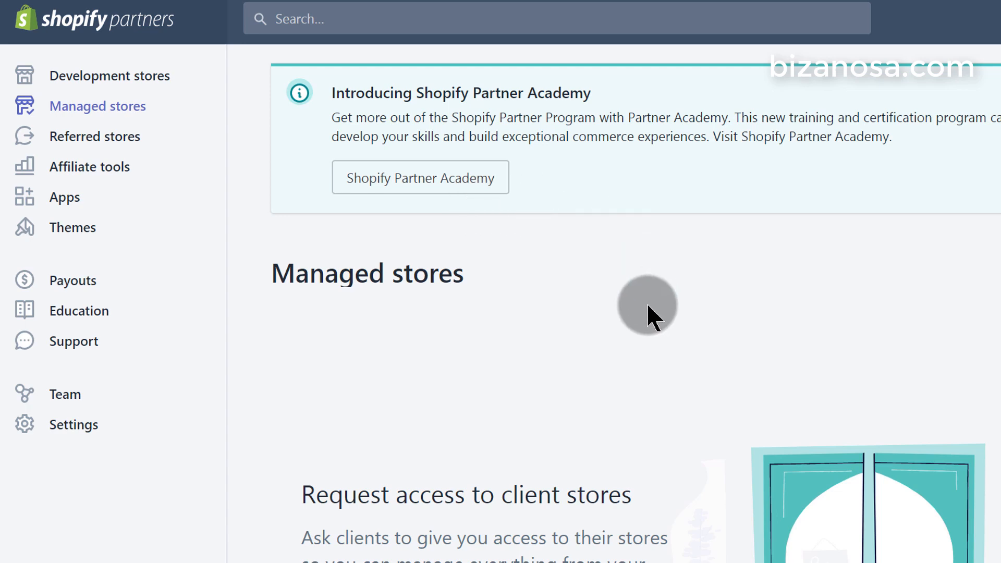
scroll(634, 239, down, 5)
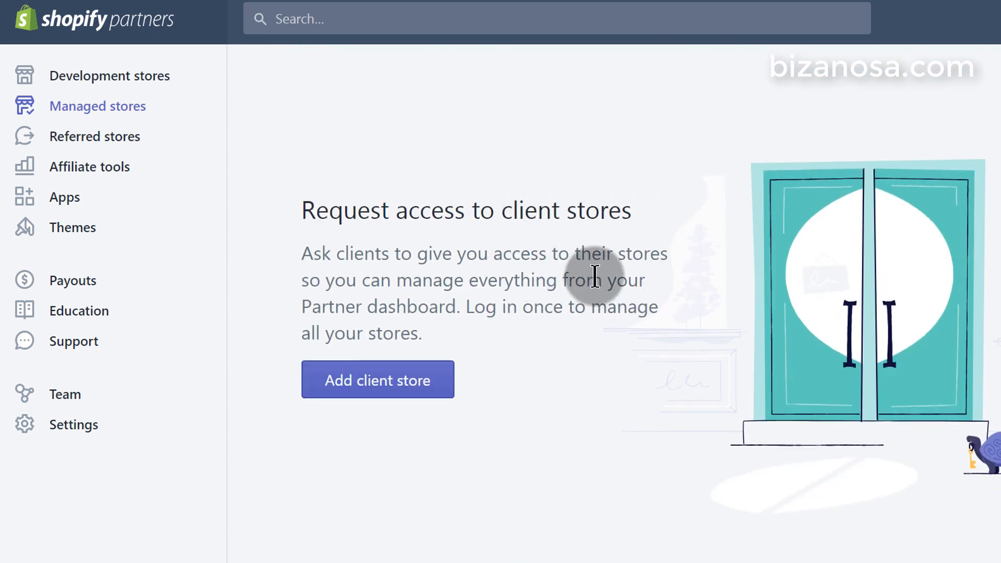
click(389, 379)
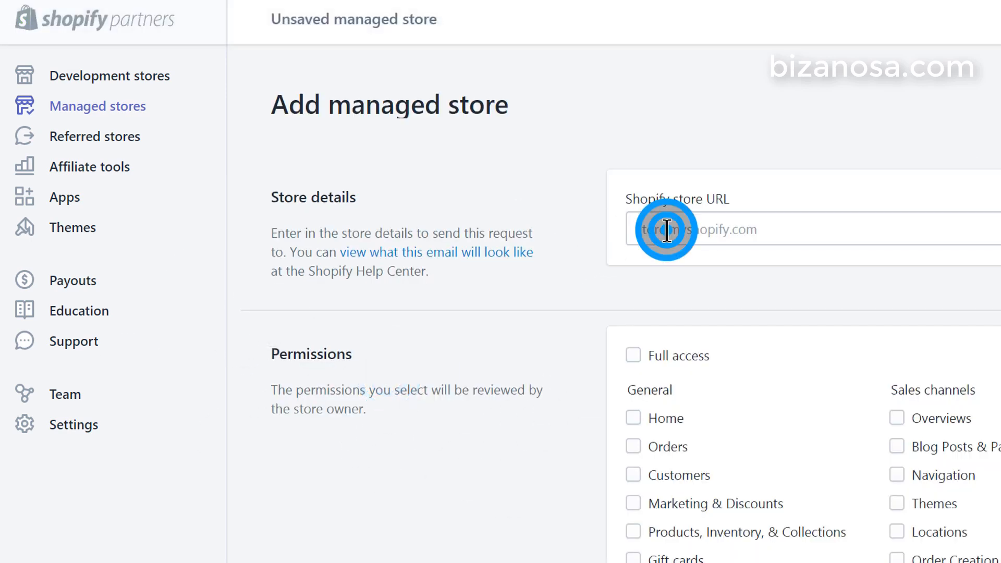
Step: Examine the managed store request form's URL, permissions and message sections, switching Full access on and back off
click(666, 230)
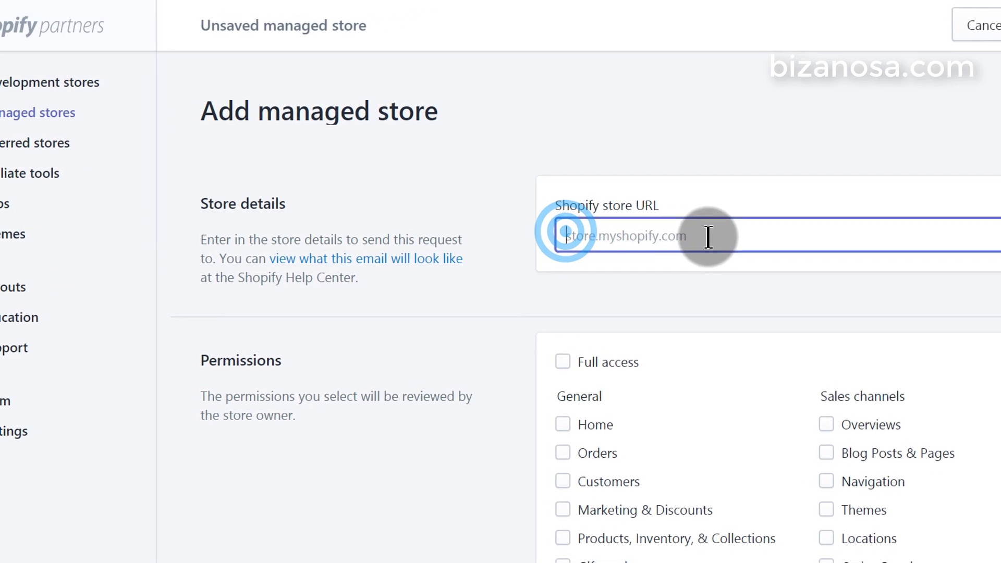
scroll(418, 365, down, 2)
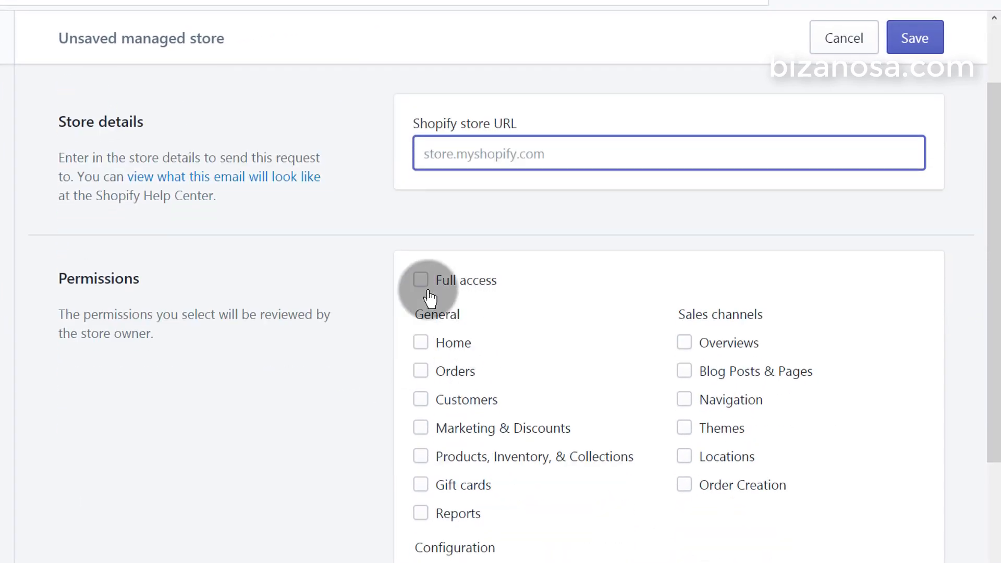
click(423, 282)
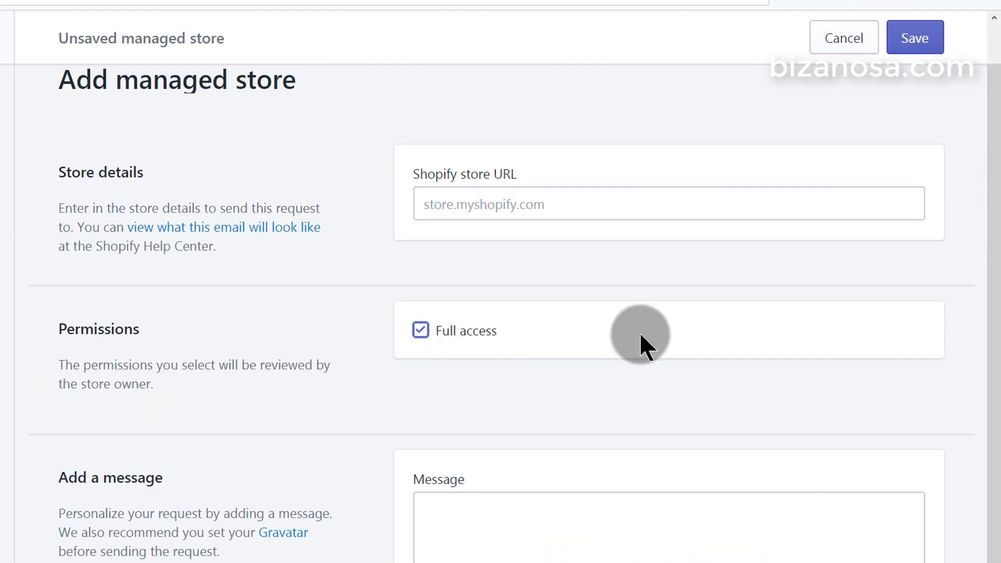
click(421, 331)
scroll(470, 417, down, 5)
click(480, 528)
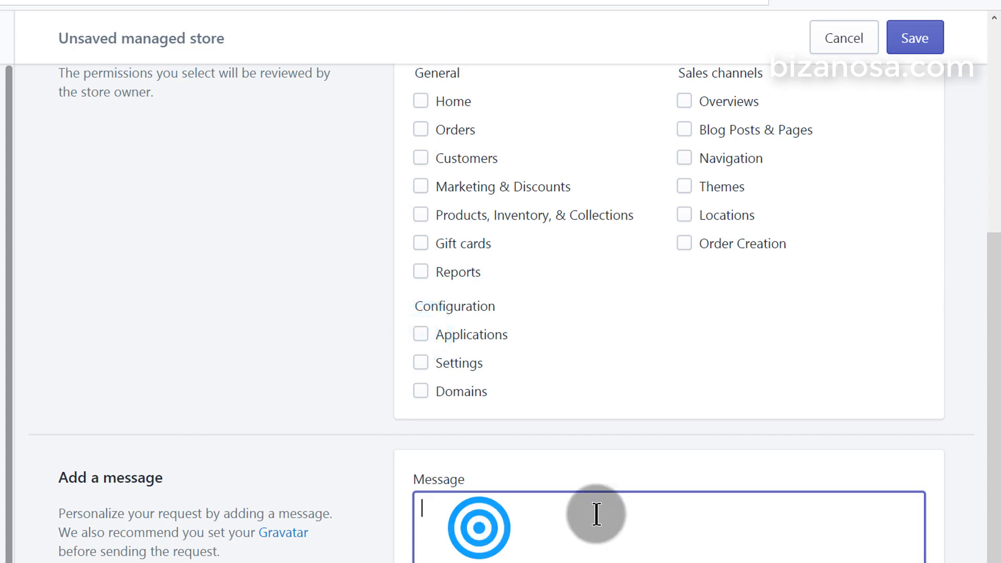
scroll(719, 371, up, 5)
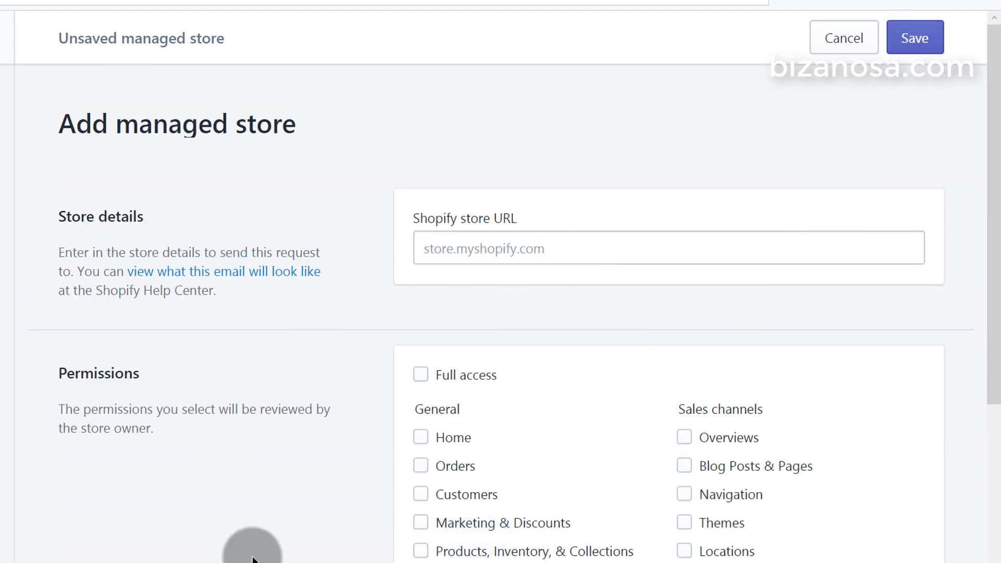
click(447, 249)
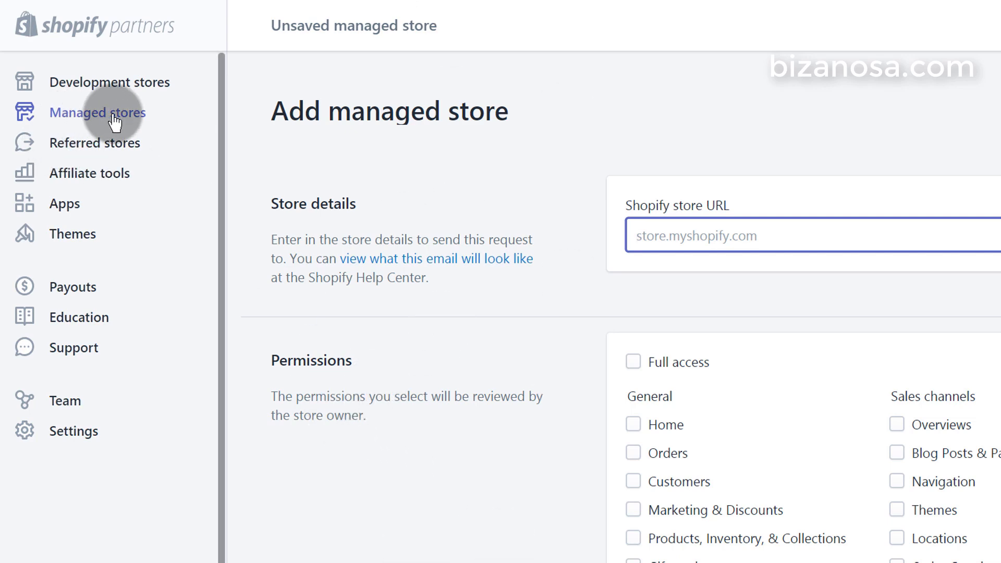
Step: Look over the Referred stores and Affiliate tools pages to see how referral income is earned
click(95, 139)
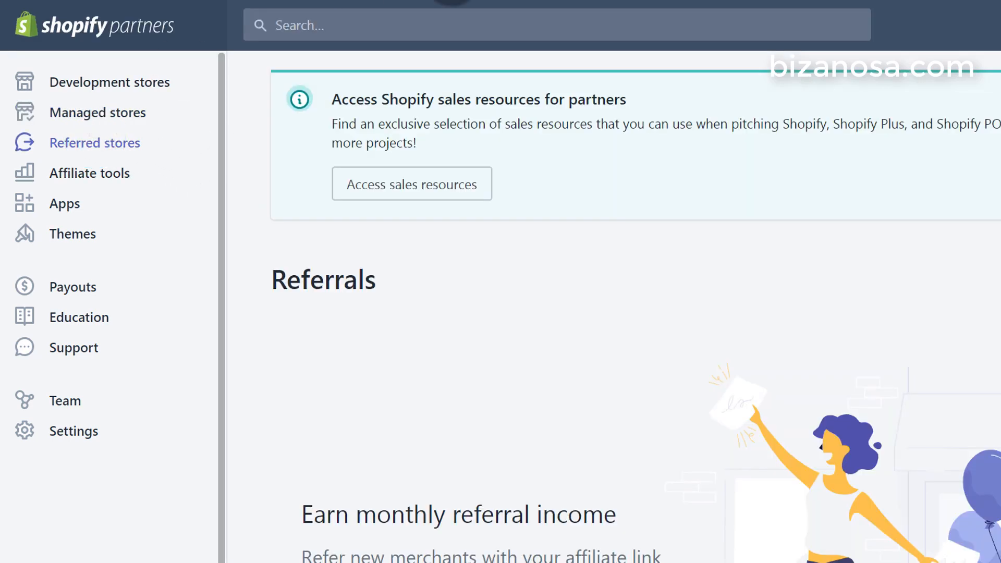
scroll(421, 354, down, 5)
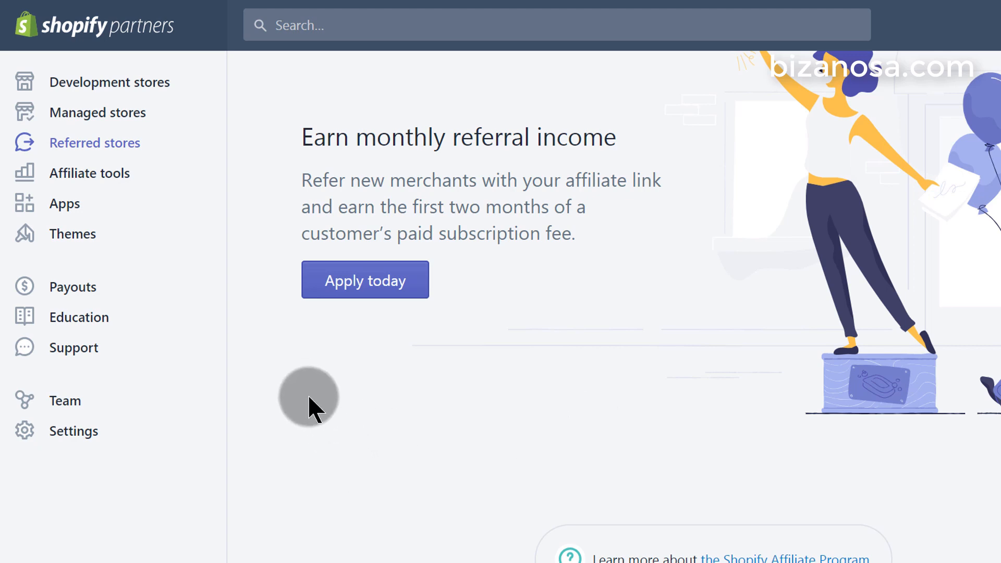
click(90, 173)
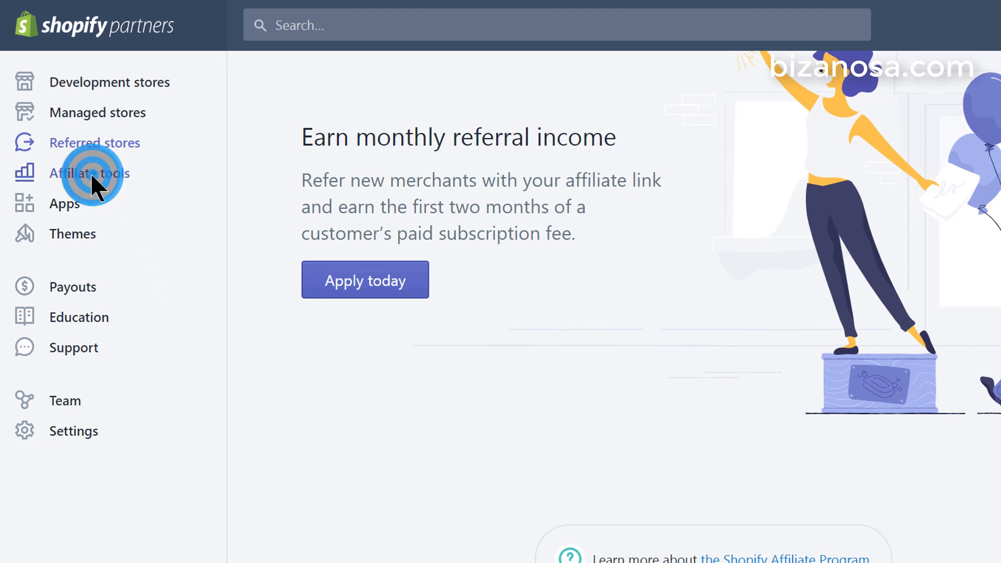
scroll(471, 355, down, 5)
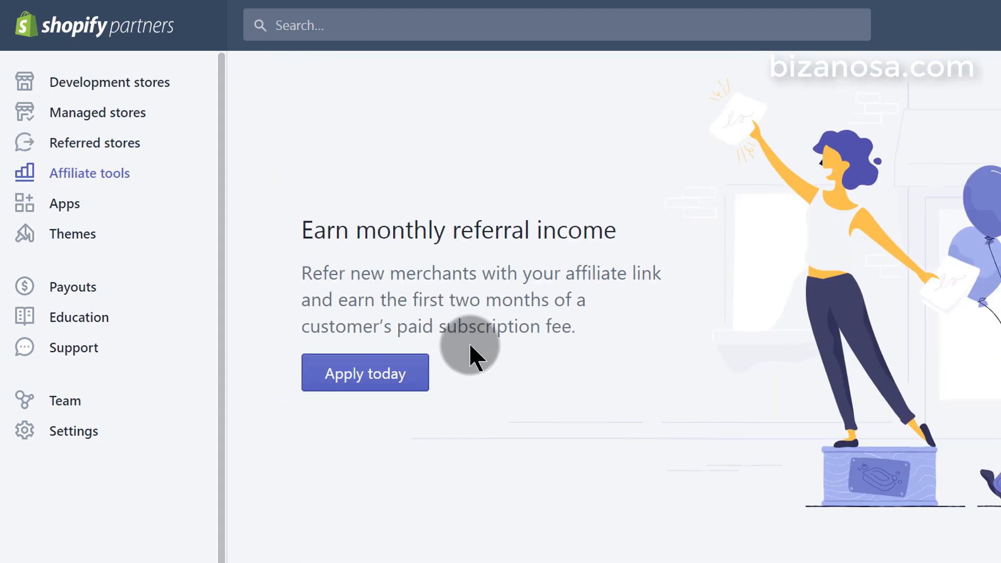
scroll(471, 355, down, 2)
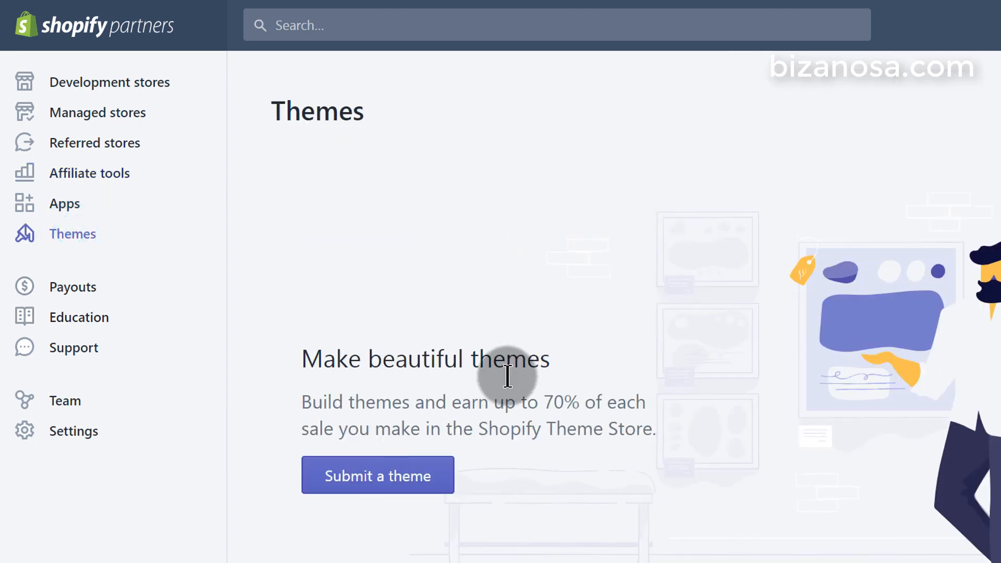
Step: Look over the Themes and Apps pages, including their options for submitting a theme and creating an app
scroll(383, 238, up, 5)
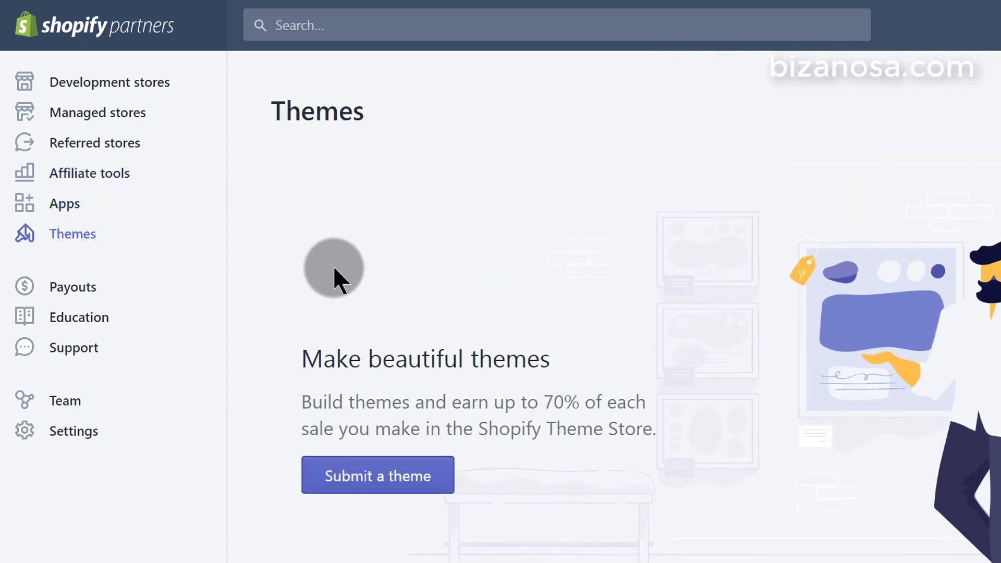
scroll(521, 397, down, 5)
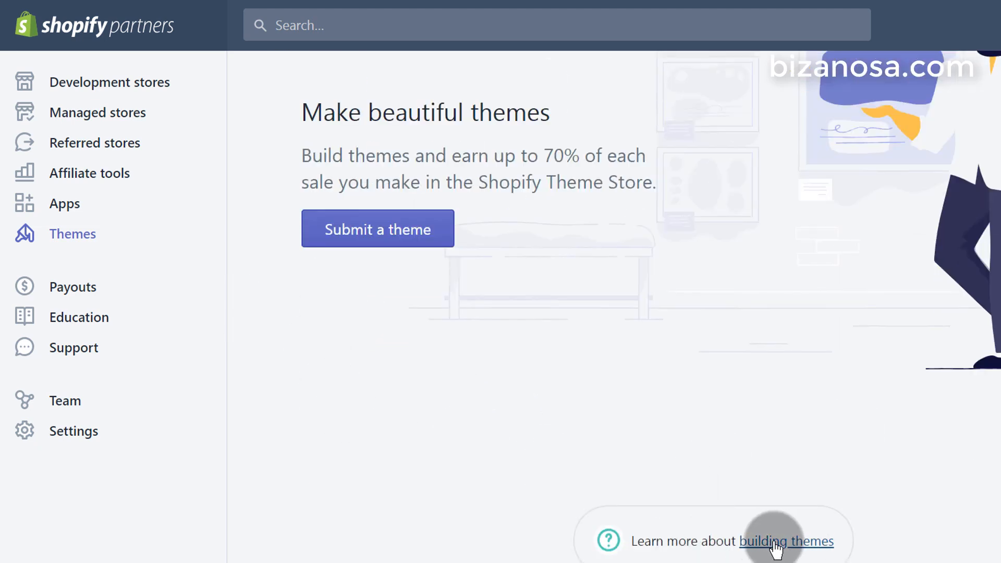
scroll(252, 380, up, 5)
click(57, 203)
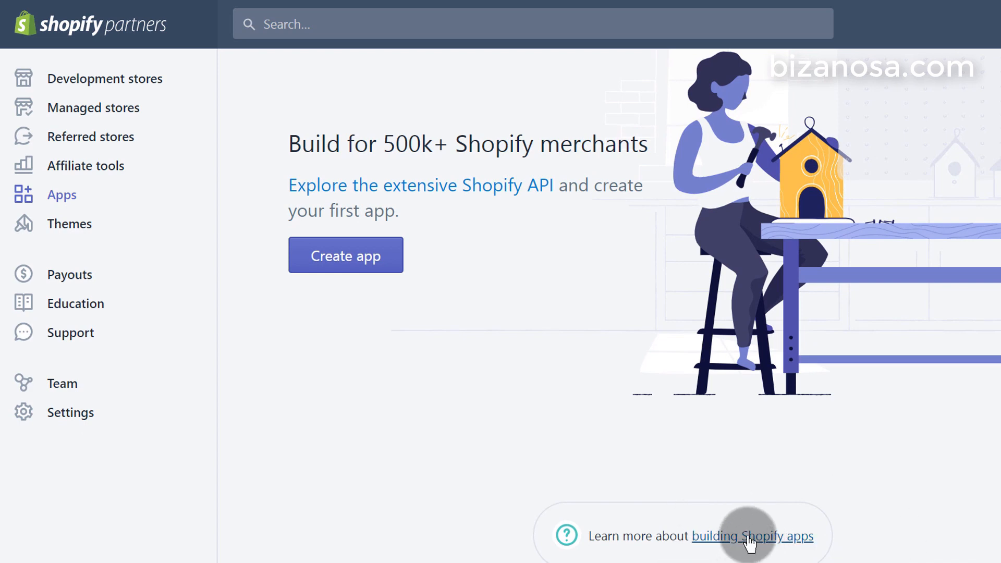
scroll(369, 385, up, 3)
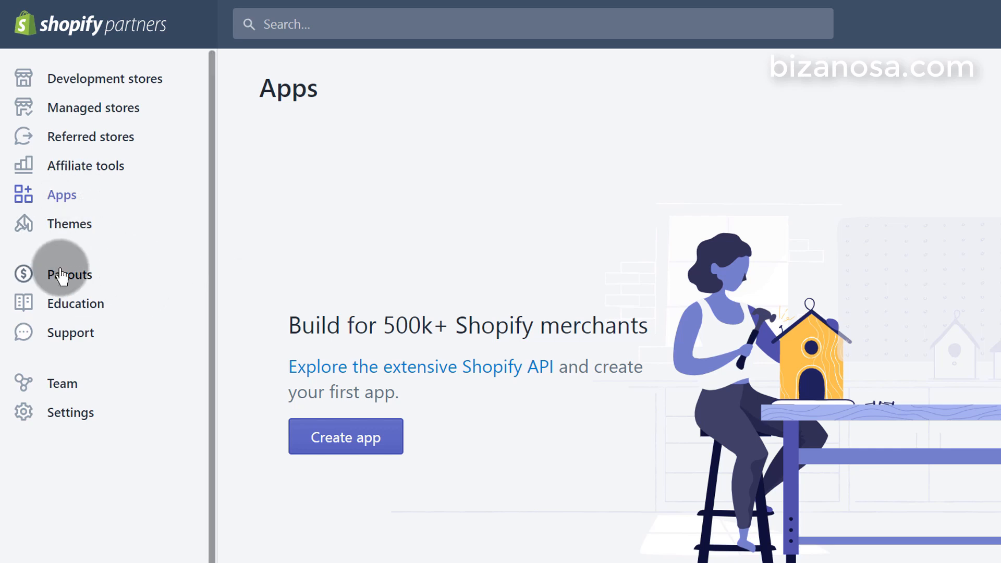
scroll(194, 346, down, 3)
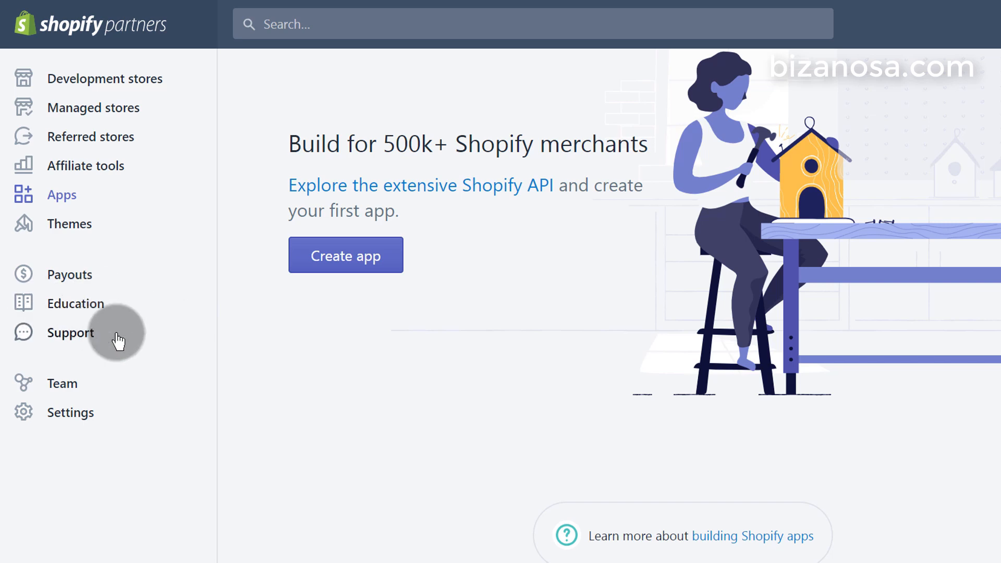
Step: Review the Support and Team pages and the partner account settings with profile, account and contact information
click(66, 338)
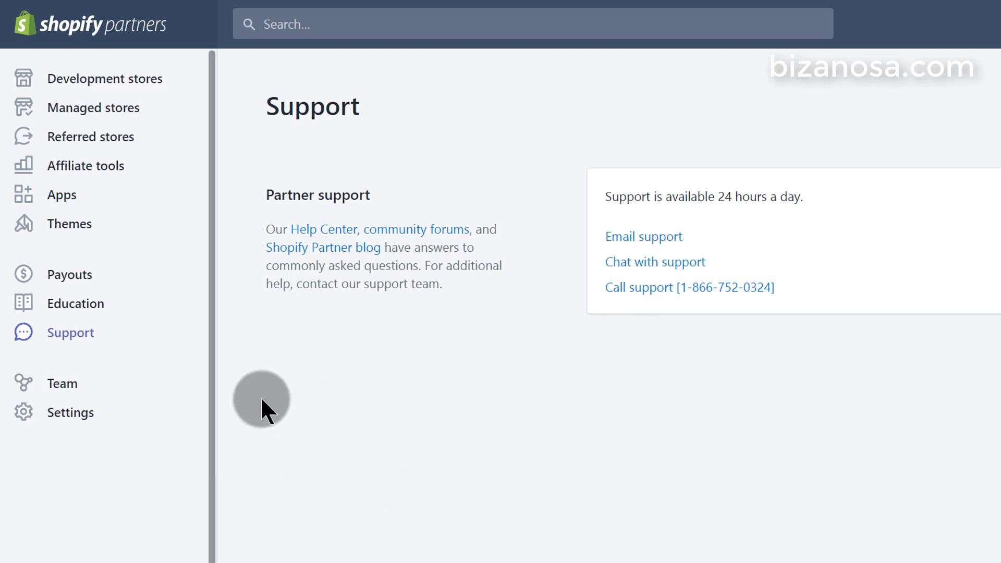
click(64, 385)
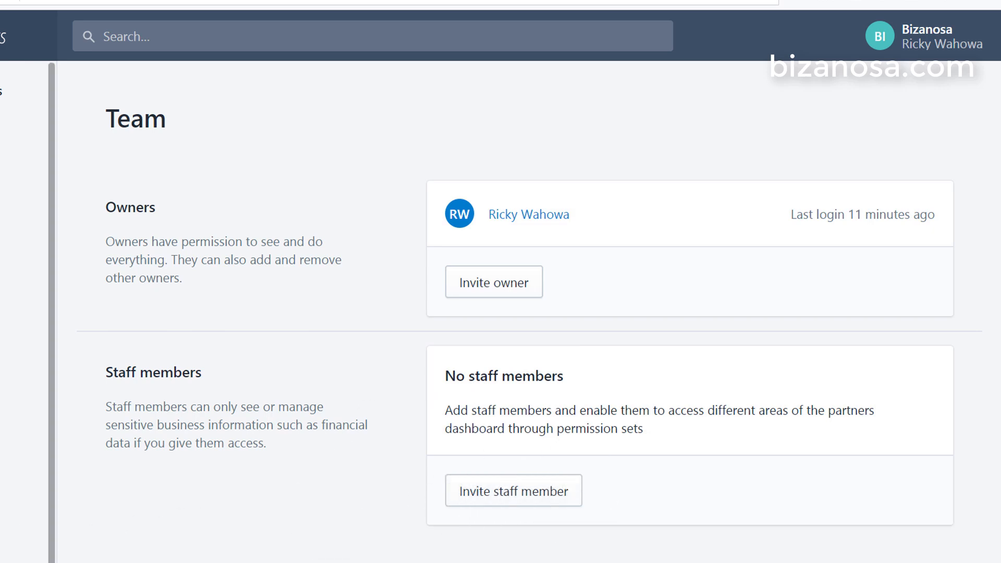
click(52, 392)
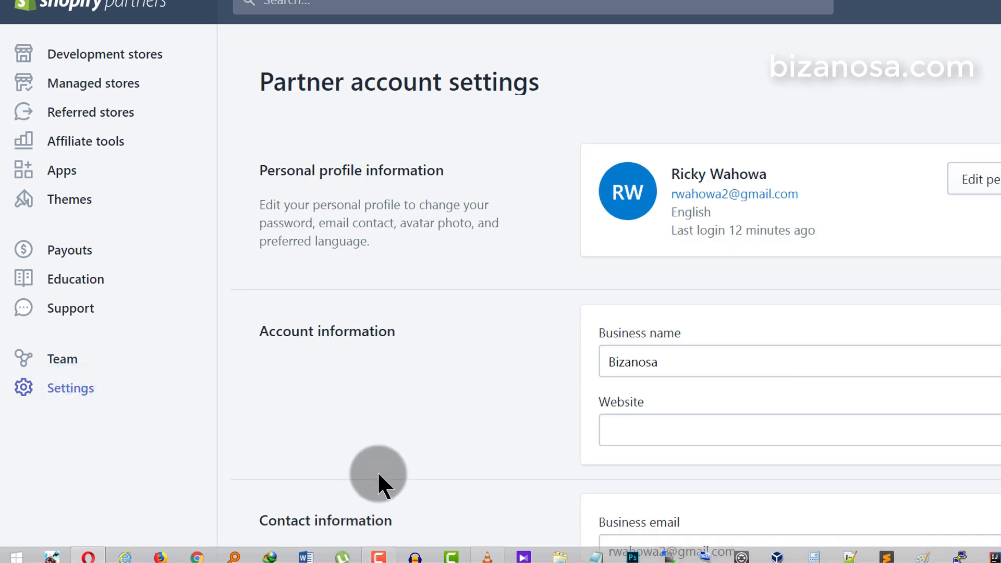
scroll(902, 207, down, 15)
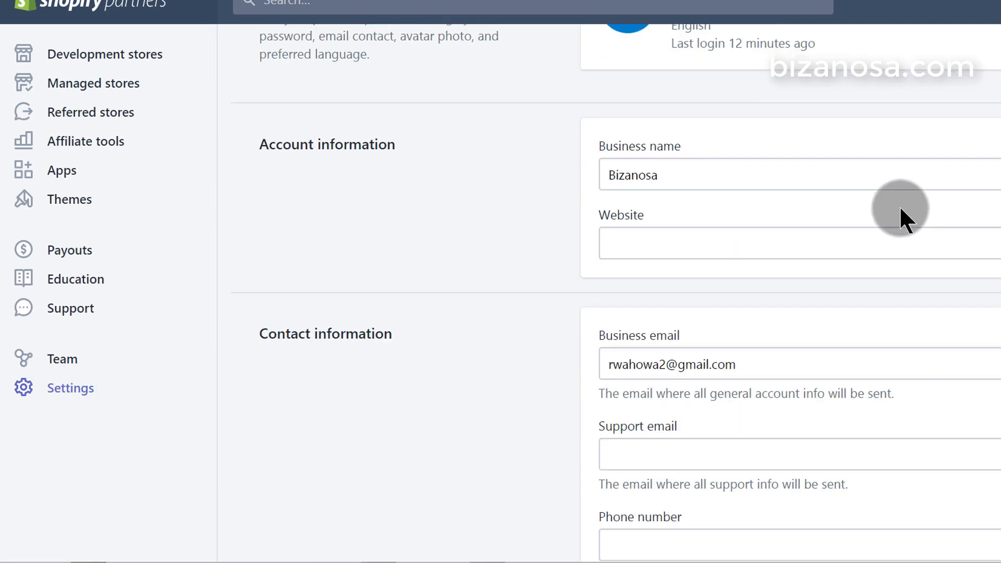
scroll(525, 290, up, 15)
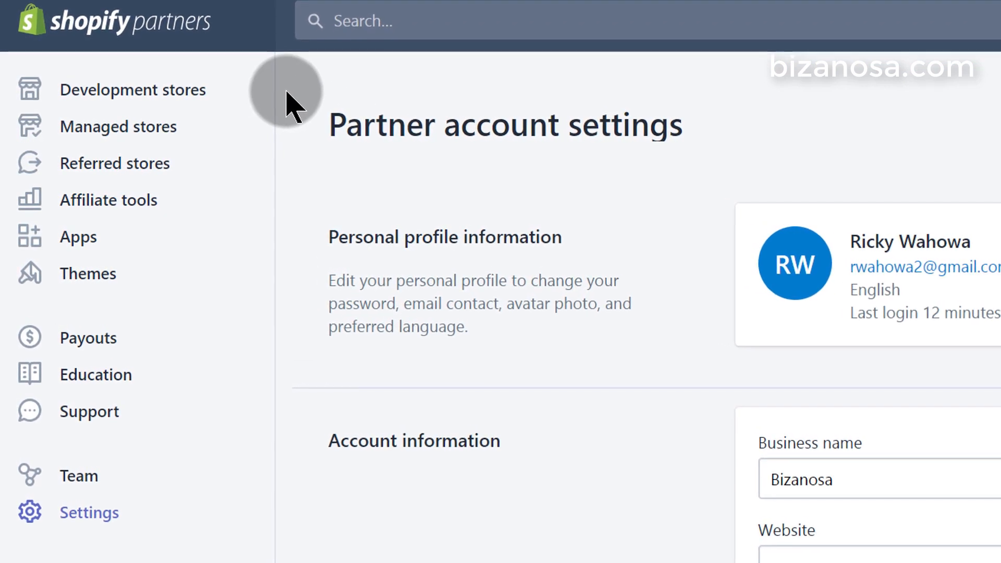
Step: Start a new development store and set its purpose to building a new store for a client
click(125, 95)
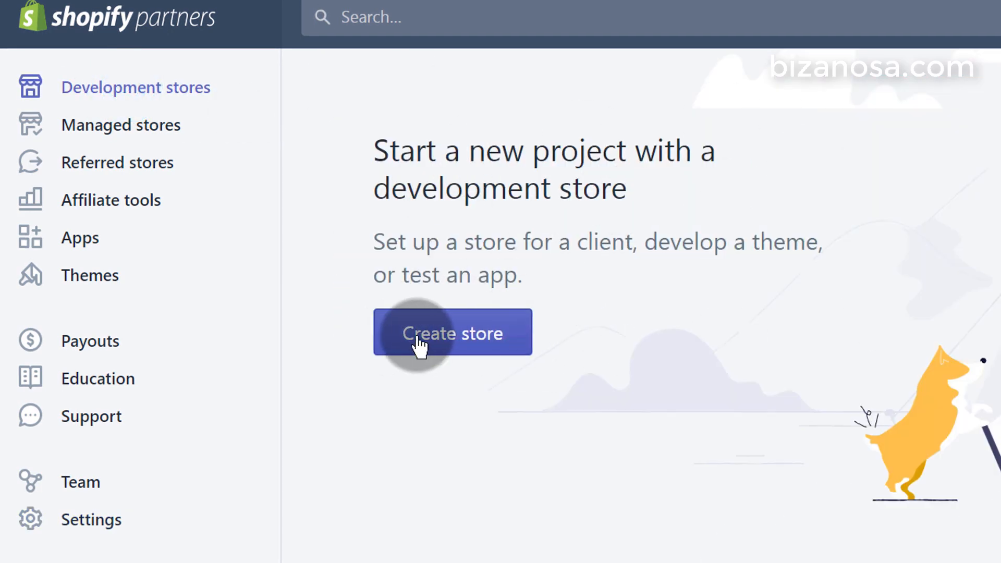
click(448, 334)
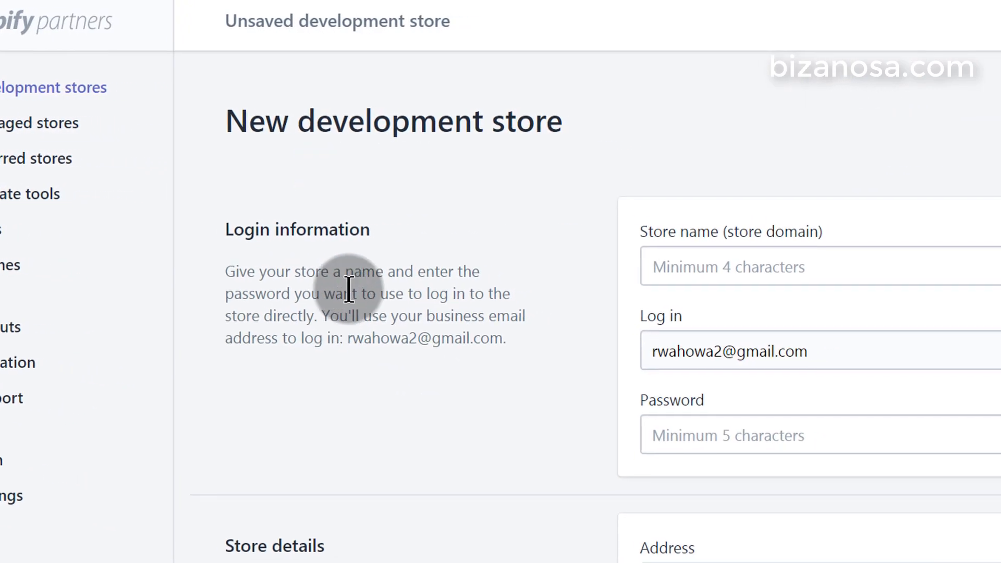
click(699, 268)
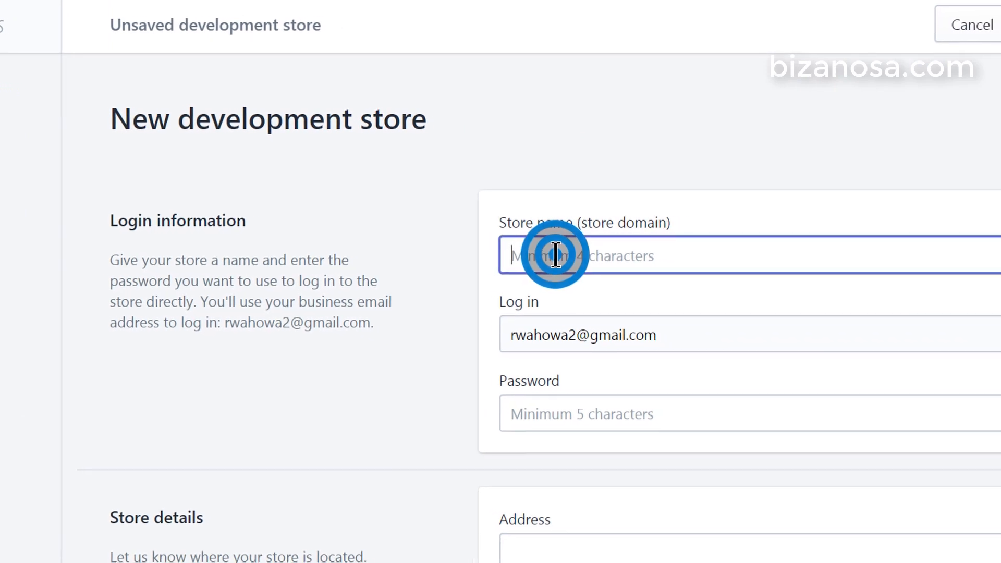
scroll(673, 335, down, 1)
scroll(478, 302, down, 3)
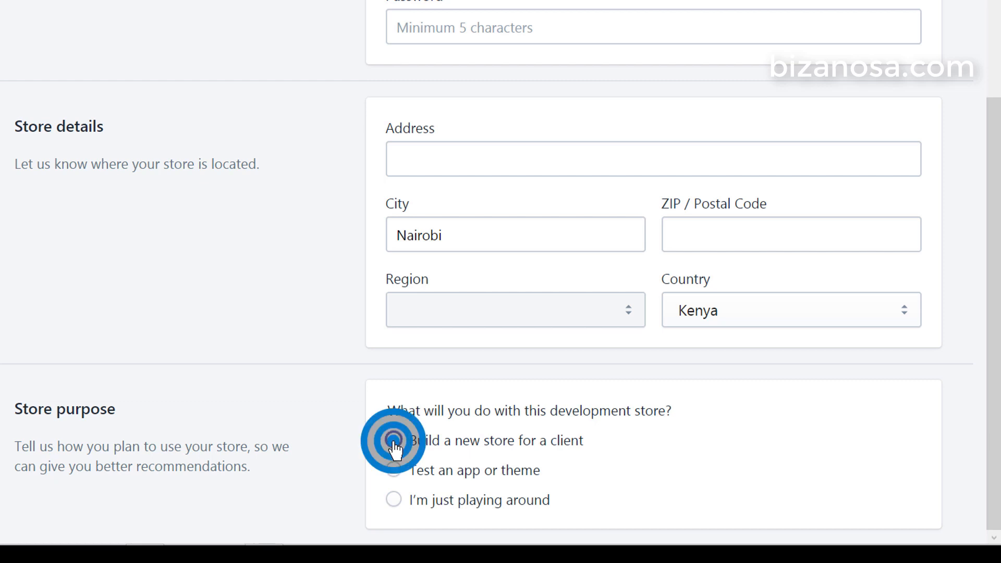
Step: Name the new development store RamStore360
scroll(558, 380, up, 2)
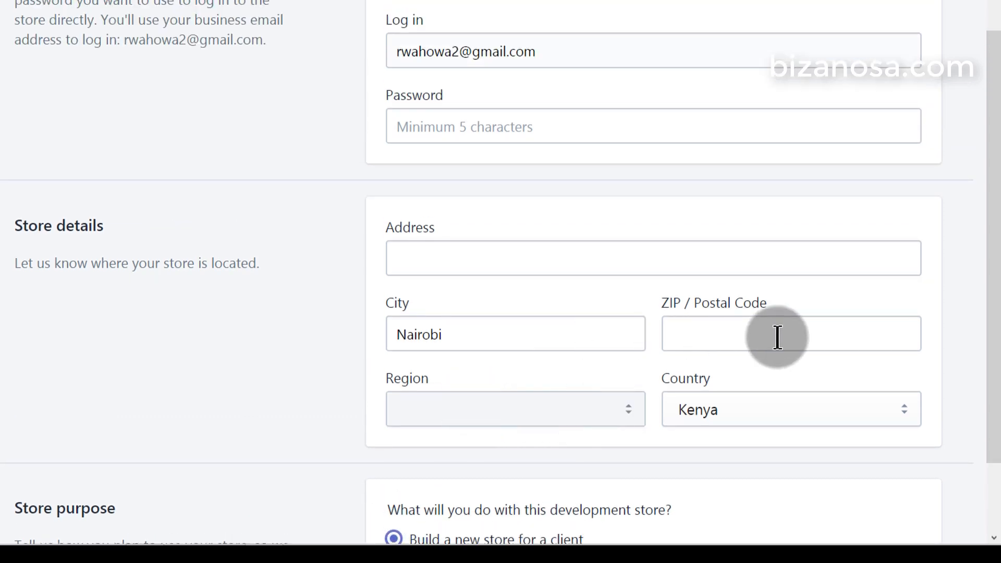
scroll(527, 336, up, 3)
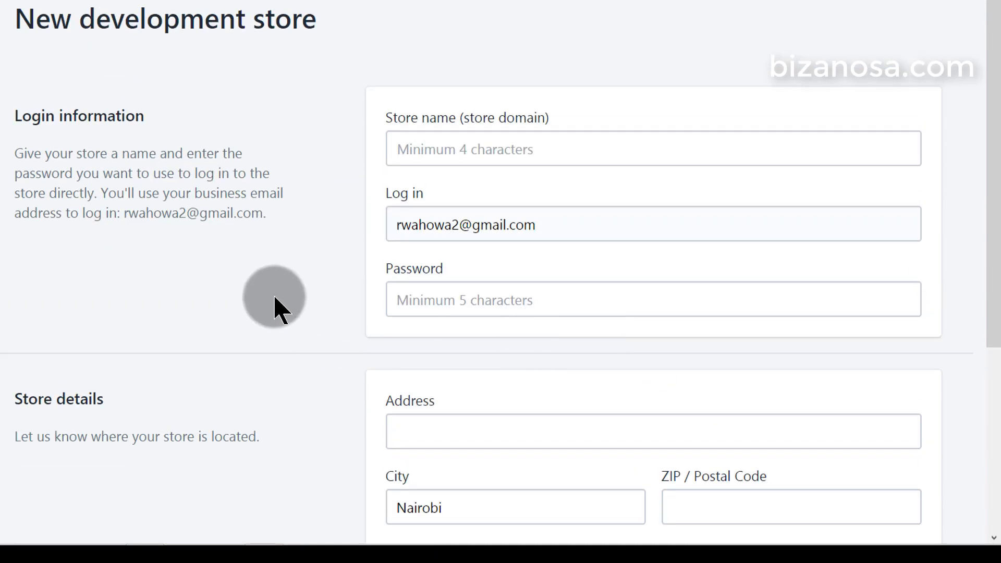
click(447, 152)
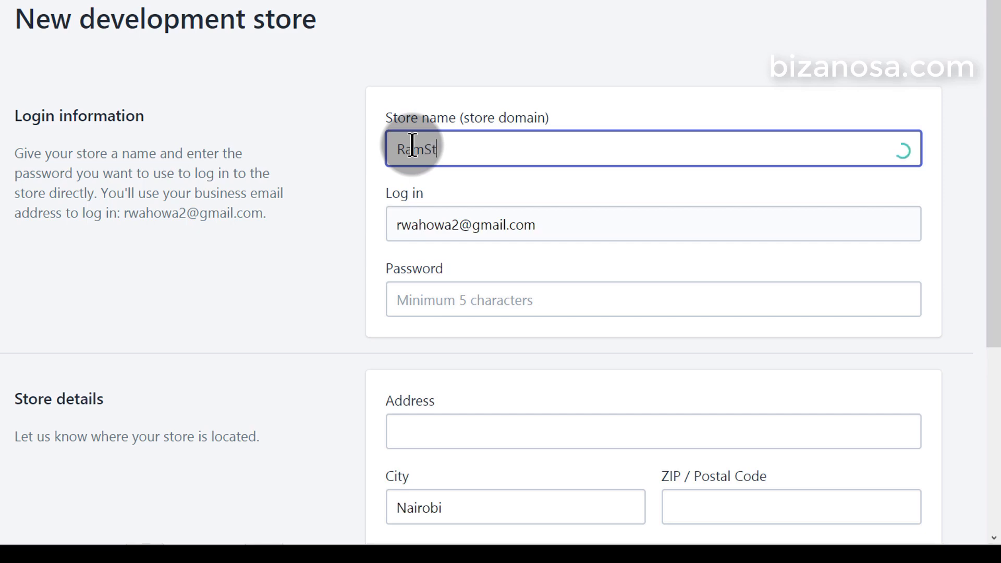
text(ore360)
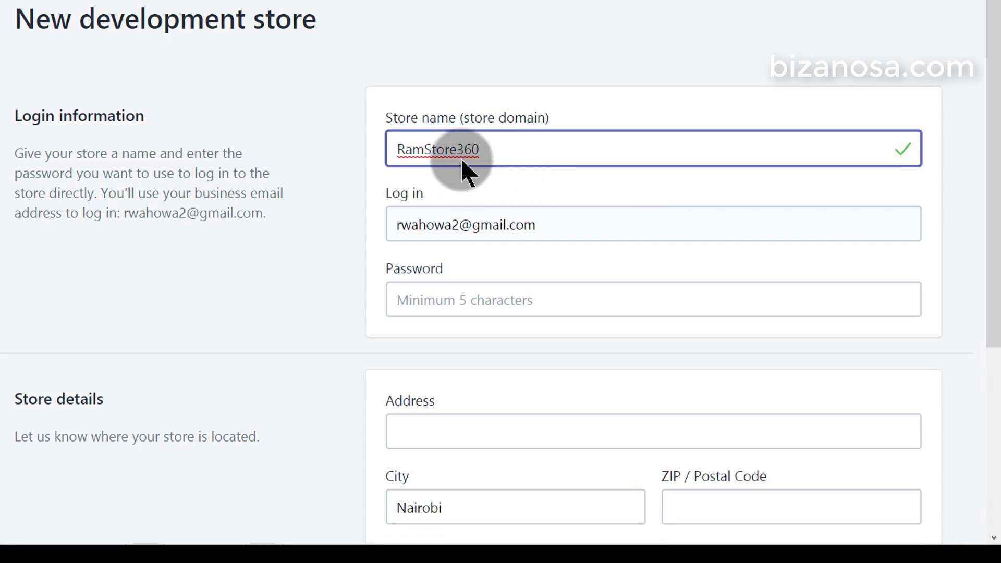
click(460, 141)
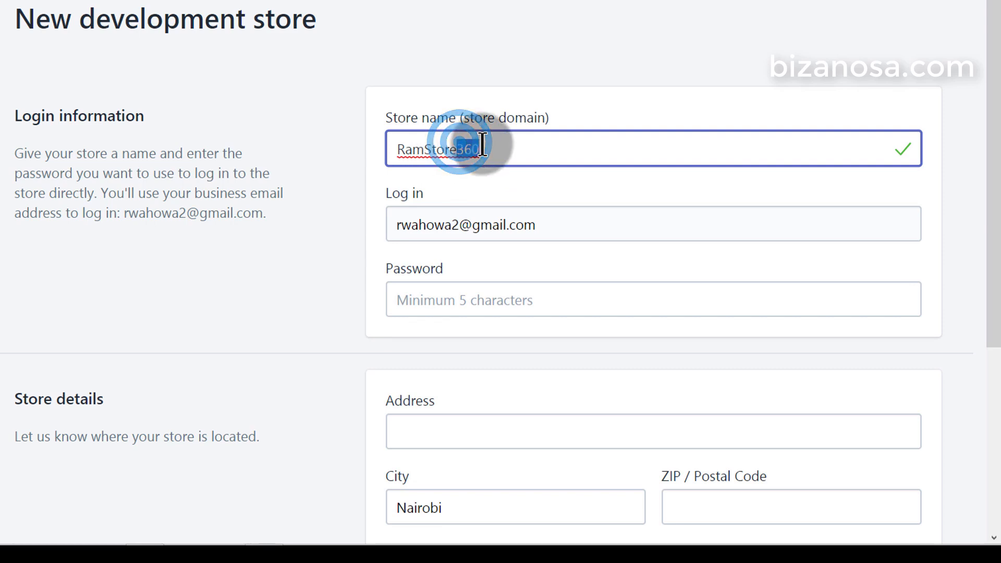
click(403, 149)
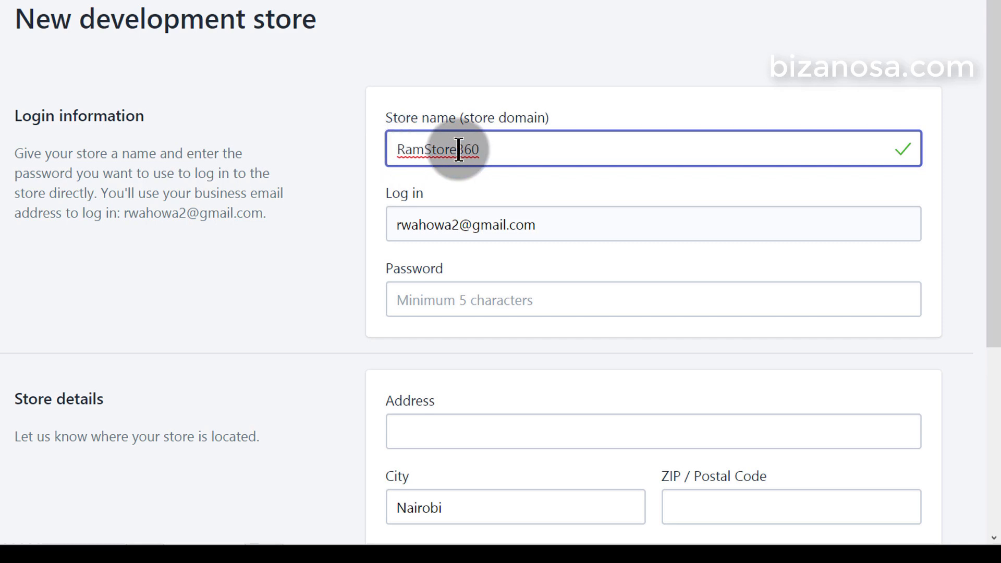
scroll(553, 203, down, 2)
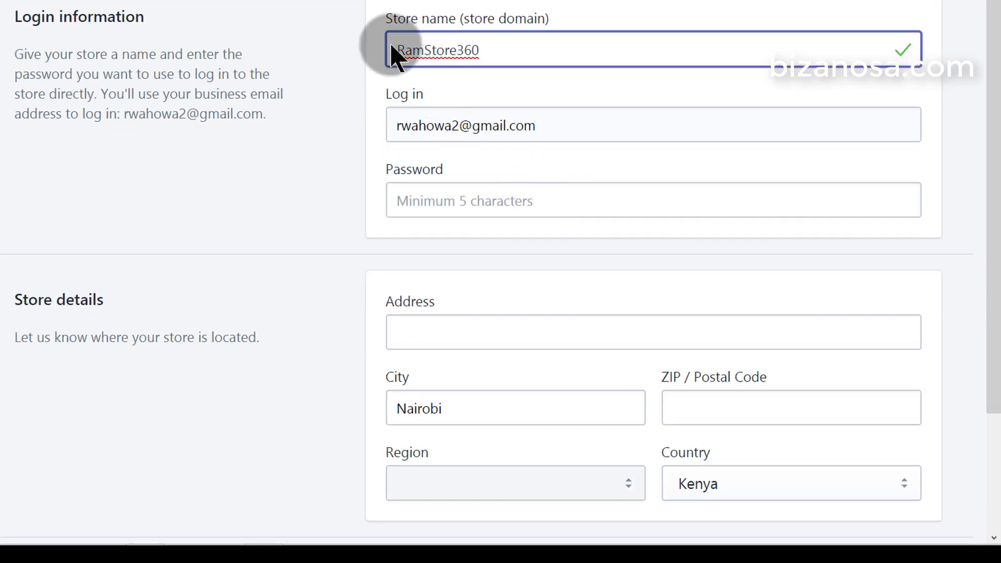
click(483, 50)
double_click(482, 48)
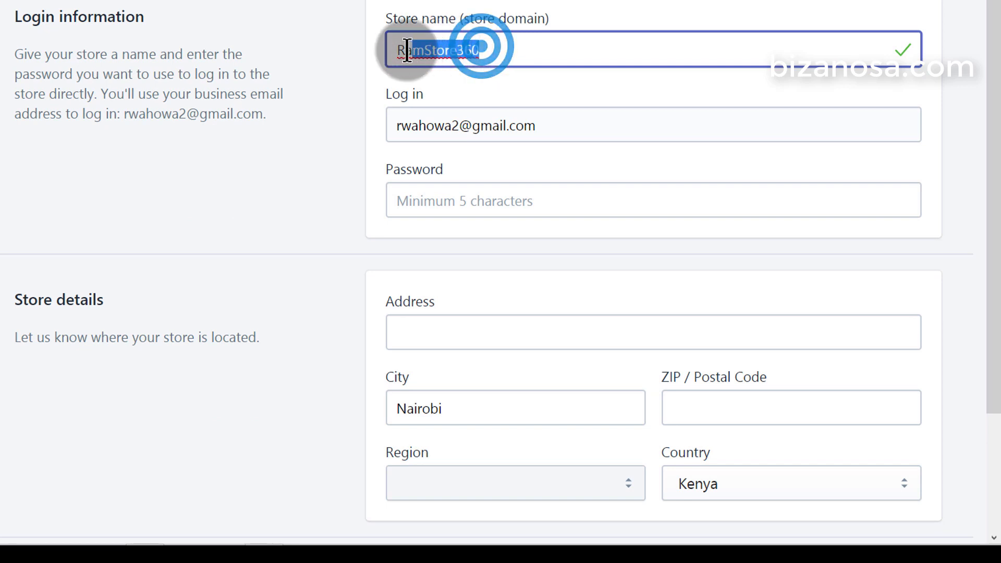
click(470, 52)
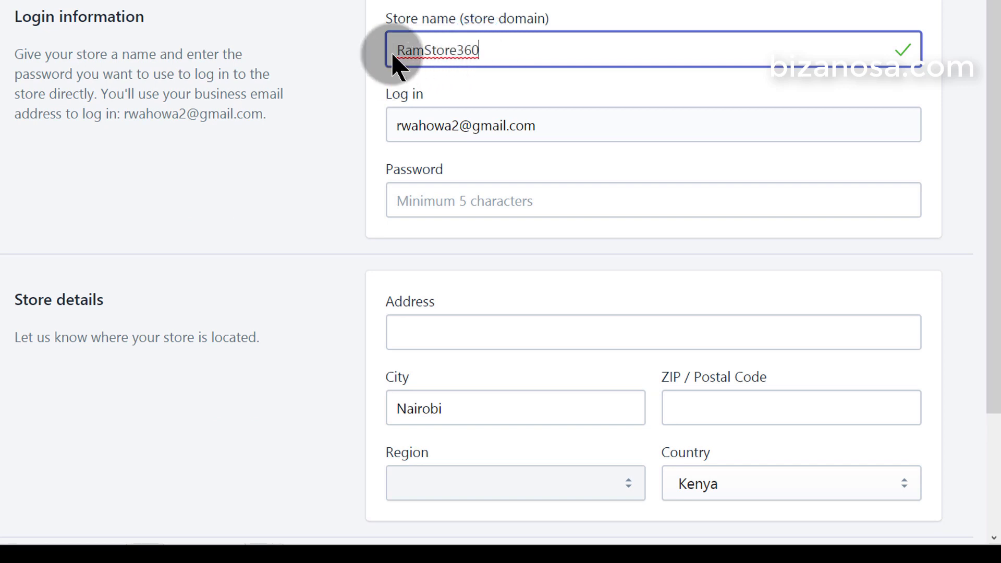
drag(400, 51, 481, 42)
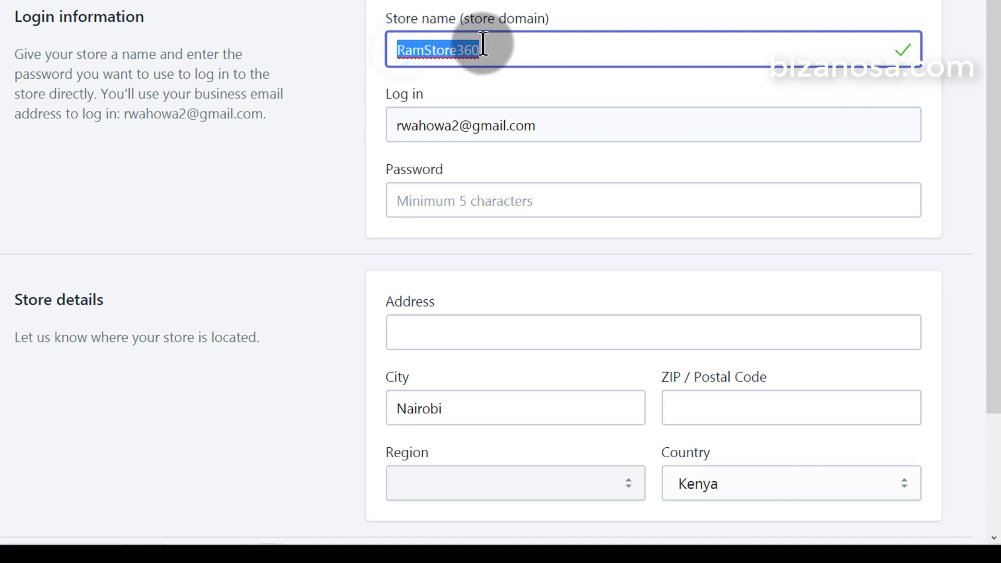
click(507, 88)
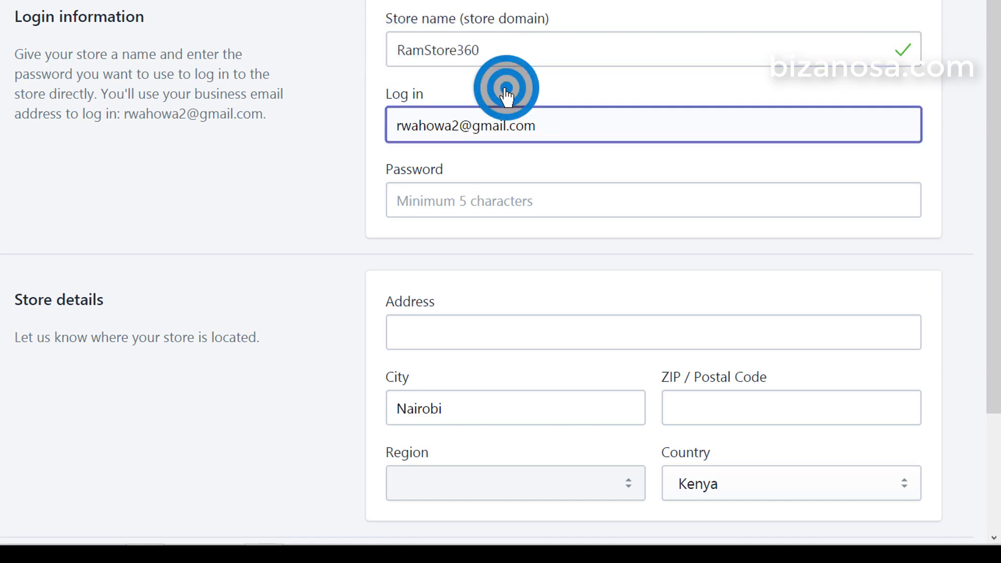
Step: Enter the login password for the new development store and save the store
scroll(626, 131, down, 2)
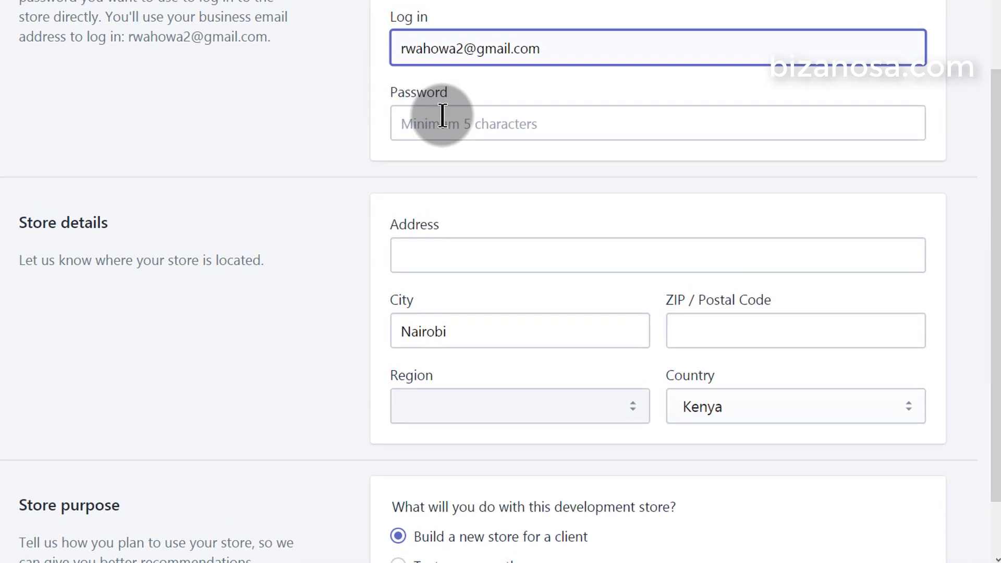
click(437, 122)
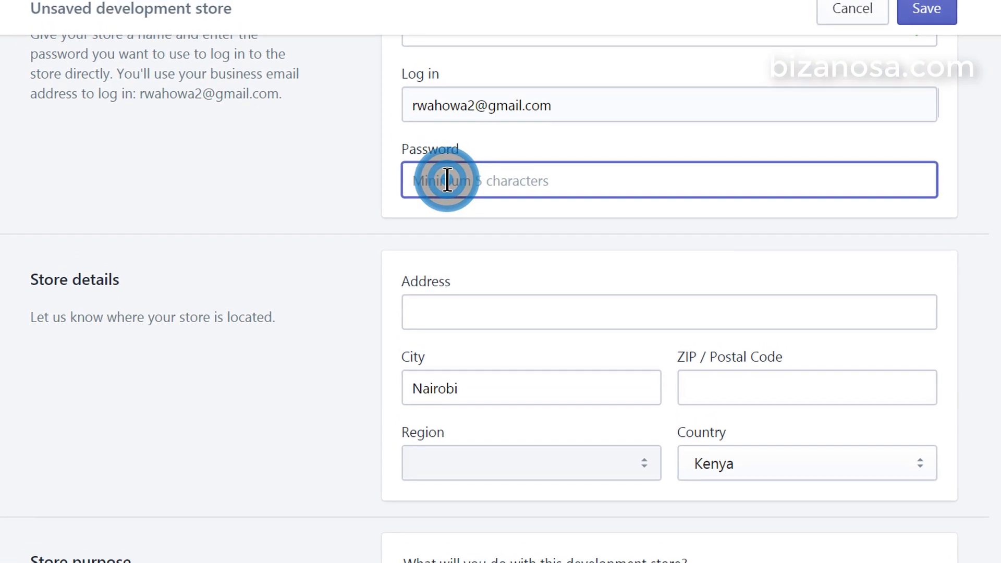
text(***********)
scroll(986, 126, down, 2)
click(938, 10)
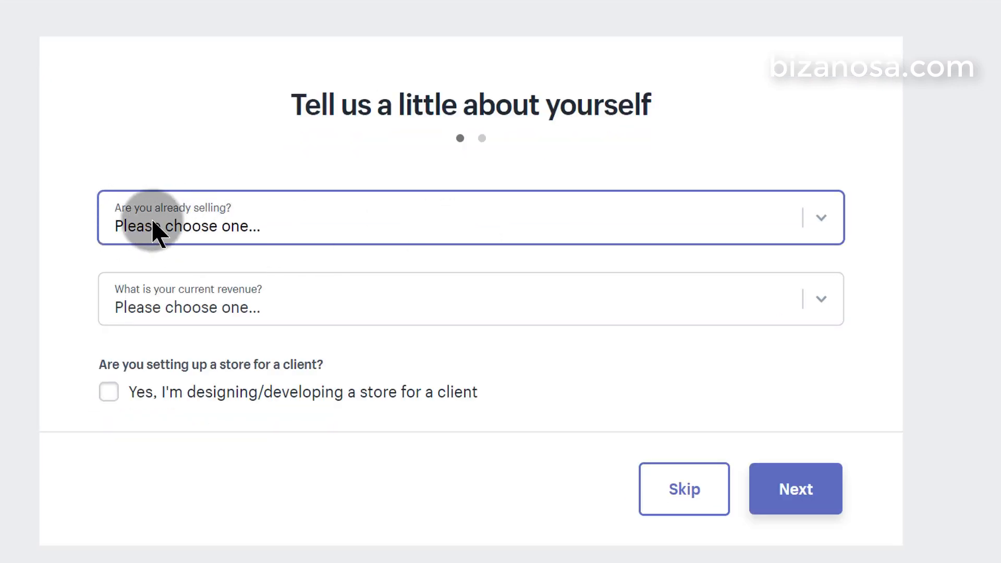
Step: Answer that no products are being sold yet and that a product will be ready to launch in a few weeks
click(376, 224)
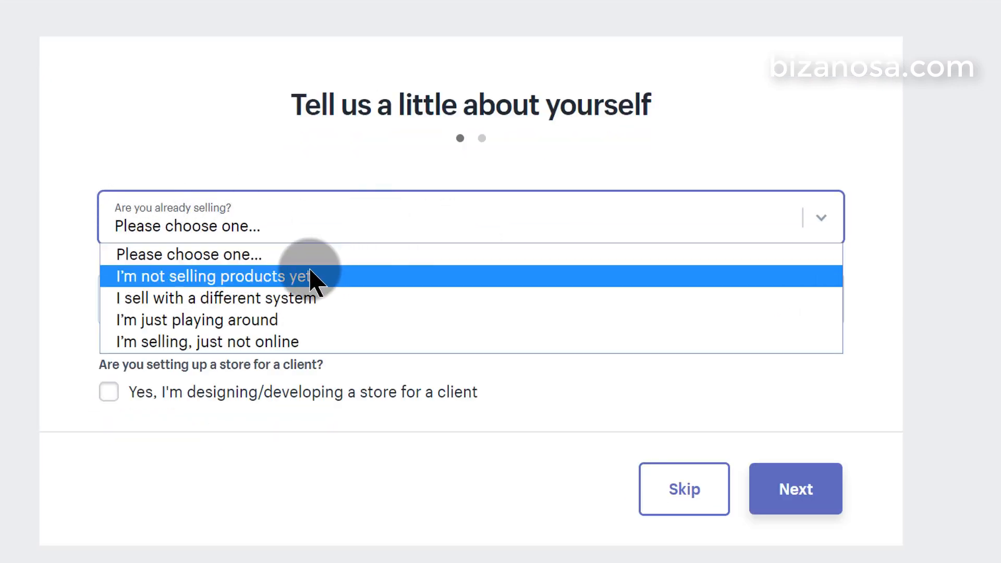
click(312, 276)
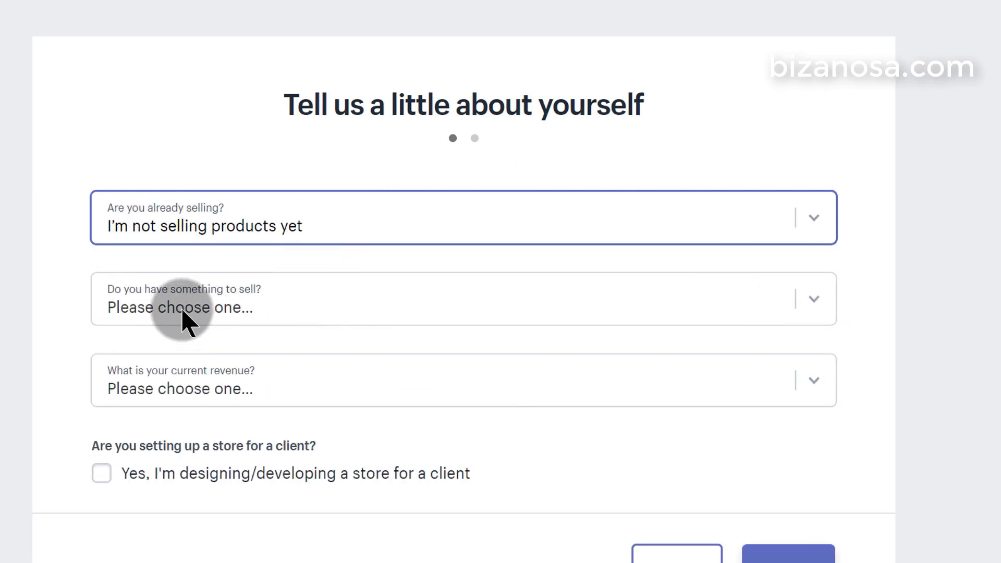
click(275, 308)
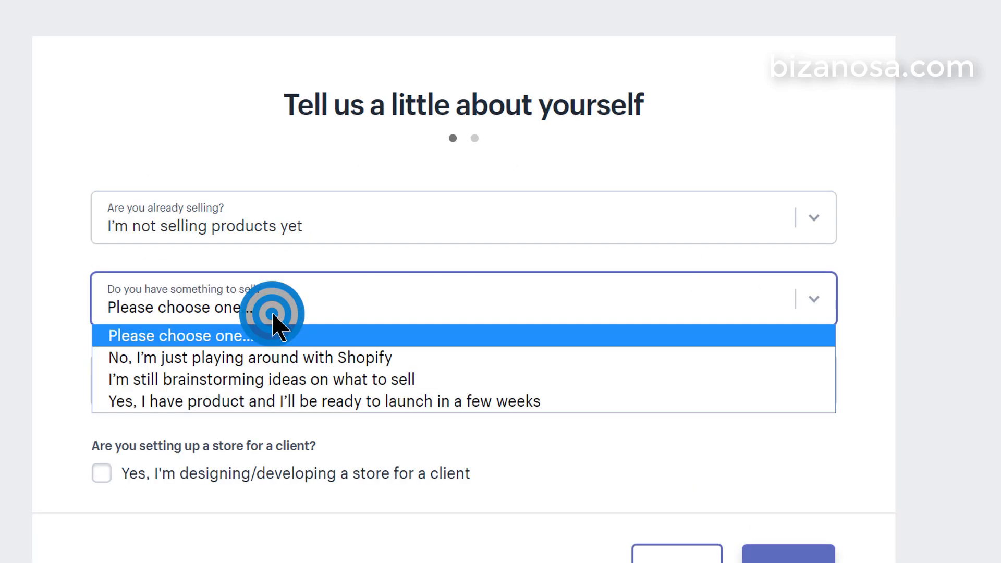
click(290, 402)
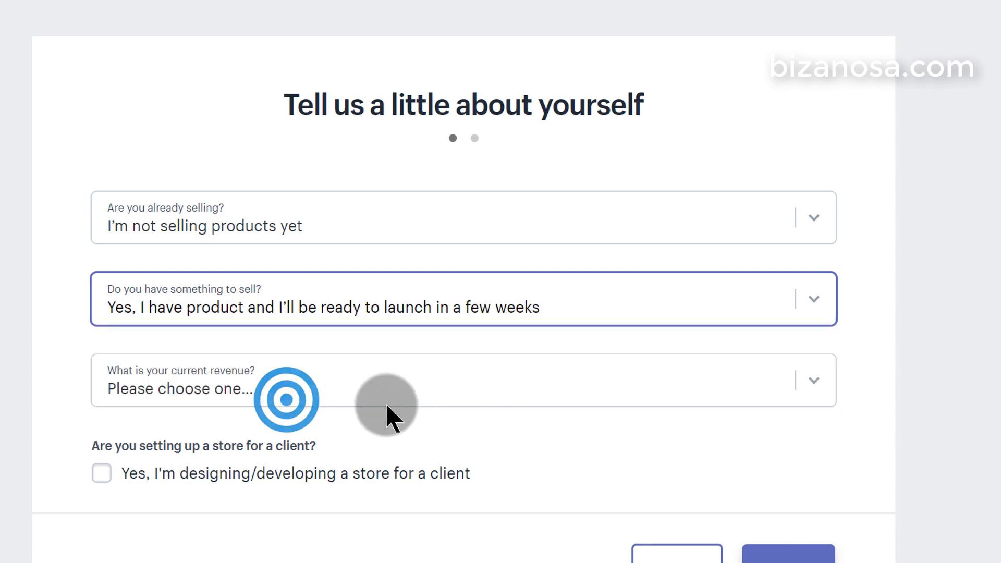
Step: Set the current revenue to KSh0 (I'm just getting started) and continue to the business address form
scroll(257, 352, down, 1)
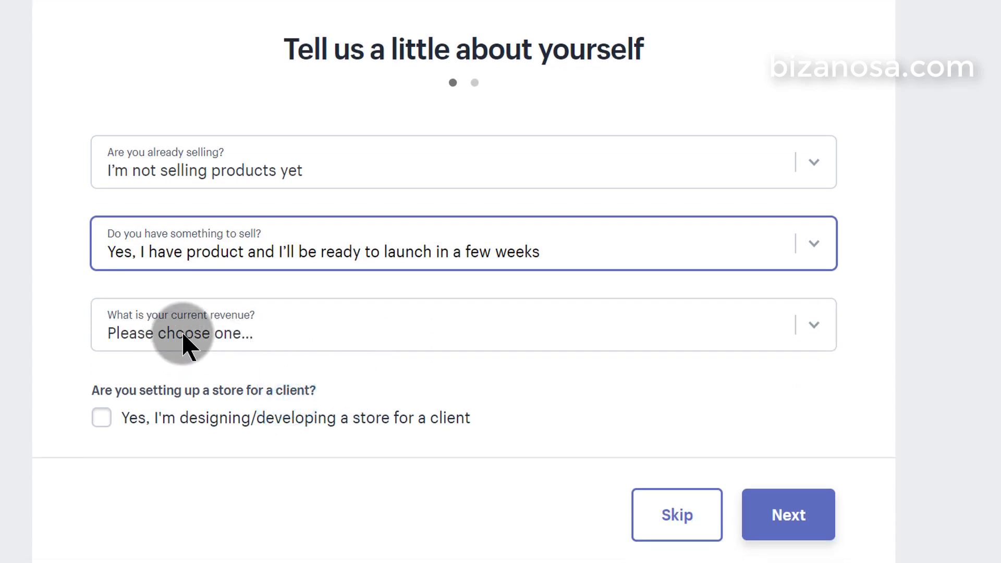
click(238, 345)
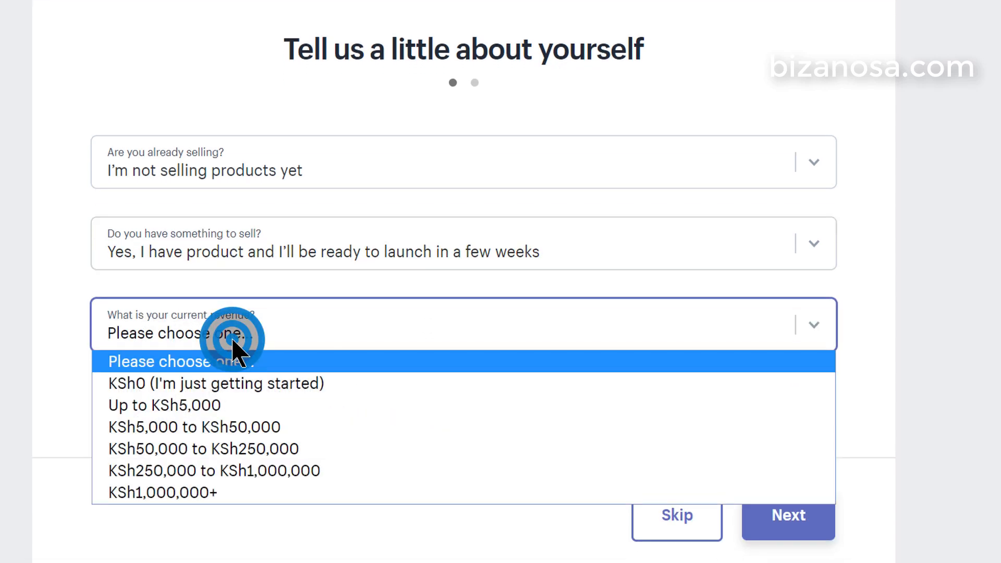
click(313, 391)
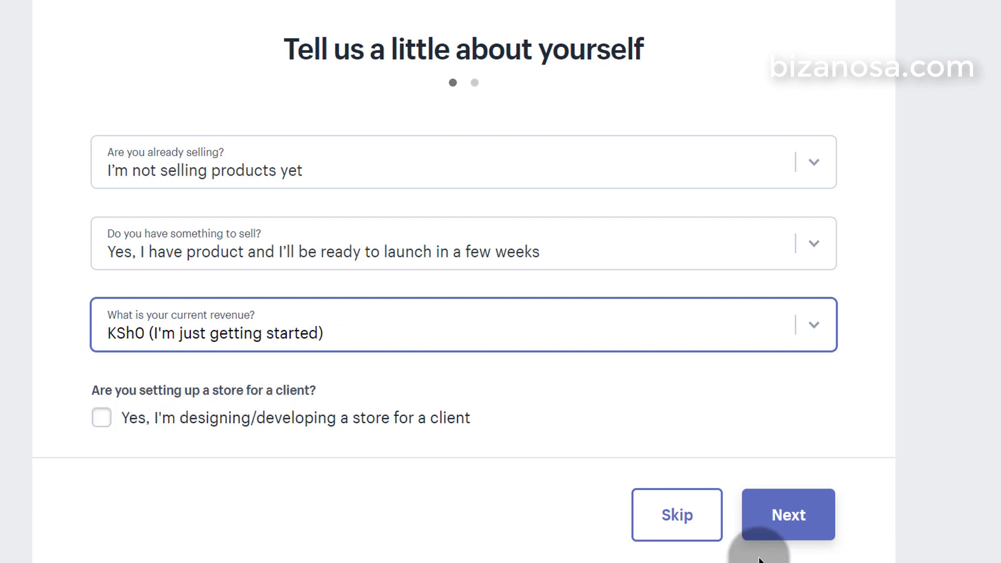
click(804, 517)
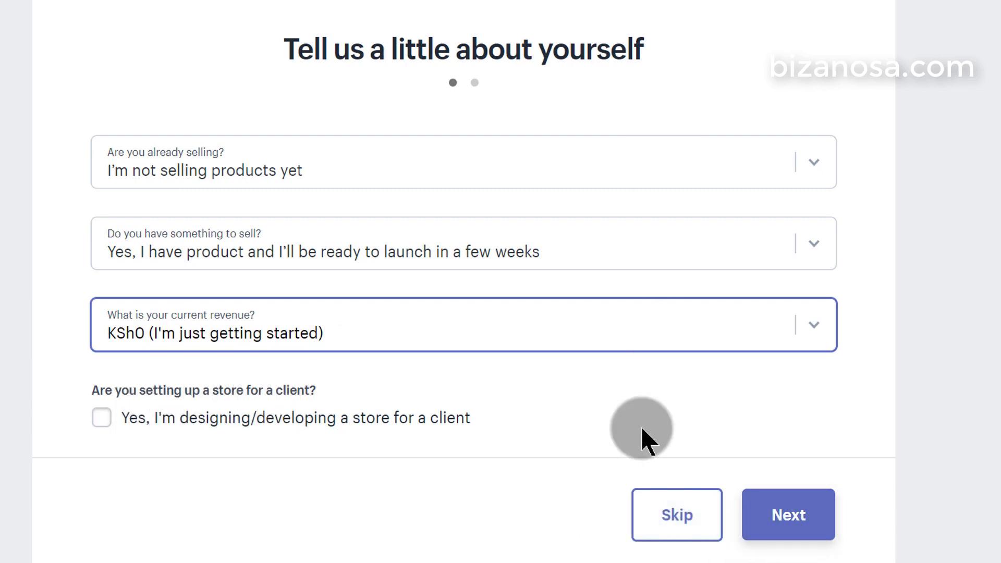
click(790, 516)
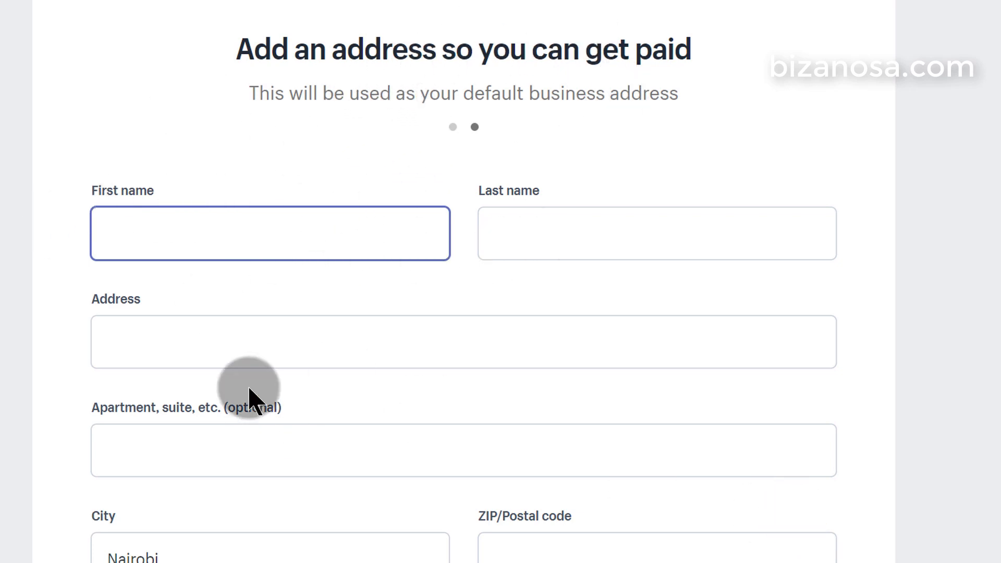
Step: Try to enter the store with the name, address and phone fields left blank, and check the form's required fields
scroll(250, 407, down, 5)
scroll(295, 339, down, 2)
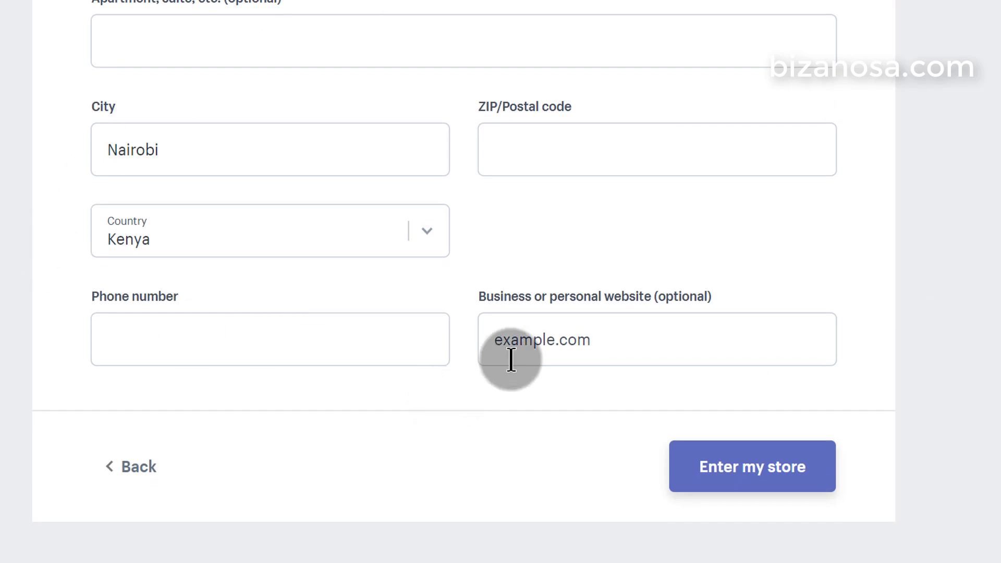
click(740, 472)
scroll(602, 402, down, 5)
scroll(601, 396, up, 4)
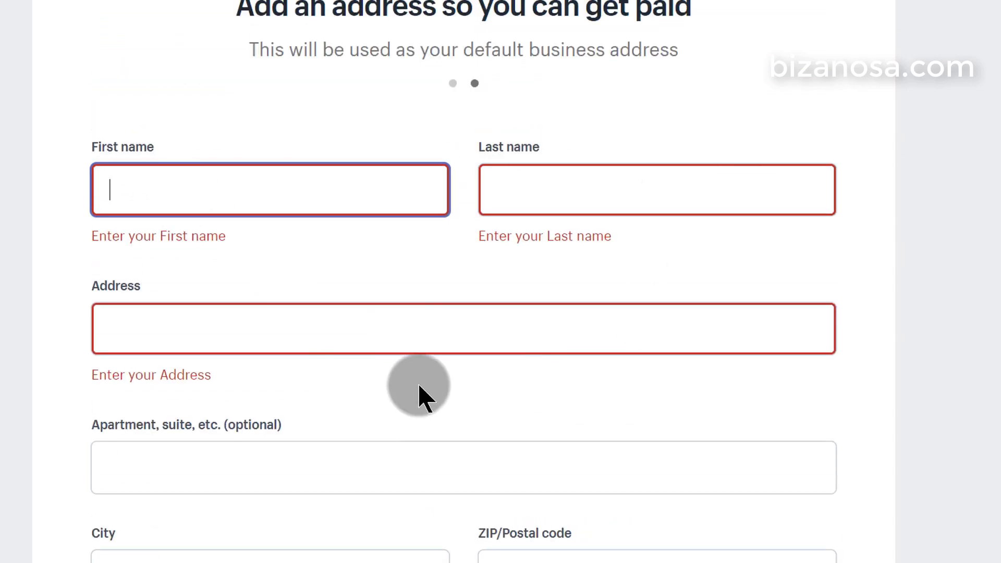
scroll(416, 391, down, 7)
scroll(420, 389, down, 1)
scroll(401, 405, up, 8)
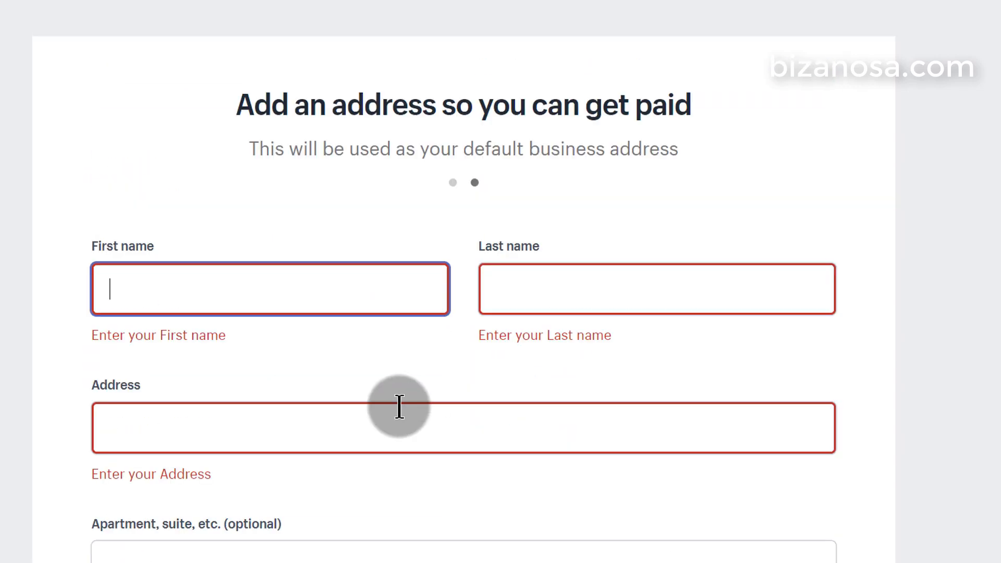
Step: Submit the business address form and enter the new store's admin
scroll(983, 536, down, 10)
click(719, 481)
click(727, 472)
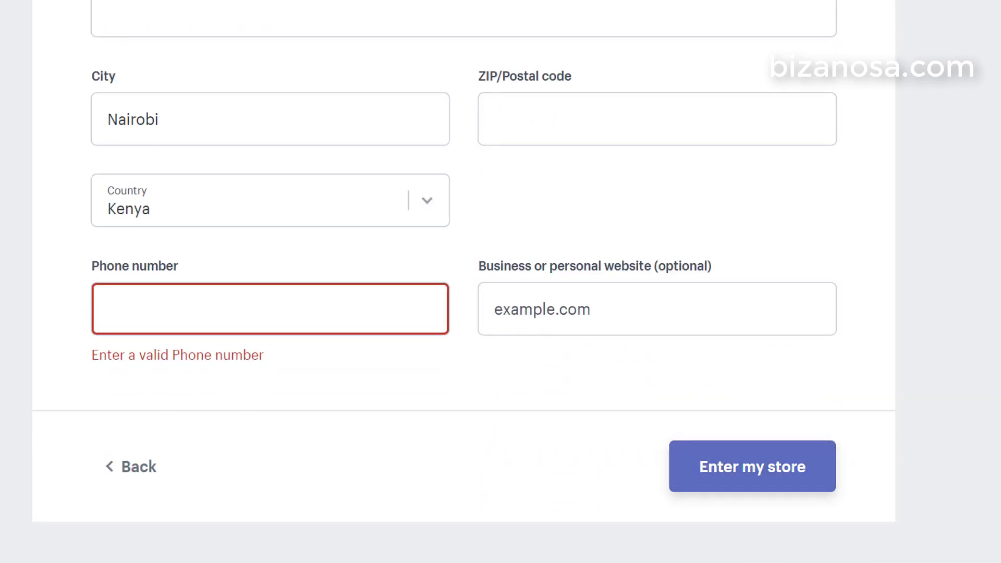
click(891, 380)
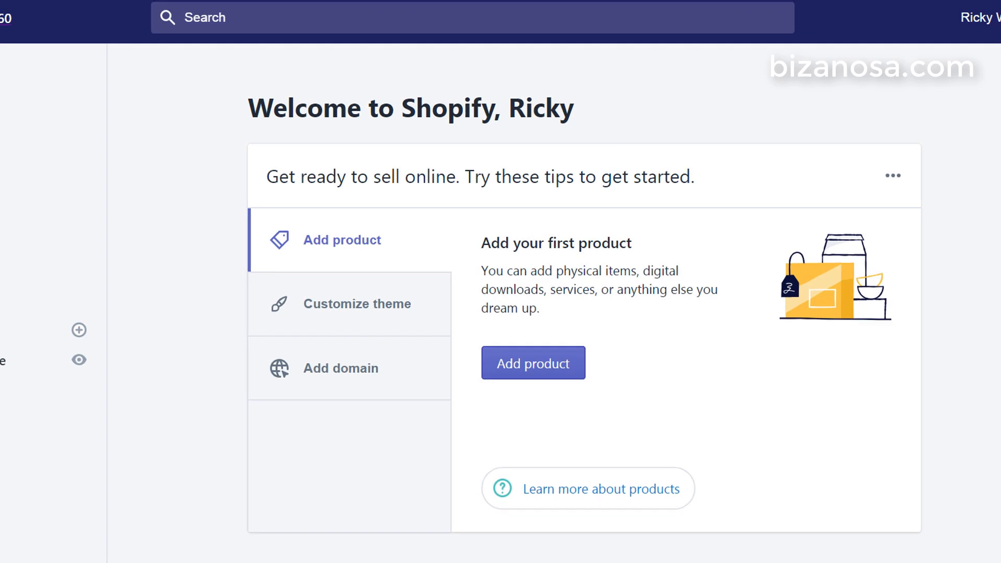
Step: Look over the store's home page, including the setup suggestions for password, payments, search engines and shipping policy
click(874, 245)
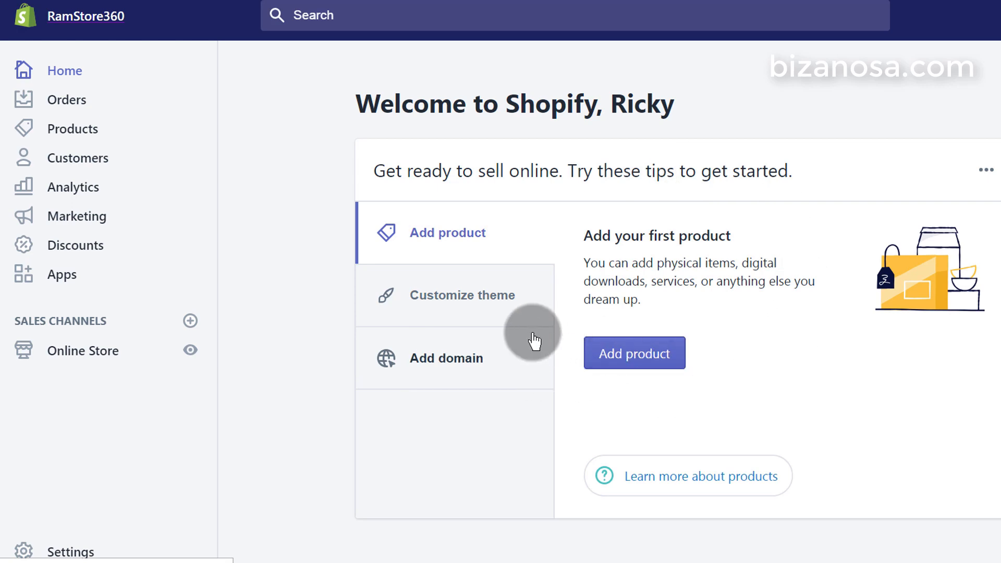
scroll(579, 248, down, 8)
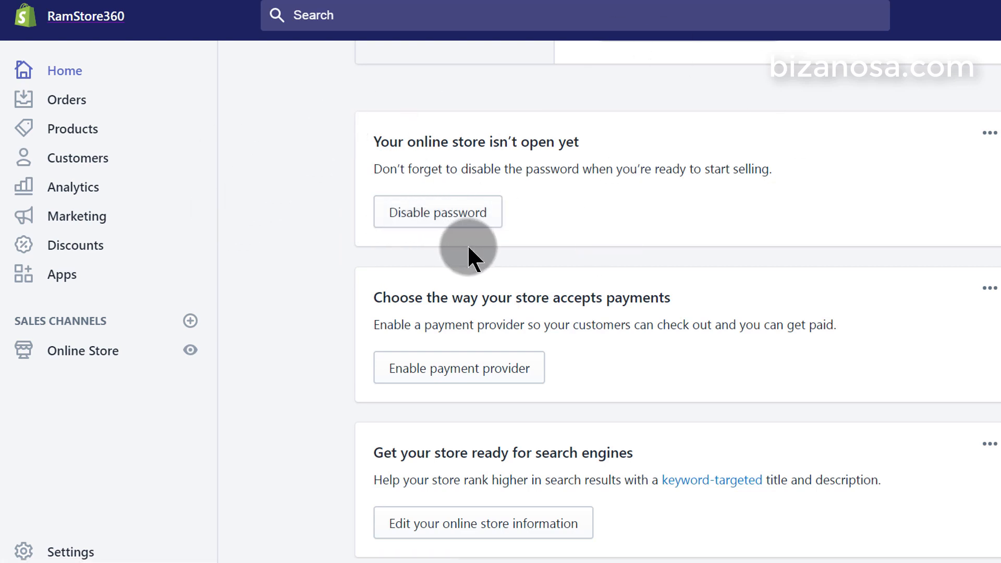
scroll(586, 181, down, 2)
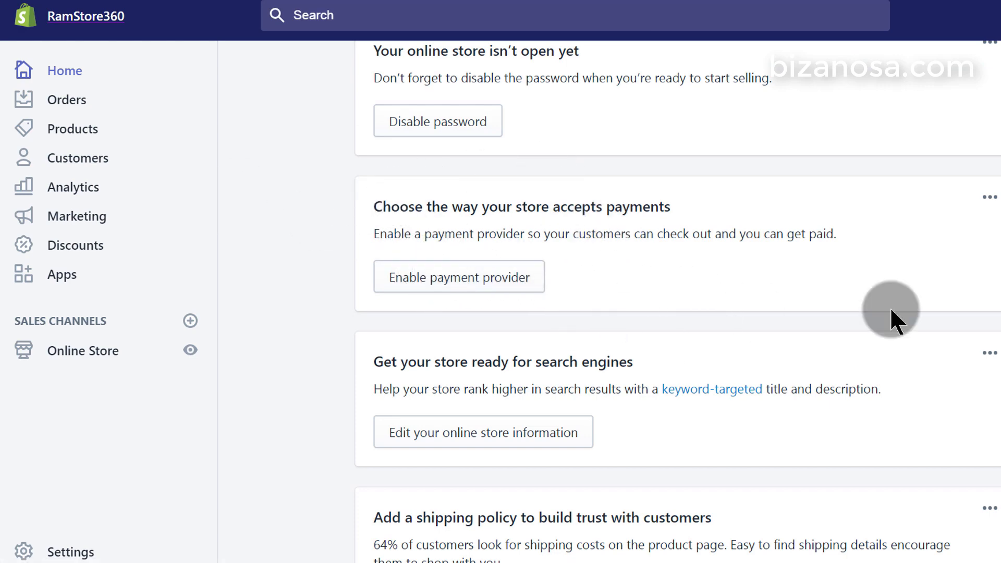
scroll(563, 302, down, 2)
scroll(458, 233, down, 3)
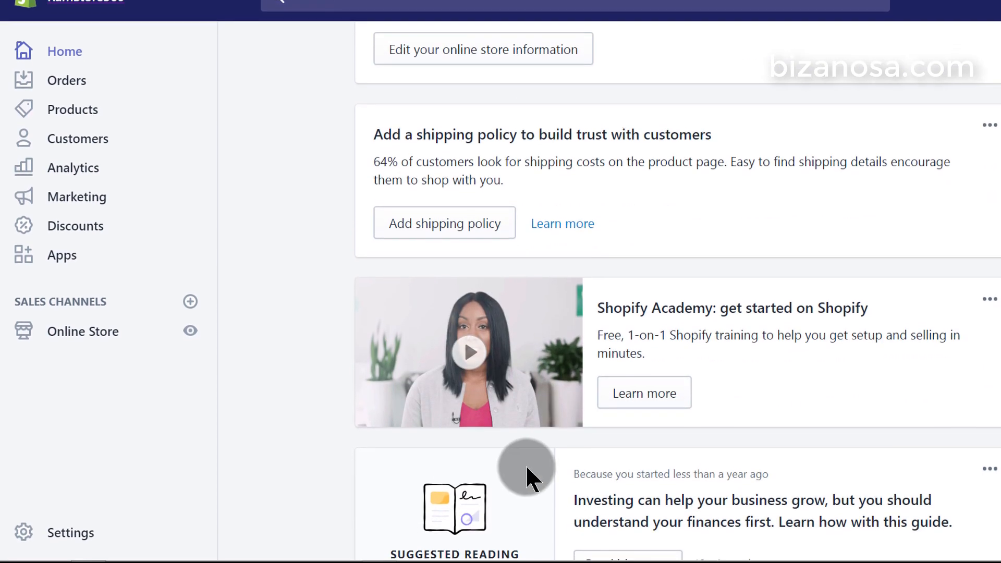
scroll(477, 276, up, 3)
scroll(487, 248, up, 5)
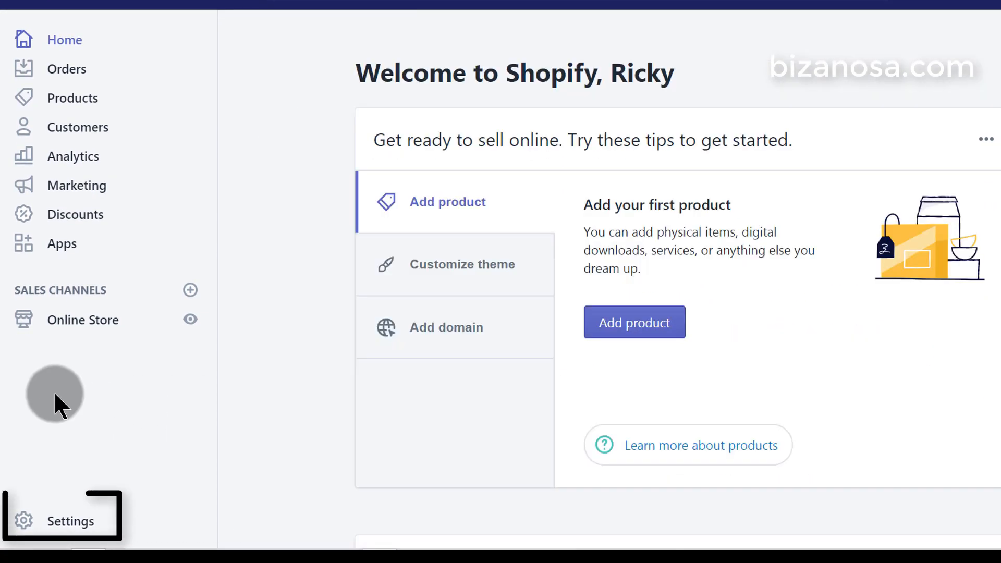
click(54, 394)
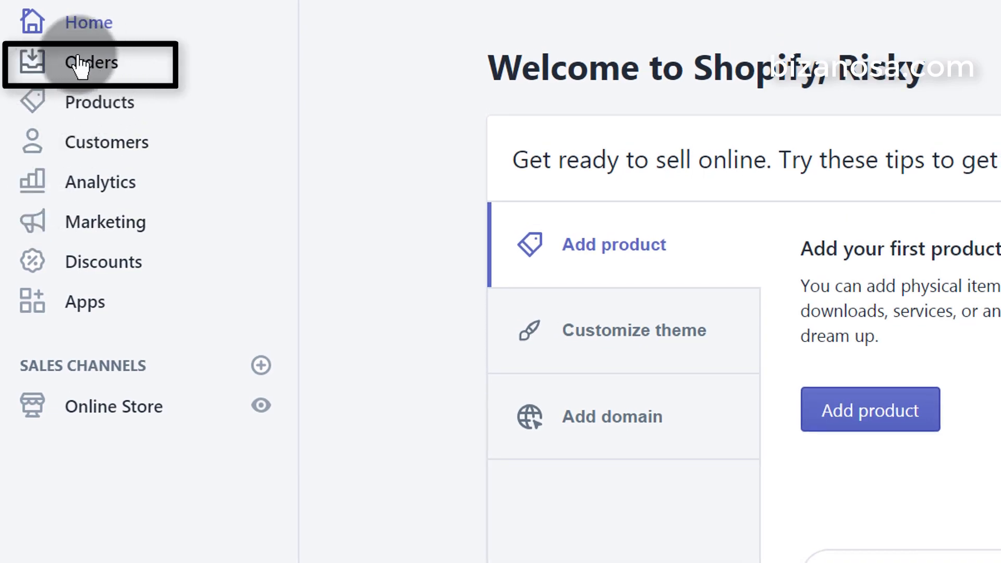
Step: Look over the store's Orders, Products, Customers, Analytics and Marketing pages
click(101, 67)
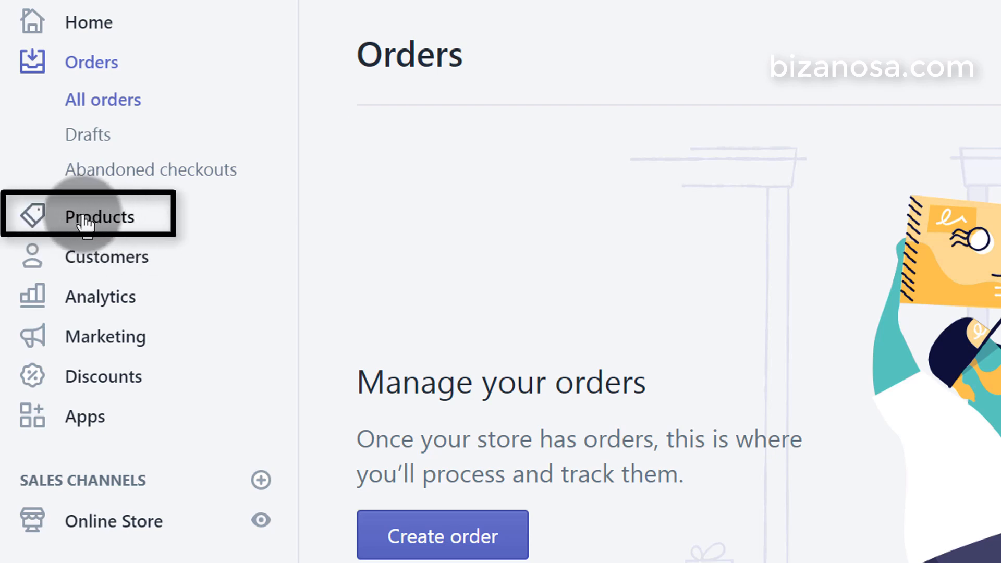
click(111, 219)
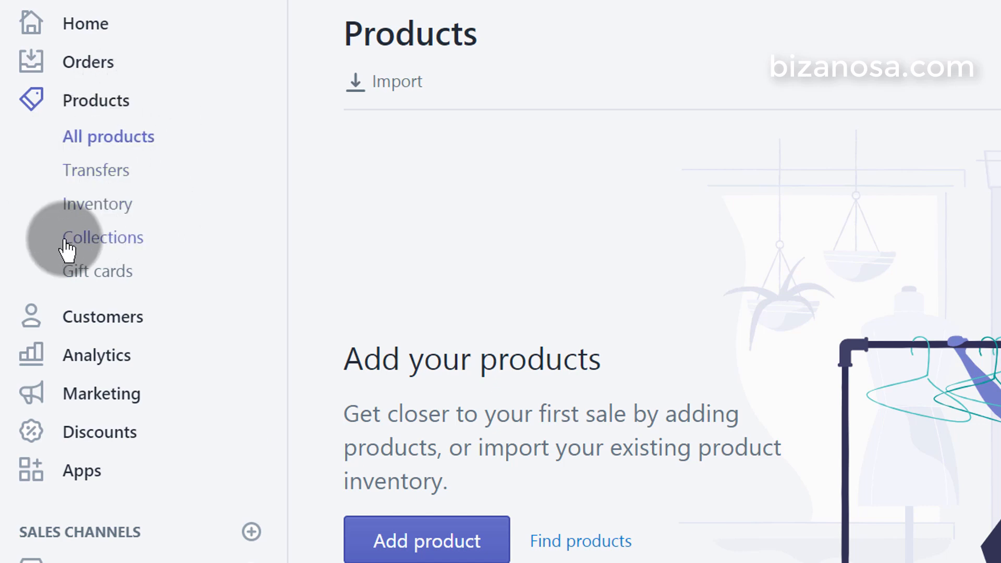
click(92, 316)
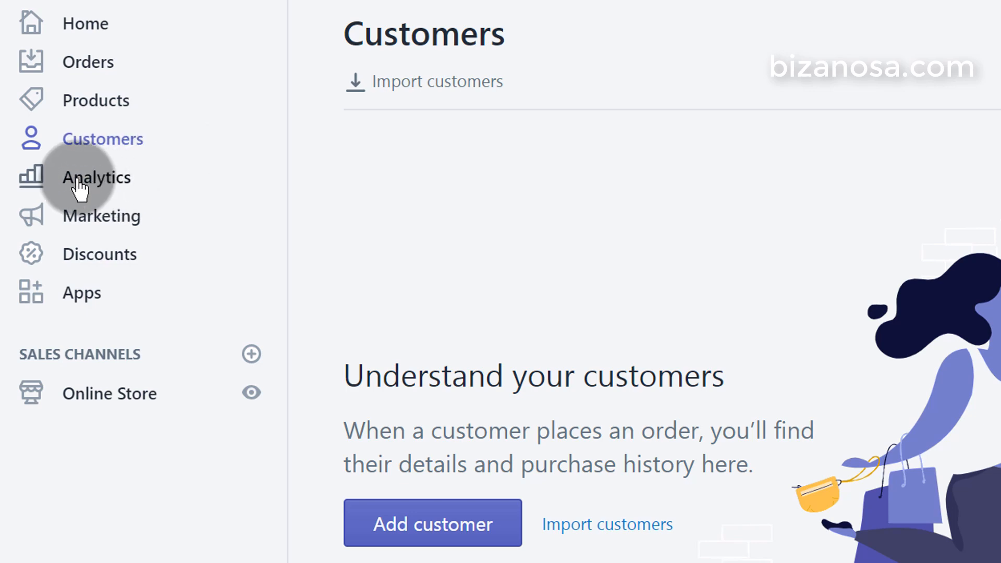
click(105, 180)
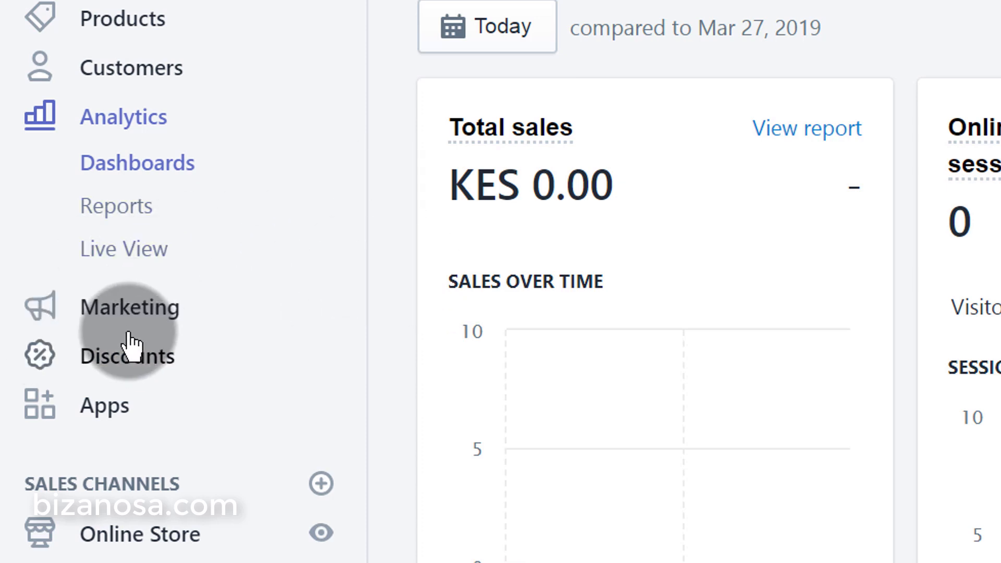
click(115, 308)
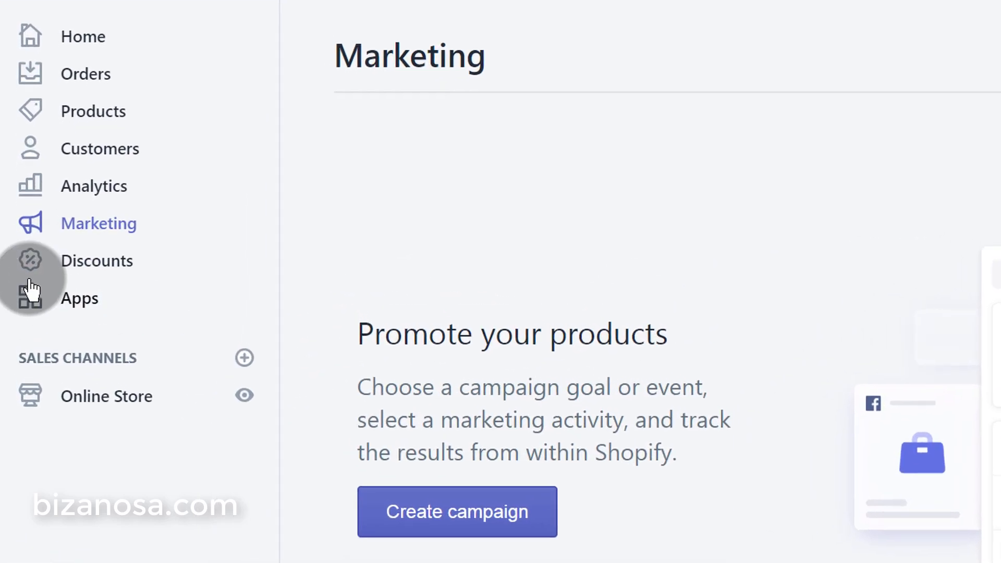
Step: Look over the store's Discounts page and the recommended apps on the Apps page
click(92, 262)
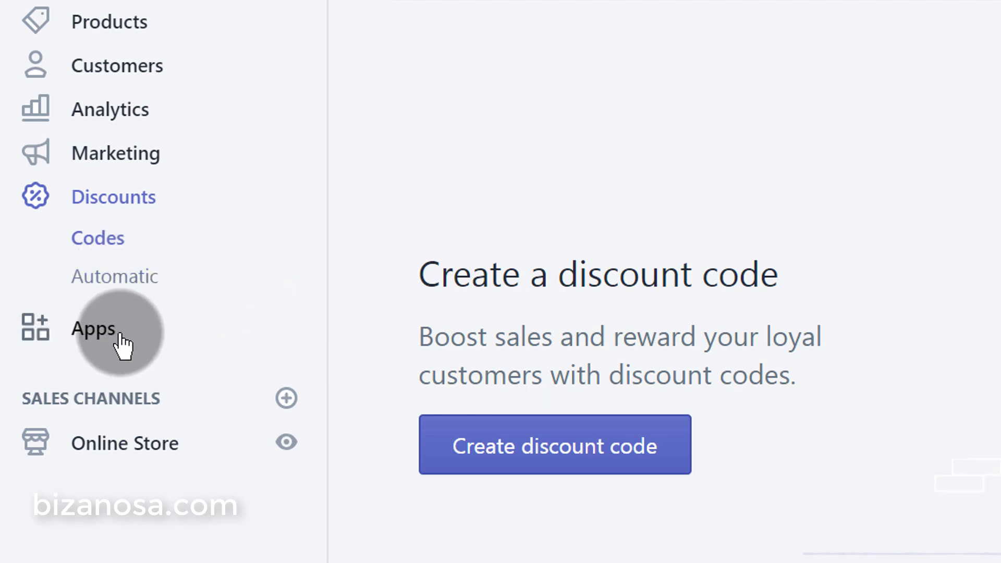
click(97, 332)
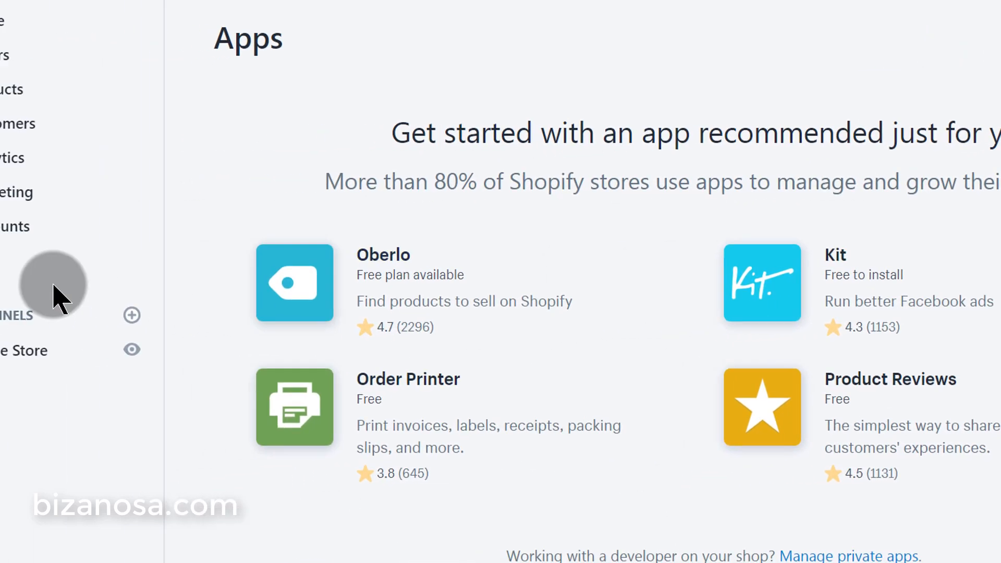
click(56, 403)
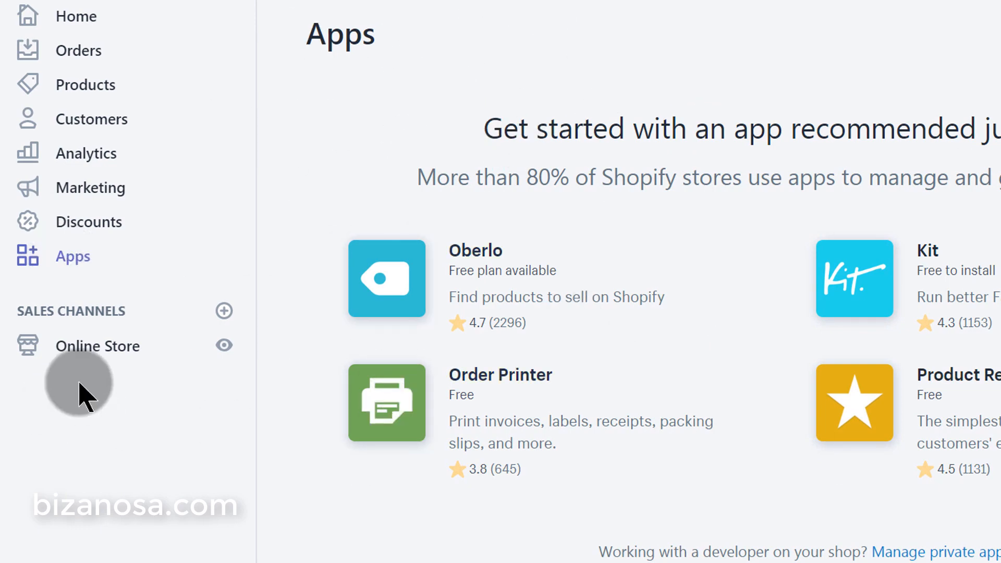
Step: Go to the Online Store's Themes page and open the RamStore360 storefront in a separate tab
click(82, 347)
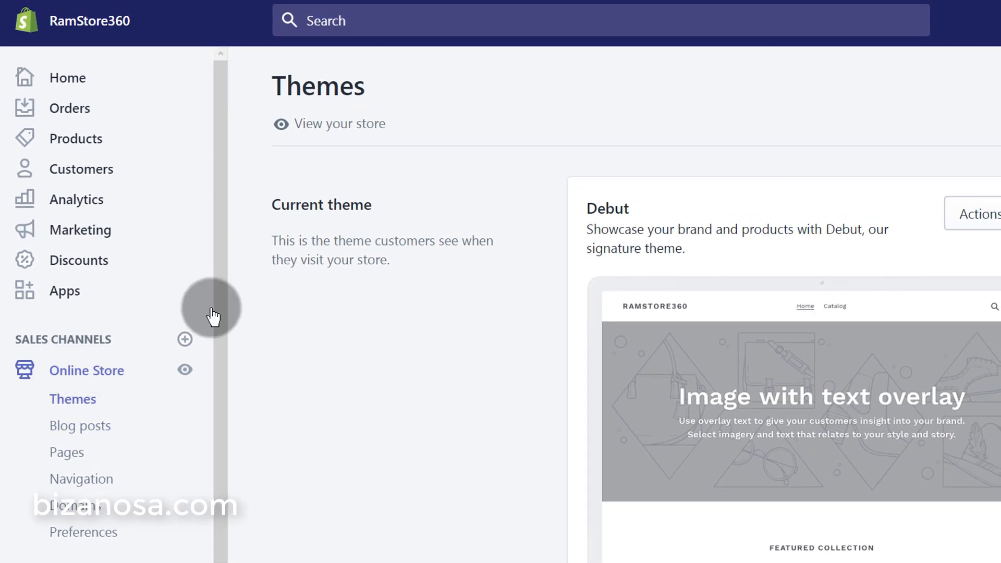
right_click(332, 133)
click(380, 142)
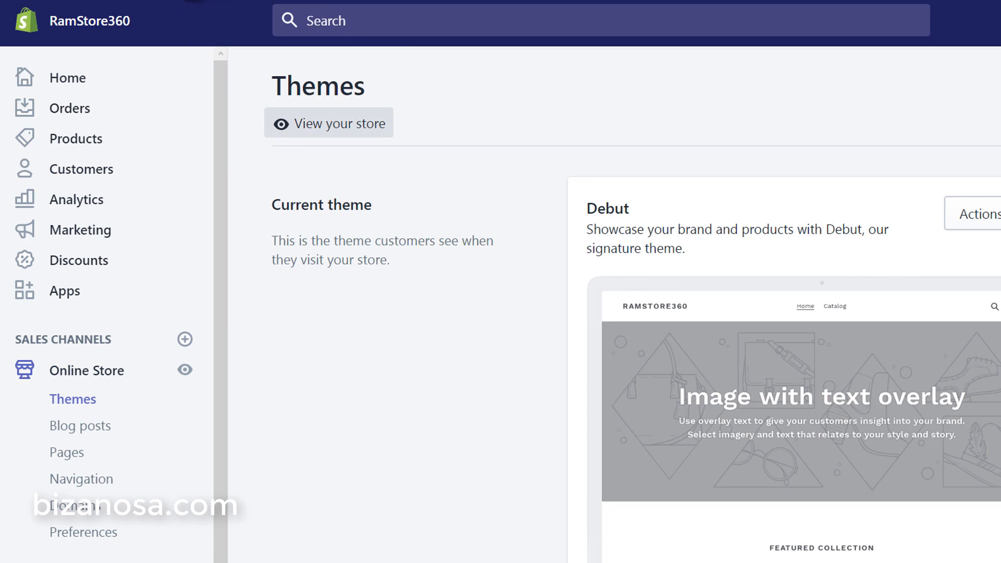
drag(195, 1, 345, 11)
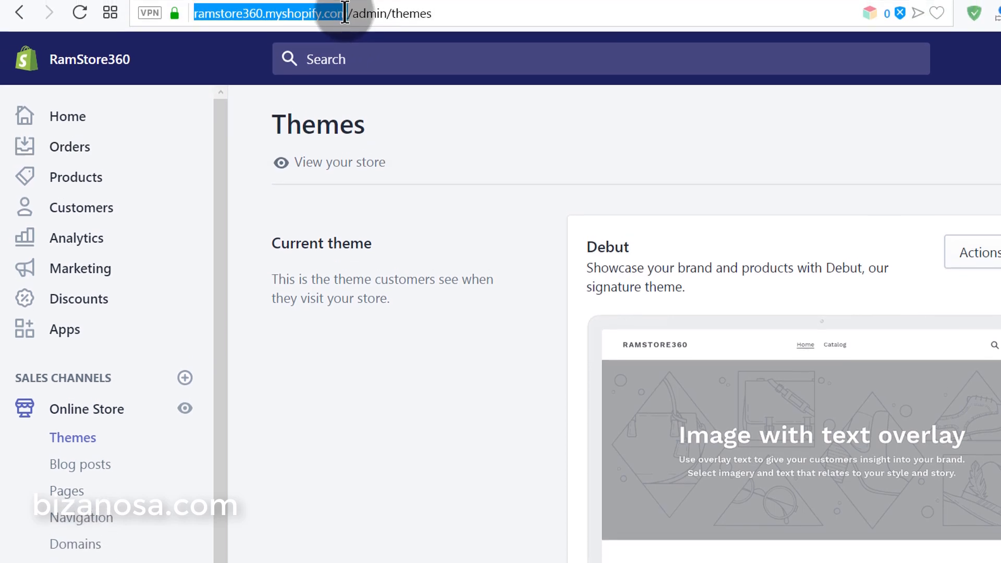
click(335, 0)
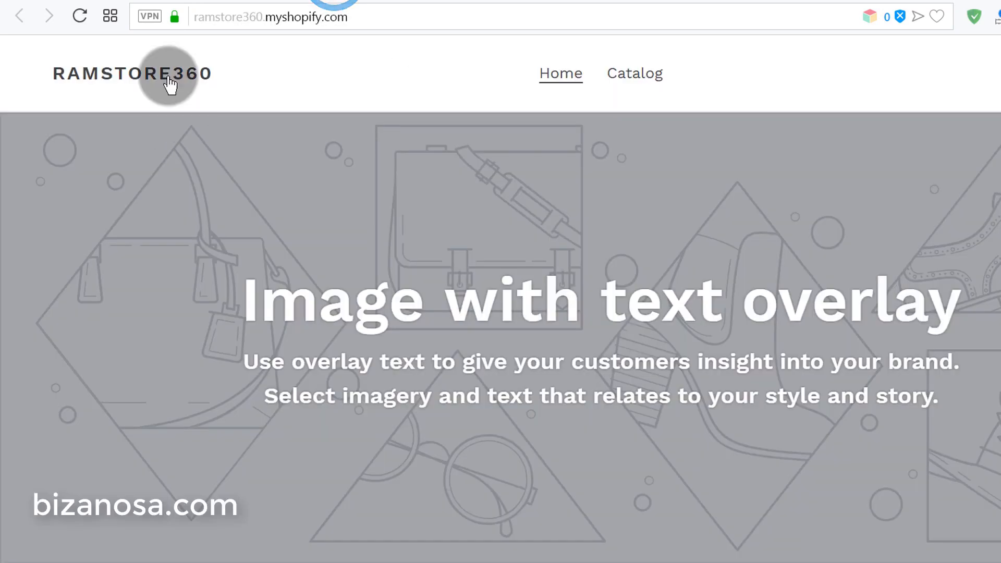
Step: Examine the storefront's home page from the header through the product placeholders to the image slide, and return to the admin
scroll(605, 363, down, 2)
scroll(606, 361, down, 15)
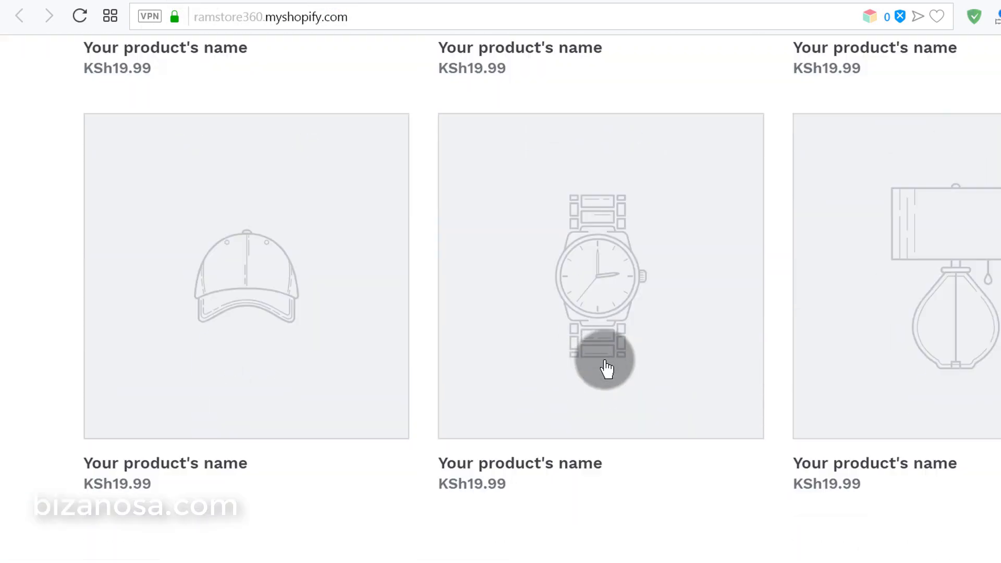
scroll(605, 363, down, 10)
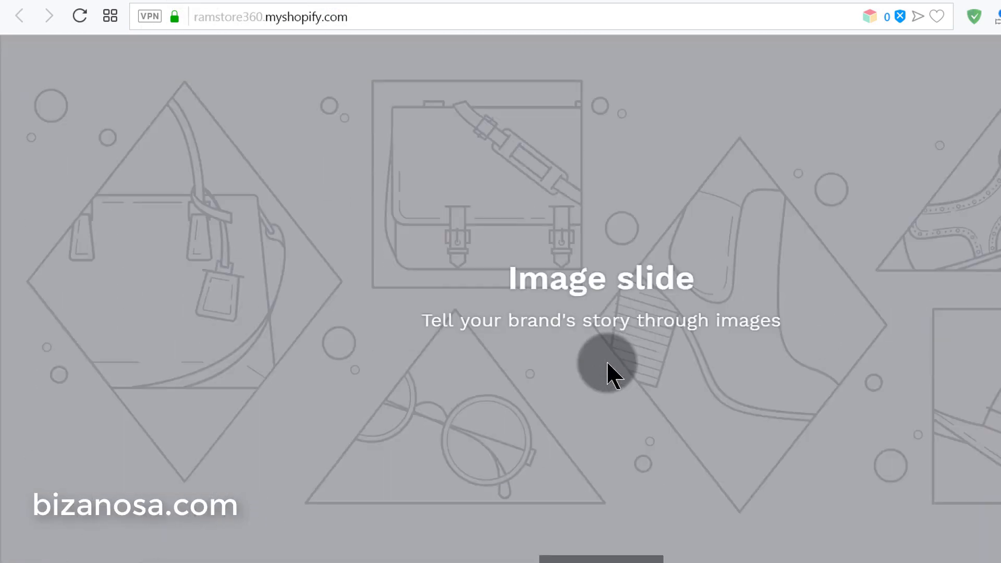
scroll(589, 282, up, 15)
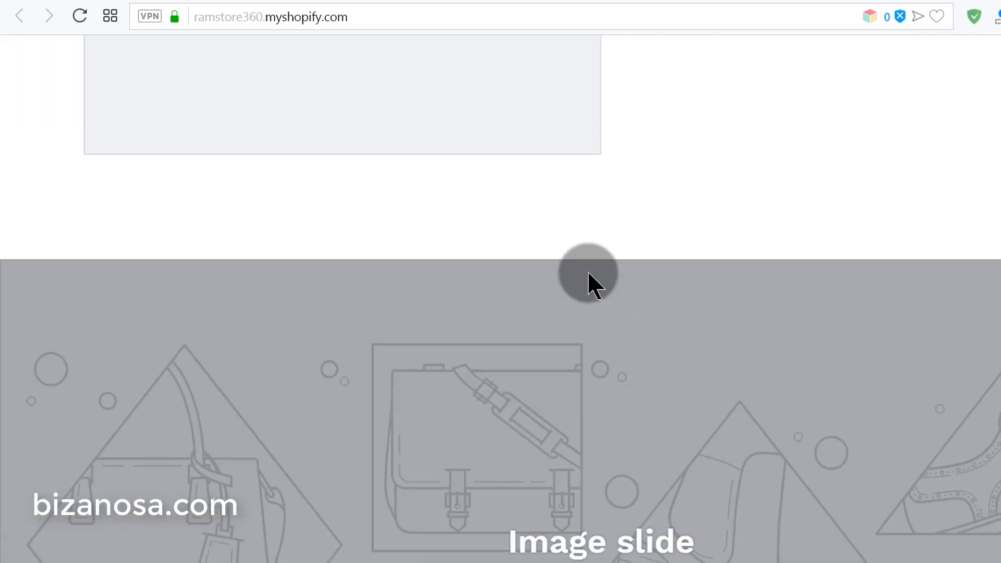
scroll(589, 281, up, 10)
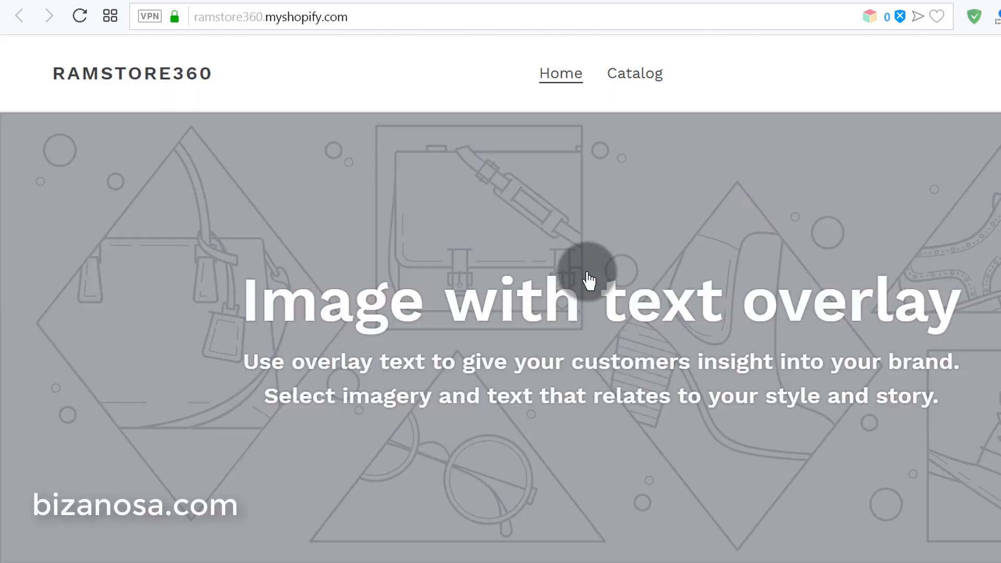
click(435, 1)
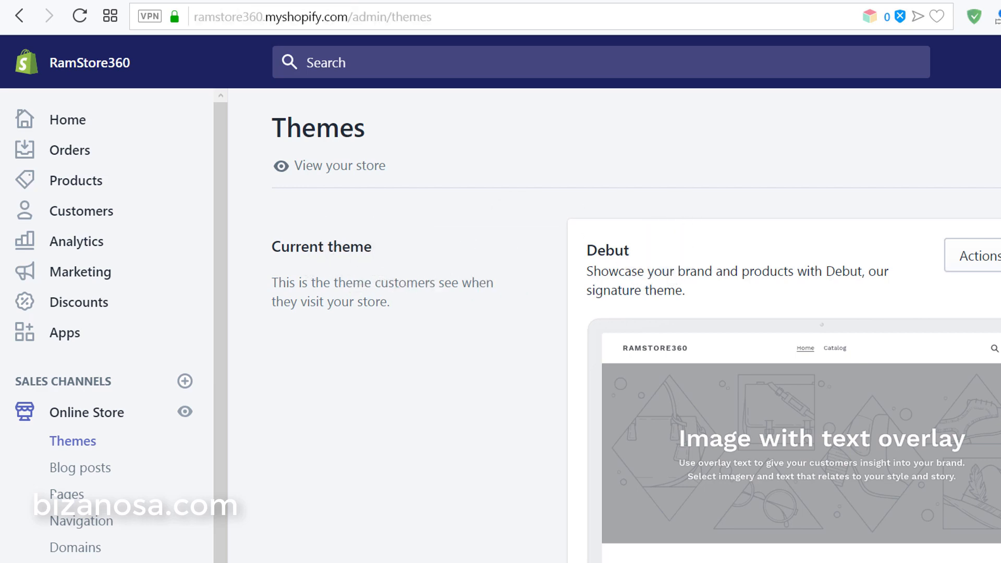
Step: Look over the Themes page, including the Debut theme's available actions, the free themes and the Theme Store options
scroll(457, 340, down, 7)
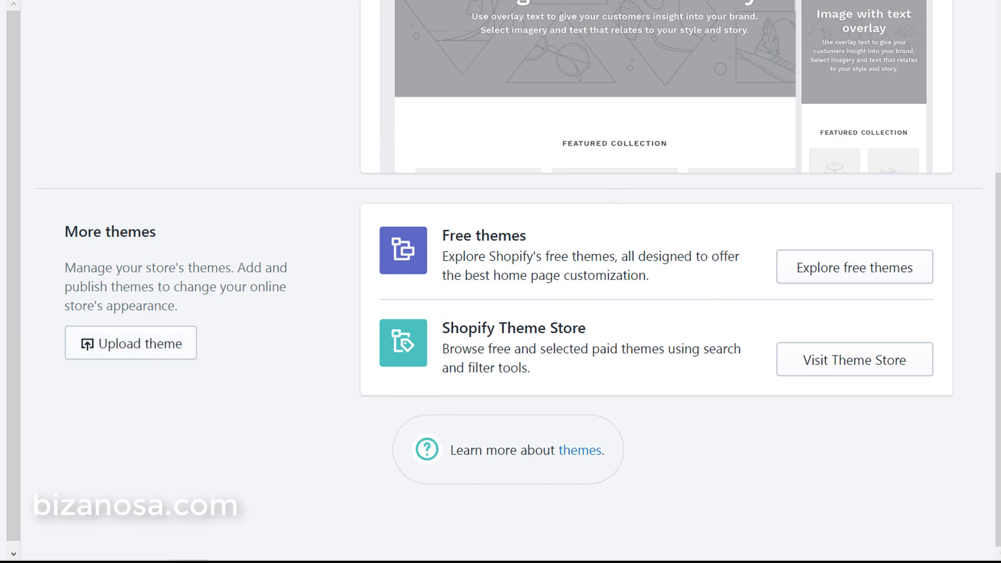
drag(996, 228, 994, 31)
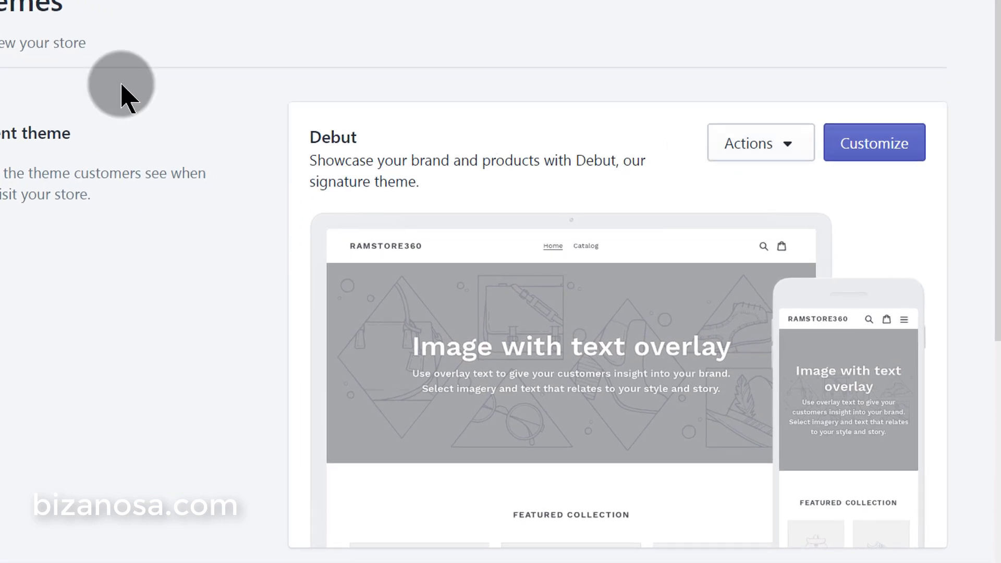
click(782, 141)
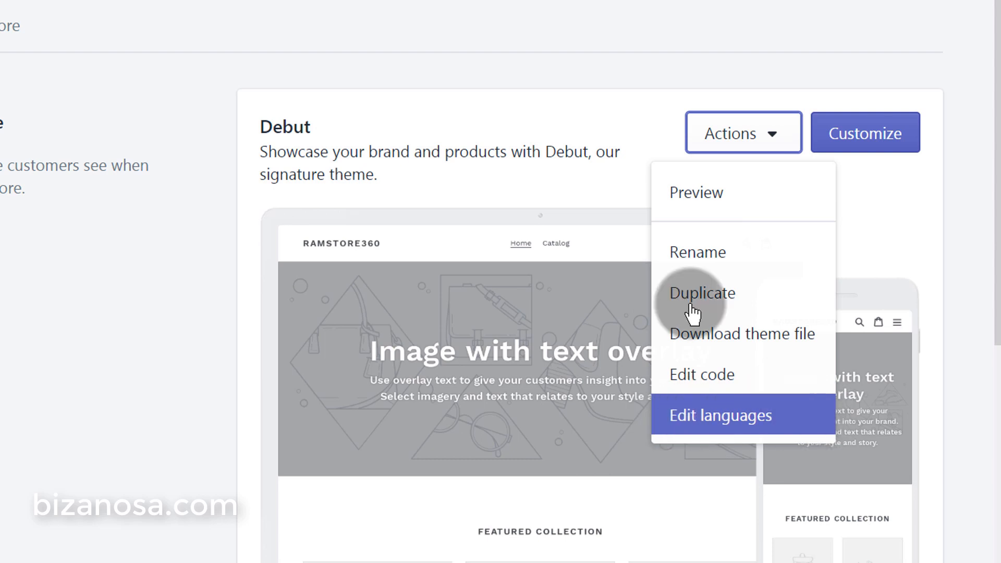
click(966, 202)
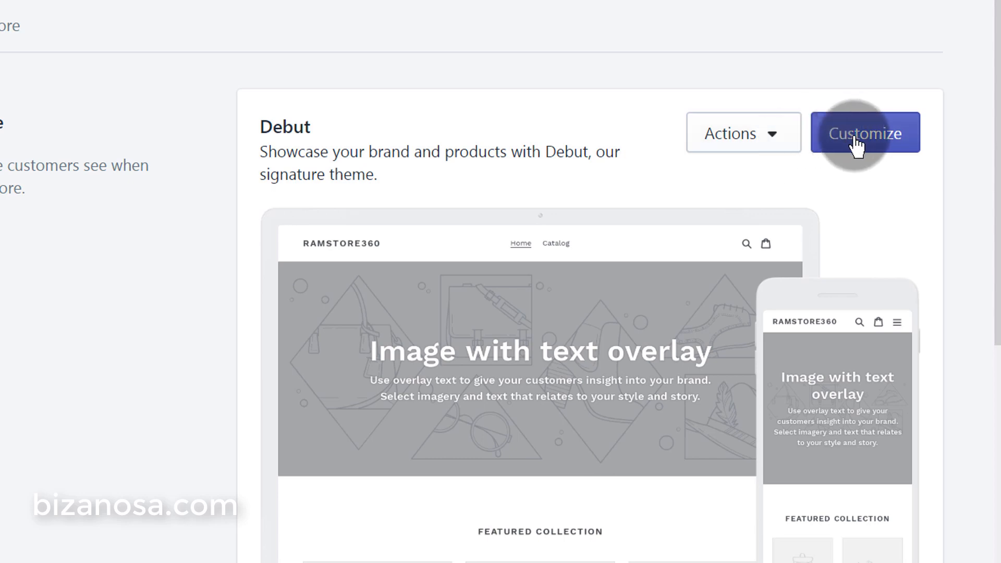
drag(993, 65, 993, 311)
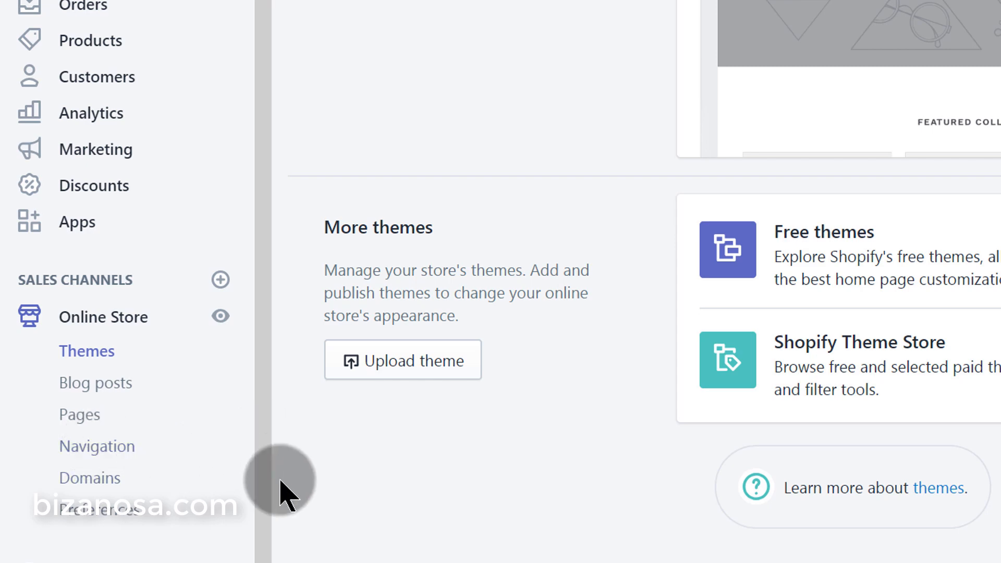
Step: Examine the Online Store's Domains page, including the primary domain and the options for changing or buying one
click(88, 484)
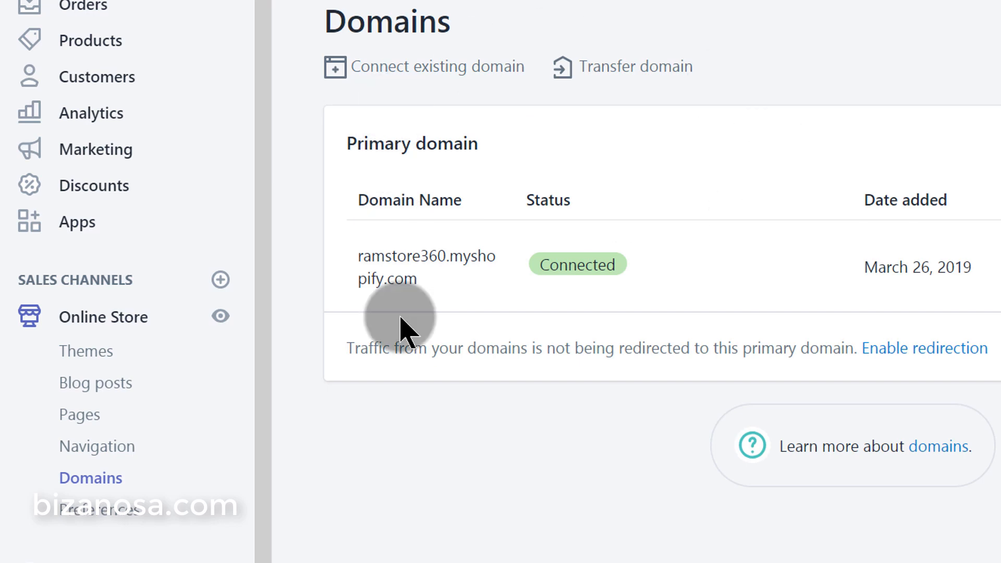
drag(361, 254, 441, 298)
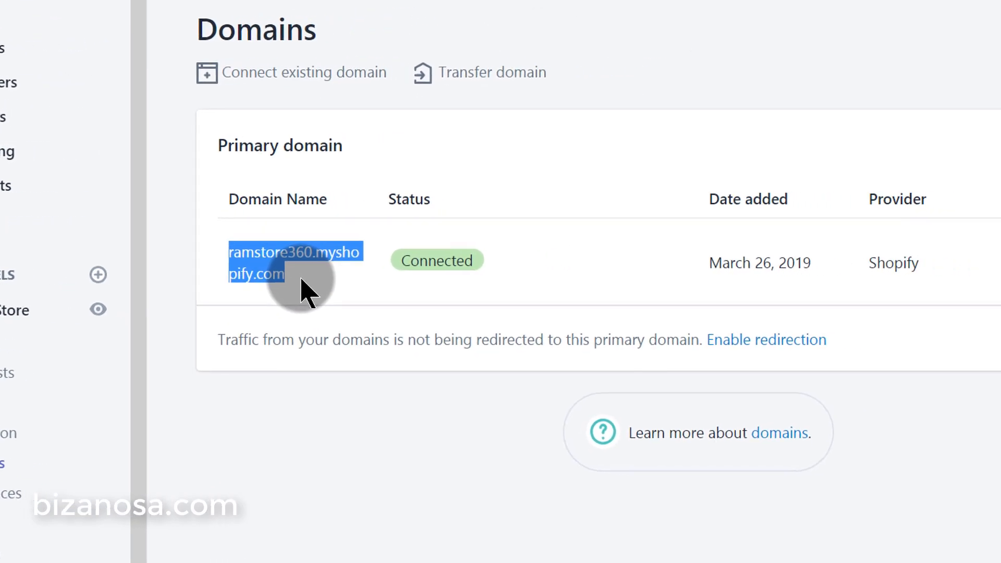
click(936, 240)
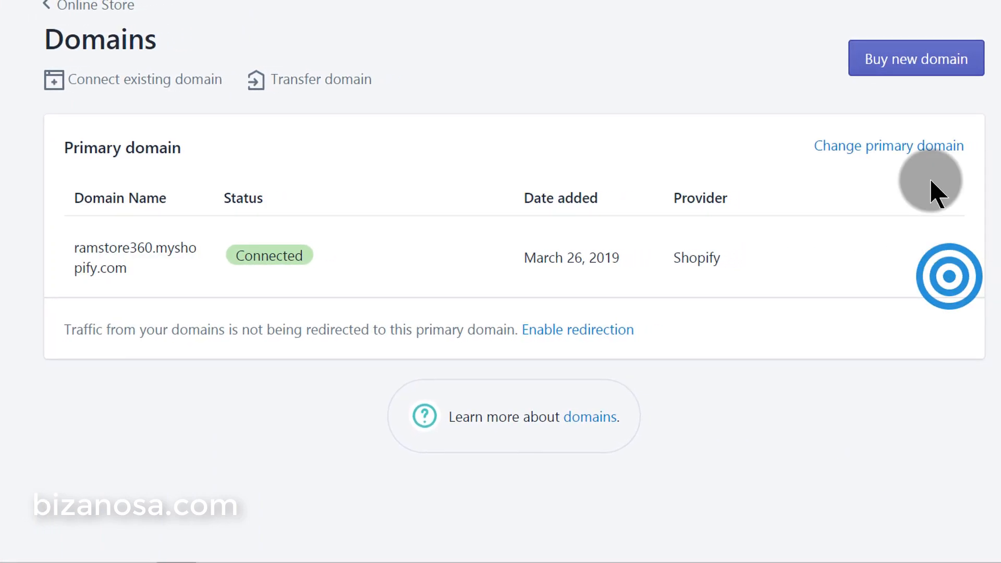
click(931, 43)
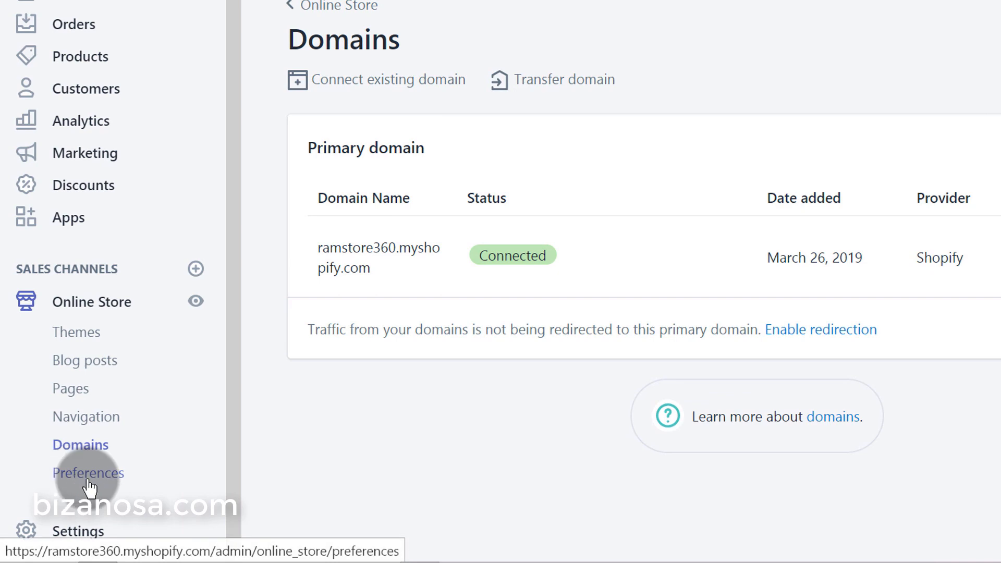
Step: Look over the Online Store preferences for homepage title, meta description, Google Analytics and Facebook Pixel
click(74, 486)
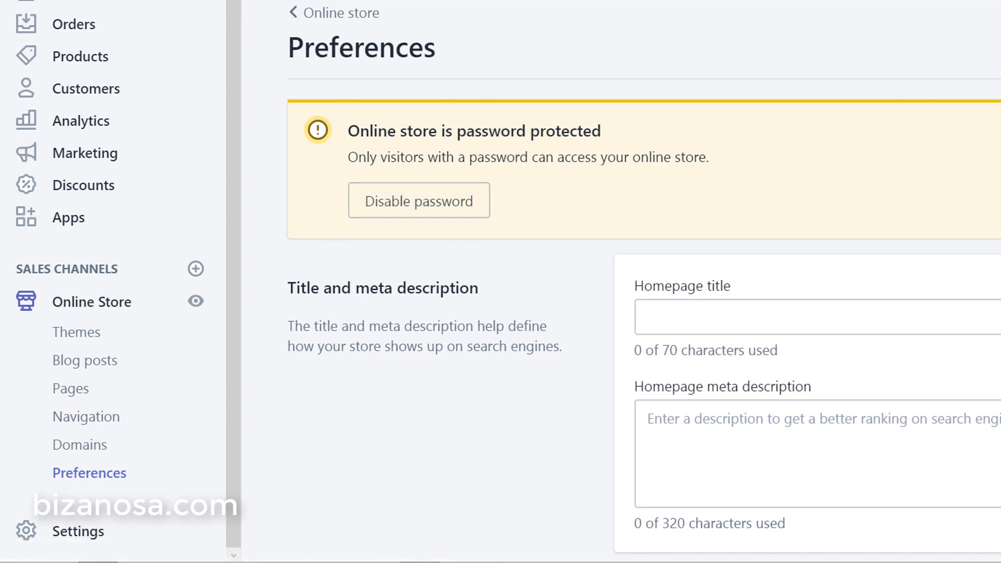
scroll(647, 292, down, 3)
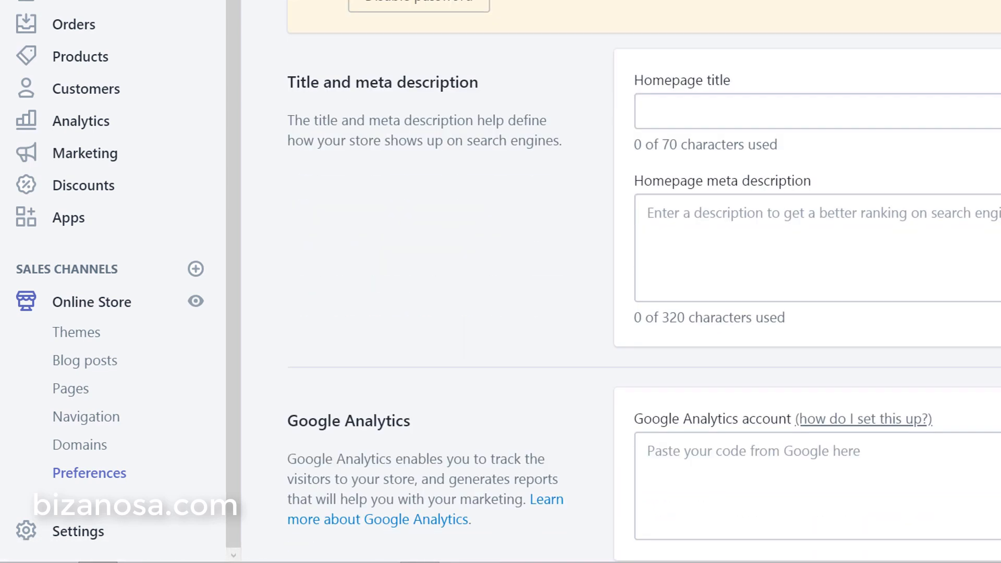
scroll(647, 293, up, 1)
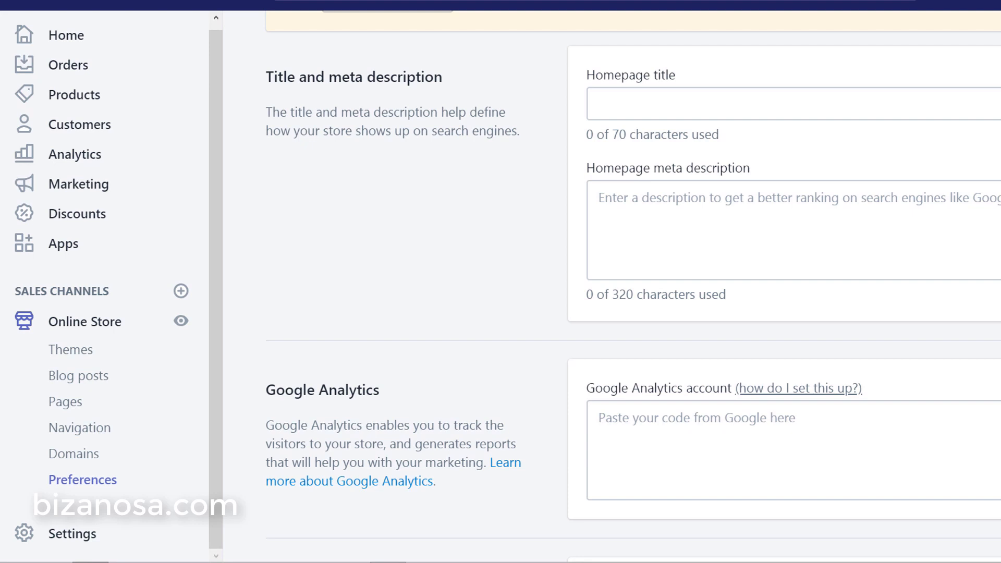
click(608, 102)
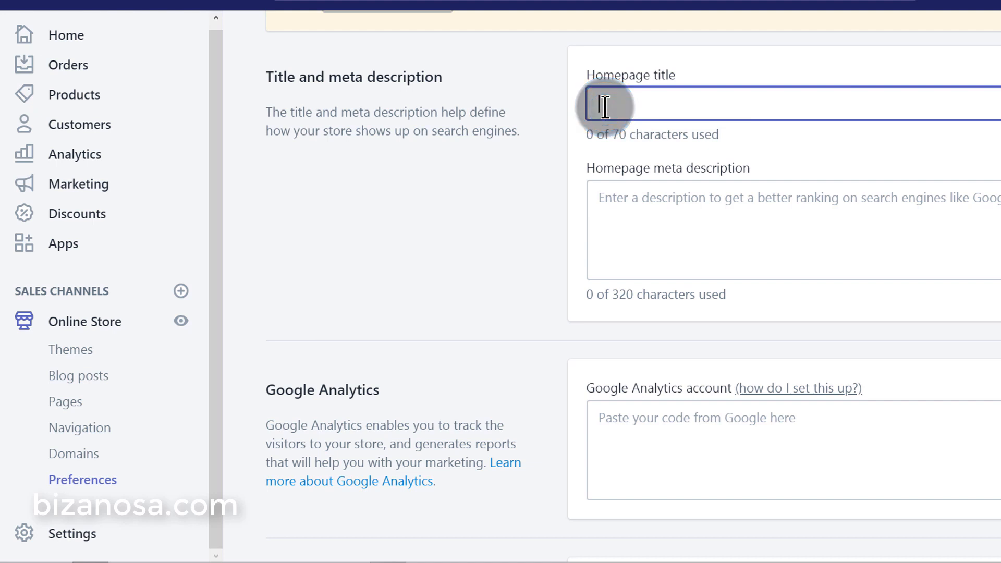
click(601, 203)
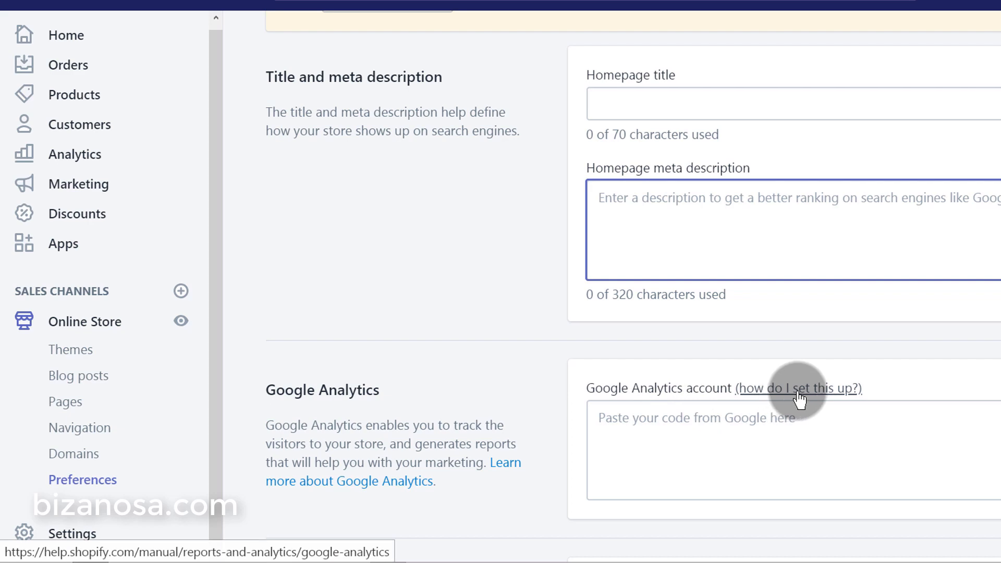
scroll(302, 148, down, 10)
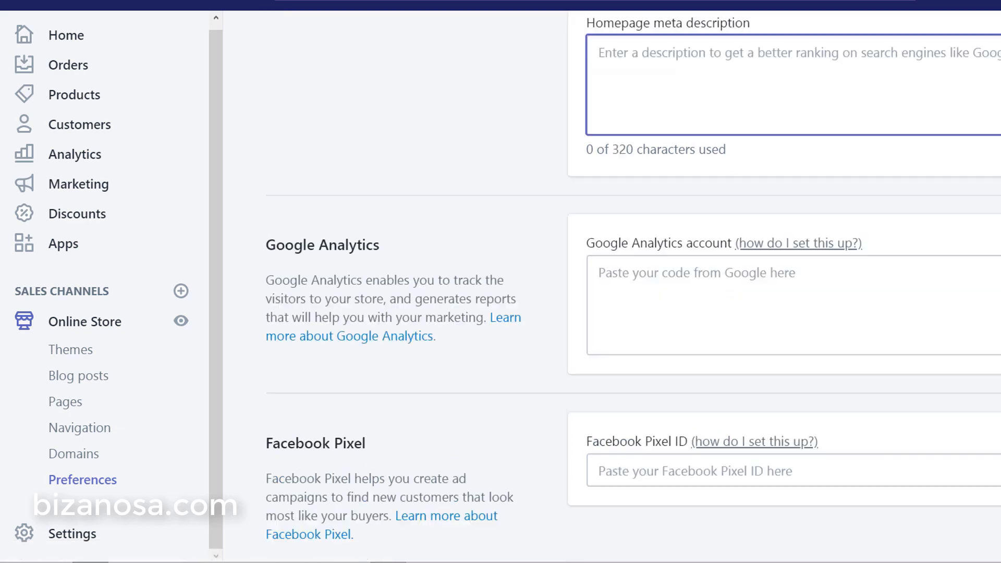
scroll(302, 149, up, 1)
scroll(302, 149, down, 1)
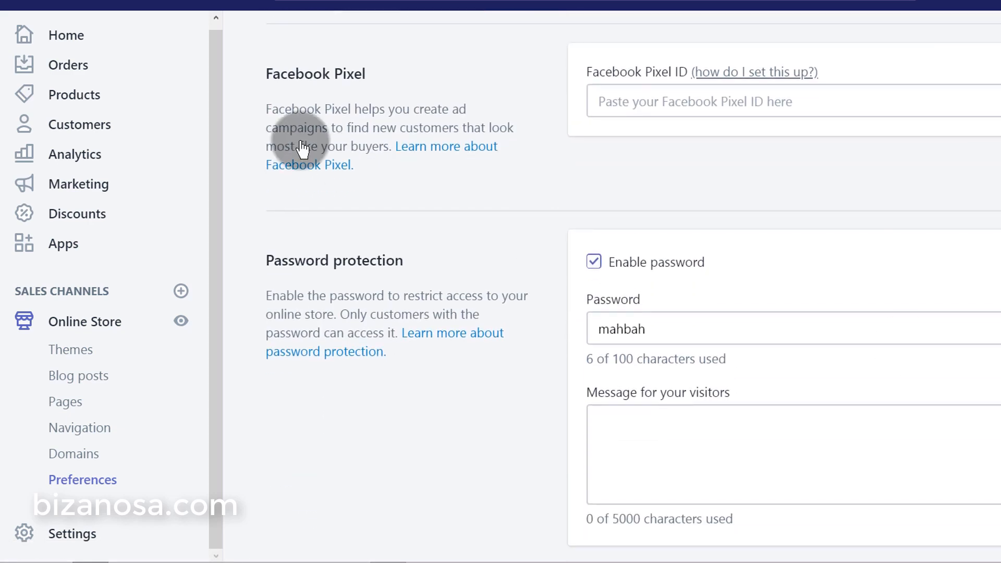
click(686, 100)
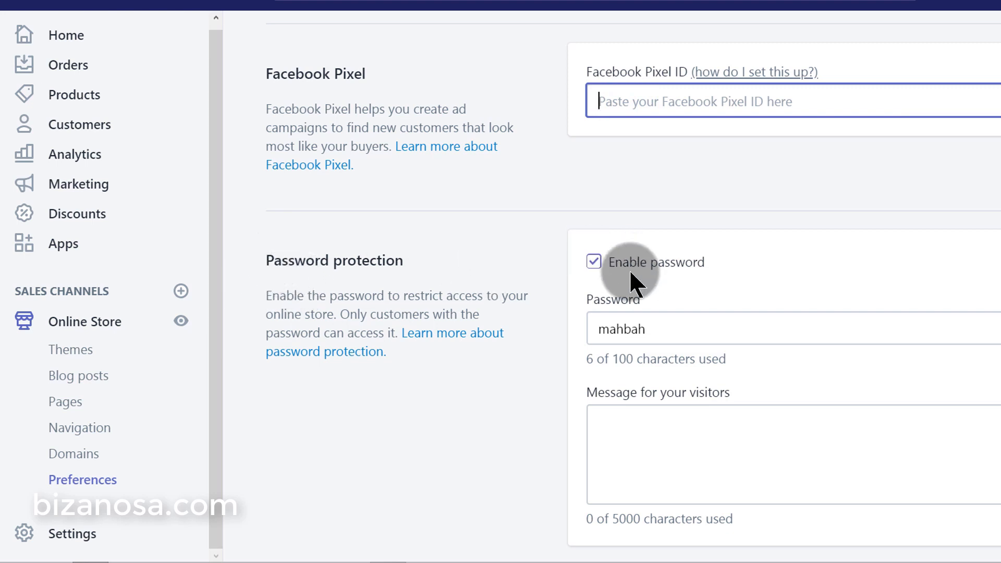
Step: Turn the store's password protection off and on again, and check the password and visitor message fields
click(593, 261)
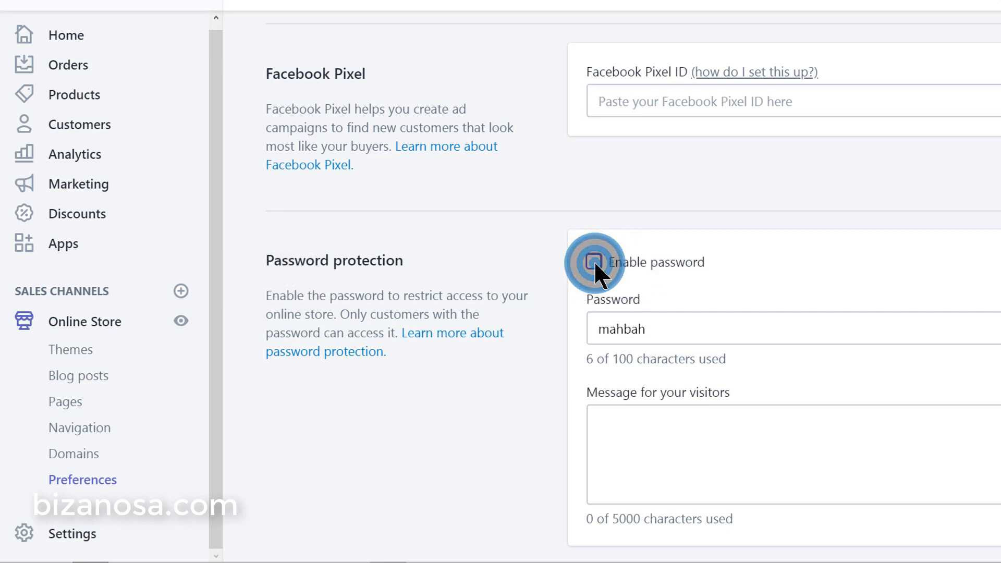
click(594, 261)
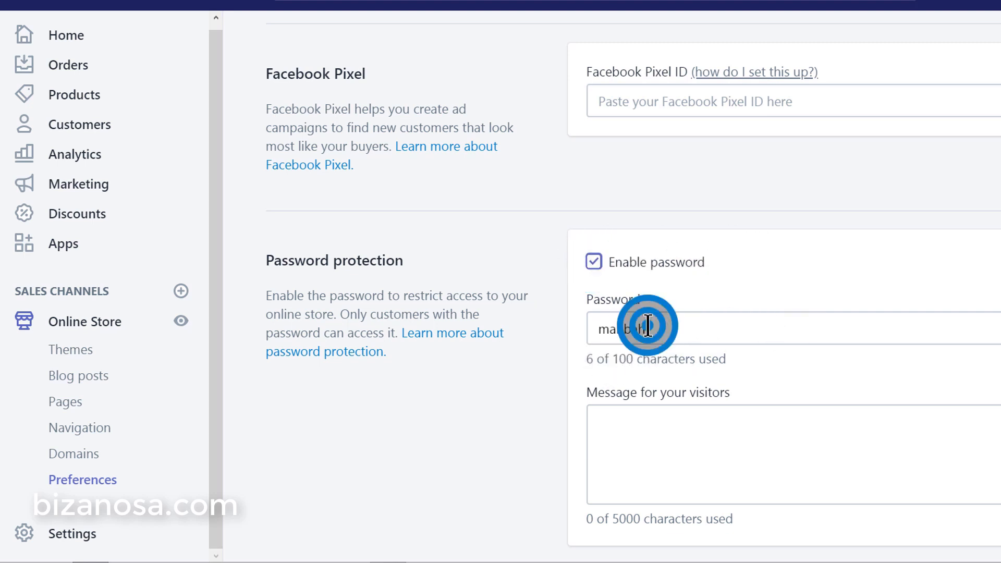
drag(648, 326, 587, 332)
click(433, 404)
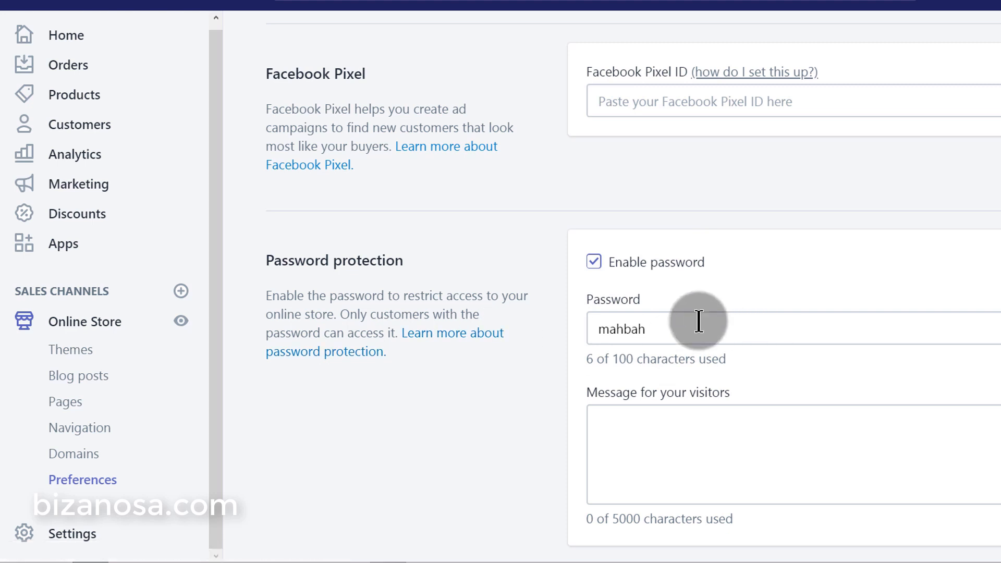
drag(660, 329, 535, 329)
click(498, 422)
click(217, 338)
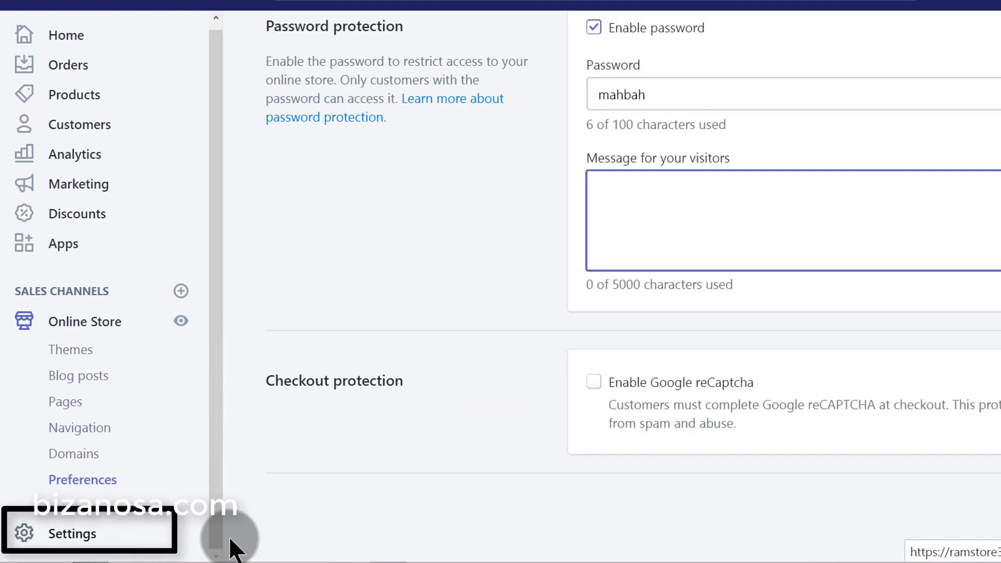
Step: Open the store's Settings and look over the available categories, from General and Payment providers to Taxes and Sales channels
click(72, 537)
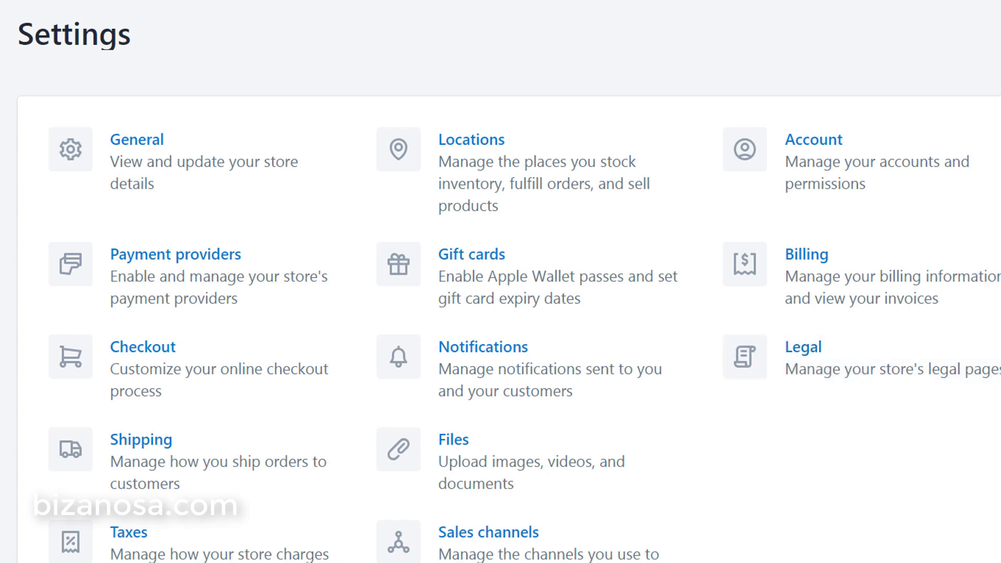
scroll(432, 438, down, 2)
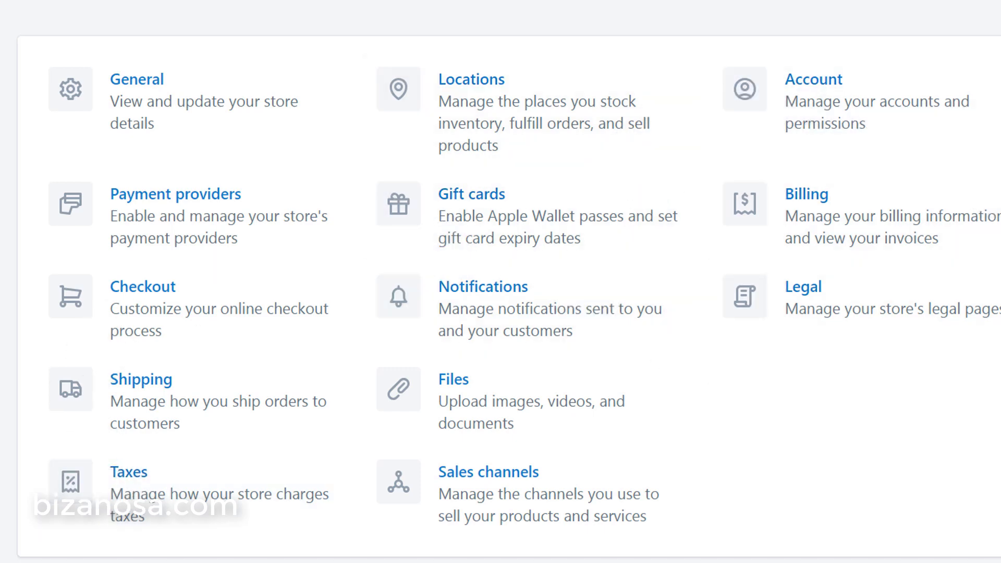
Step: Return to the Partners development stores list, log in to RamStore360 and open its Products page
scroll(501, 282, up, 1)
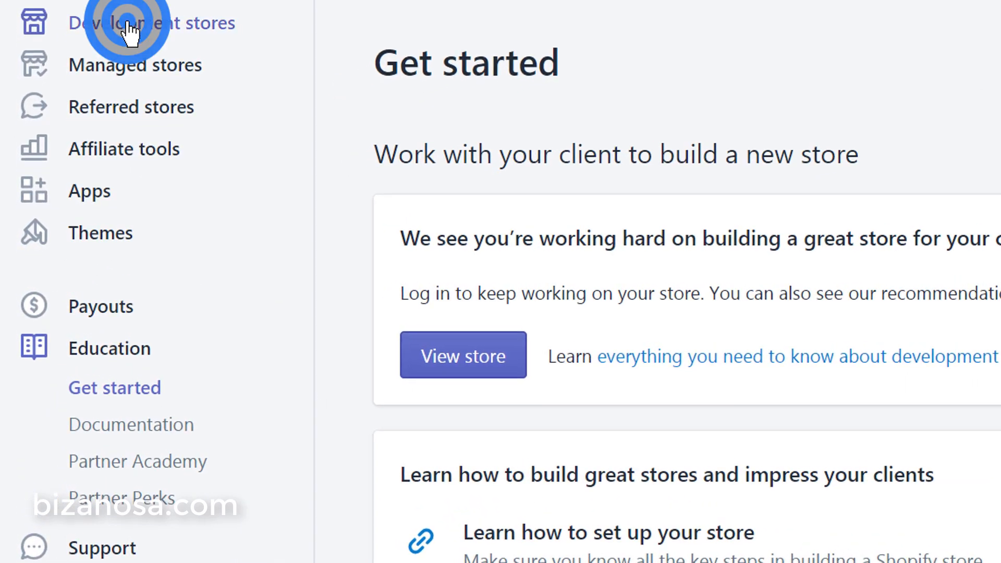
click(128, 31)
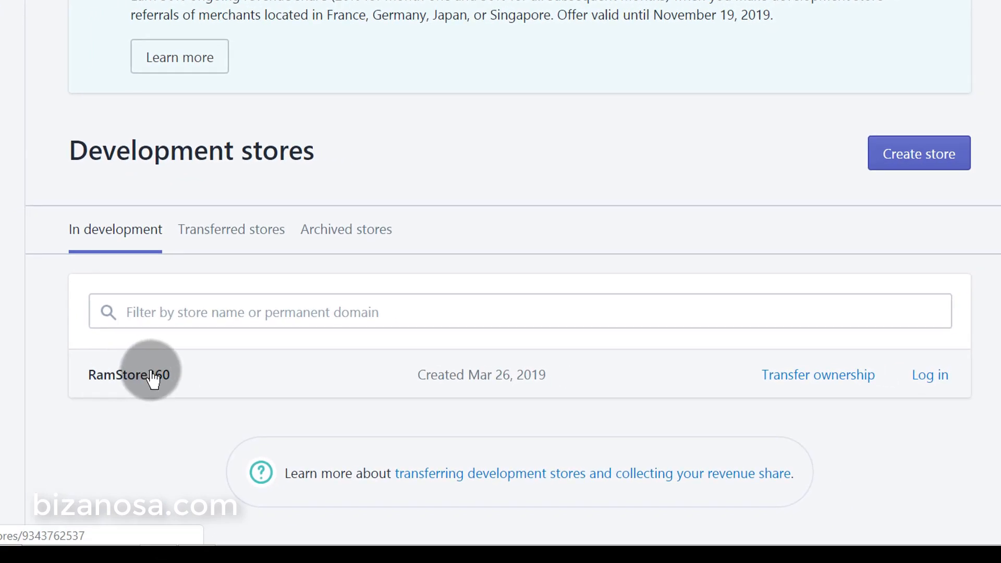
click(923, 380)
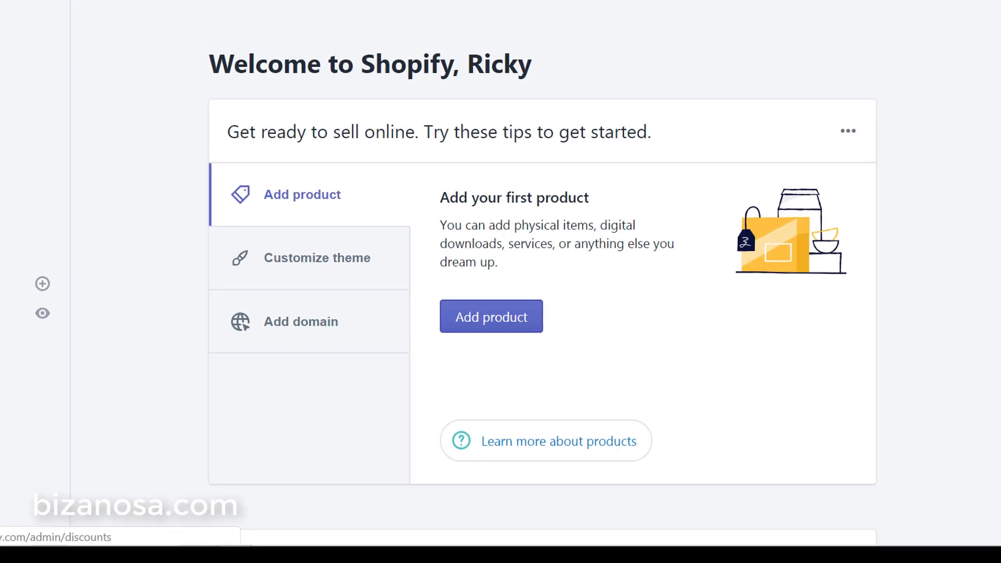
click(0, 97)
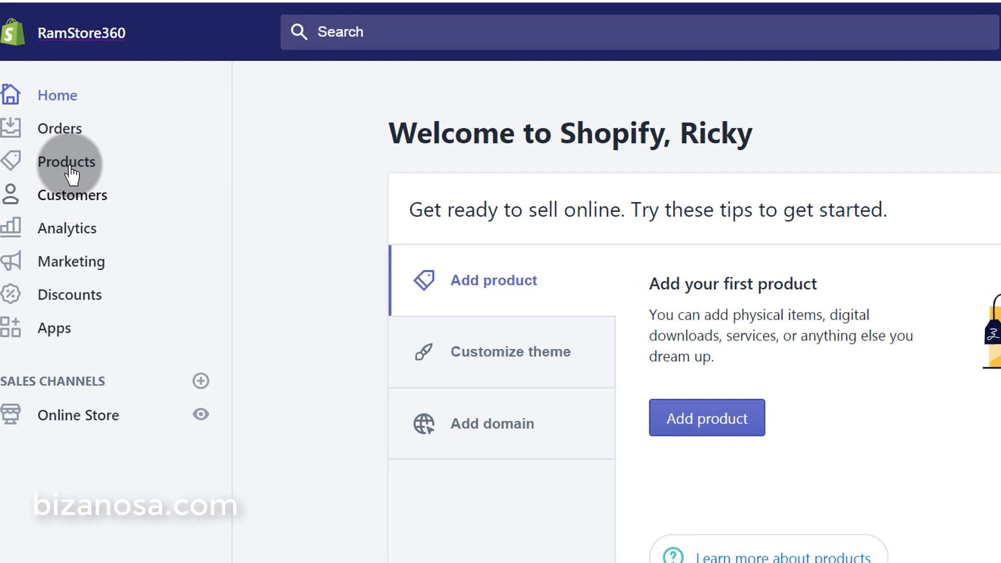
click(70, 165)
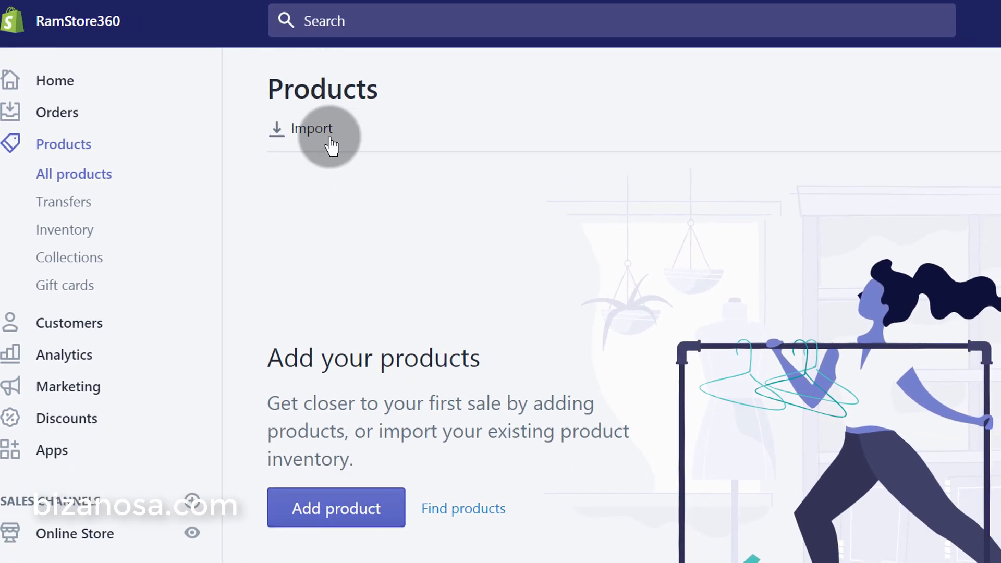
Step: Check the dialog for importing products by CSV file, close it without uploading, and start adding a new product
click(306, 133)
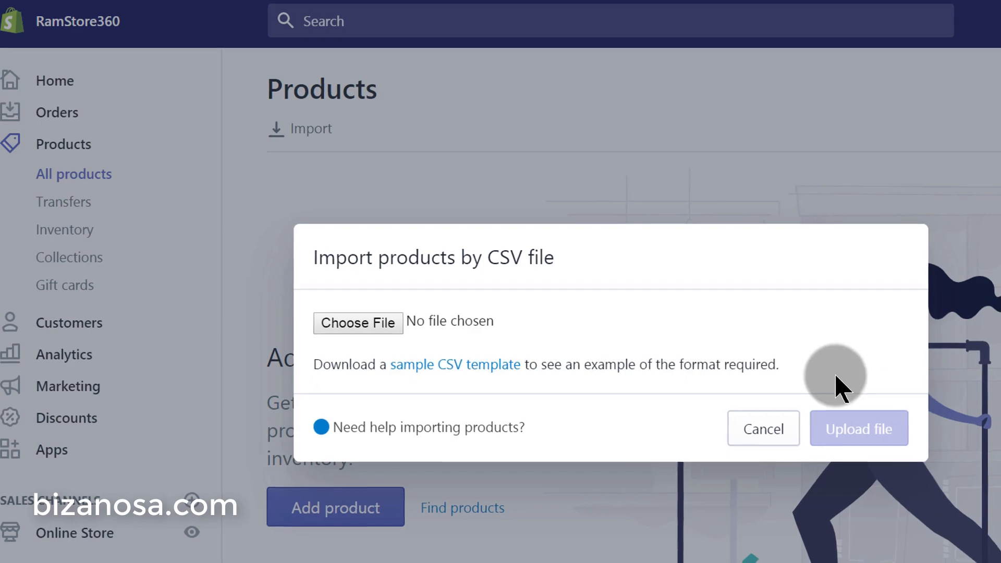
click(749, 434)
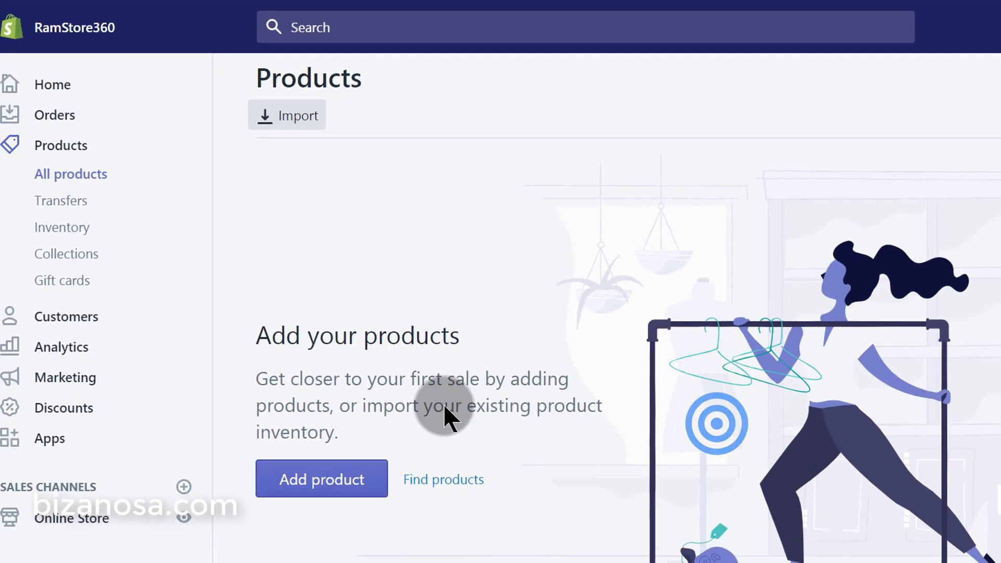
click(329, 393)
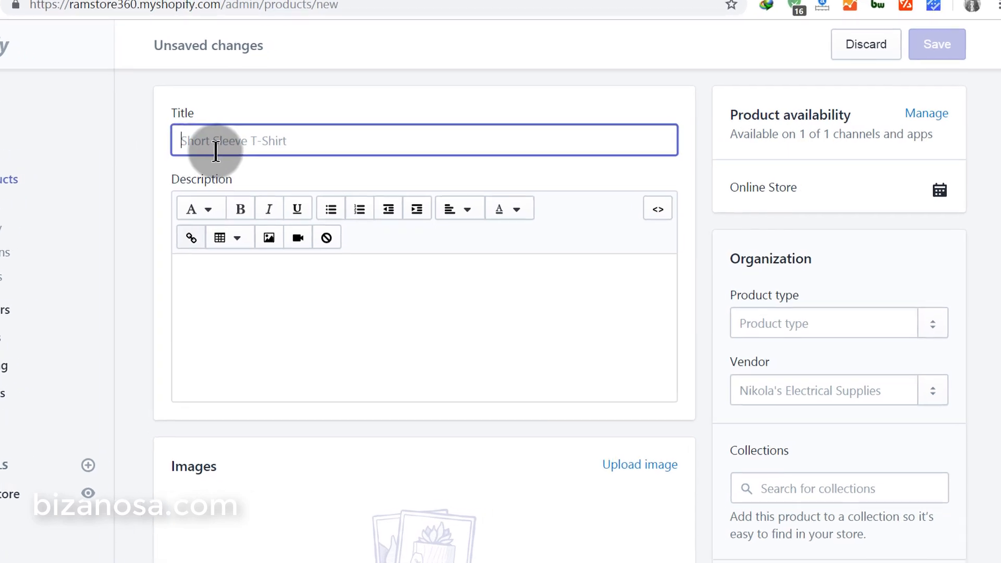
Step: Look over the new product's Title, Description, Images and Pricing sections, including the Compare at price field
scroll(293, 127, down, 5)
click(90, 168)
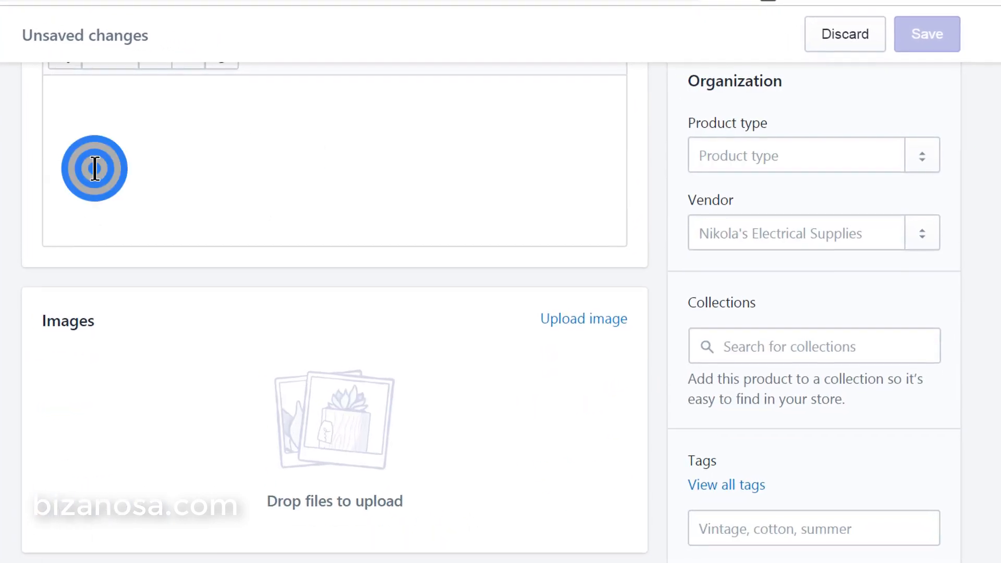
scroll(140, 180, up, 4)
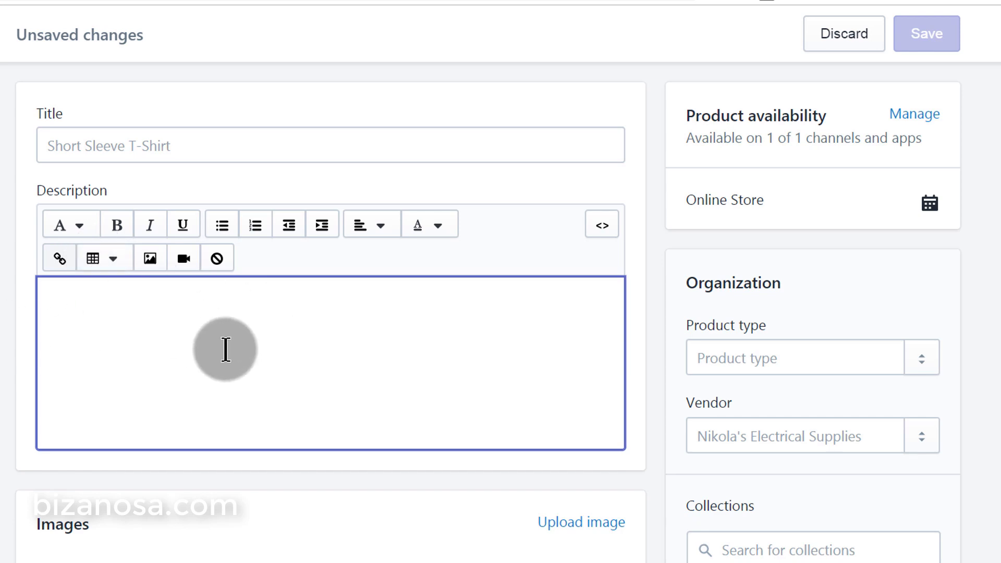
scroll(285, 327, down, 7)
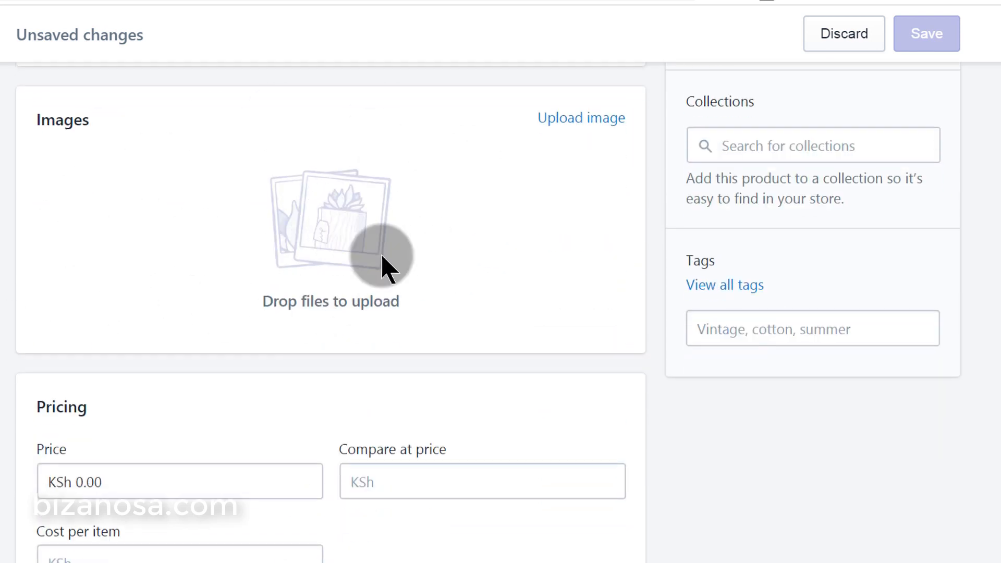
scroll(343, 246, down, 4)
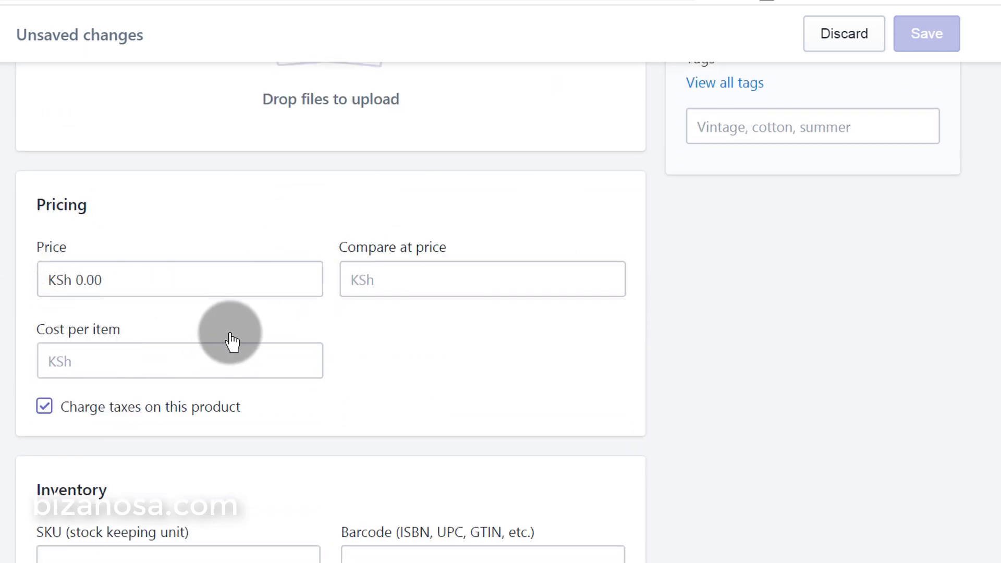
scroll(232, 341, down, 2)
click(382, 177)
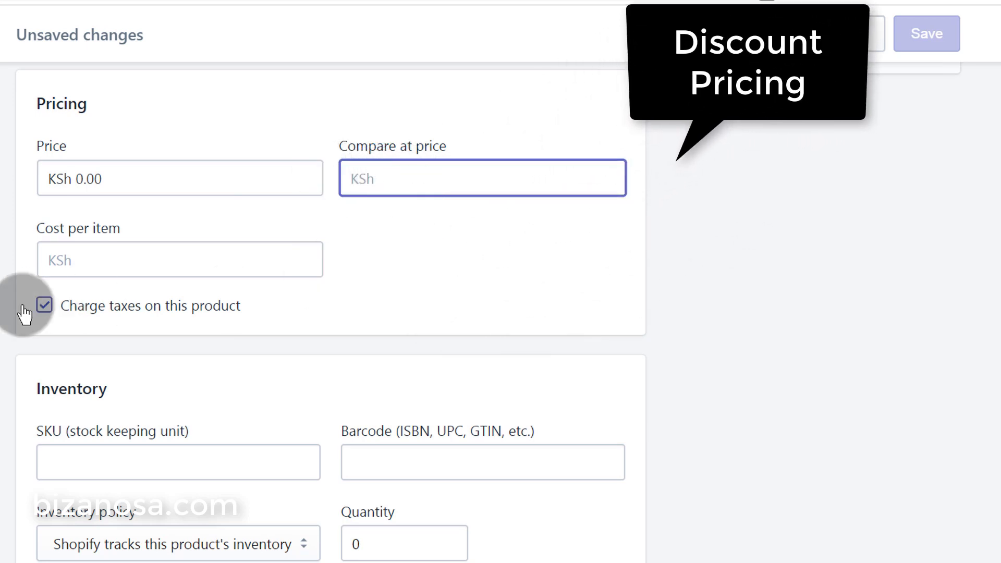
Step: Look at the SKU and Barcode fields in the product's Inventory section
scroll(61, 312, down, 4)
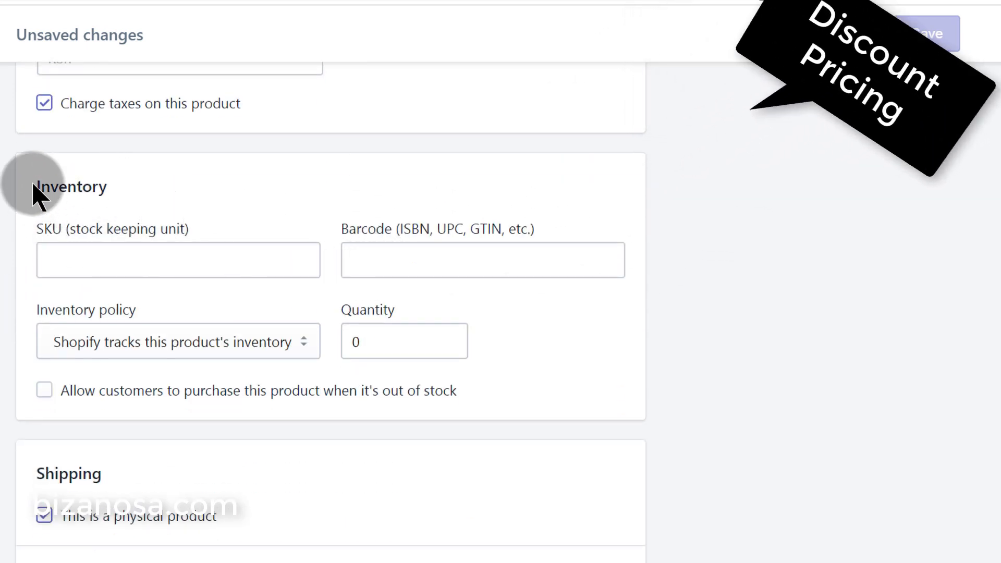
click(98, 262)
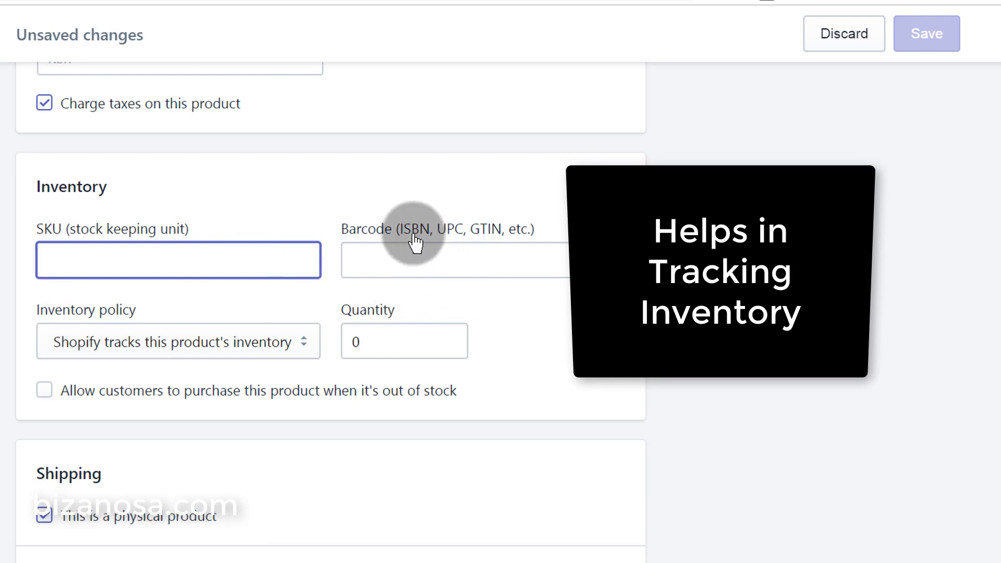
click(357, 260)
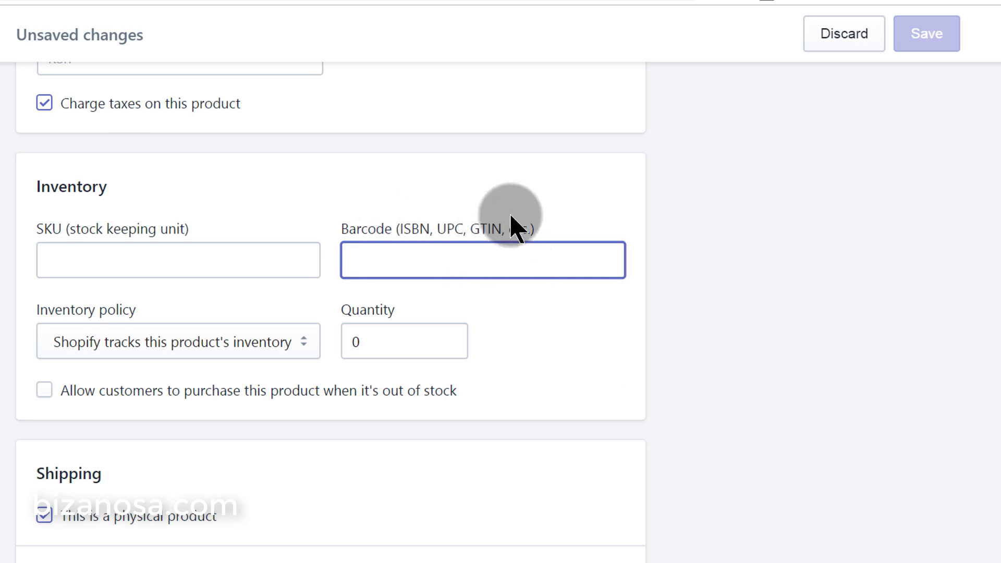
Step: Examine the Inventory policy options and the Quantity field, leaving the policy on "Shopify tracks this product's inventory"
scroll(431, 309, down, 4)
scroll(111, 167, up, 2)
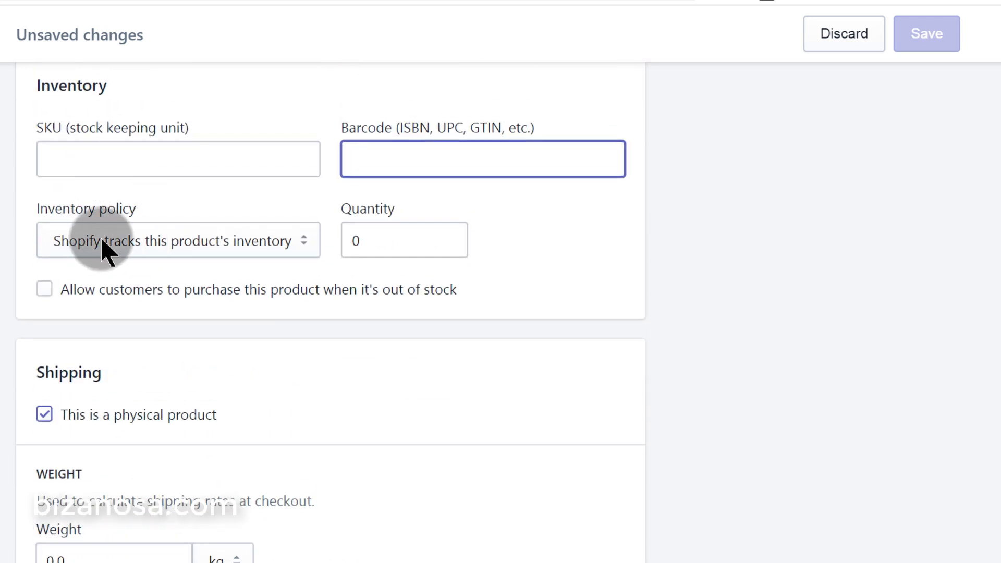
click(188, 241)
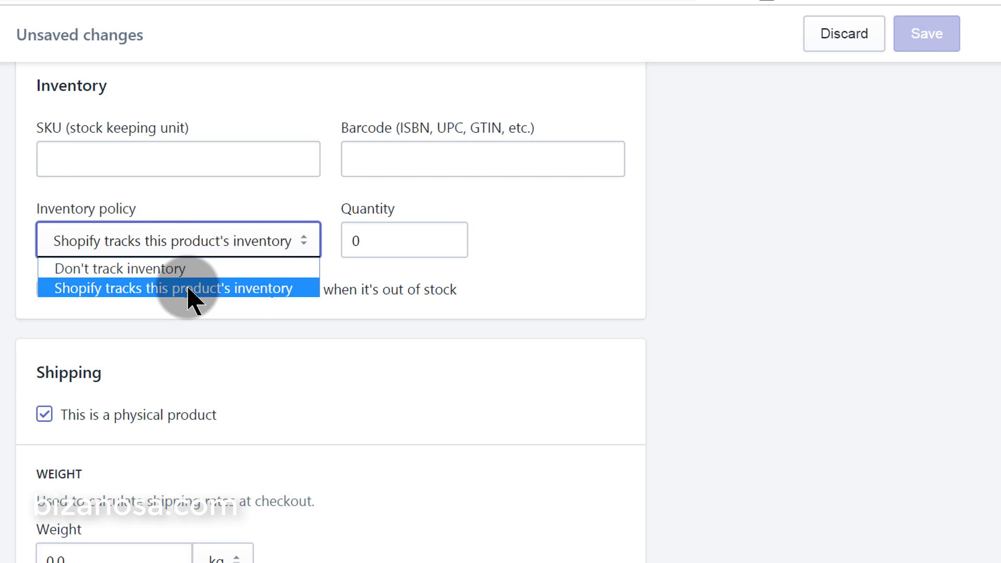
click(371, 240)
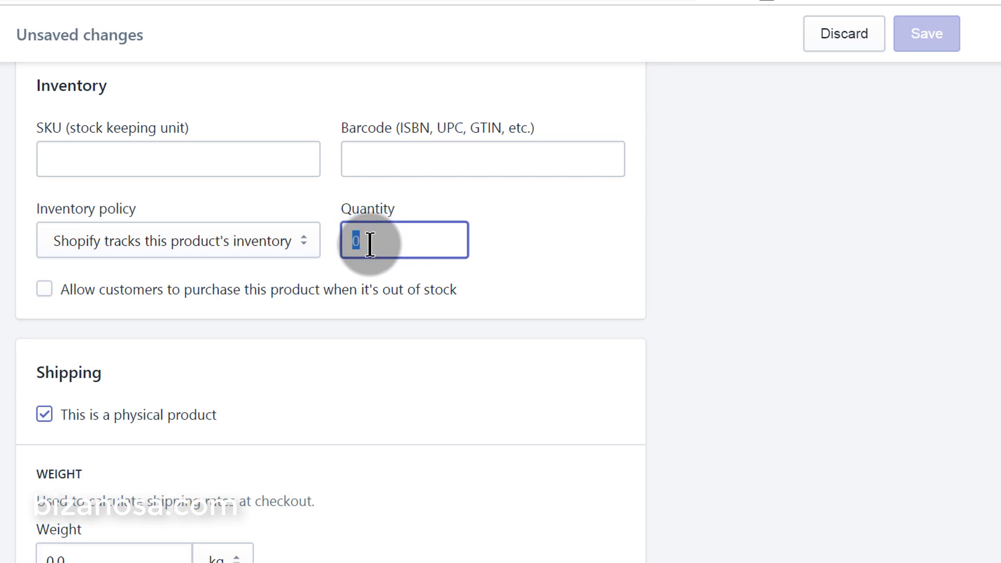
click(375, 241)
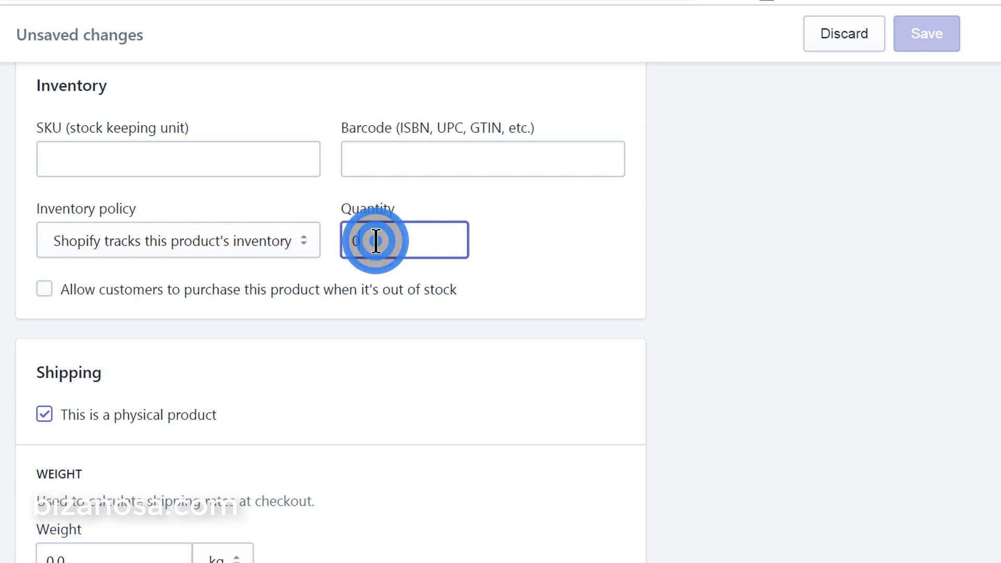
click(231, 241)
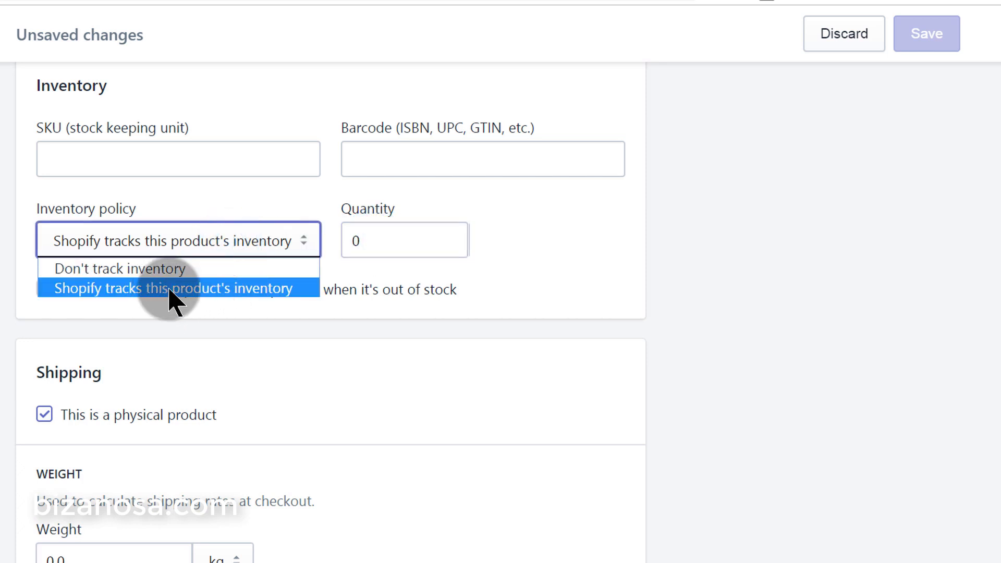
click(363, 236)
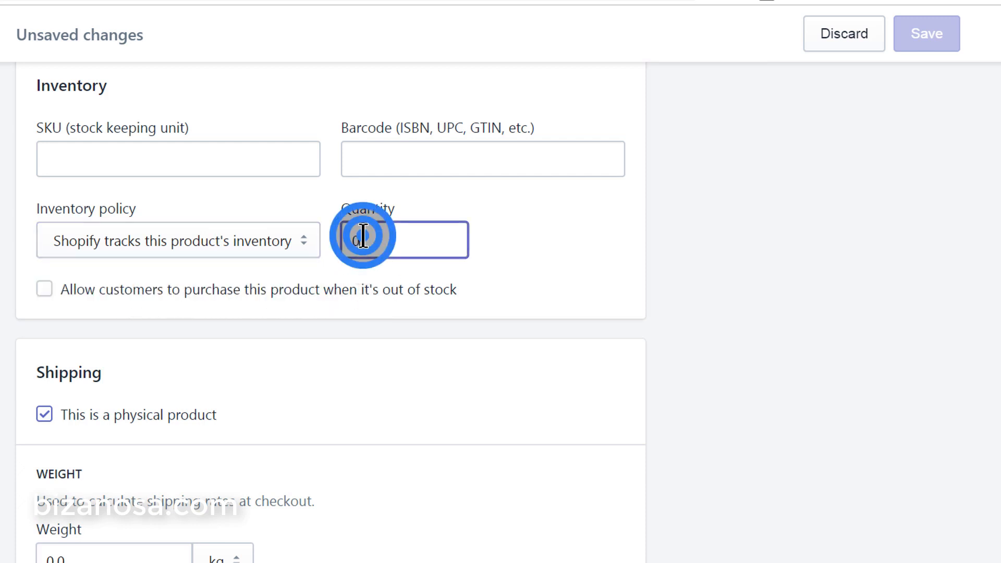
click(550, 248)
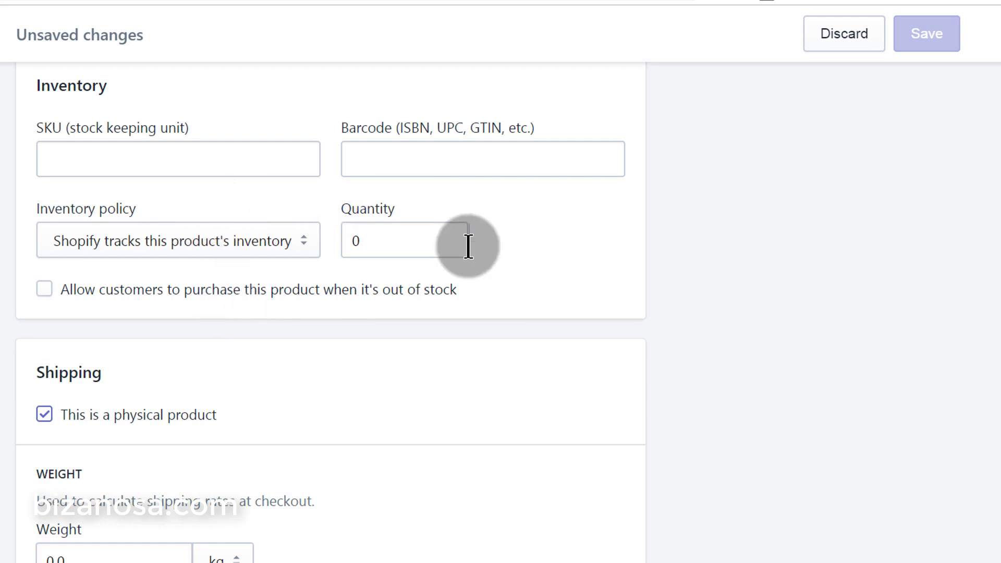
Step: Turn off "This is a physical product" in the Shipping section and check the fulfillment service choices
scroll(522, 276, down, 2)
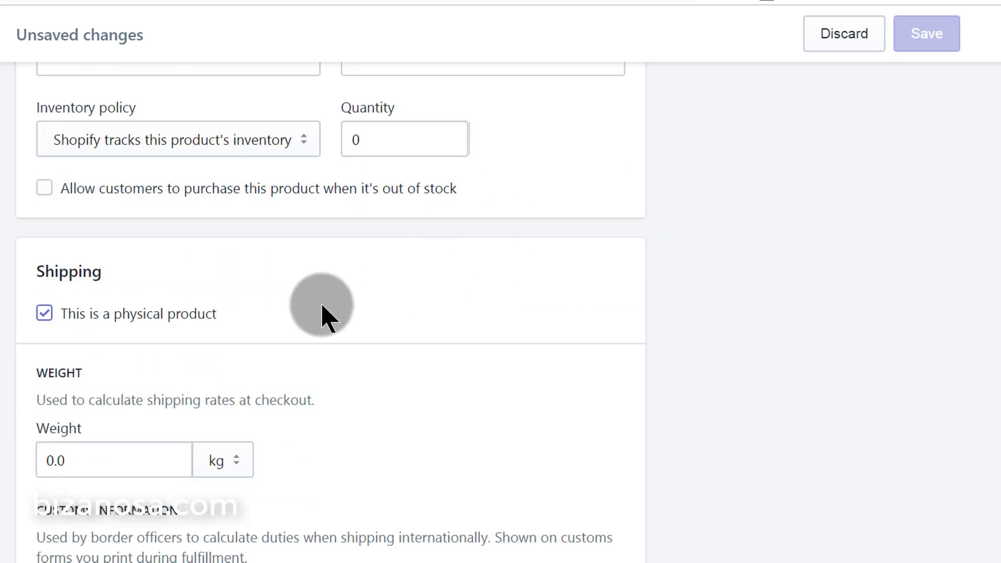
scroll(418, 315, down, 2)
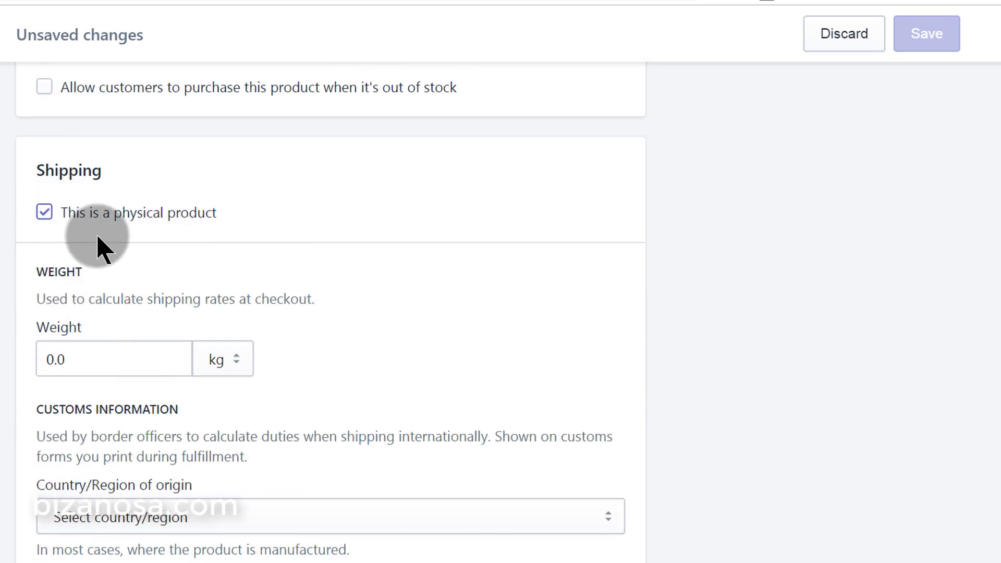
click(45, 212)
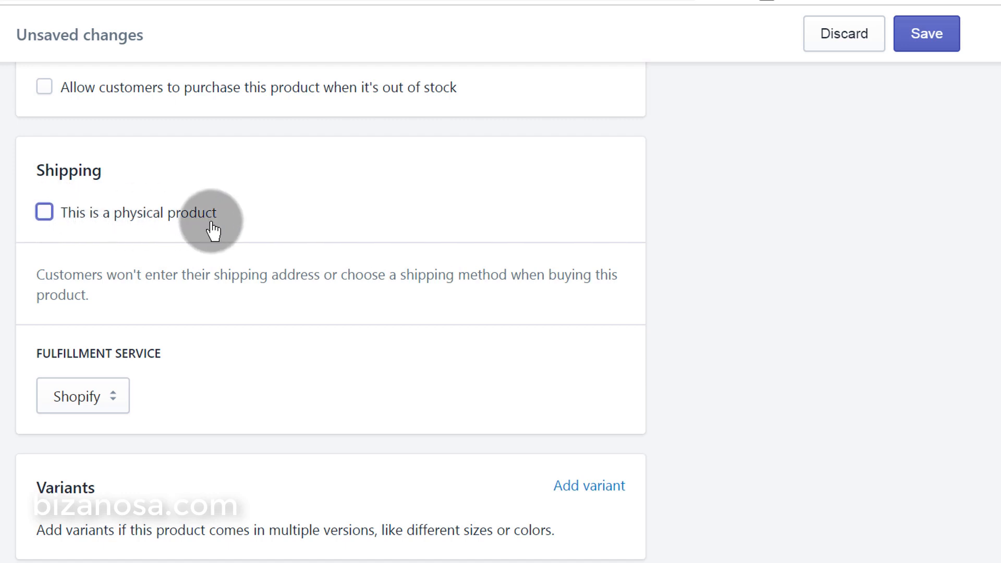
scroll(212, 230, down, 2)
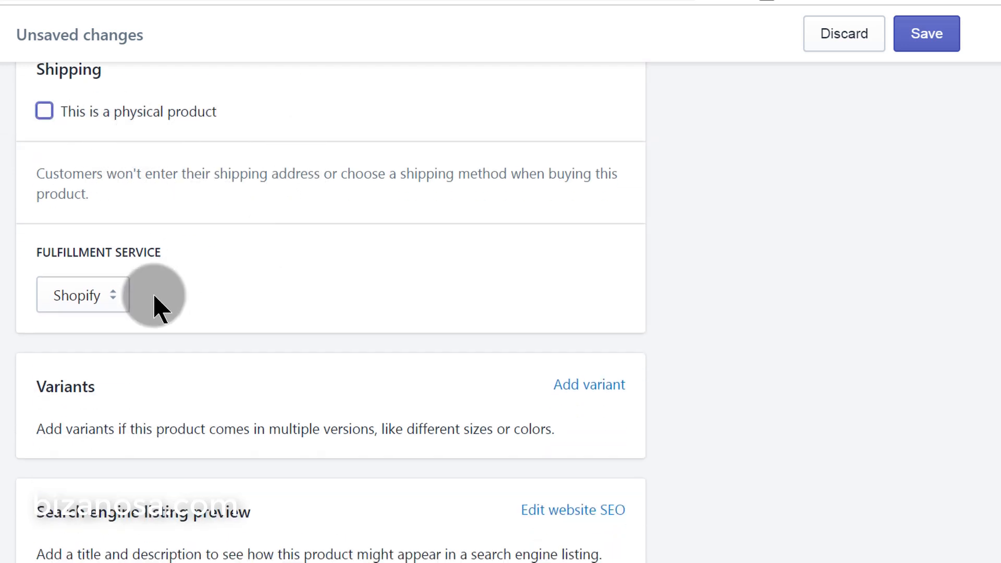
click(94, 307)
click(201, 298)
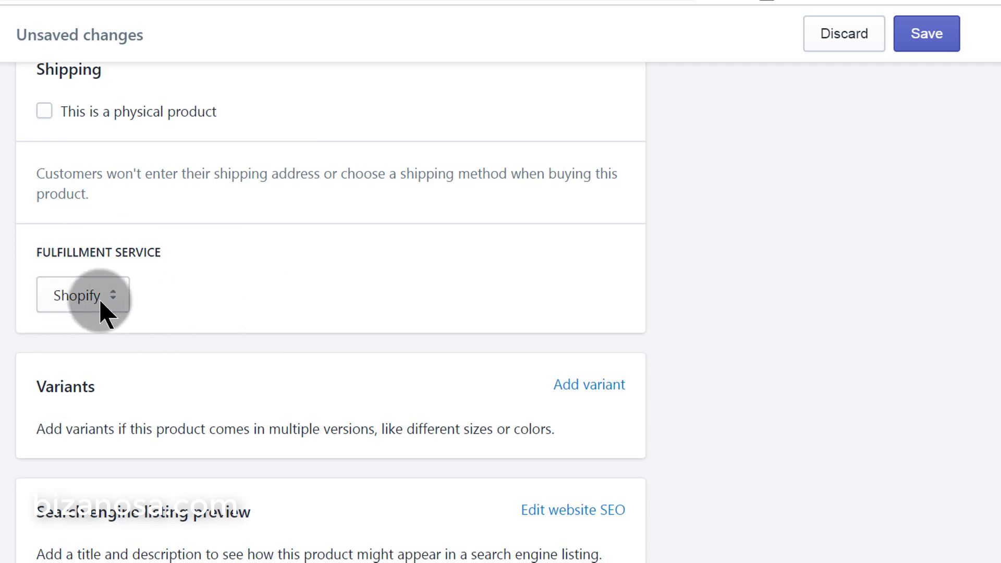
Step: Open the product's website SEO for editing and look over the Page title, Meta description, and URL and handle fields
scroll(313, 300, down, 1)
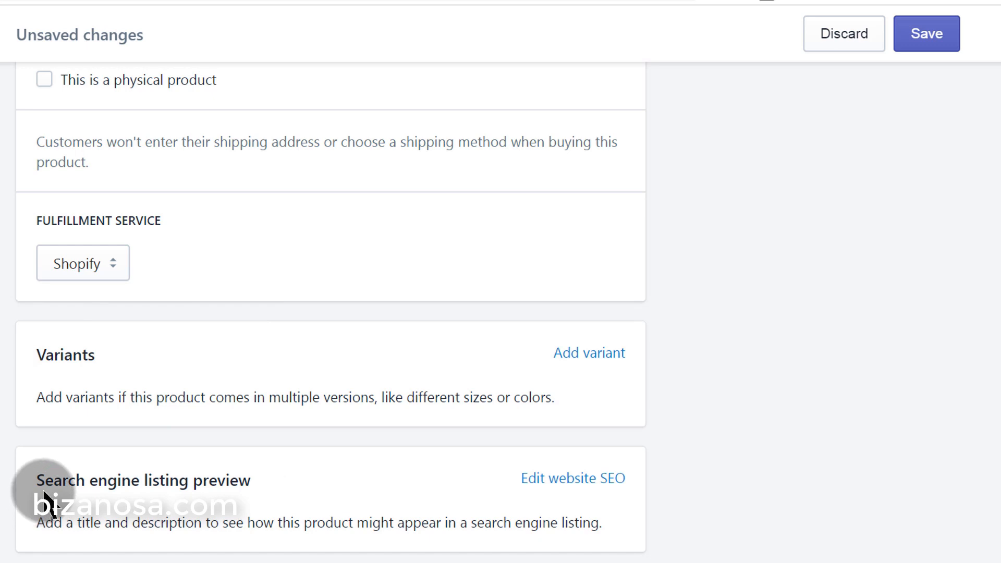
click(570, 479)
scroll(652, 438, down, 4)
click(122, 407)
scroll(230, 389, down, 2)
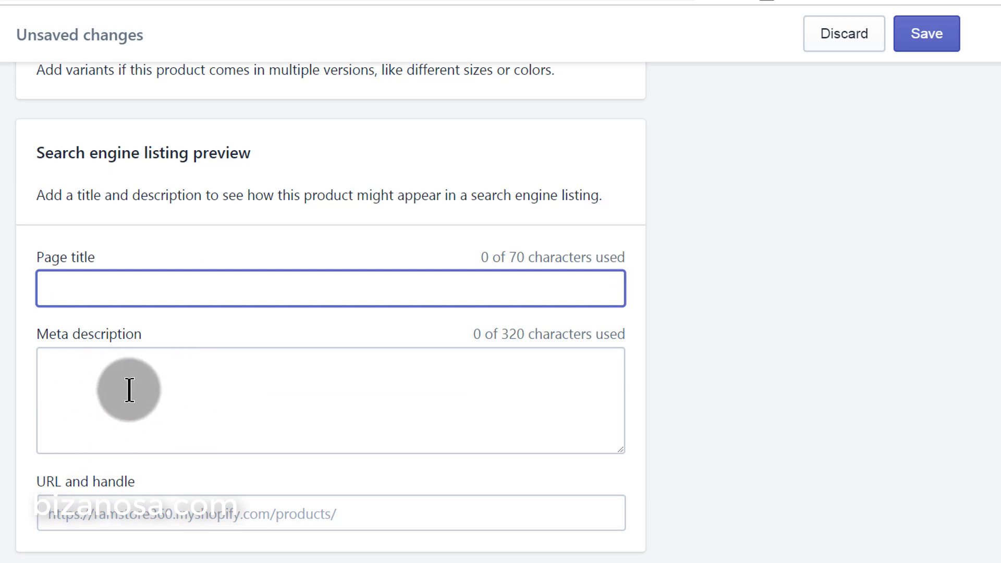
click(122, 517)
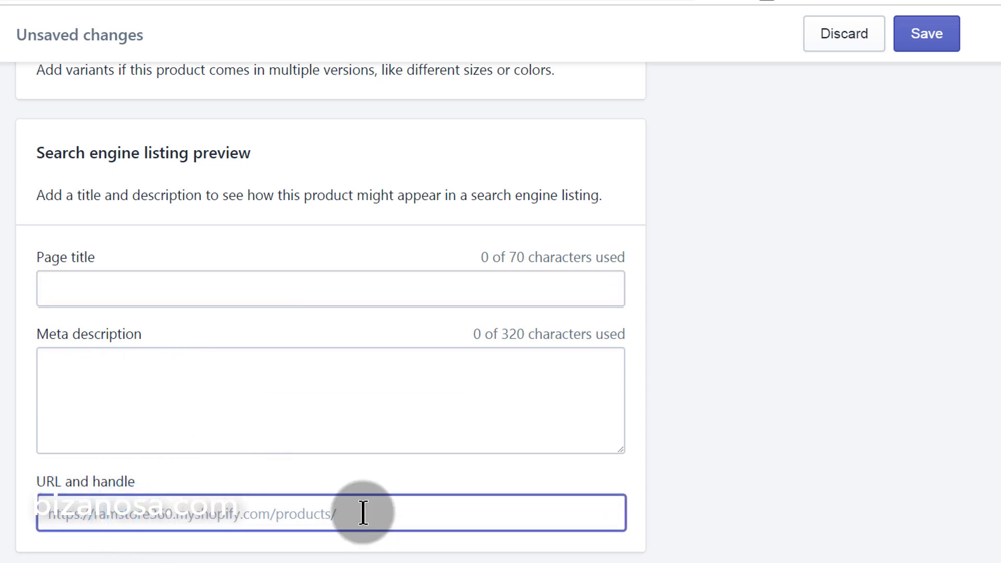
click(347, 517)
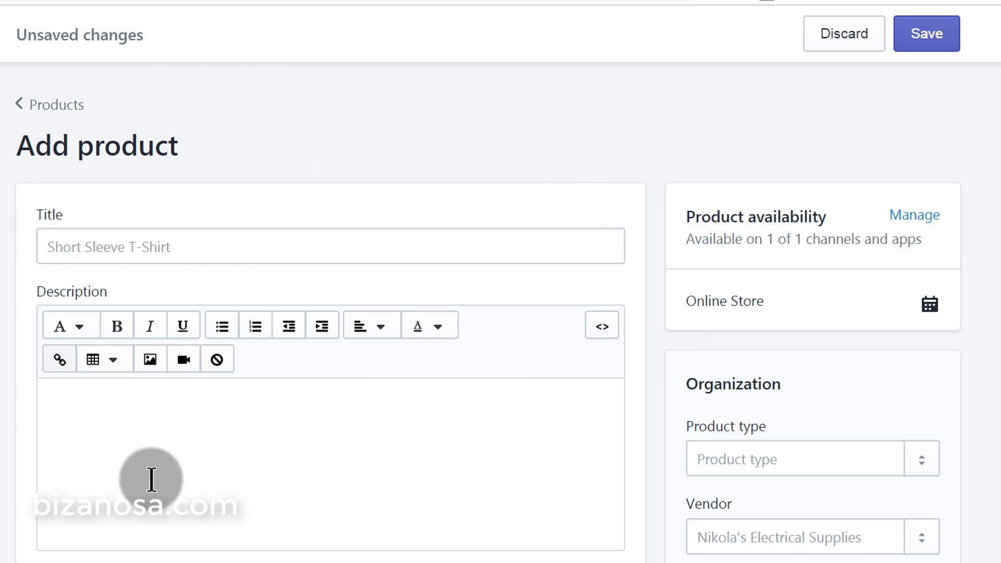
Step: Open the Manage product availability settings, check the Online Store option, and close them without changes
scroll(287, 425, down, 2)
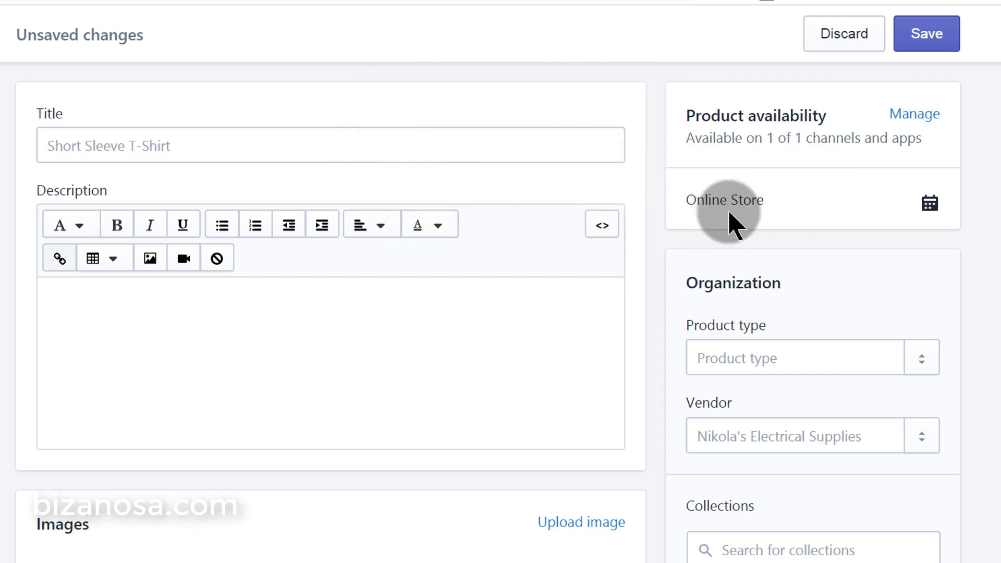
drag(684, 200, 771, 205)
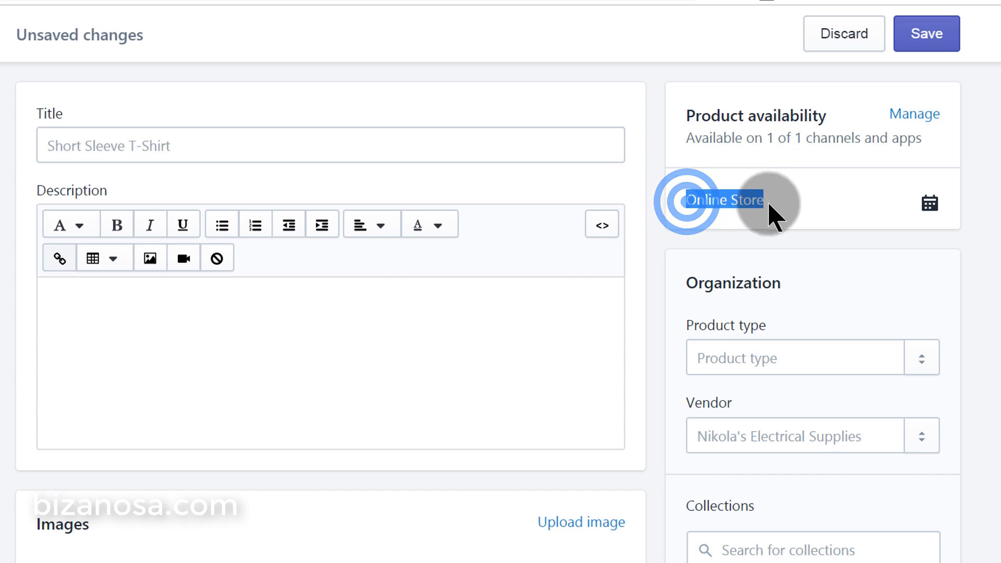
right_click(918, 116)
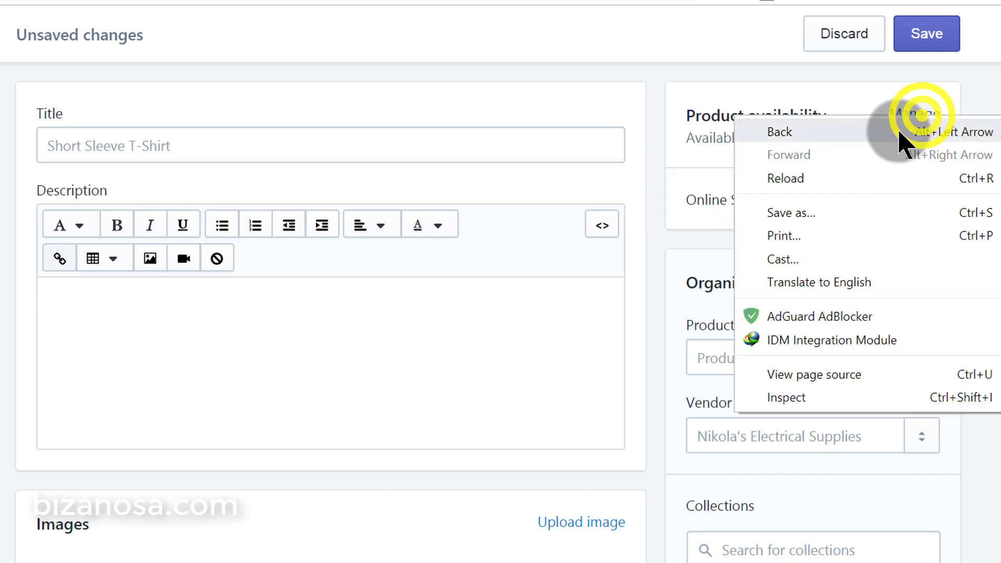
click(699, 148)
click(912, 119)
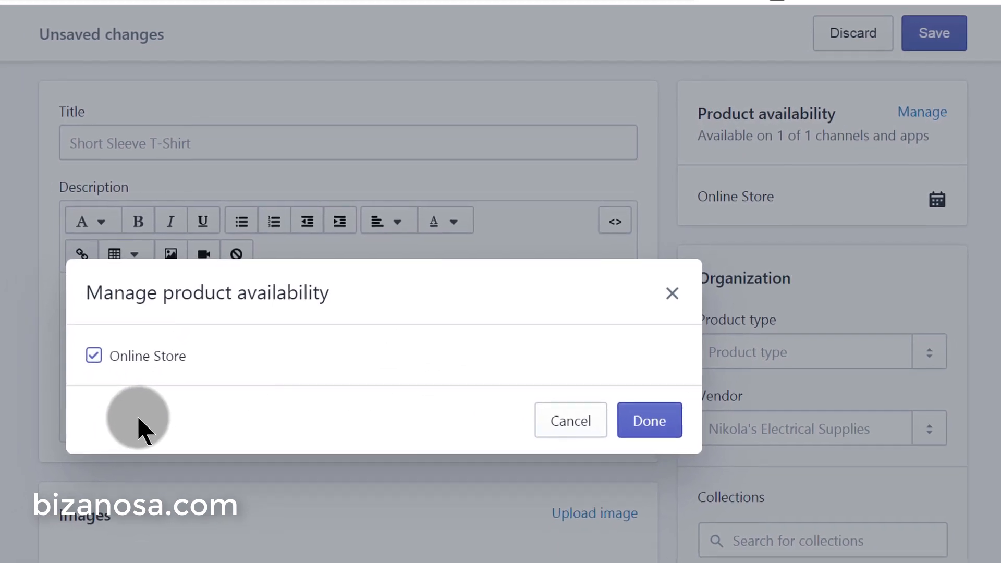
click(672, 293)
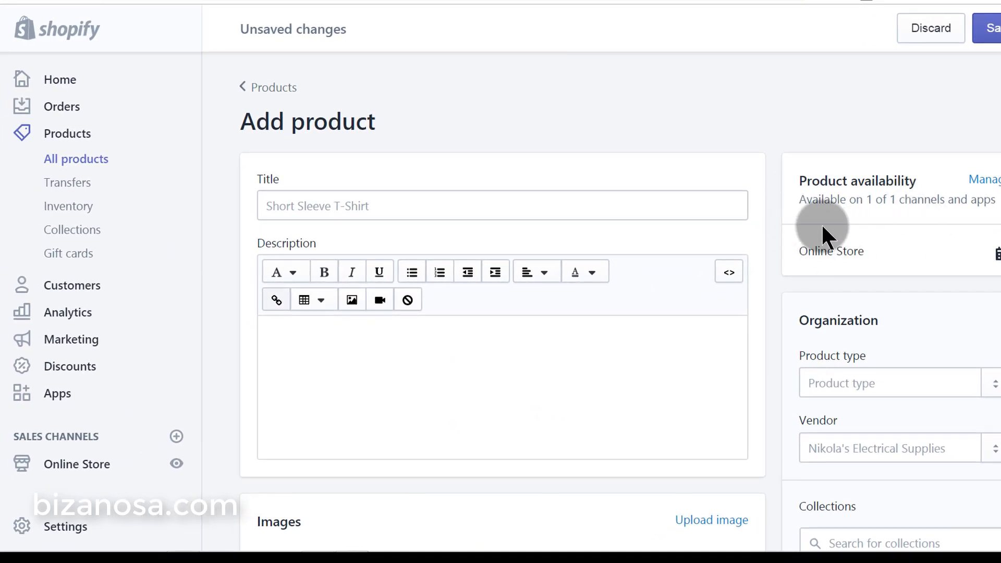
Step: Open the store's Sales channels settings, look through the channels that can be added, and close the list without adding any
click(52, 527)
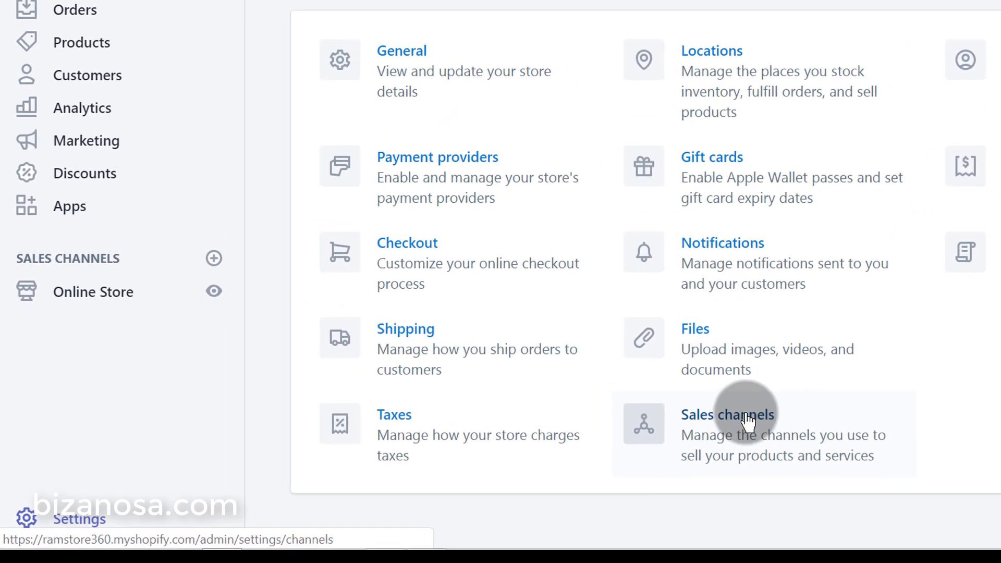
click(725, 420)
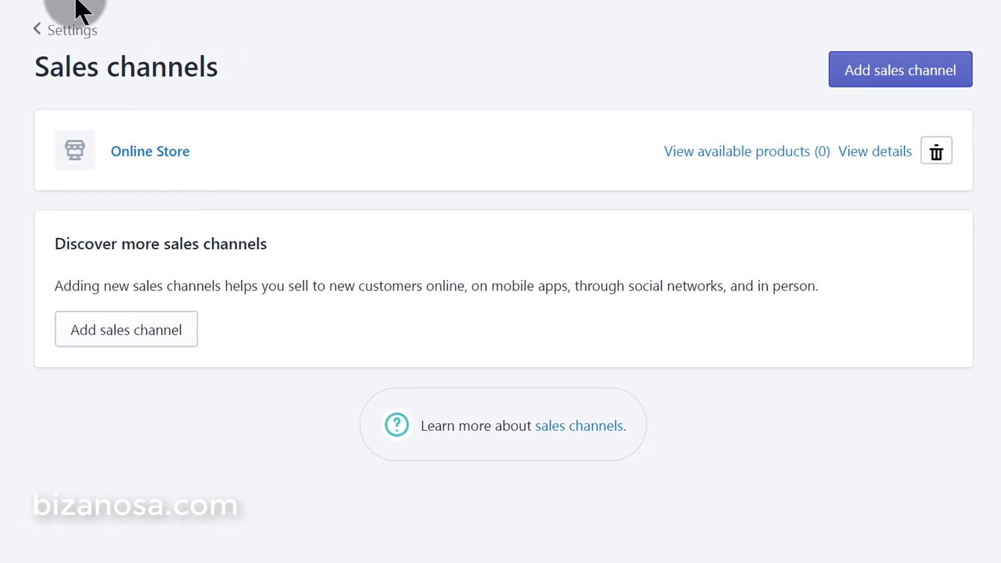
click(144, 338)
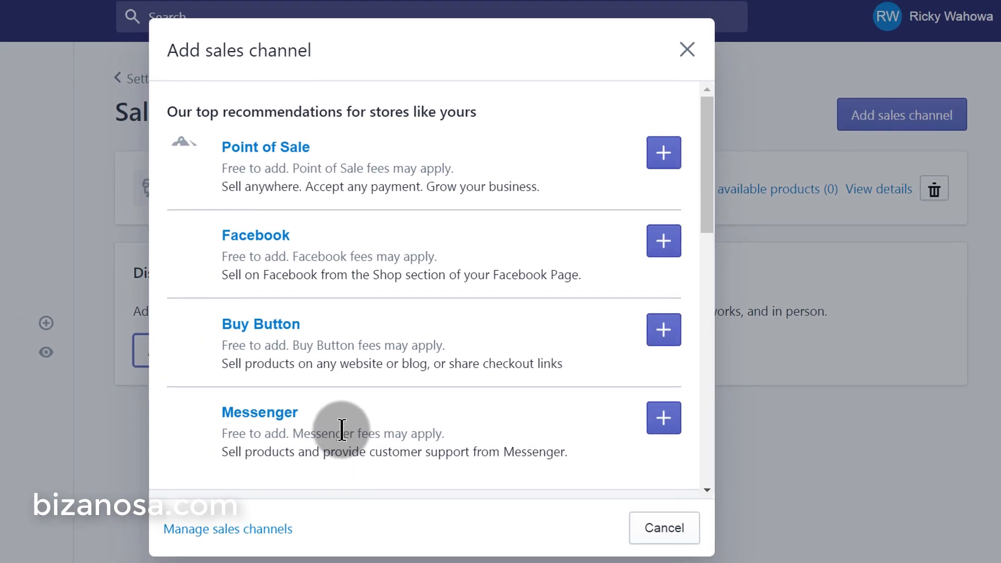
scroll(625, 295, down, 5)
scroll(628, 291, up, 5)
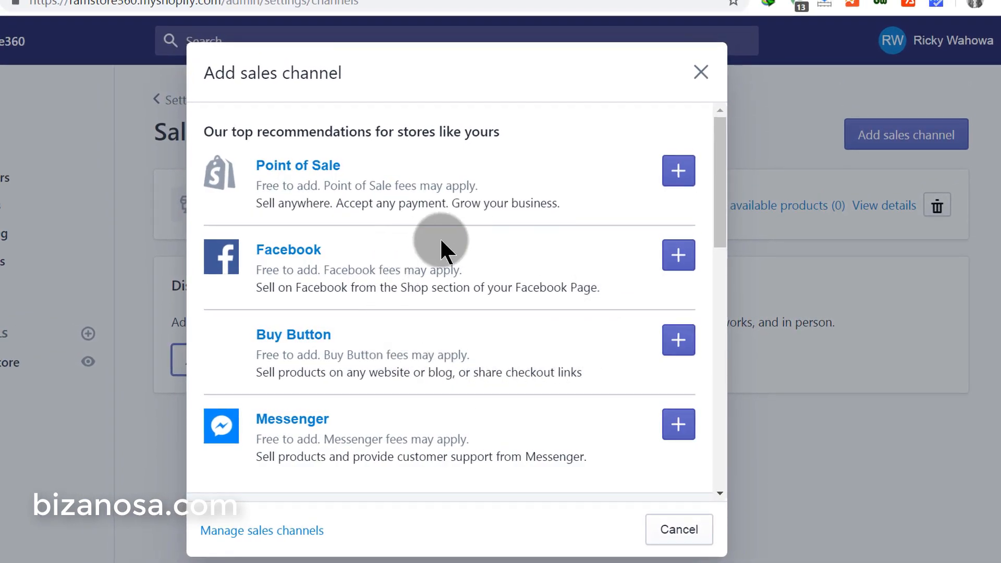
click(704, 71)
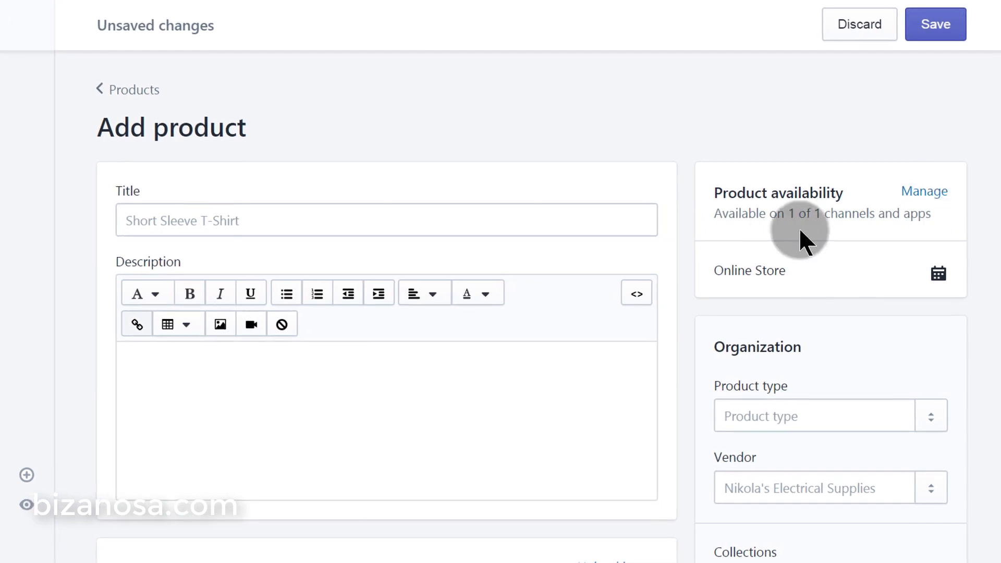
Step: Return to the Add product form and check the Product type and Vendor fields in the Organization section
click(711, 268)
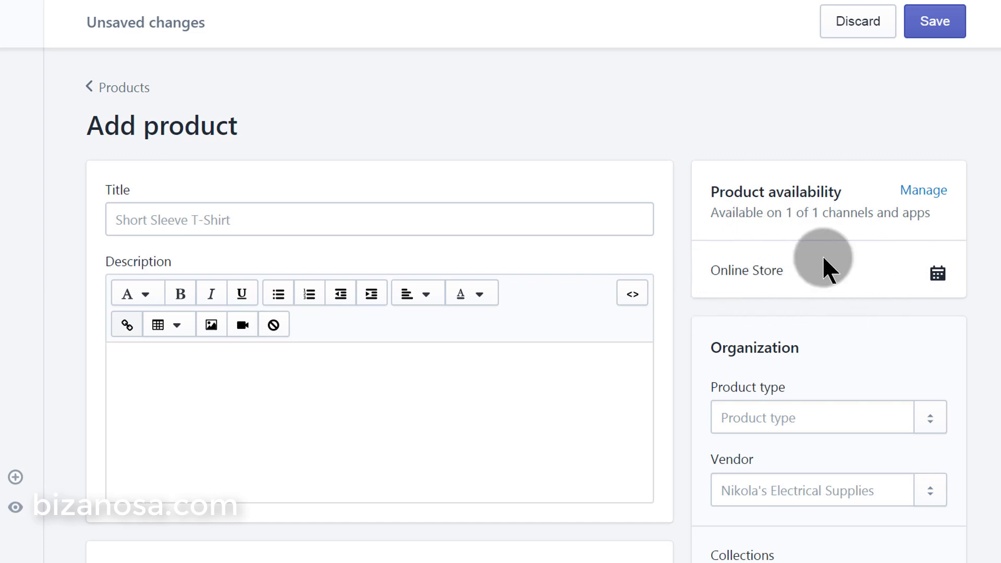
scroll(814, 271, down, 4)
click(813, 228)
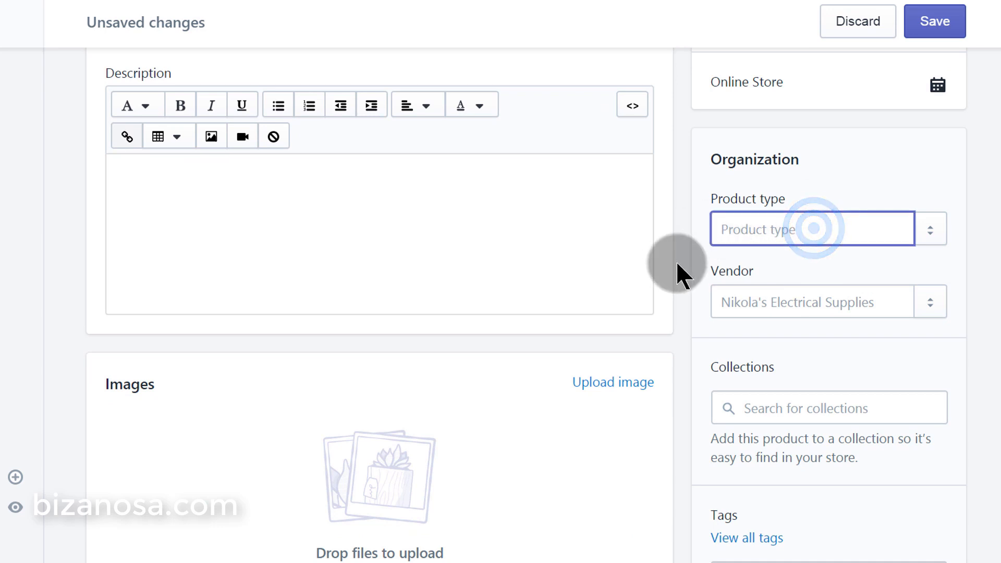
scroll(894, 209, down, 2)
click(922, 139)
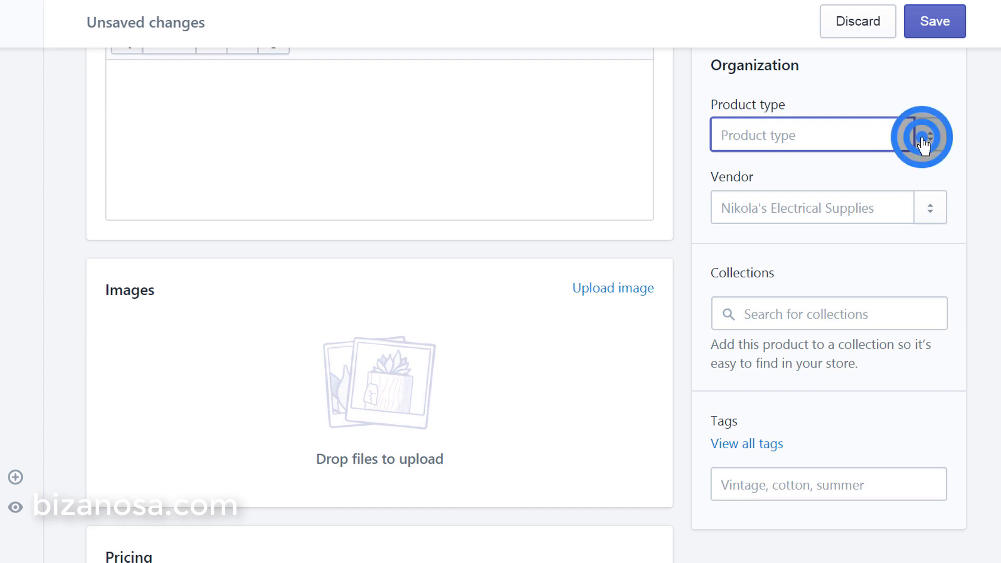
click(782, 134)
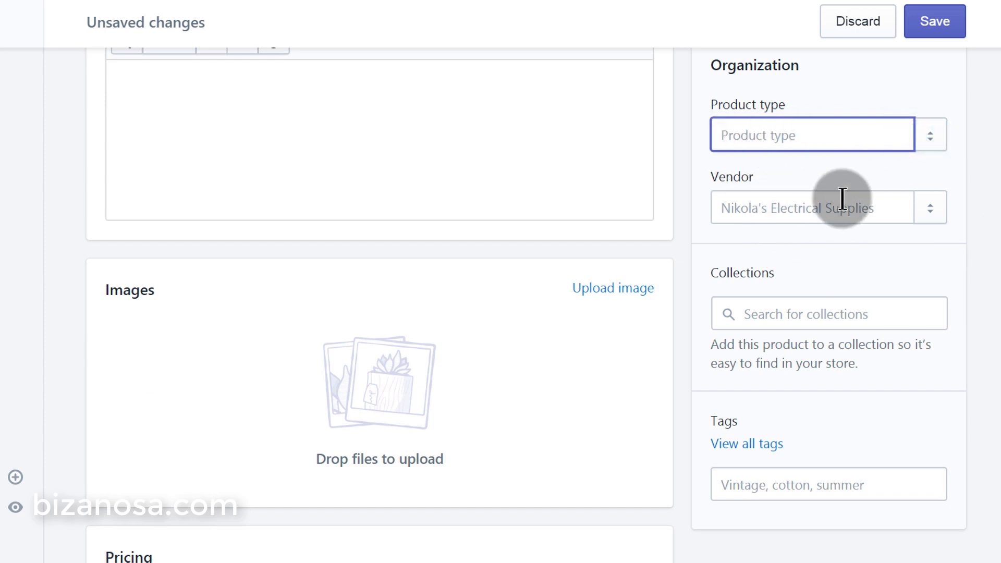
Step: Check the available choices for the product's Collections and look at the Tags field
scroll(845, 250, down, 2)
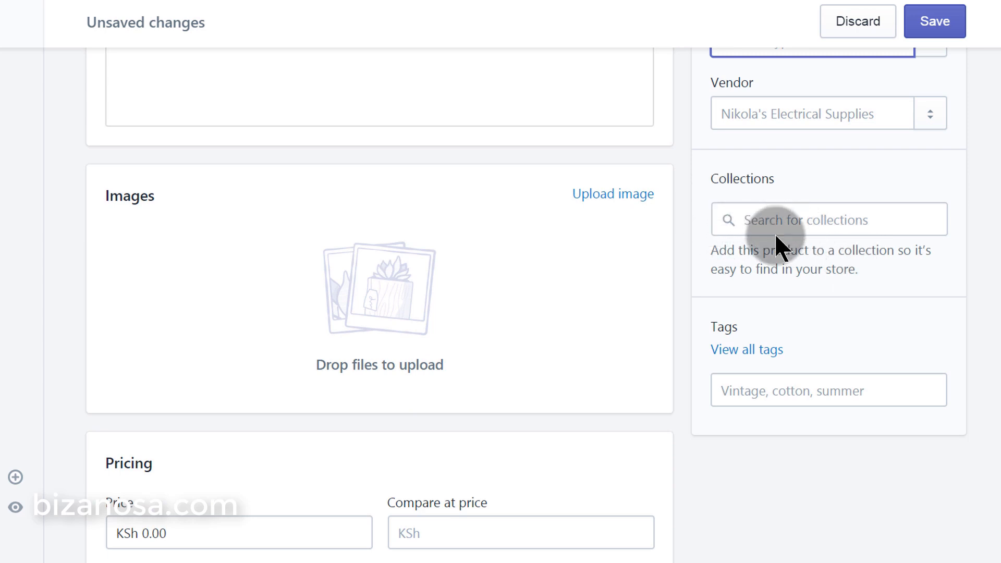
click(779, 221)
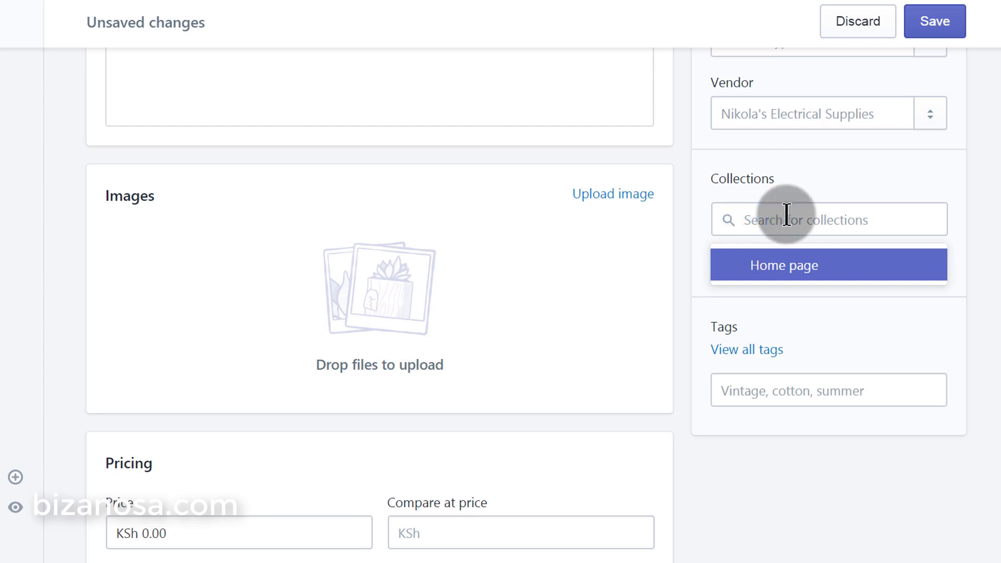
scroll(845, 235, down, 3)
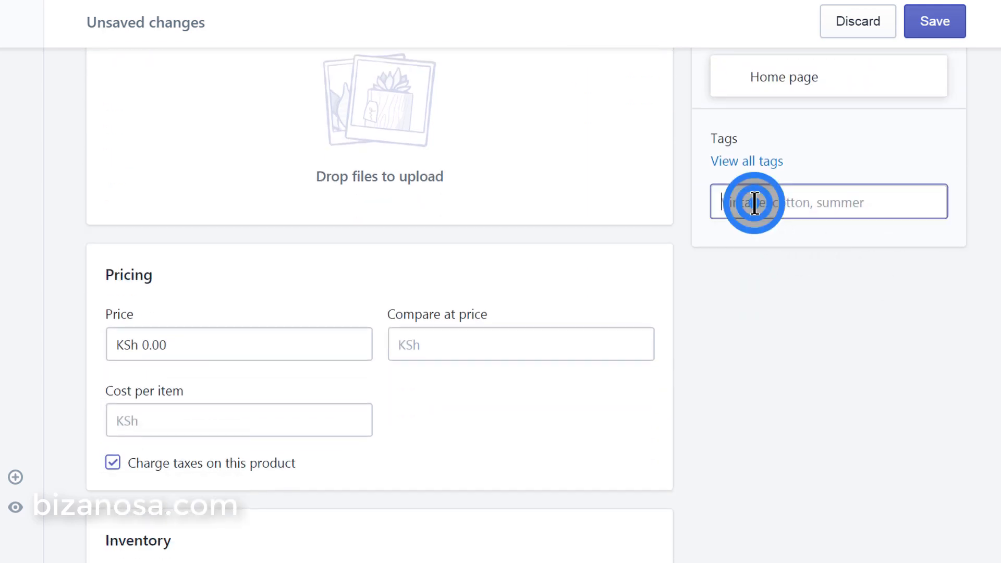
click(755, 204)
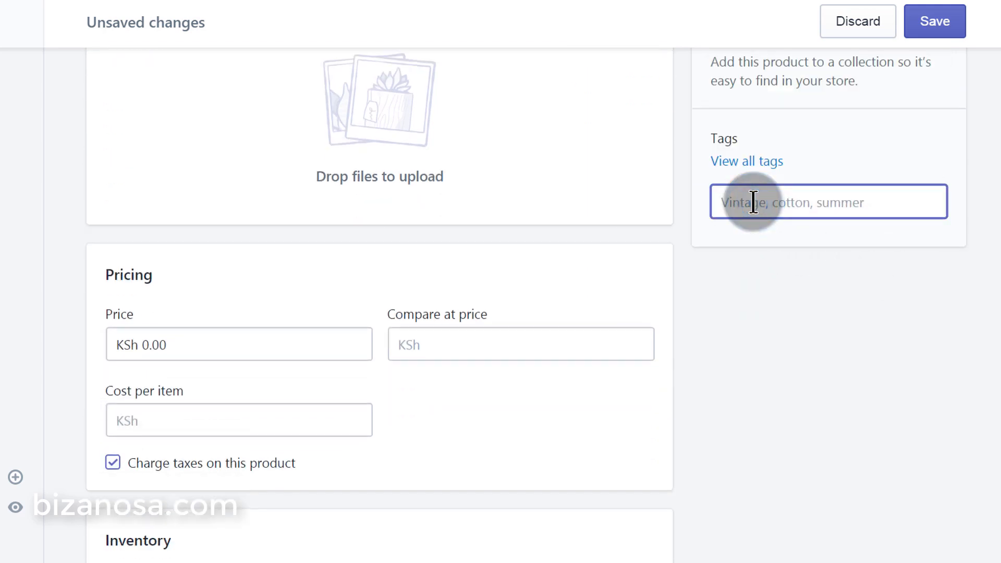
scroll(809, 212, up, 2)
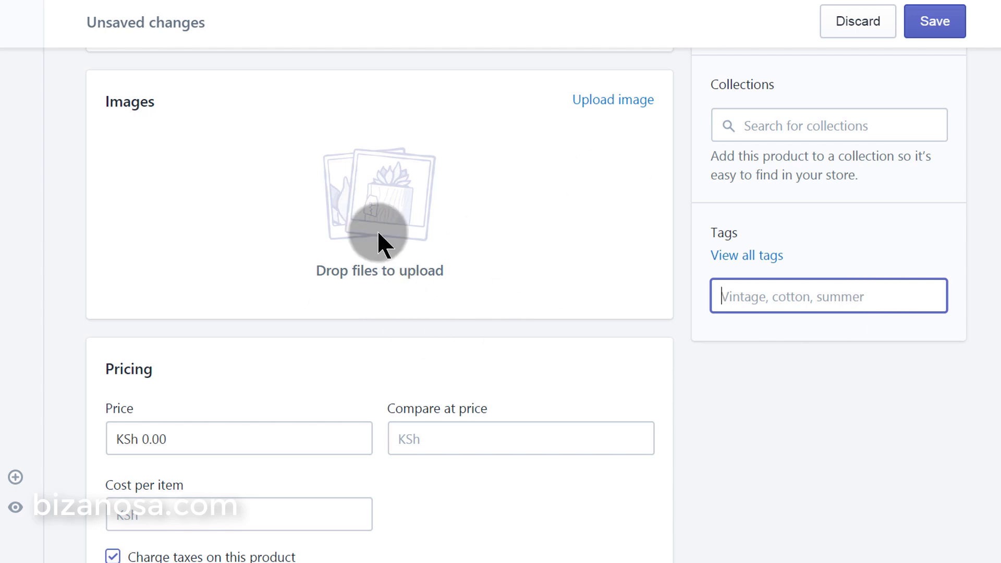
click(730, 297)
scroll(699, 212, up, 3)
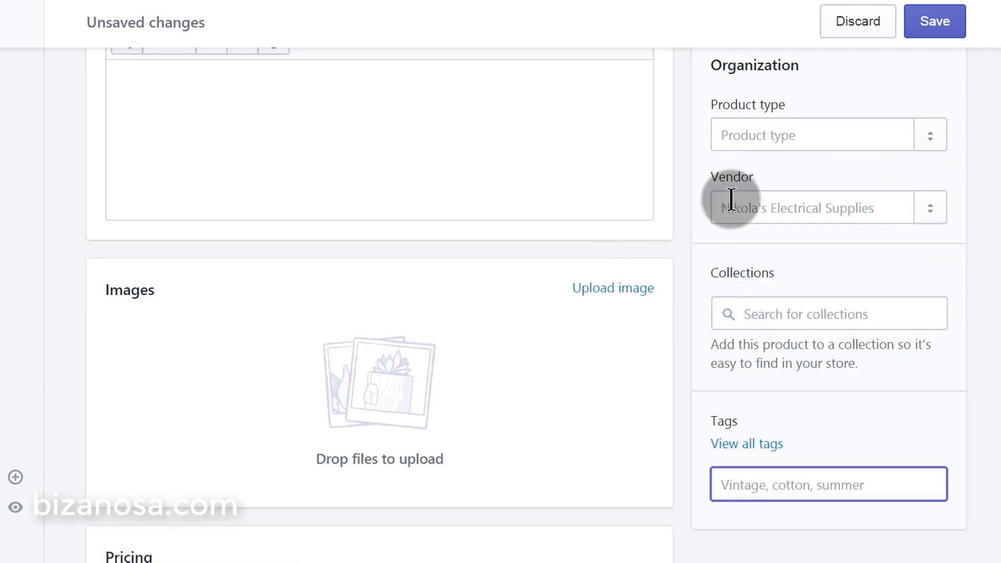
Step: Review the whole Add product form, from the Title and Description editor down to the search engine listing fields
scroll(347, 195, up, 5)
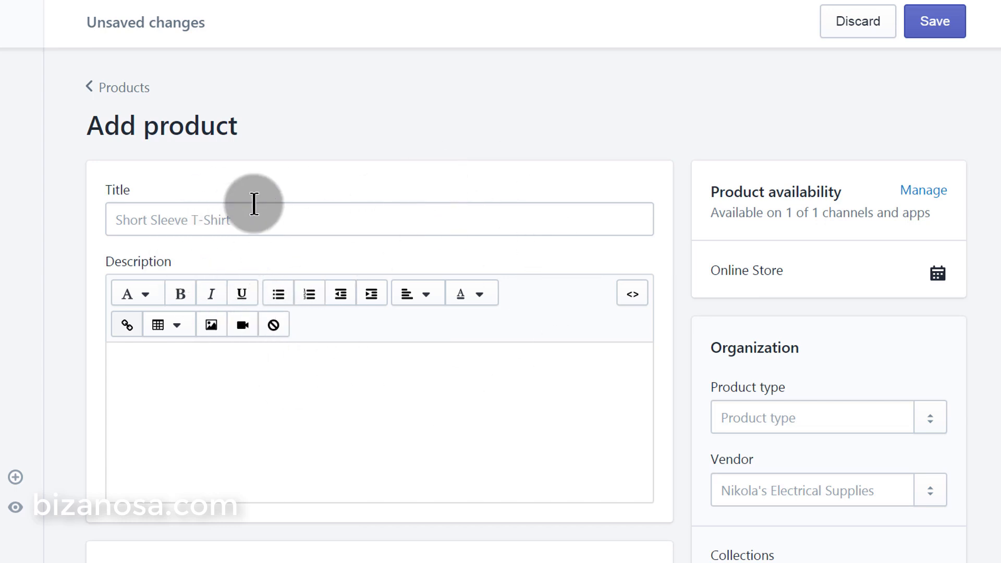
scroll(254, 204, down, 5)
click(214, 156)
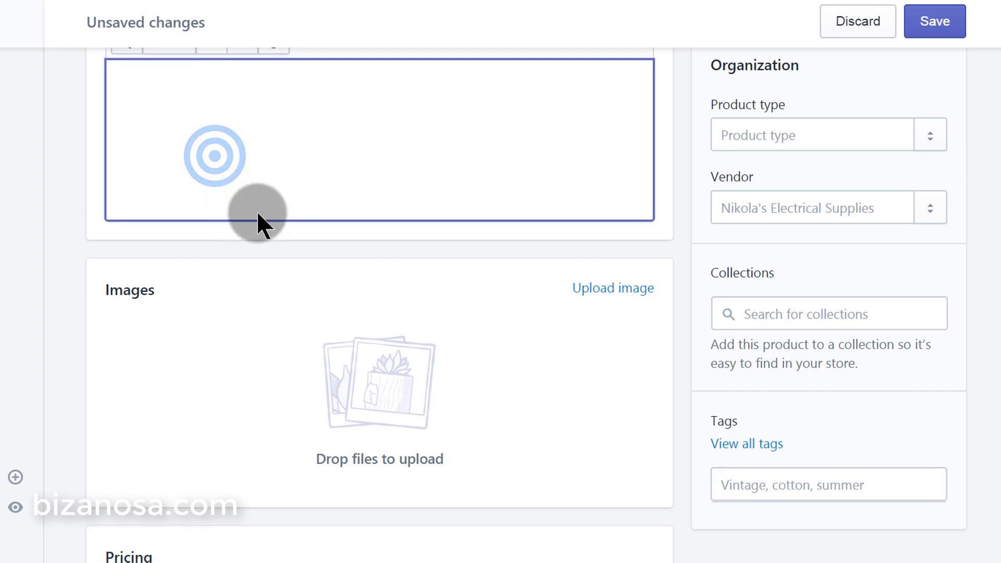
scroll(250, 219, up, 5)
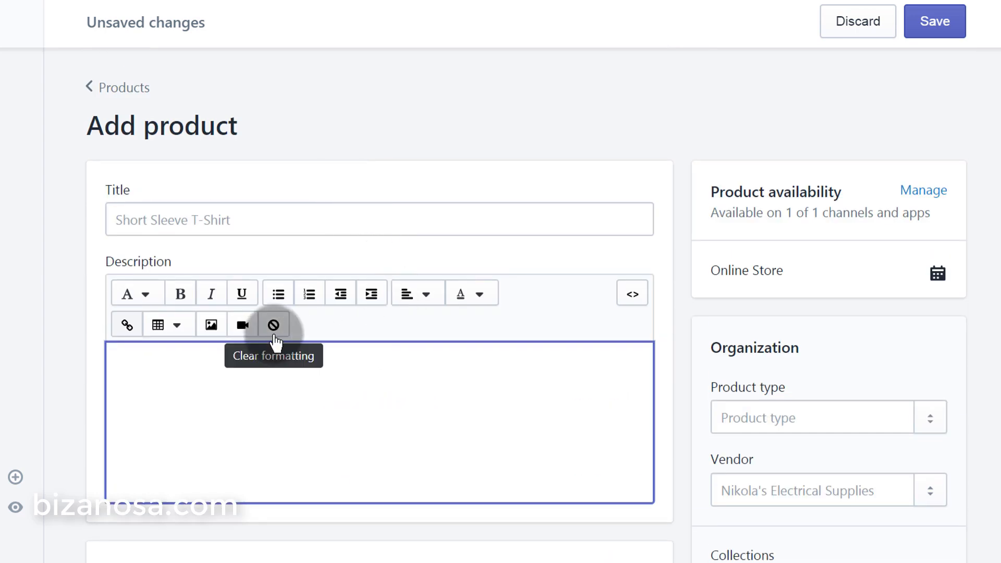
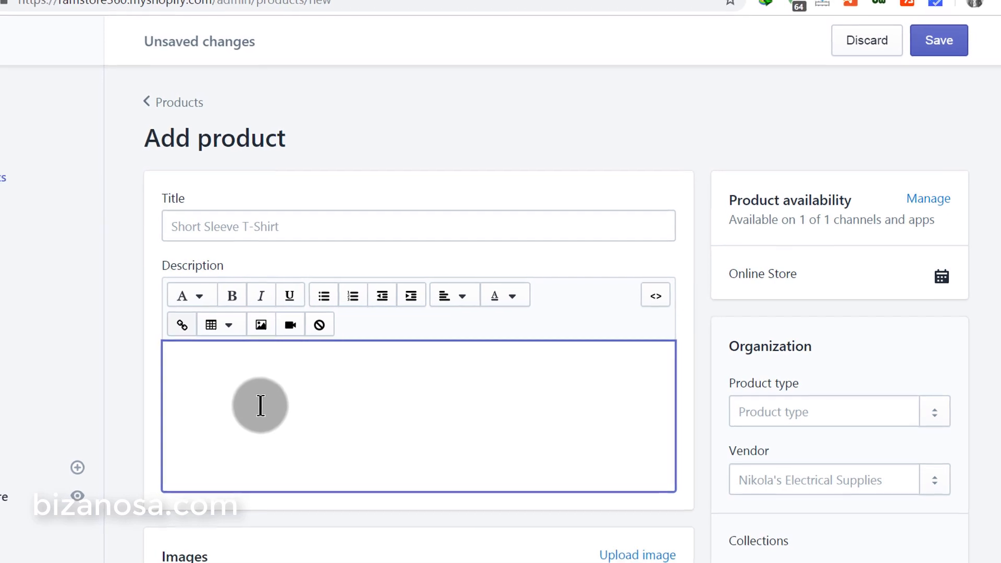
click(178, 351)
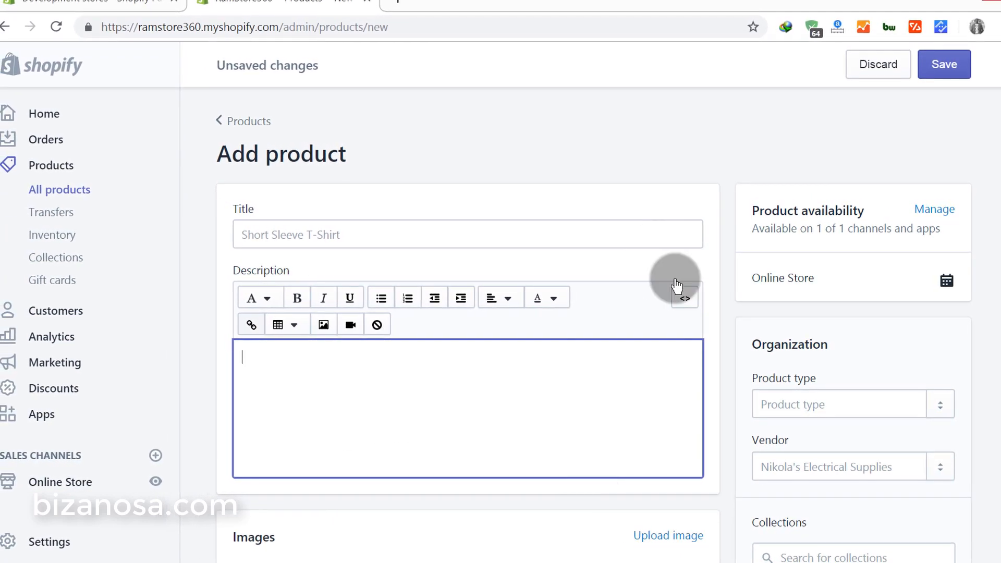
scroll(592, 329, down, 8)
scroll(592, 334, down, 15)
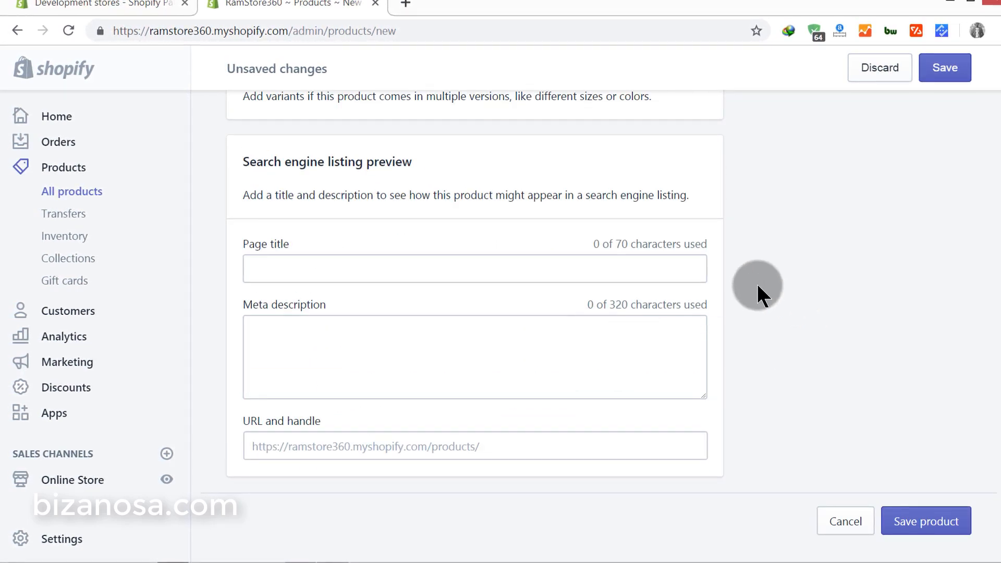
scroll(772, 295, up, 6)
scroll(749, 282, up, 15)
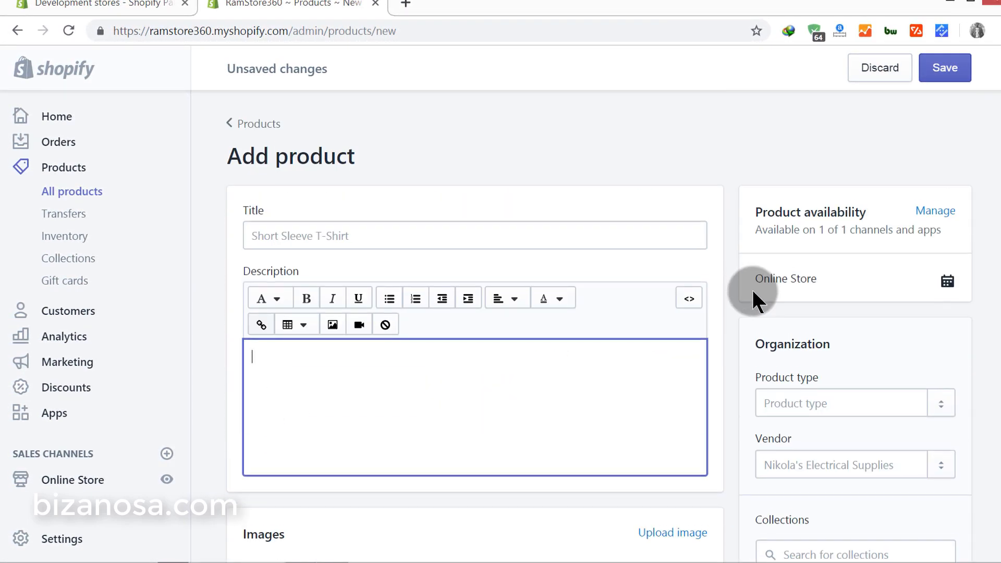
Step: Start a new product and paste the title "Crucial DDR4 laptop RAM - SODIMM 8GB DDR4 2666Mhz PC4-21300"
click(377, 230)
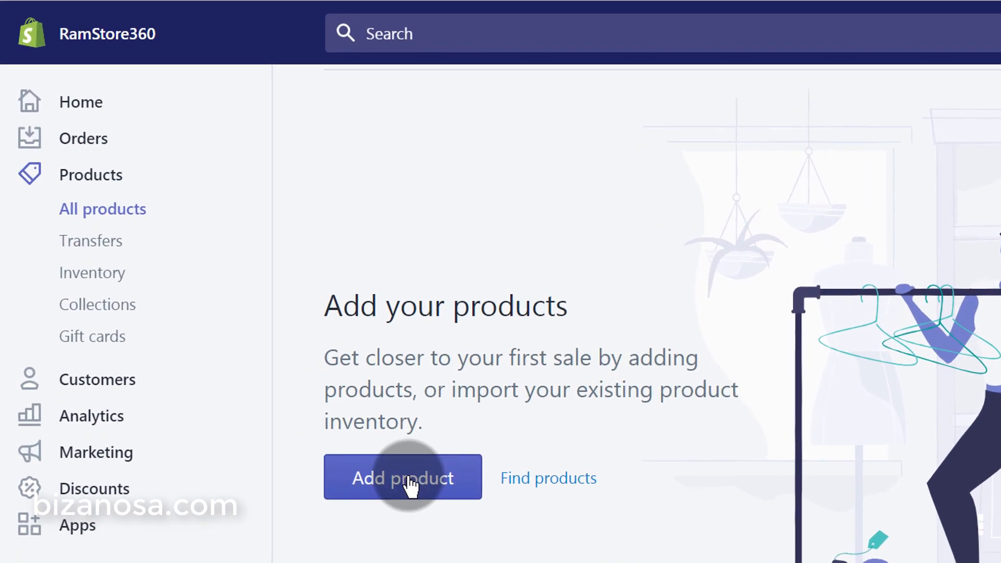
click(411, 486)
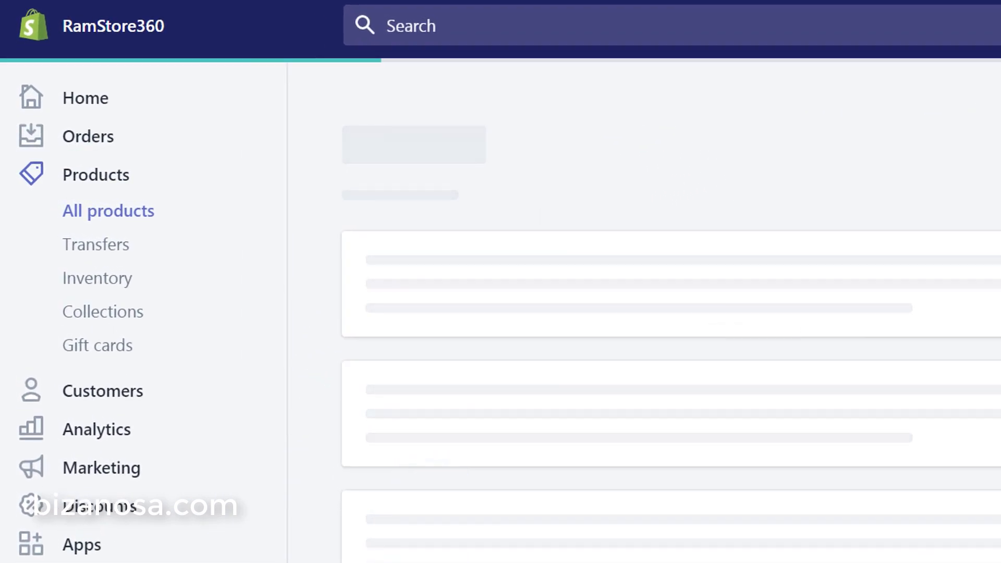
click(487, 291)
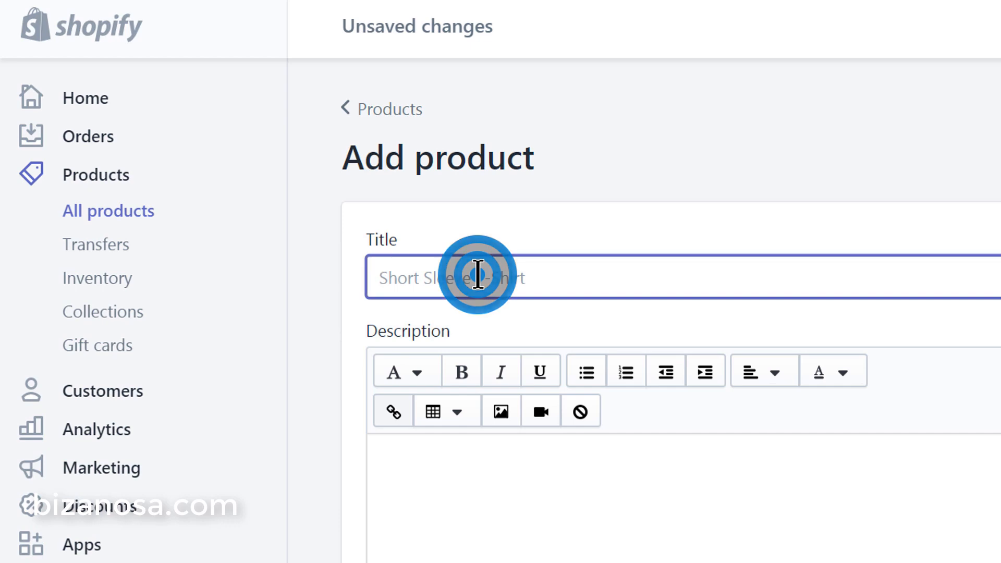
right_click(478, 276)
click(566, 415)
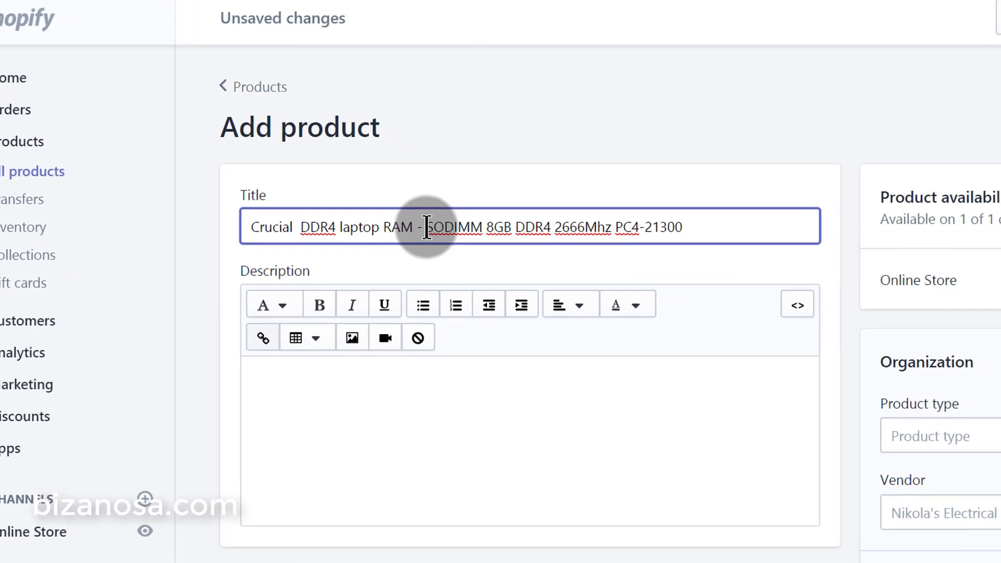
drag(427, 228, 457, 229)
click(551, 233)
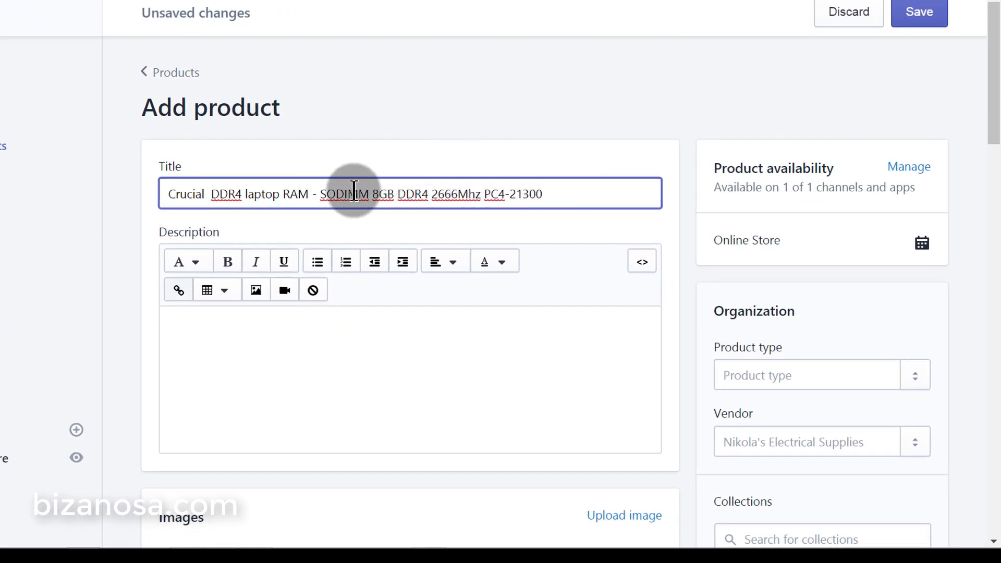
scroll(507, 194, down, 2)
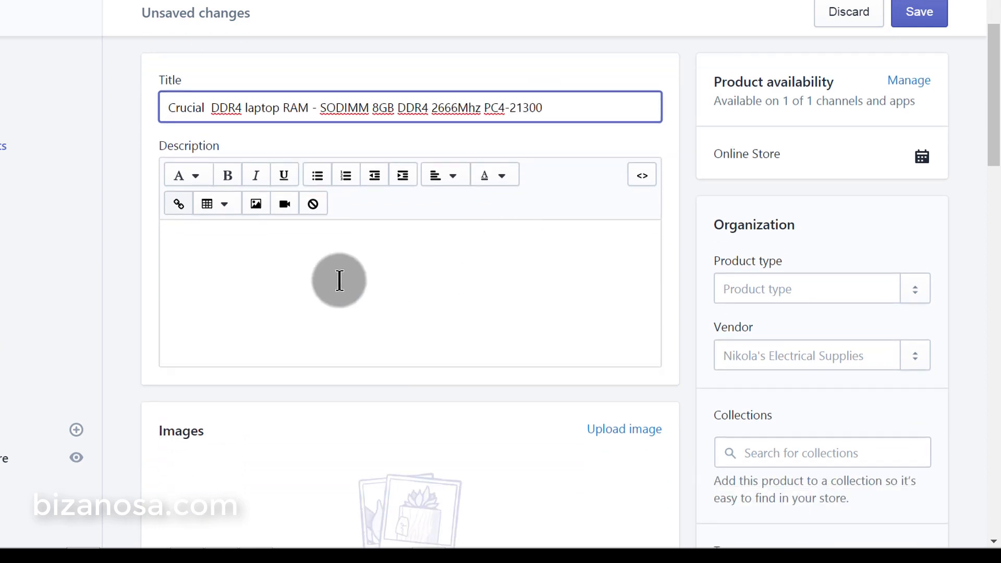
click(227, 266)
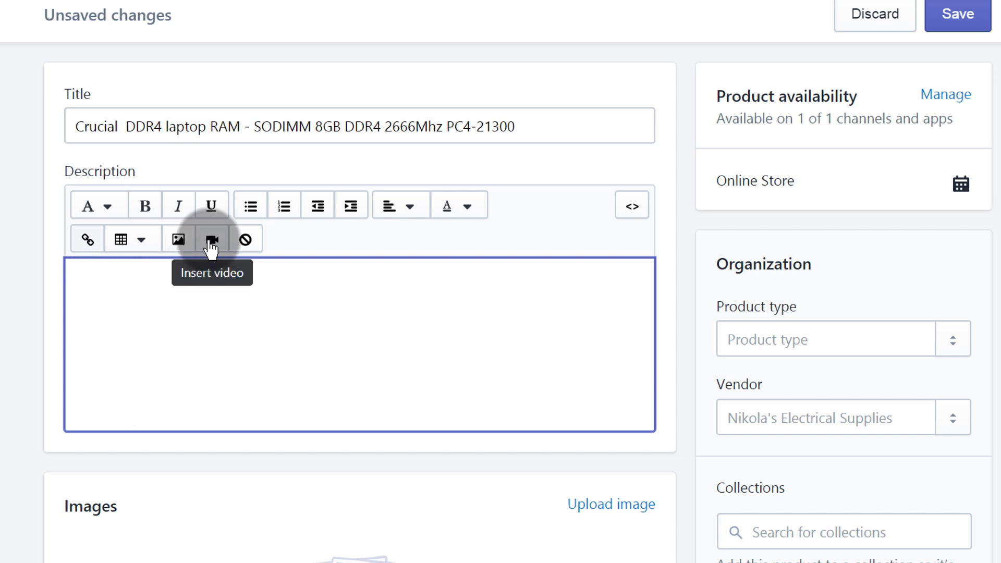
click(93, 276)
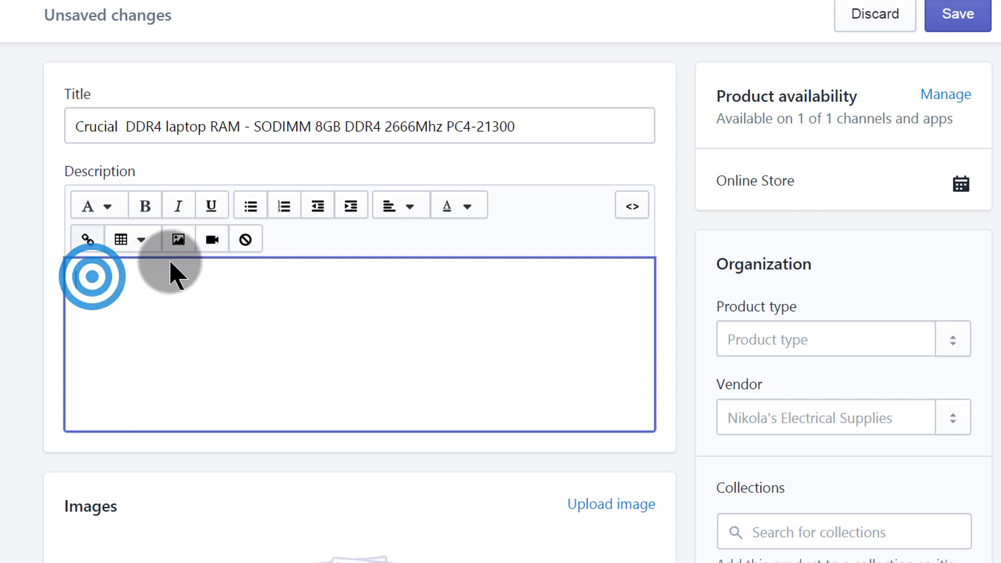
click(79, 290)
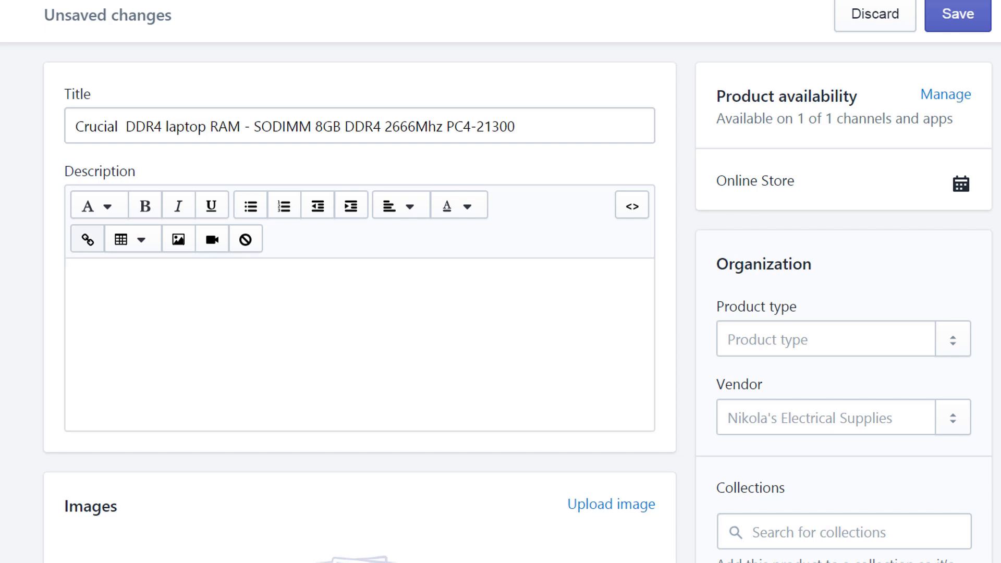
click(164, 295)
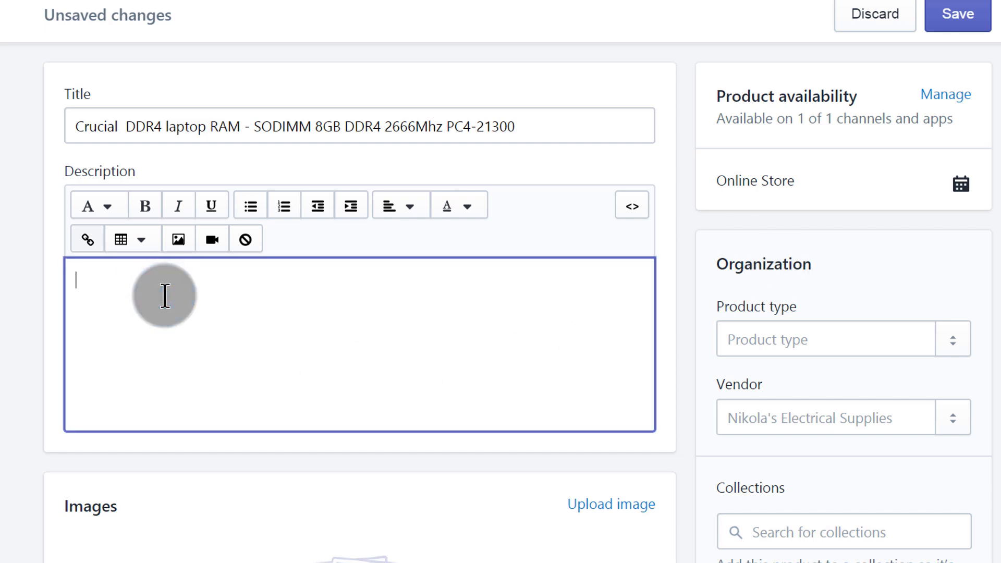
text(Capacity : 8 GB Kit Configuration : 1 x 8 GB Speed: PC4-21300 (2666 MHz) Memory Type: DDR4 DIMM Type: 260-Pin SO-DIMM Buffered/Registered: No Error Correction (ECC) : Non-ECC Voltage: 1.2 V CAS Latency: CL19 Memory Rank: Single Rank)
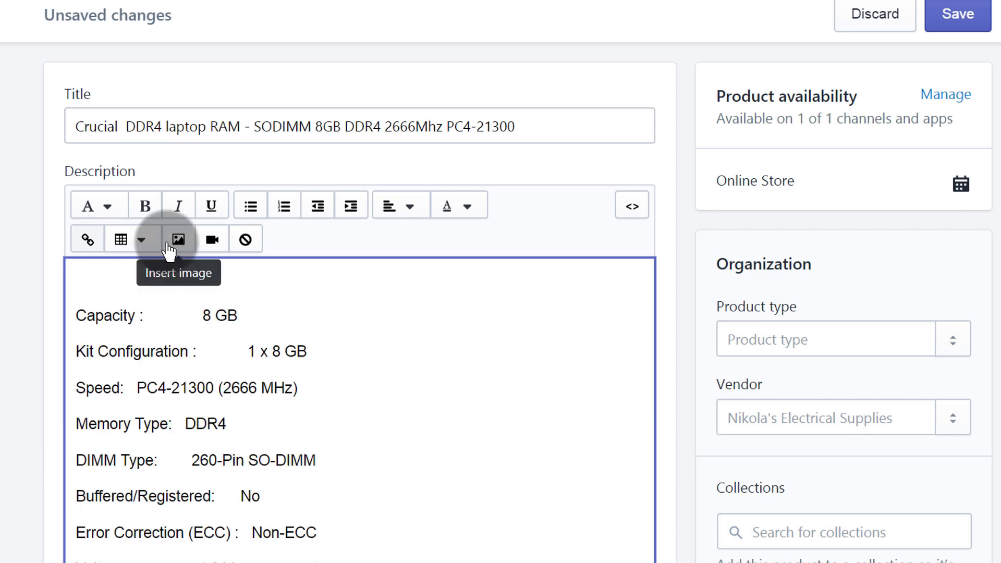
scroll(266, 387, down, 5)
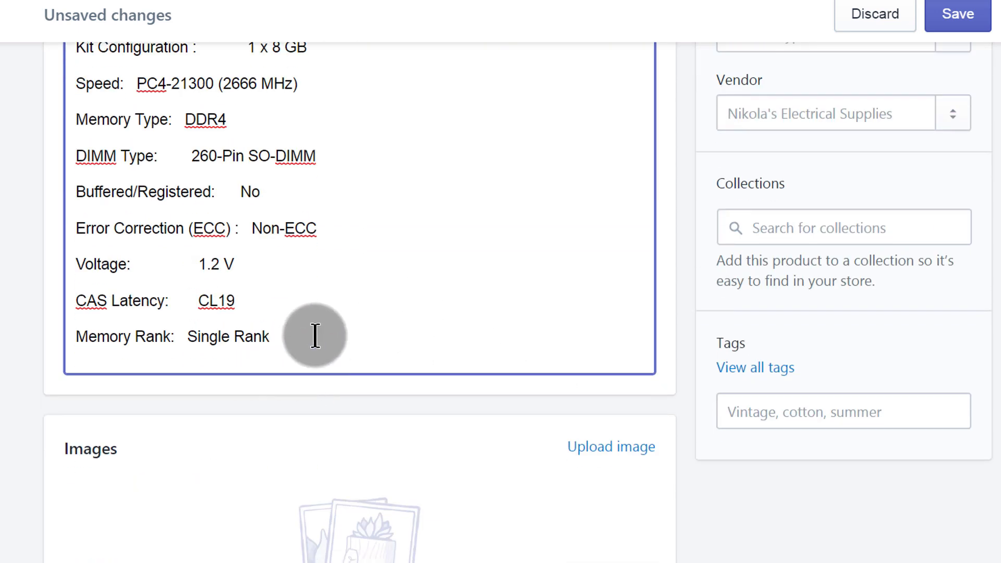
scroll(310, 477, up, 4)
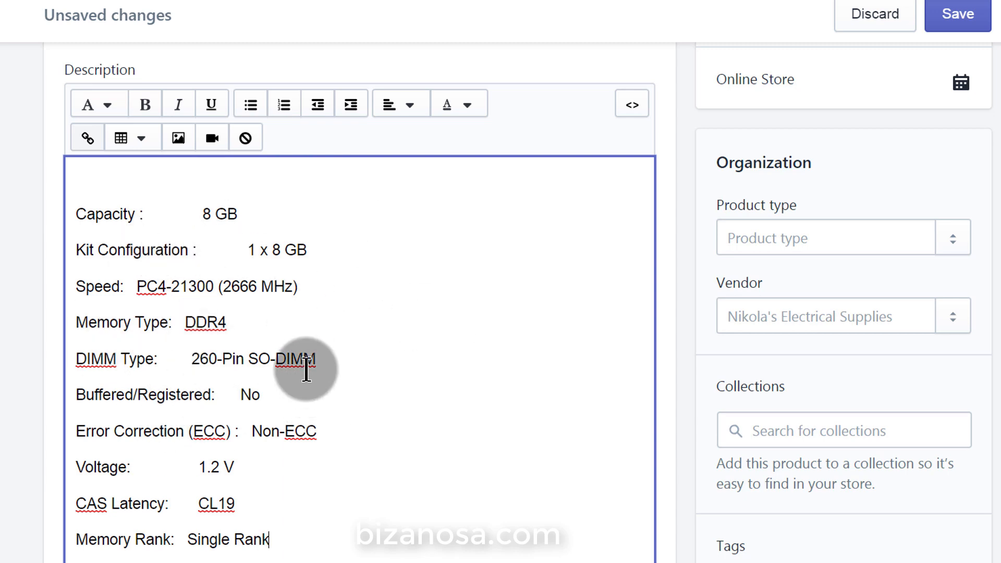
click(128, 180)
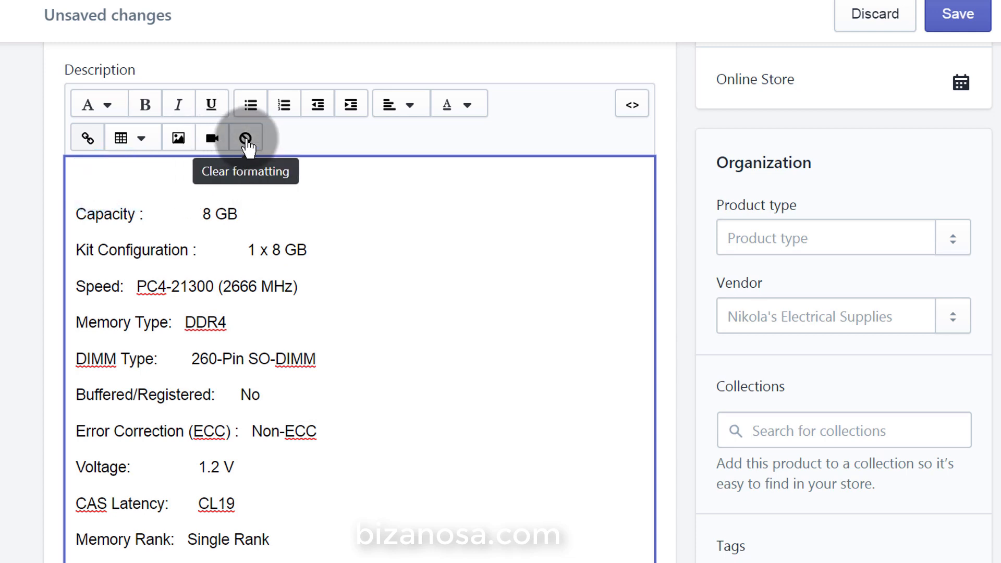
Step: Add two photos of the laptop RAM to the product's Images section, with the Crucial module as the first image
scroll(375, 268, down, 8)
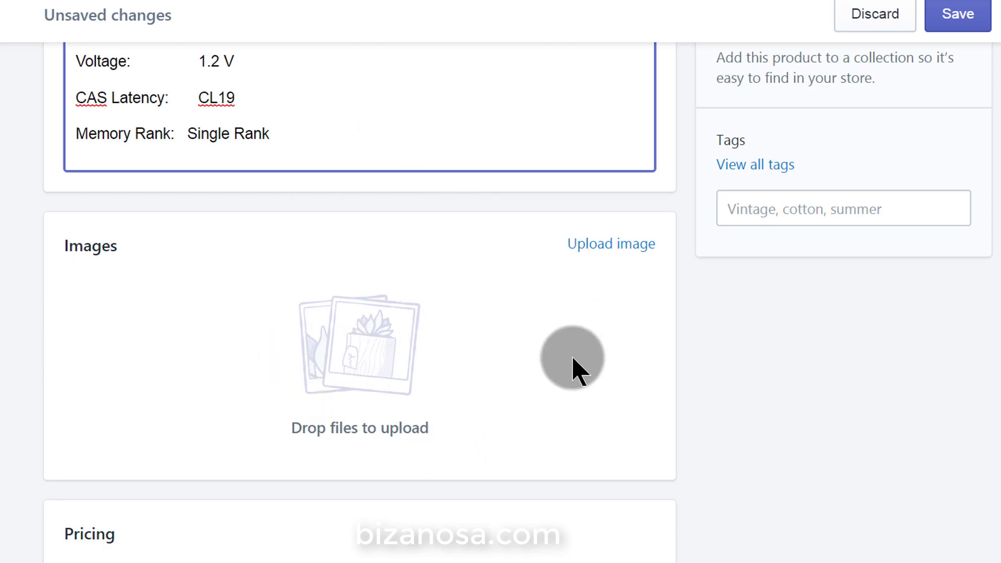
scroll(510, 277, up, 5)
scroll(473, 256, up, 5)
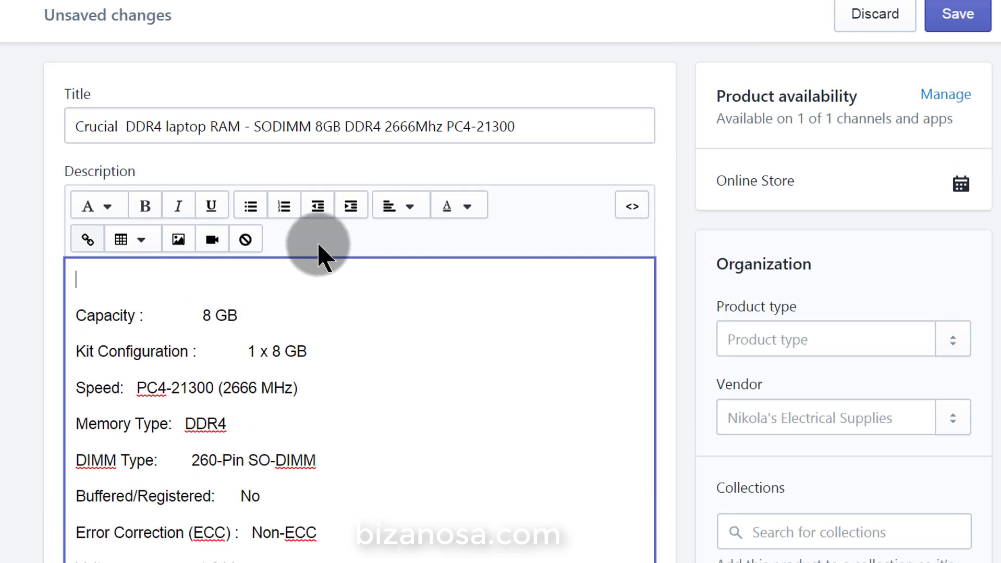
scroll(656, 268, down, 8)
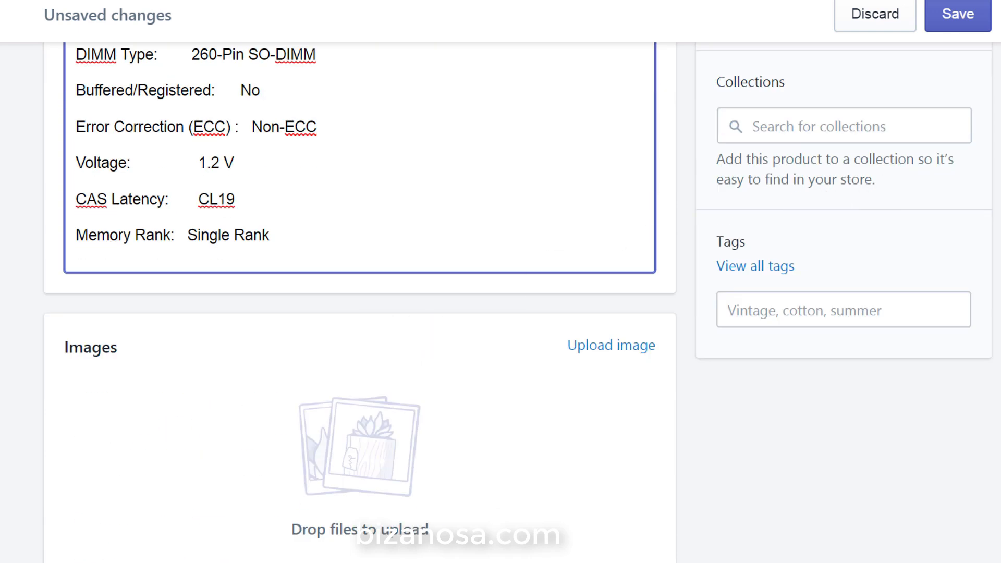
drag(3, 444, 170, 454)
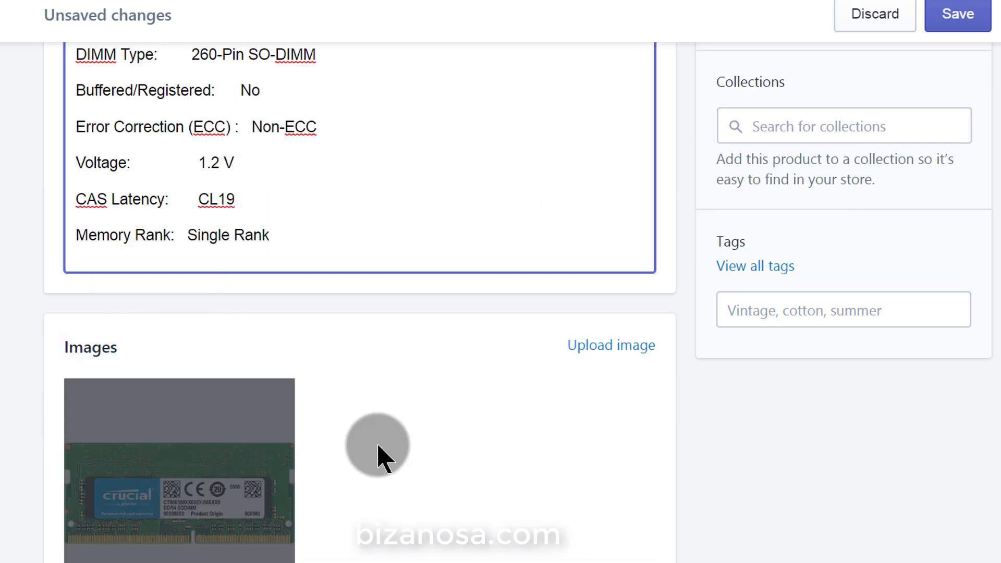
scroll(340, 446, down, 2)
drag(2, 412, 494, 393)
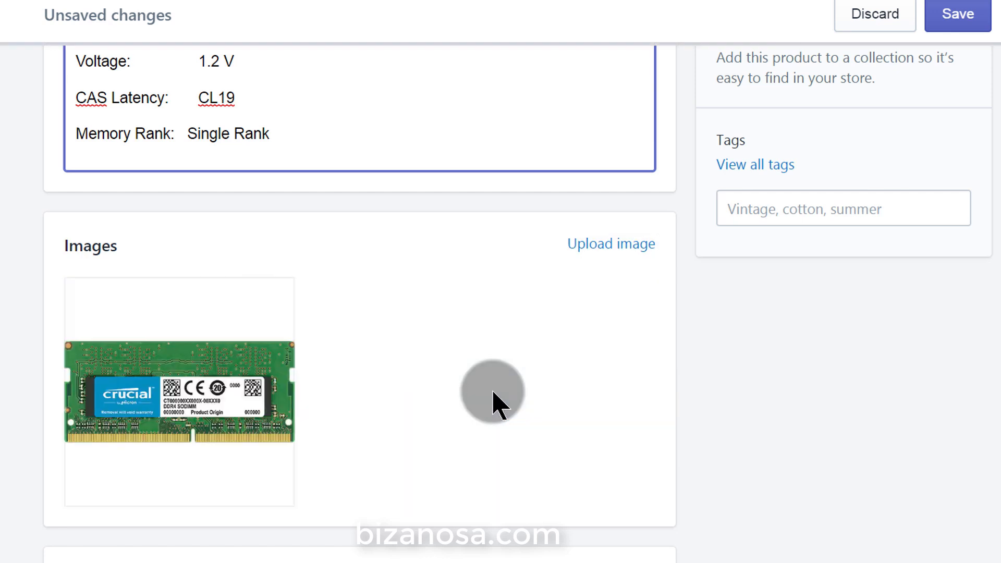
scroll(656, 391, down, 2)
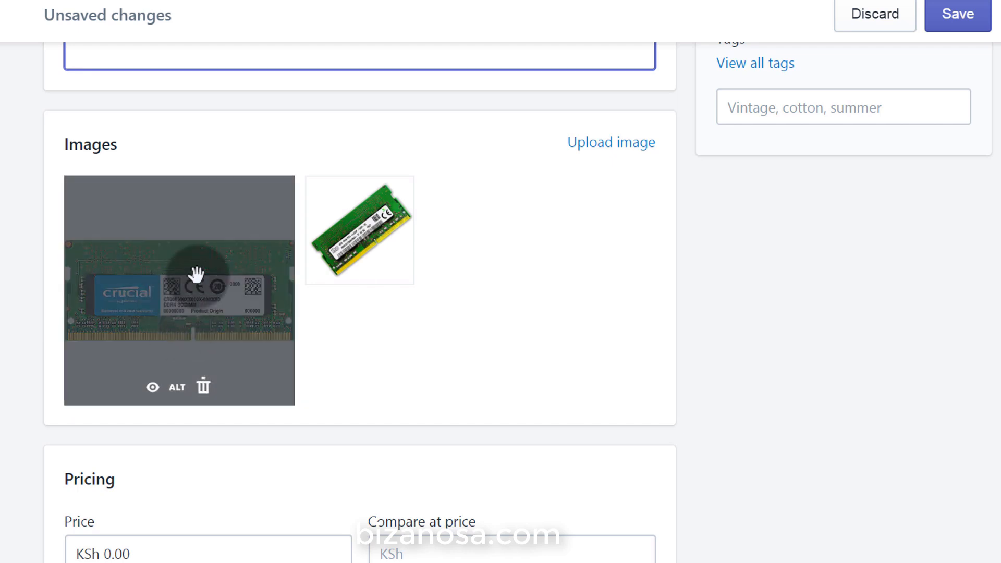
Step: Open the store's Settings in a new browser tab and switch to it, leaving the unsaved product form open
click(968, 26)
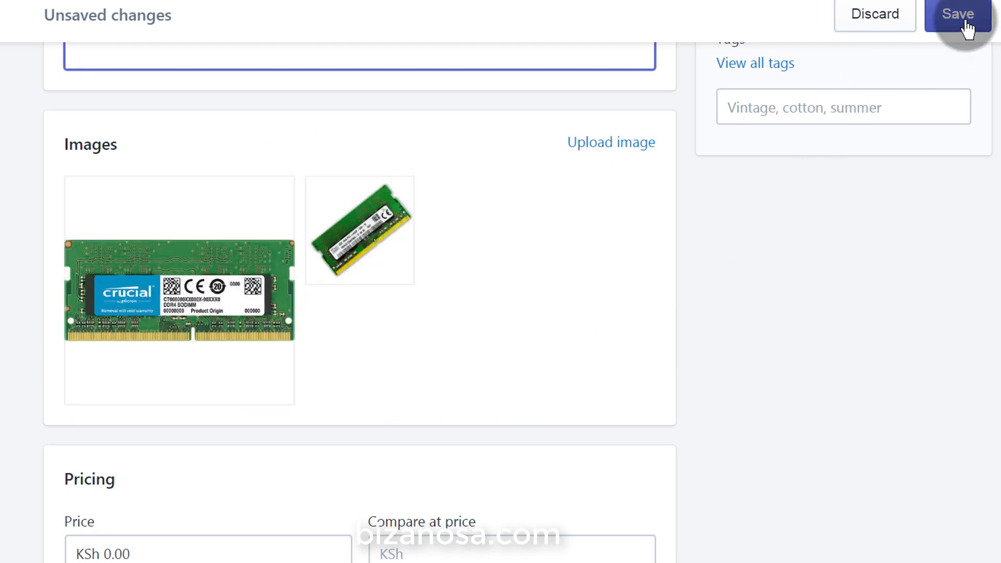
scroll(563, 286, down, 4)
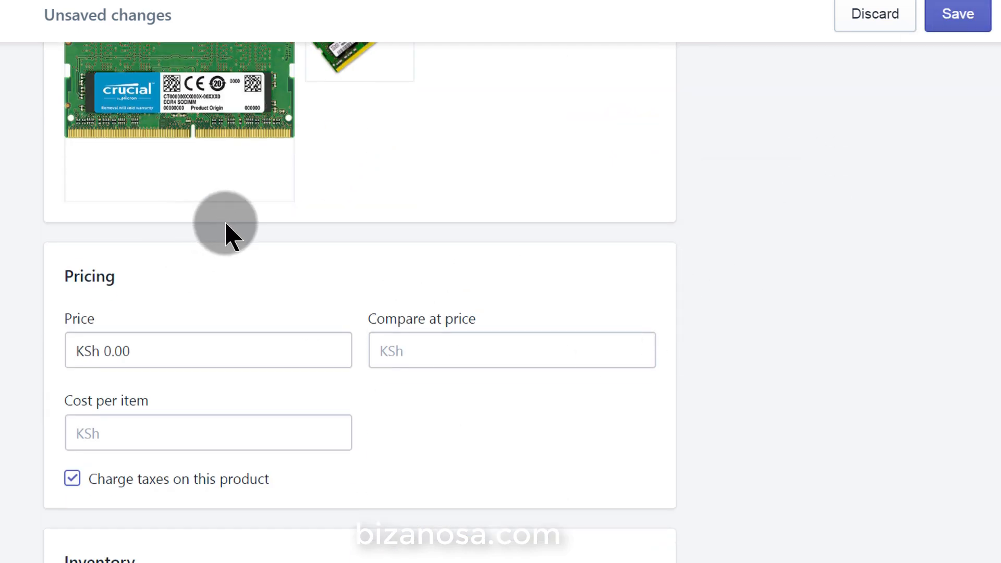
scroll(360, 208, up, 4)
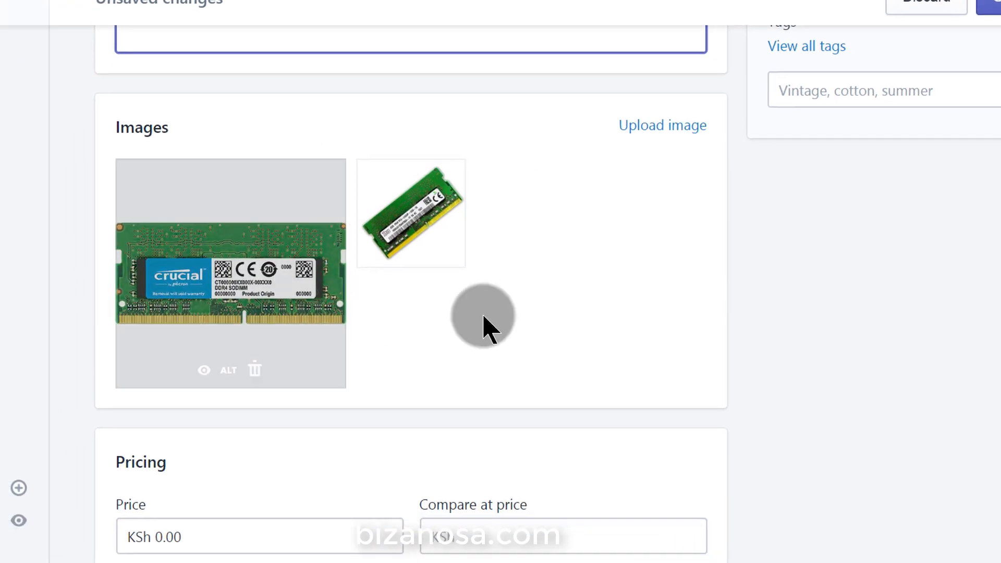
scroll(835, 202, down, 2)
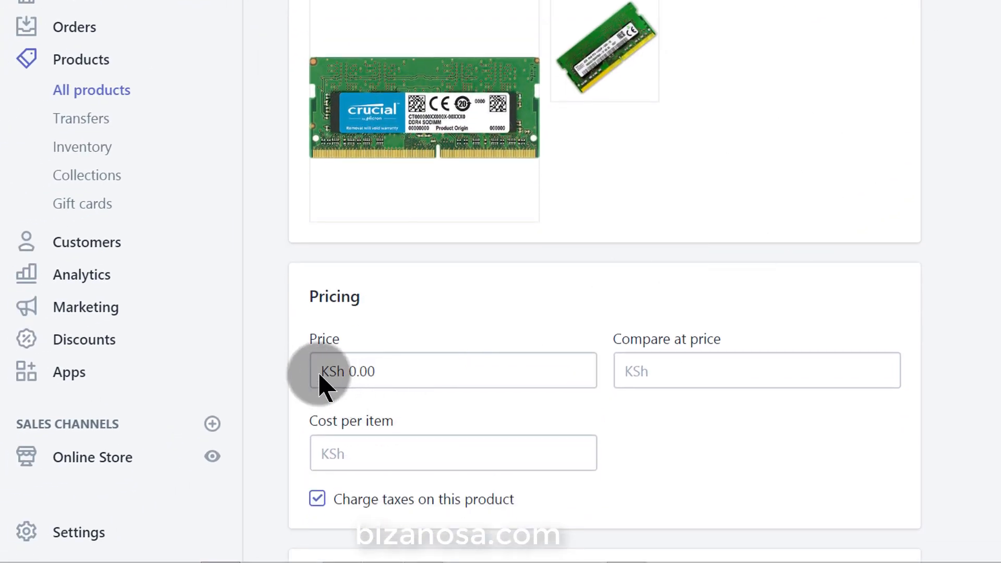
scroll(526, 354, up, 8)
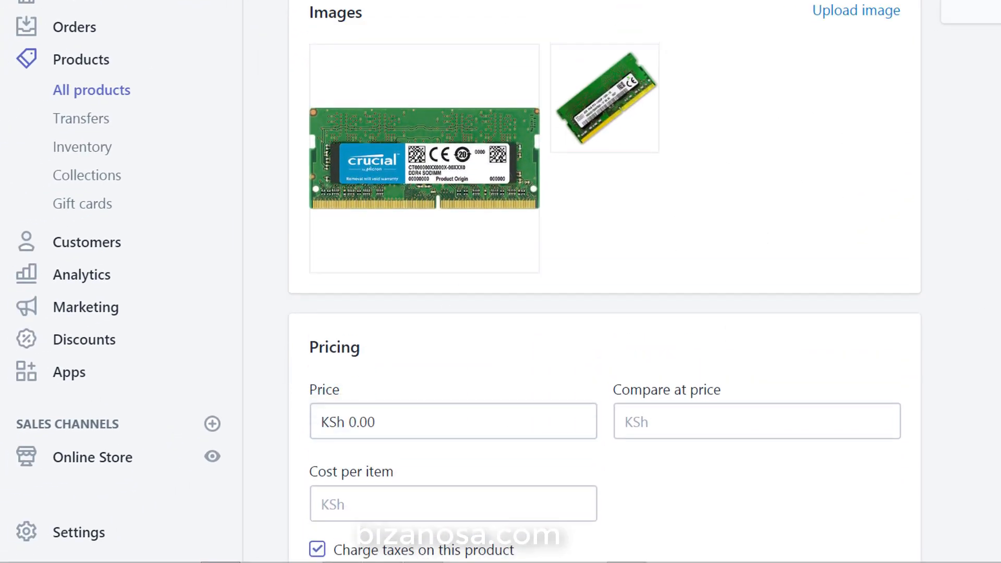
scroll(291, 463, down, 6)
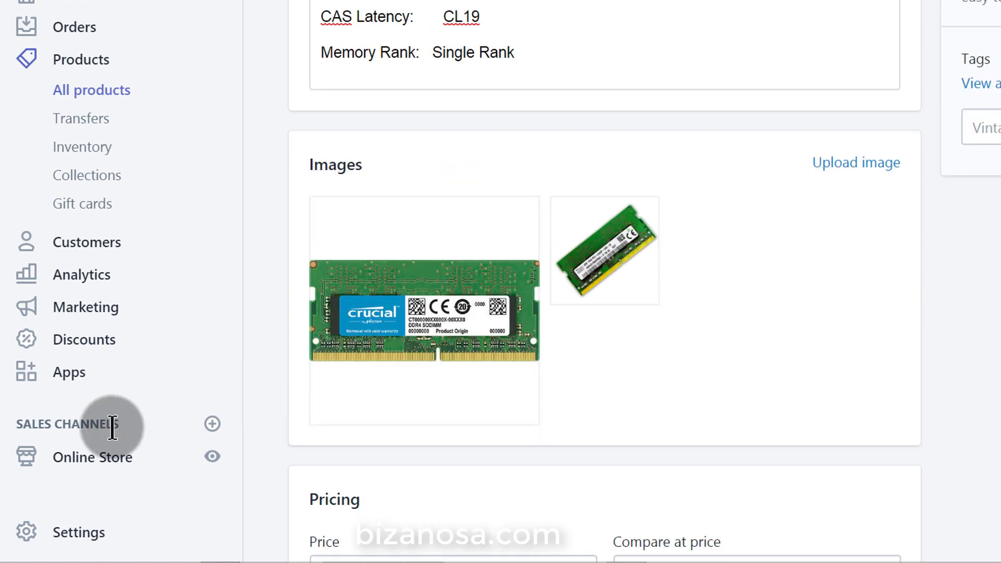
right_click(82, 545)
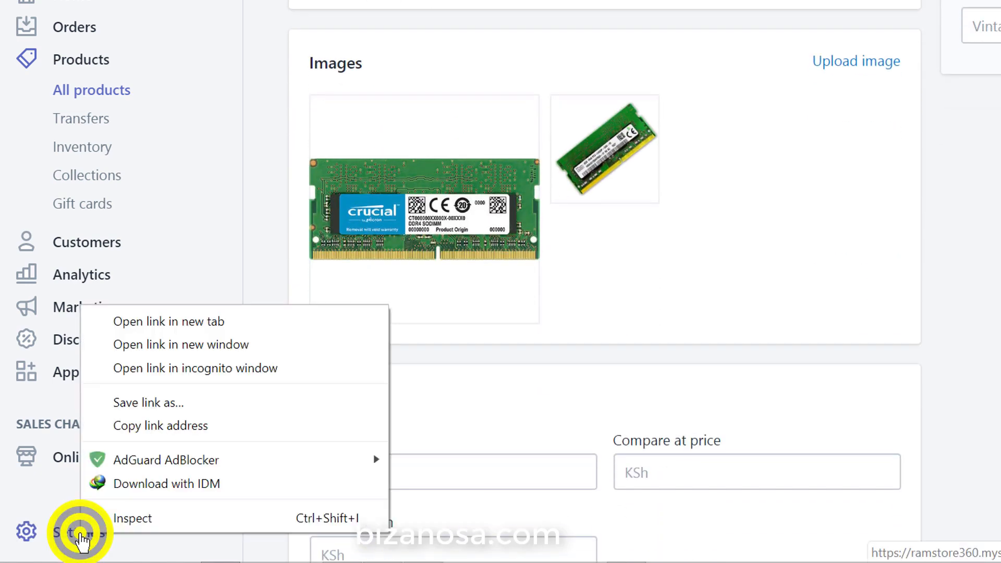
click(220, 320)
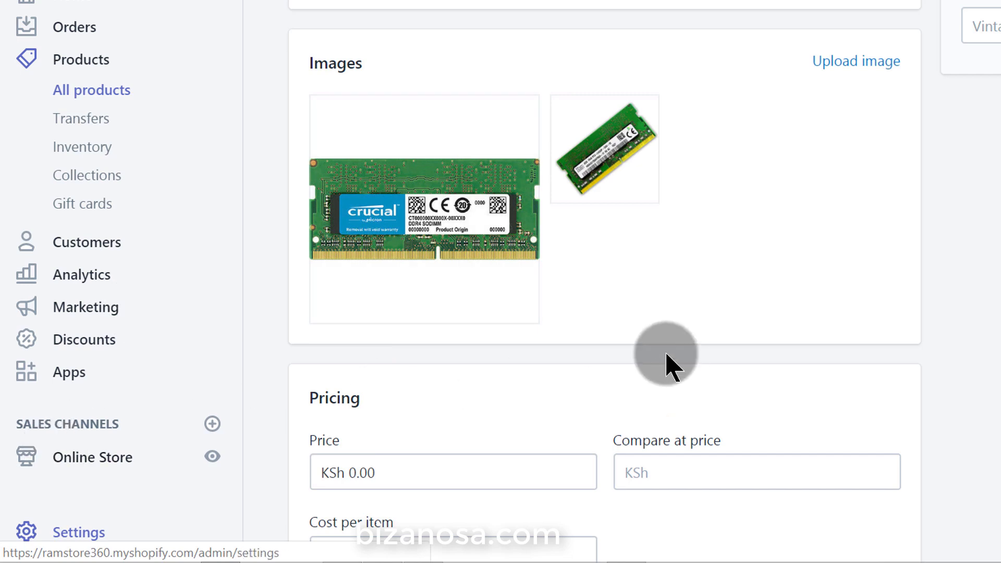
click(379, 469)
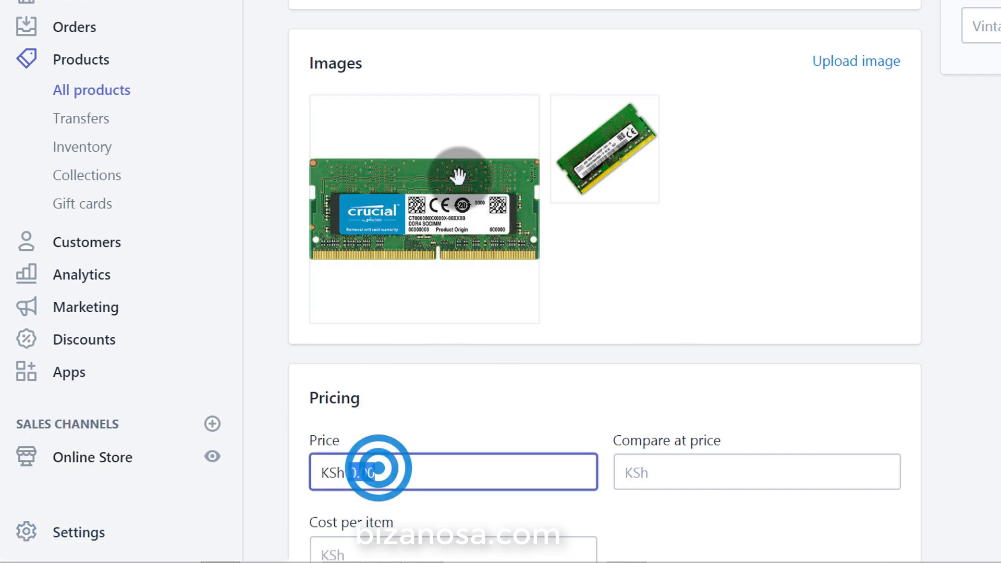
key(ctrl+Tab)
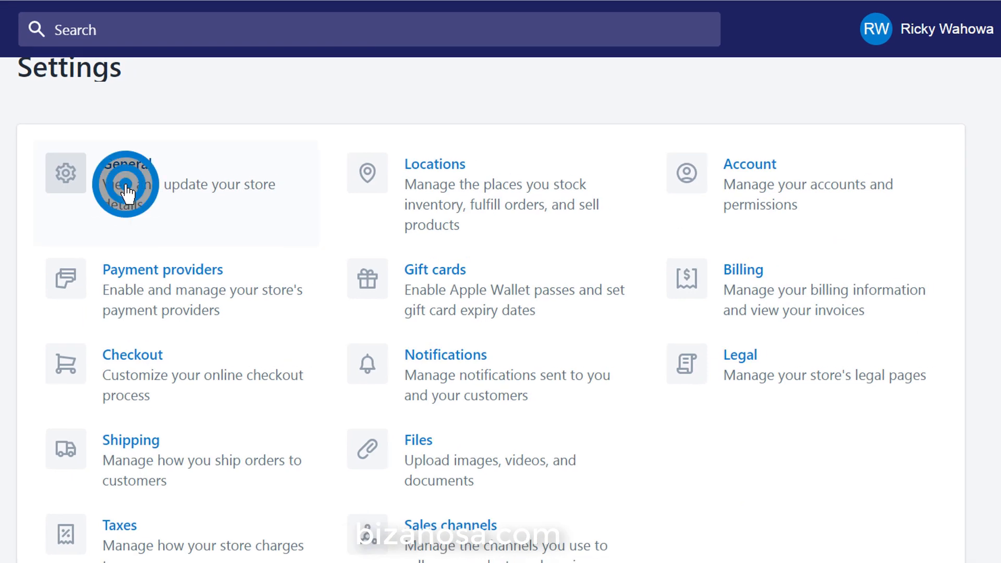
Step: In the General settings, change the store currency to US dollar (USD) and save
click(127, 191)
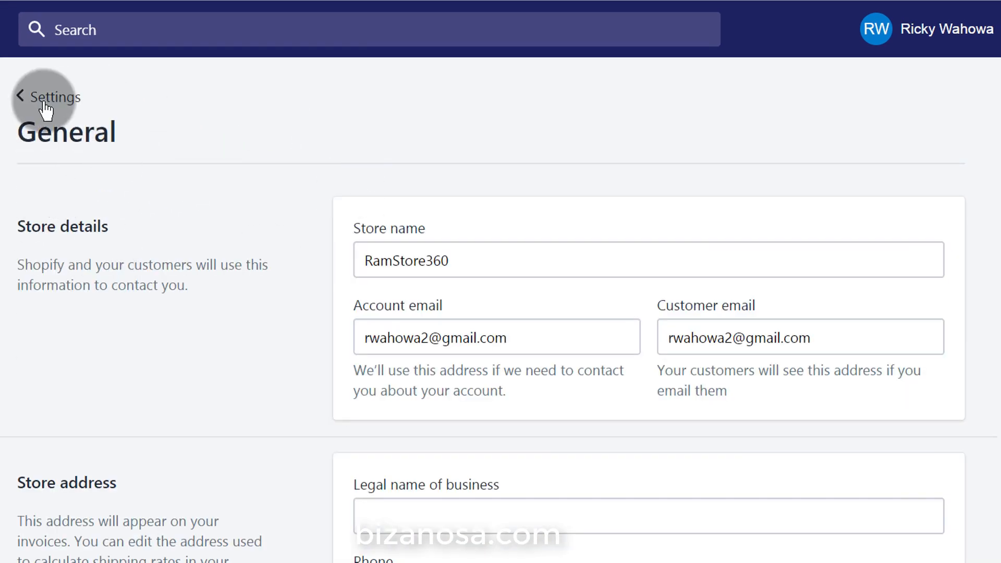
scroll(754, 293, down, 2)
scroll(598, 286, down, 3)
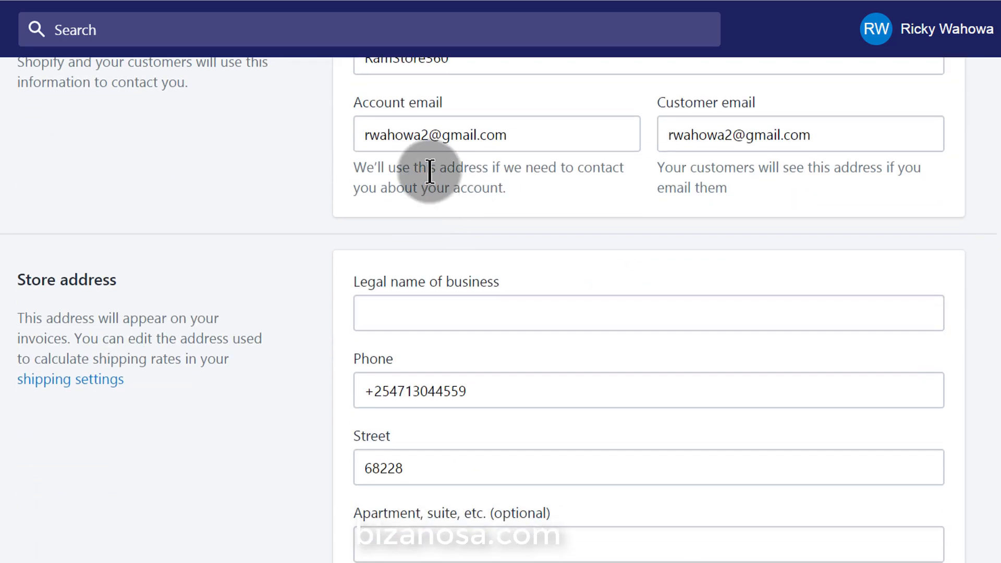
scroll(369, 320, down, 3)
scroll(549, 358, down, 7)
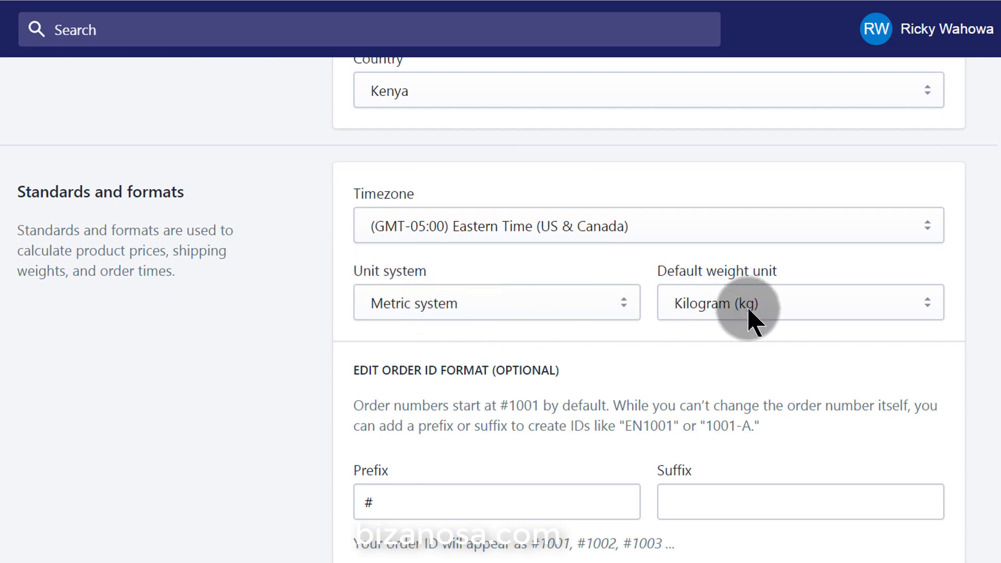
scroll(543, 346, down, 4)
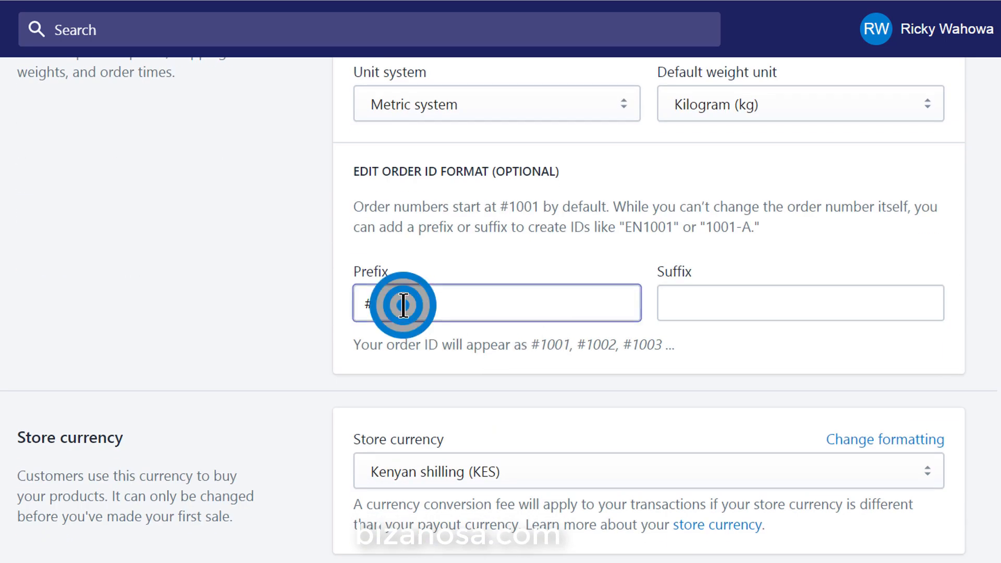
click(430, 479)
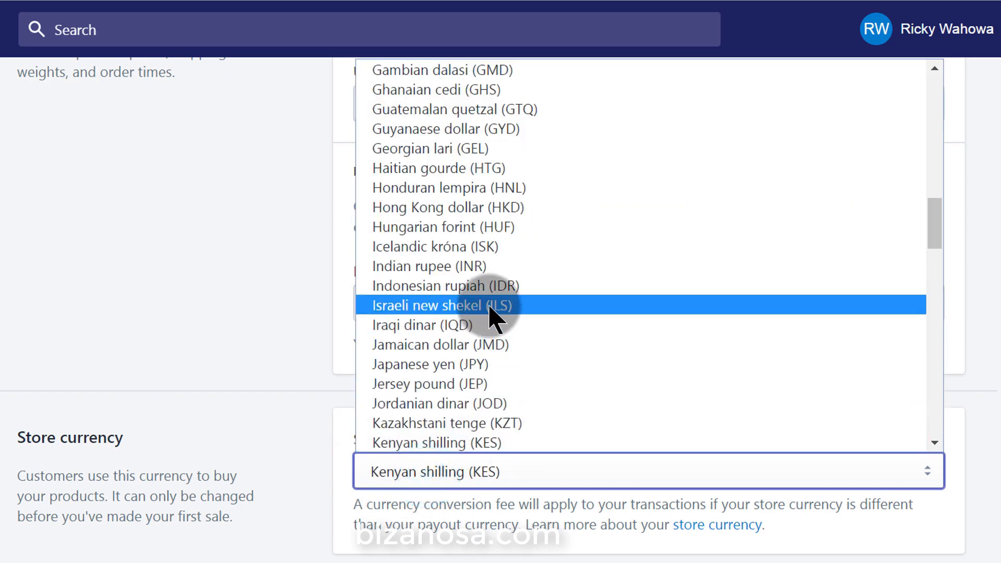
scroll(490, 316, up, 15)
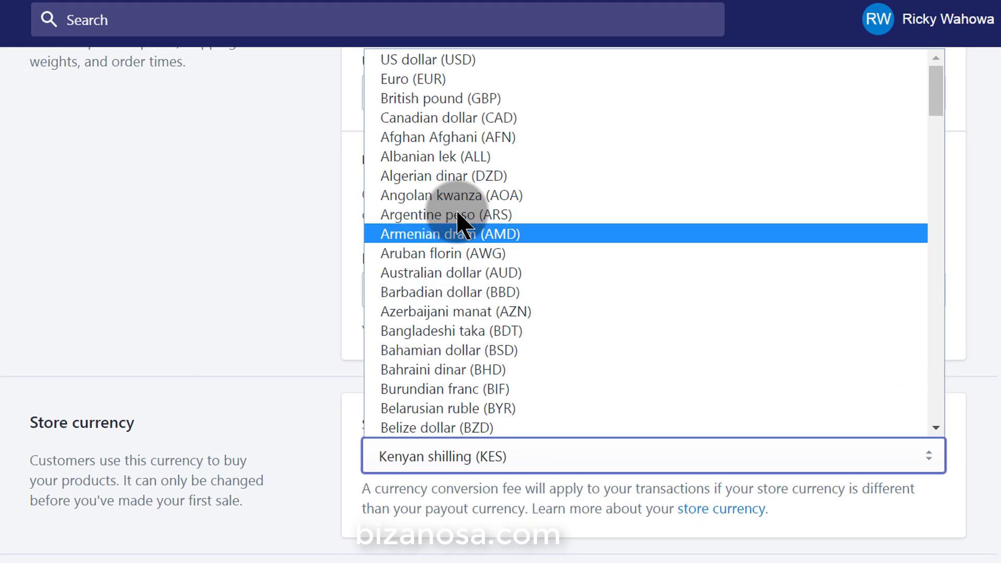
click(428, 70)
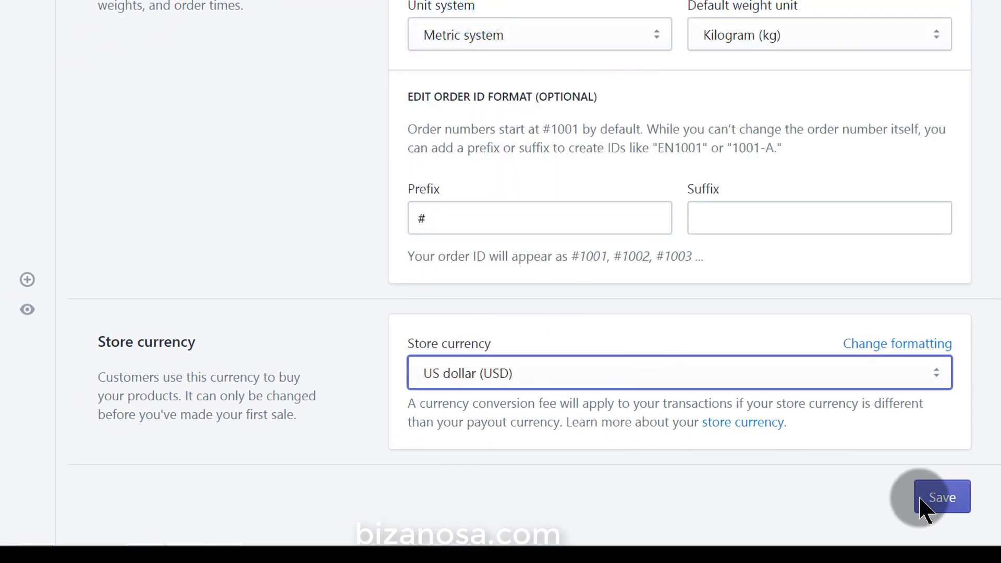
click(924, 509)
Step: Return to the Crucial DDR4 laptop RAM product form and save the new product
scroll(924, 509, up, 7)
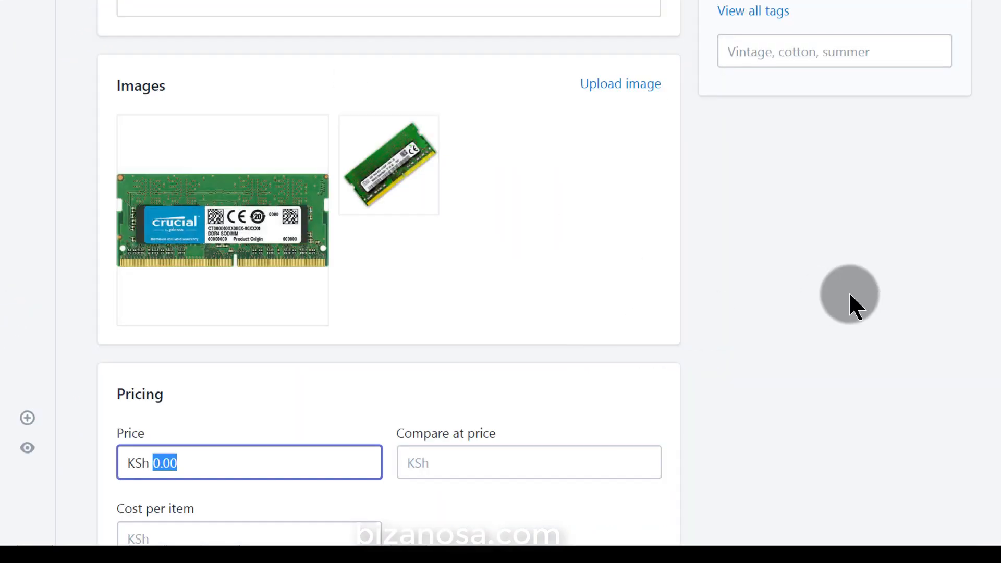
click(852, 290)
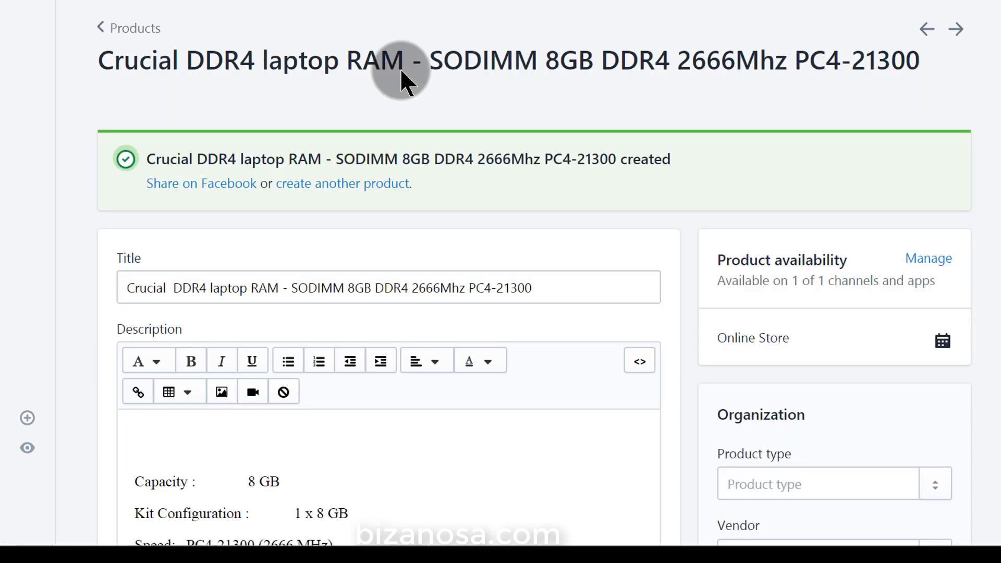
scroll(380, 206, down, 4)
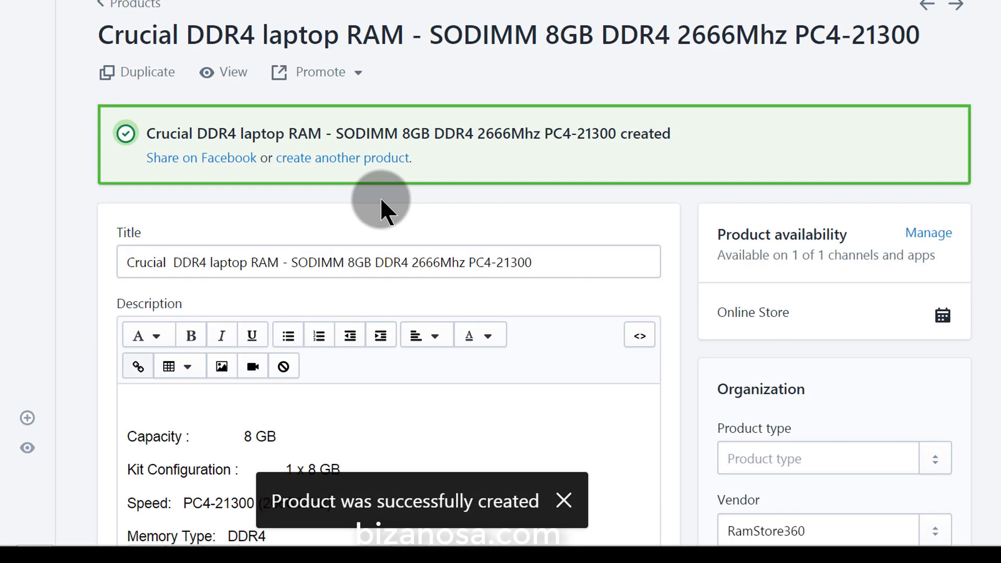
Step: Set the price of the Crucial DDR4 laptop RAM product to $50.00 in its Pricing section
scroll(530, 224, down, 2)
scroll(530, 224, down, 12)
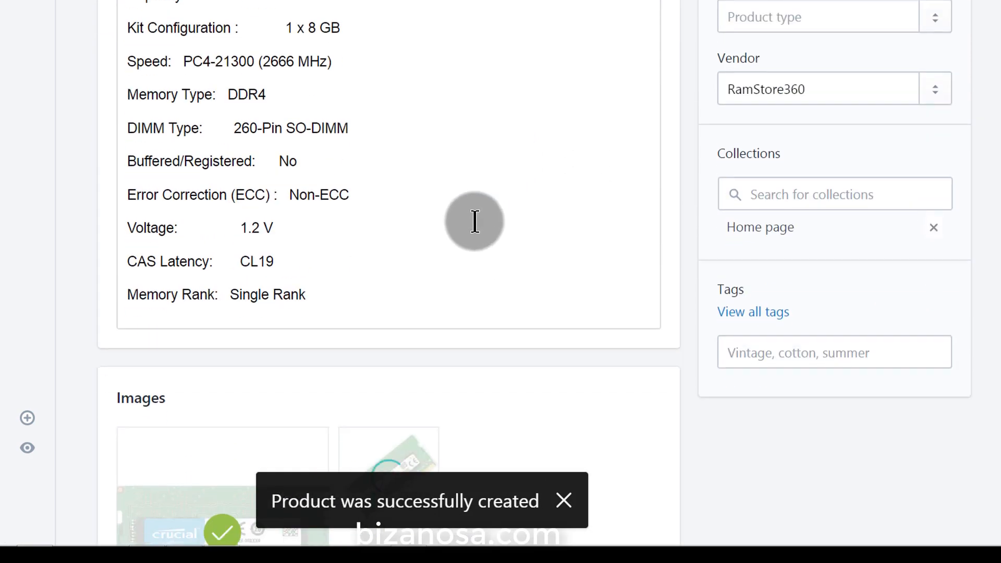
scroll(228, 240, down, 4)
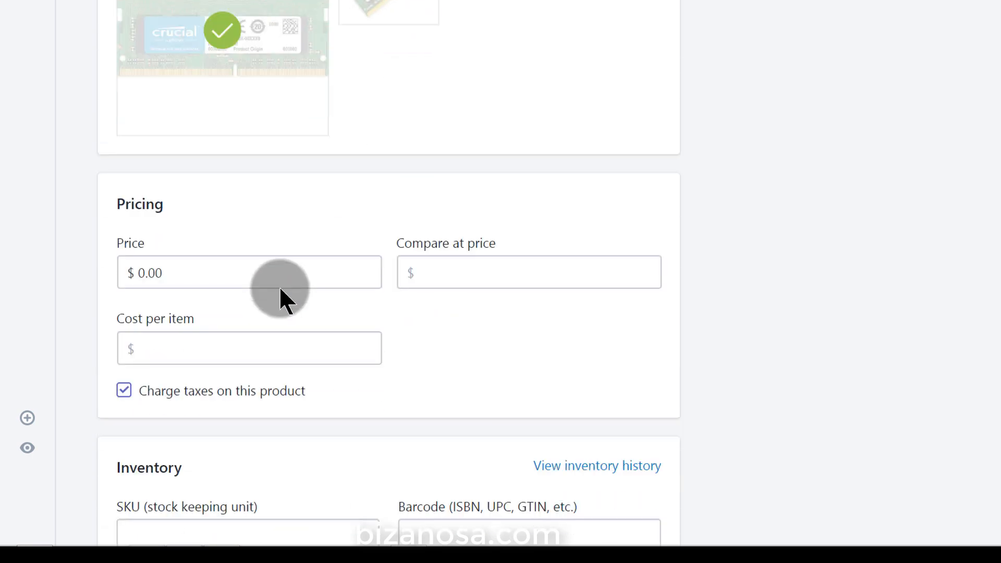
click(180, 215)
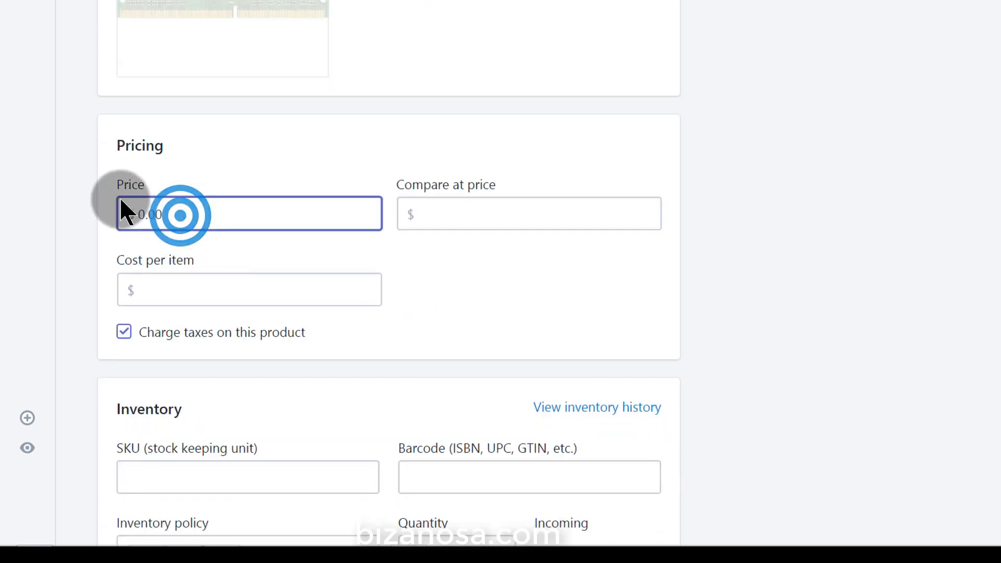
click(198, 230)
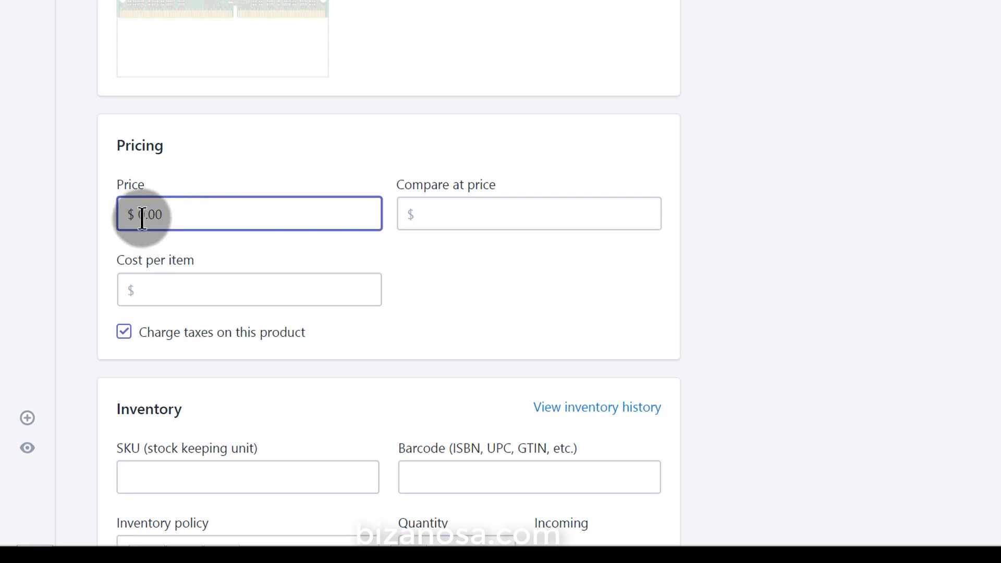
click(83, 252)
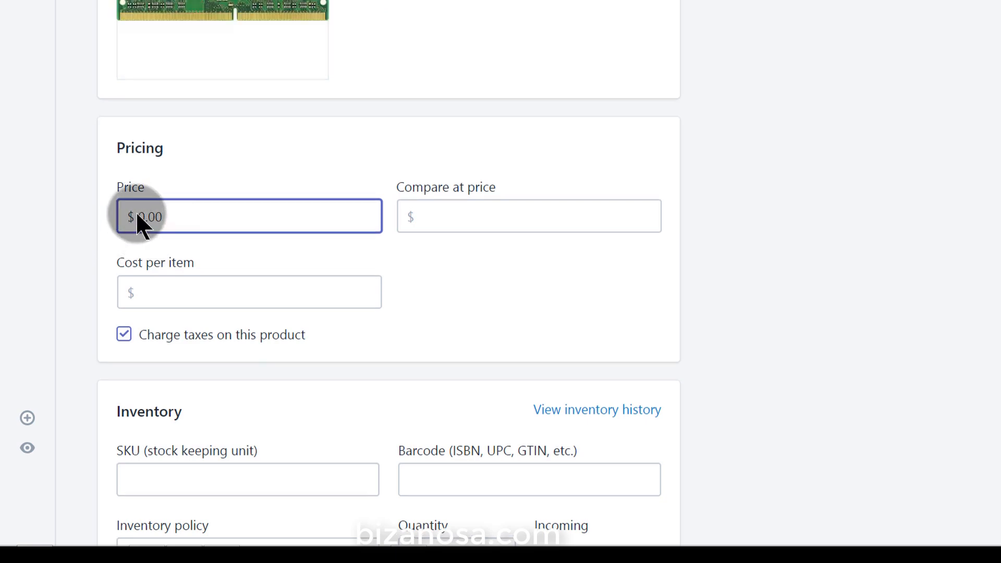
scroll(368, 245, up, 2)
scroll(369, 245, down, 4)
scroll(368, 248, down, 7)
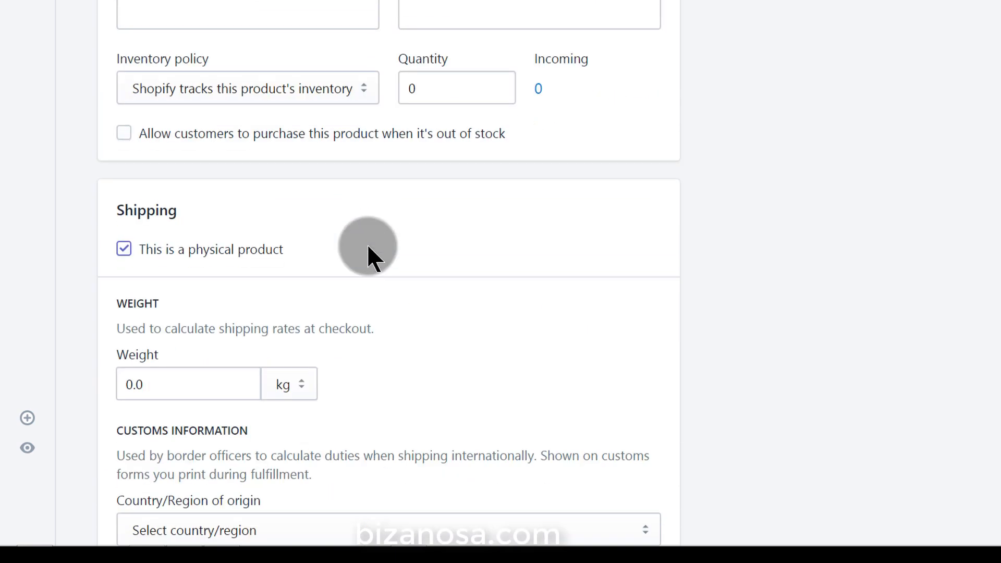
scroll(355, 258, up, 5)
click(146, 29)
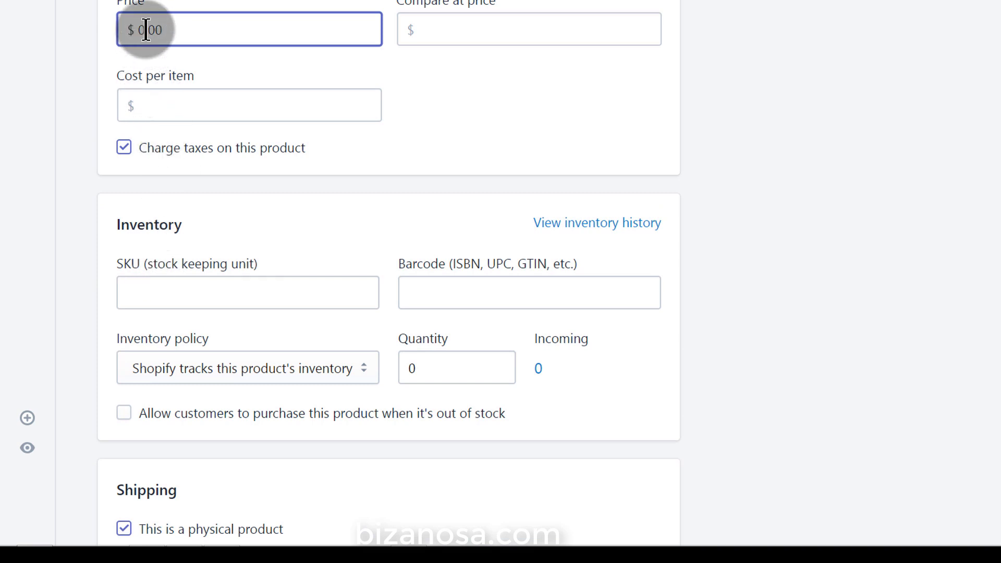
click(141, 30)
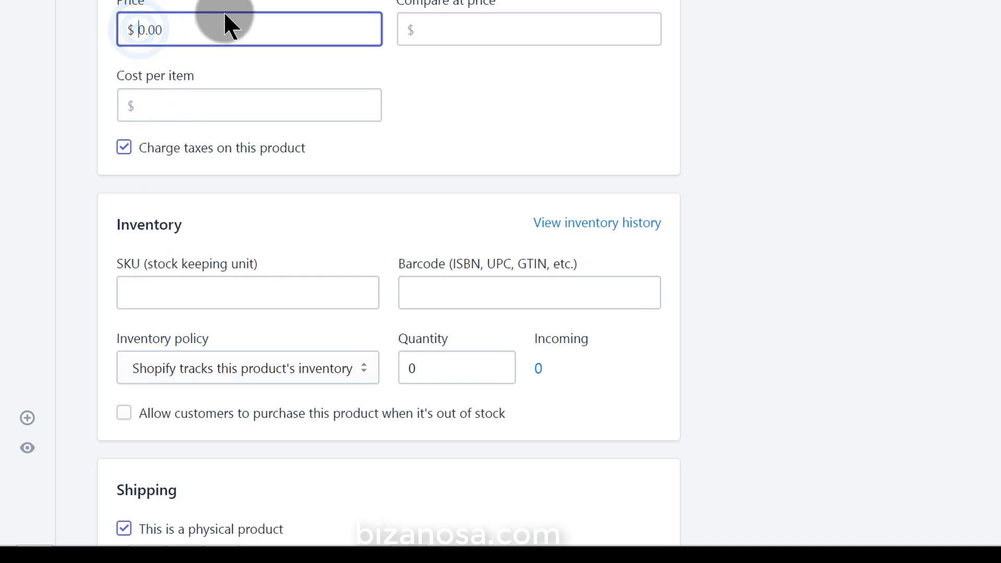
text(50)
scroll(469, 133, up, 2)
click(469, 132)
scroll(440, 214, down, 2)
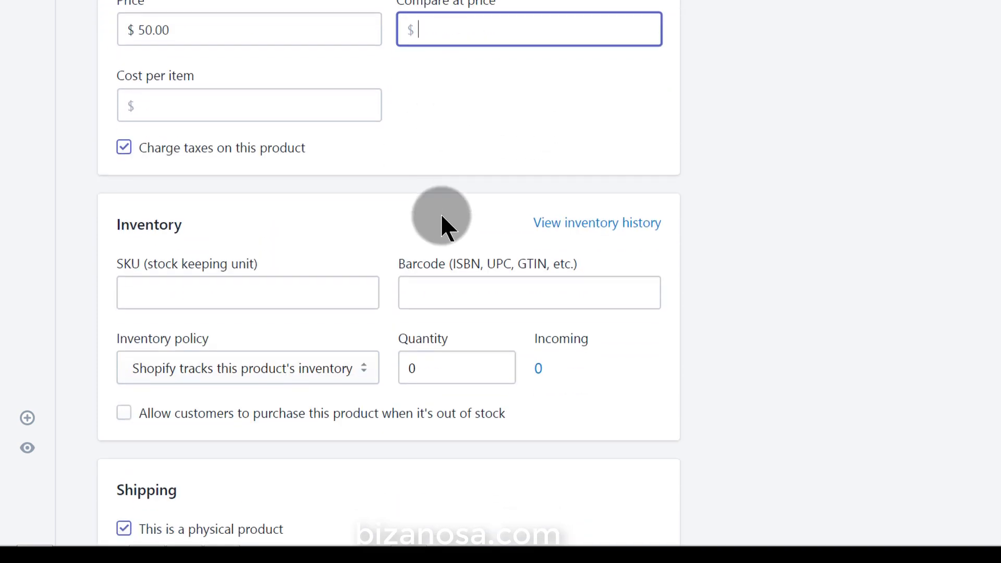
click(124, 149)
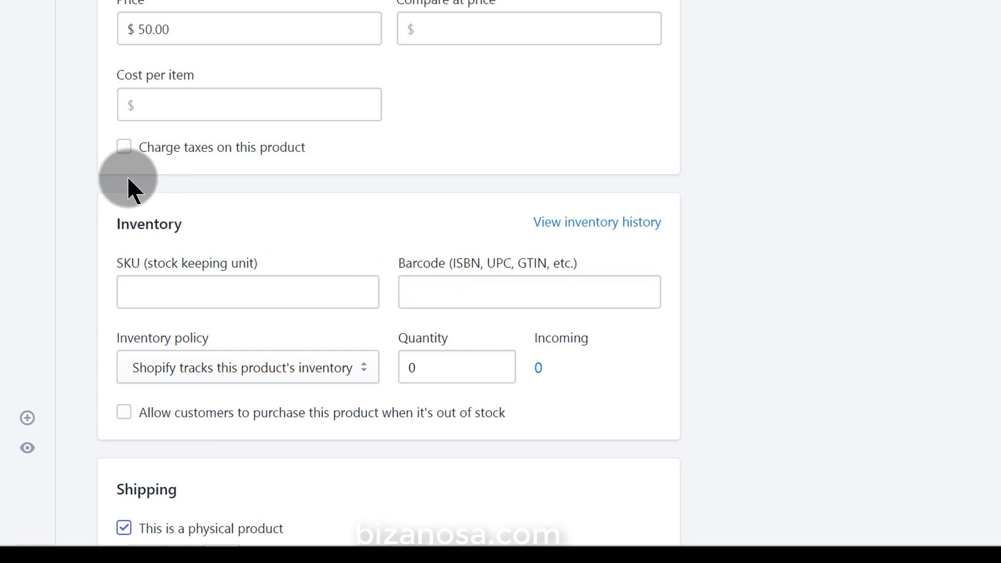
click(125, 148)
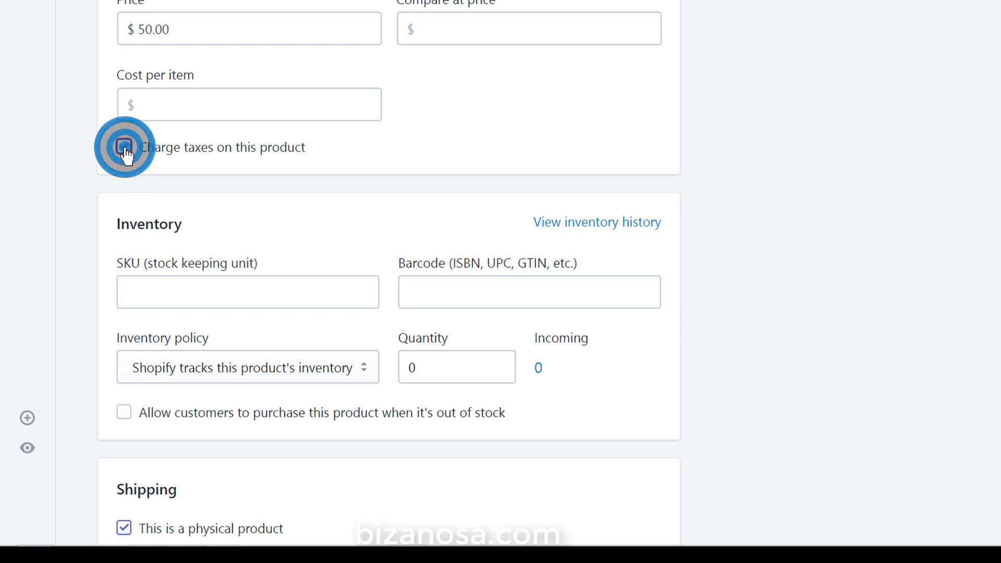
click(127, 147)
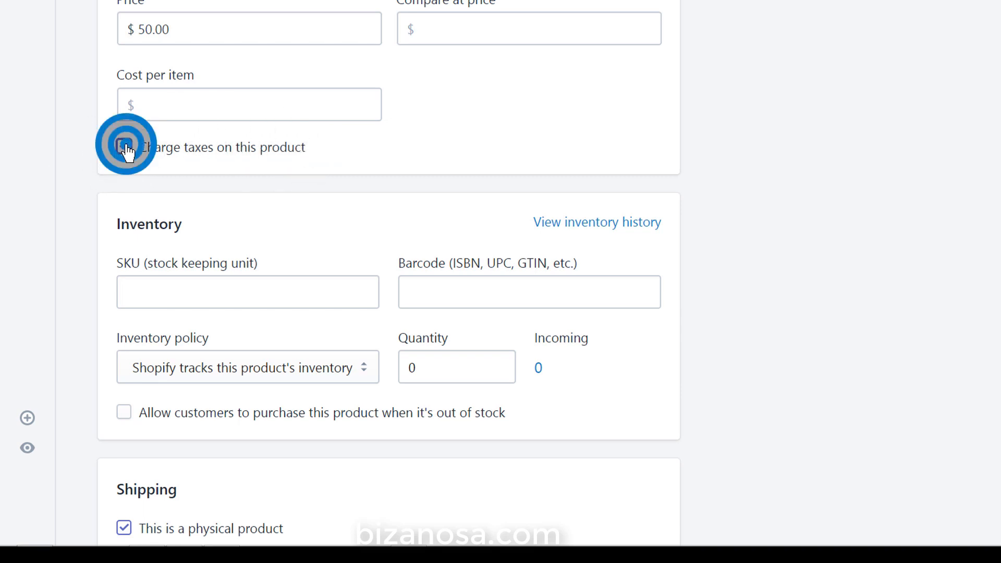
click(126, 148)
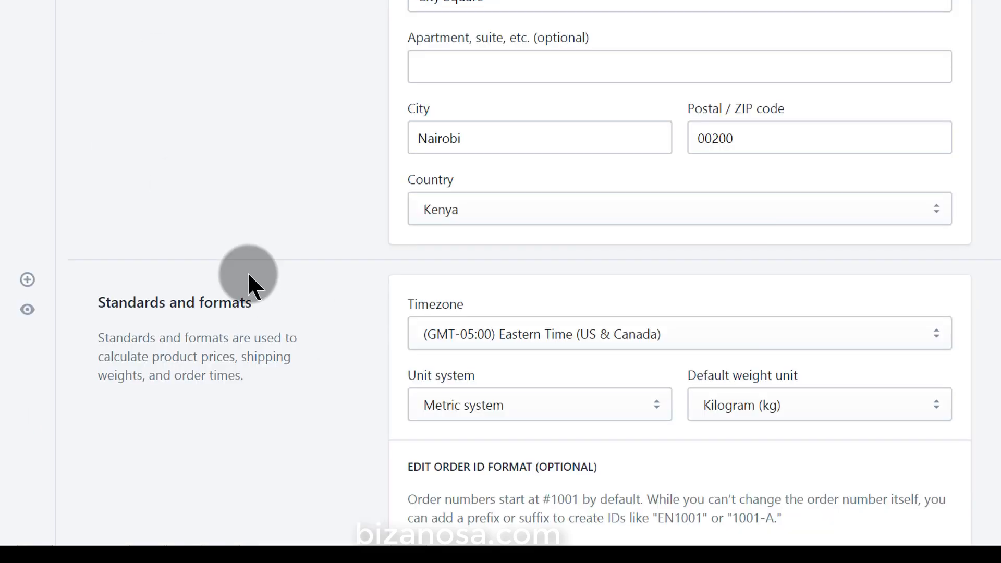
Step: Go from the store's General settings to the Taxes settings and examine the tax regions and tax calculation options
scroll(248, 275, up, 10)
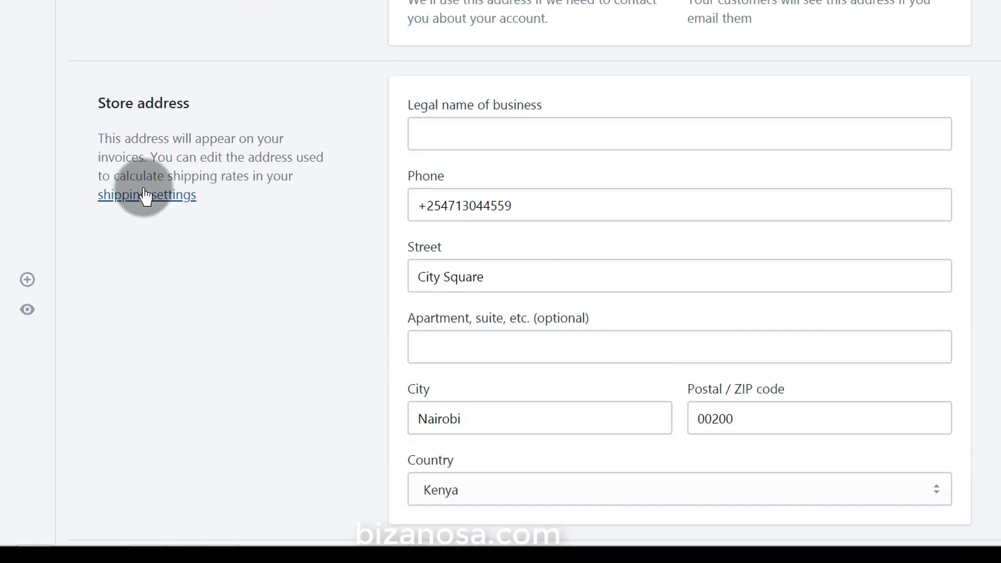
click(112, 27)
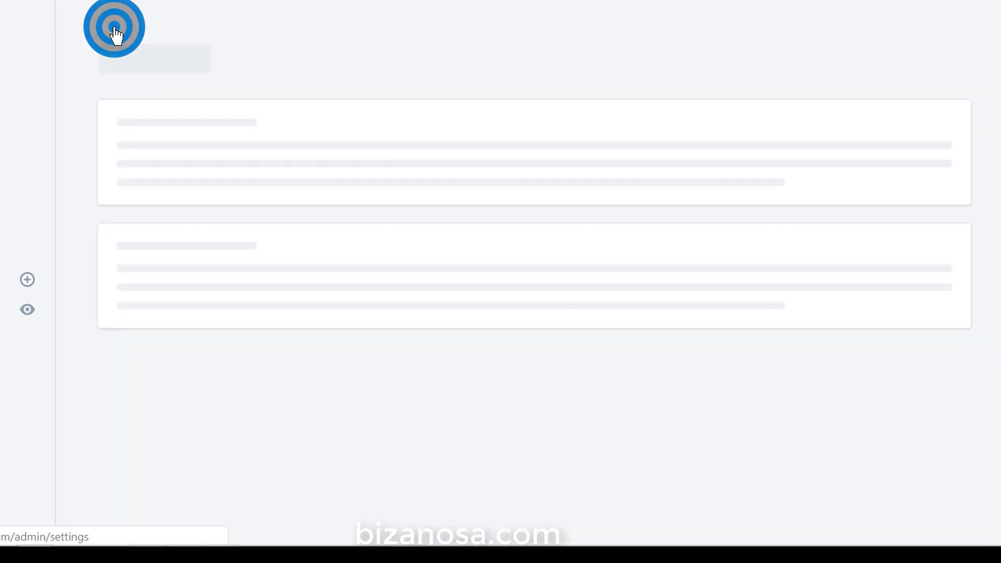
scroll(240, 261, down, 1)
click(224, 435)
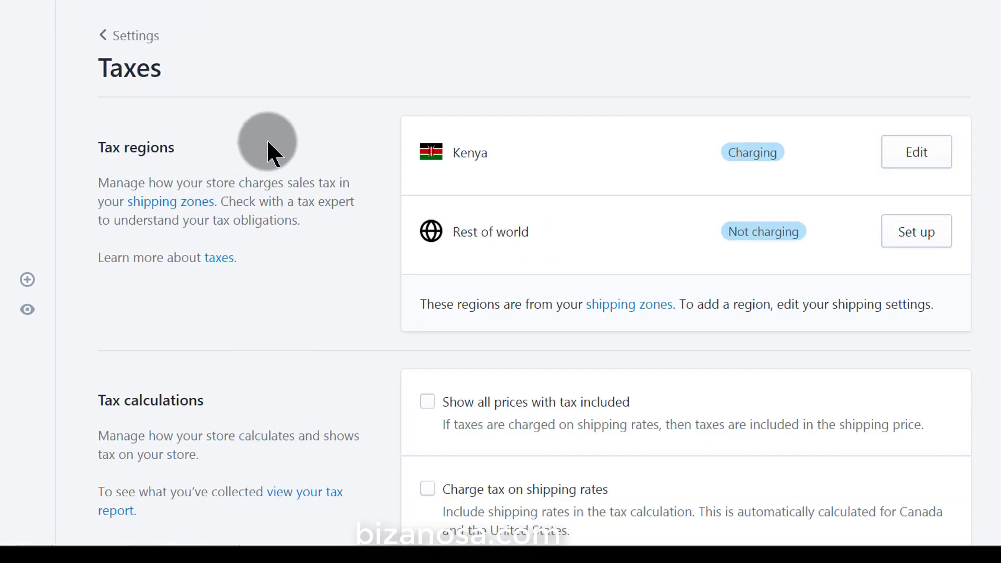
scroll(522, 281, down, 2)
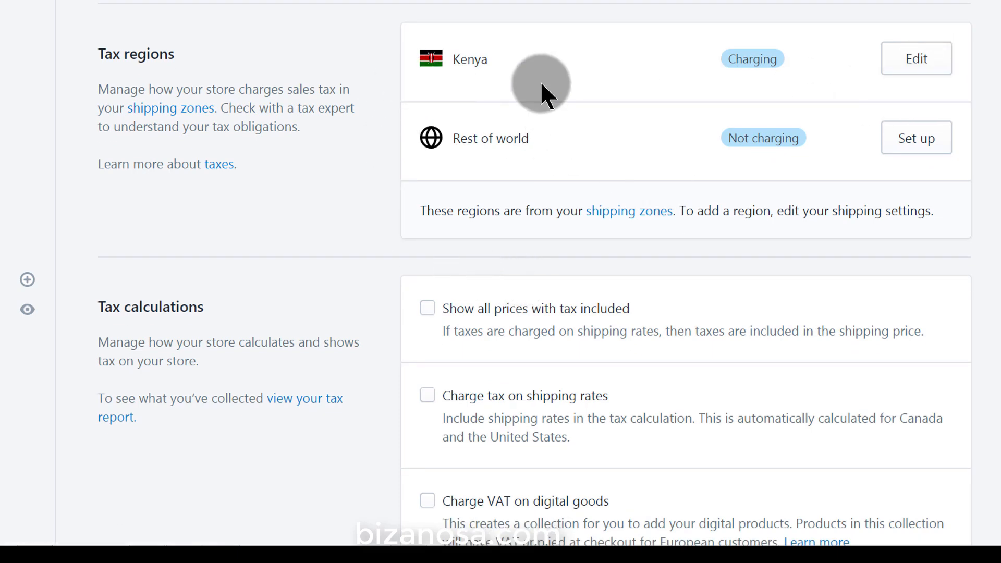
scroll(416, 268, down, 3)
scroll(447, 251, up, 5)
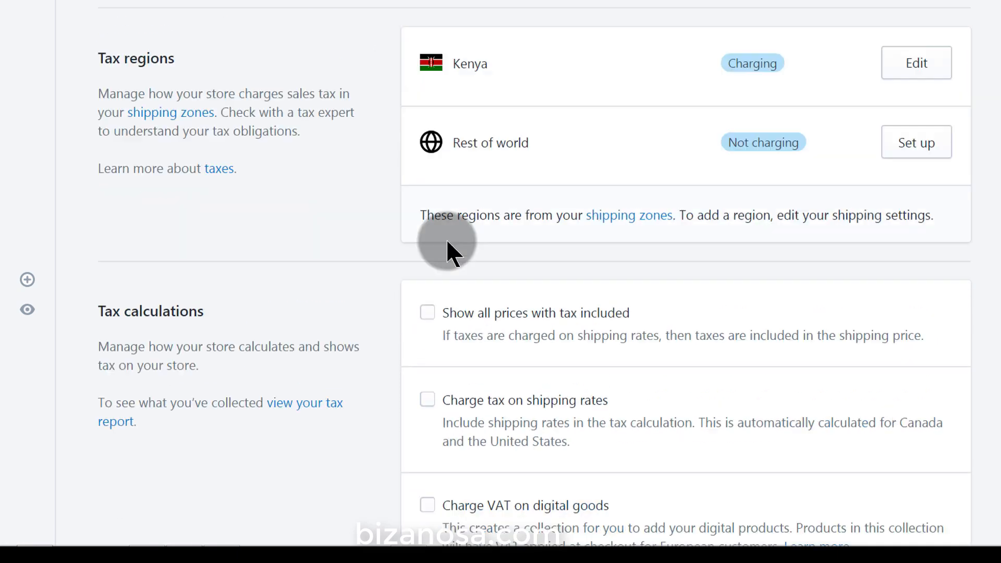
Step: Open the Kenya and Rest of World tax regions in turn and check the base country tax of each
click(920, 157)
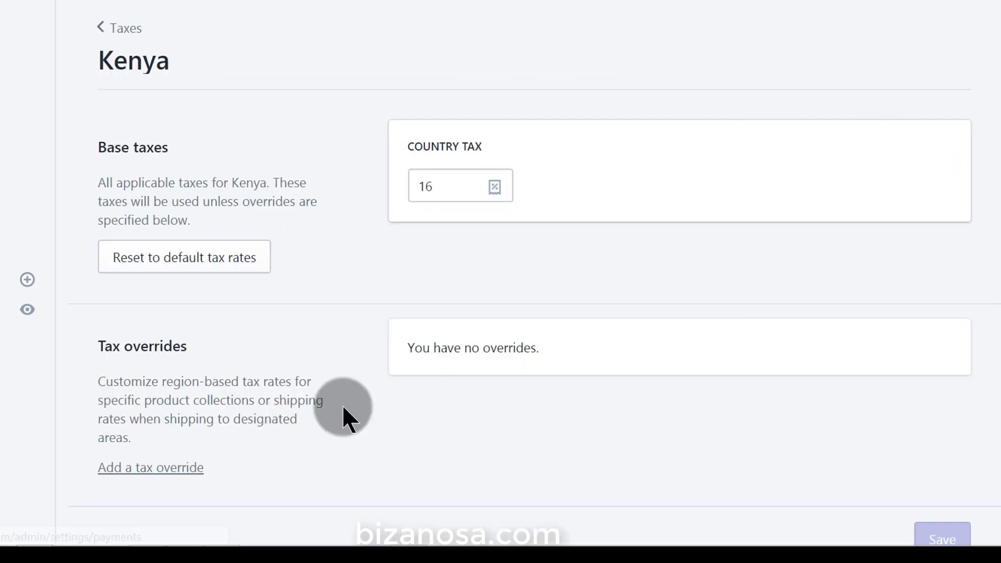
click(446, 187)
double_click(448, 187)
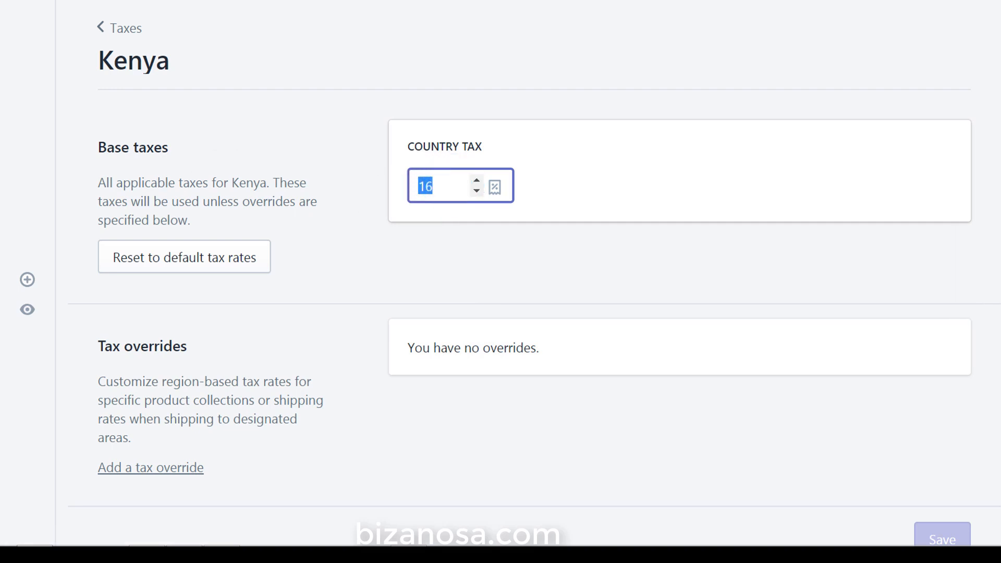
key(alt+Left)
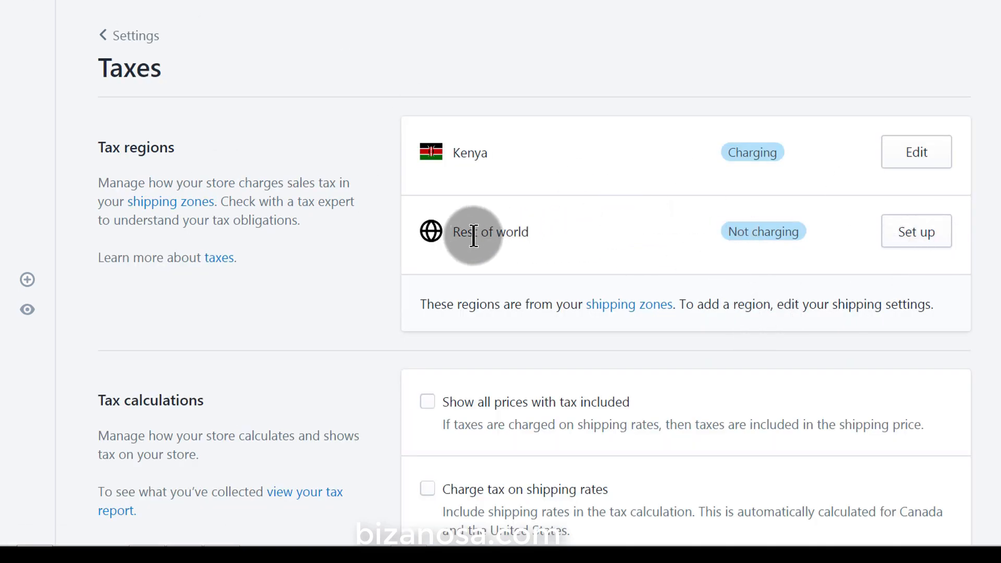
click(928, 238)
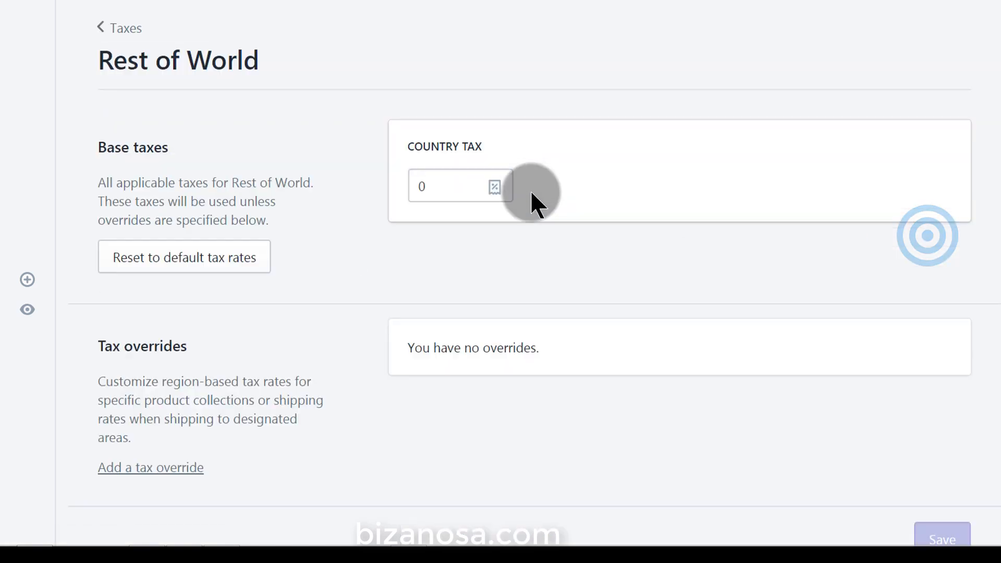
click(445, 181)
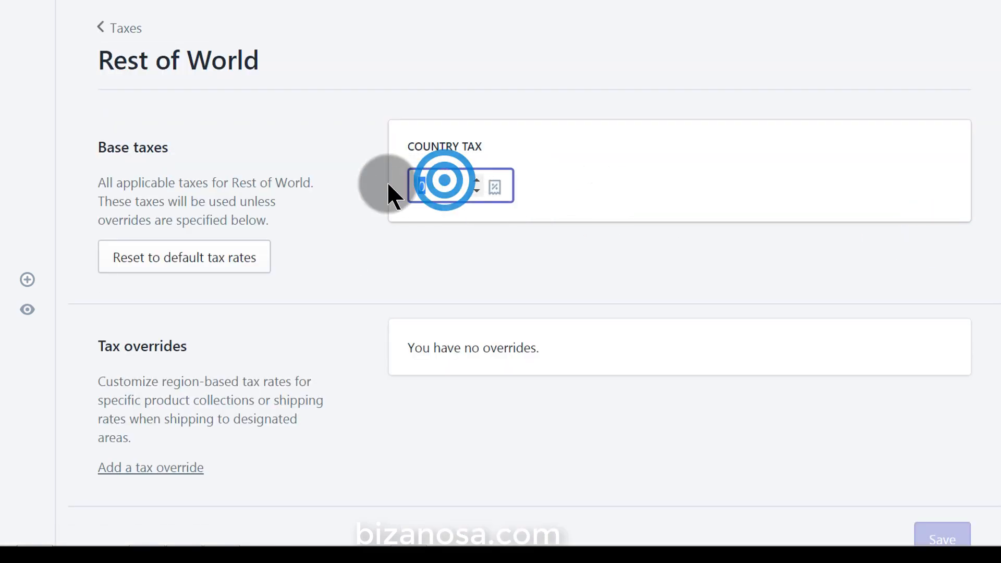
click(433, 180)
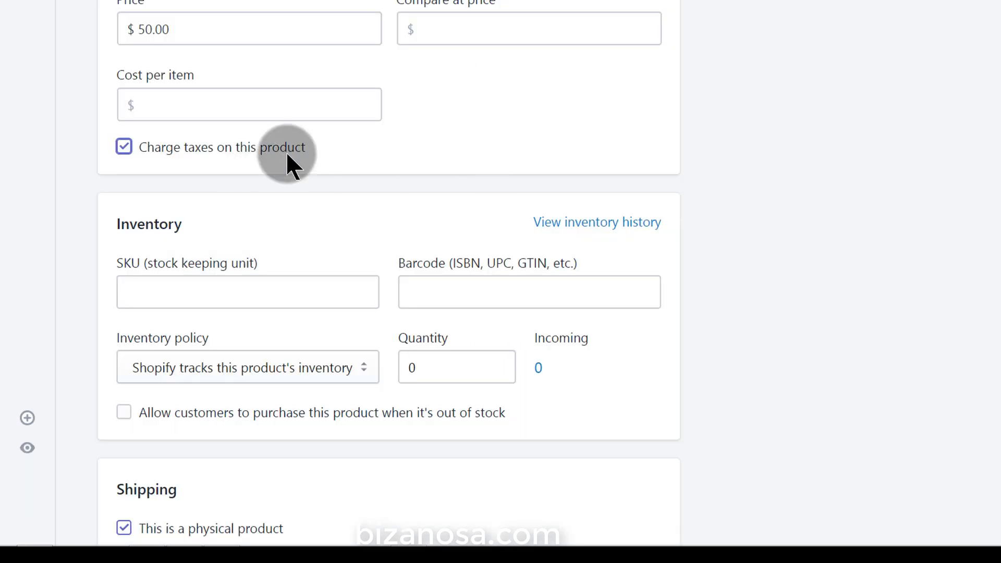
Step: Turn off charging taxes on the RAM product in its Pricing section
scroll(245, 157, up, 3)
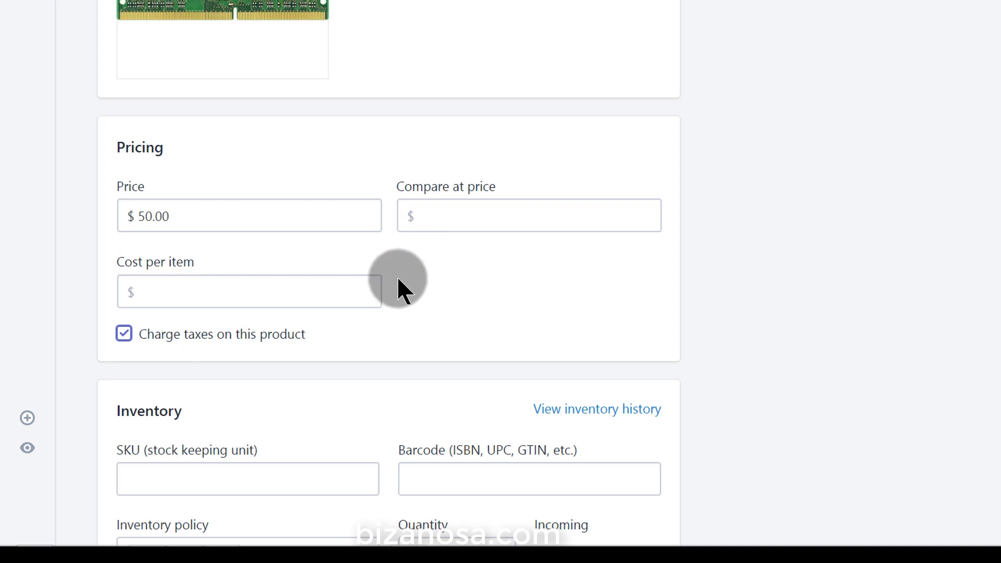
click(198, 218)
click(227, 295)
scroll(543, 260, down, 4)
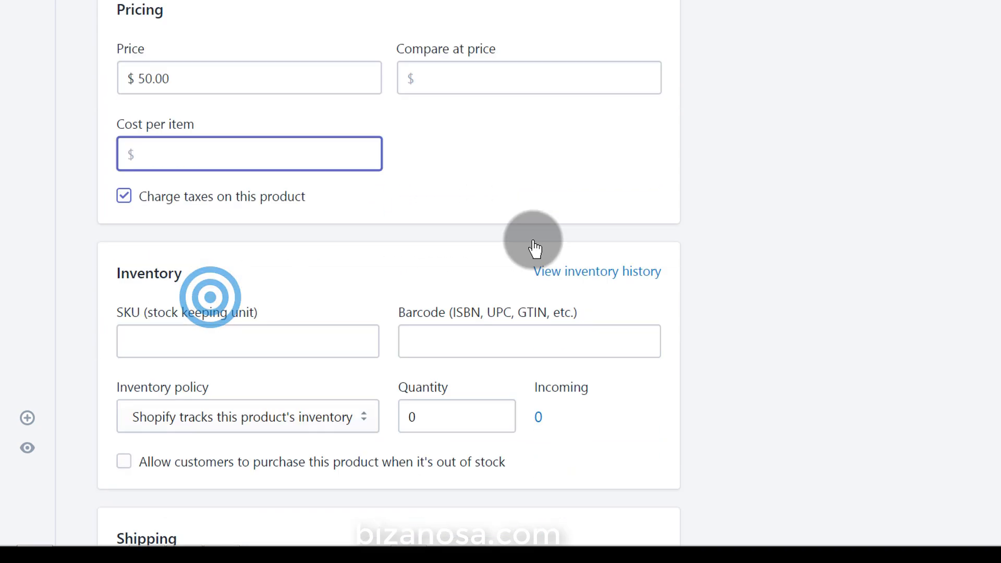
scroll(252, 147, up, 4)
scroll(367, 197, down, 5)
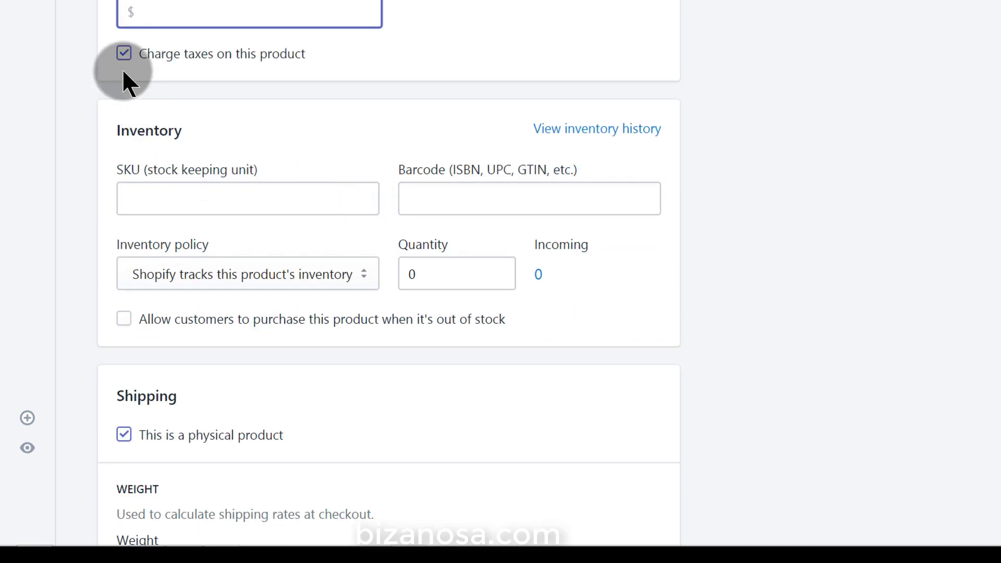
click(124, 52)
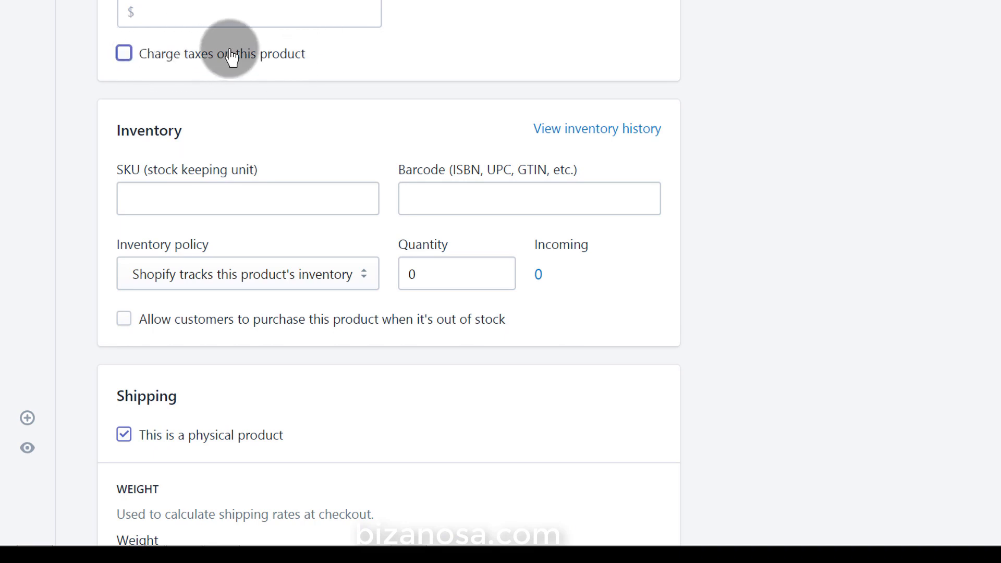
Step: Copy the words "Crucial DDR4" from the product name in the creation banner for use as the SKU
scroll(261, 97, down, 2)
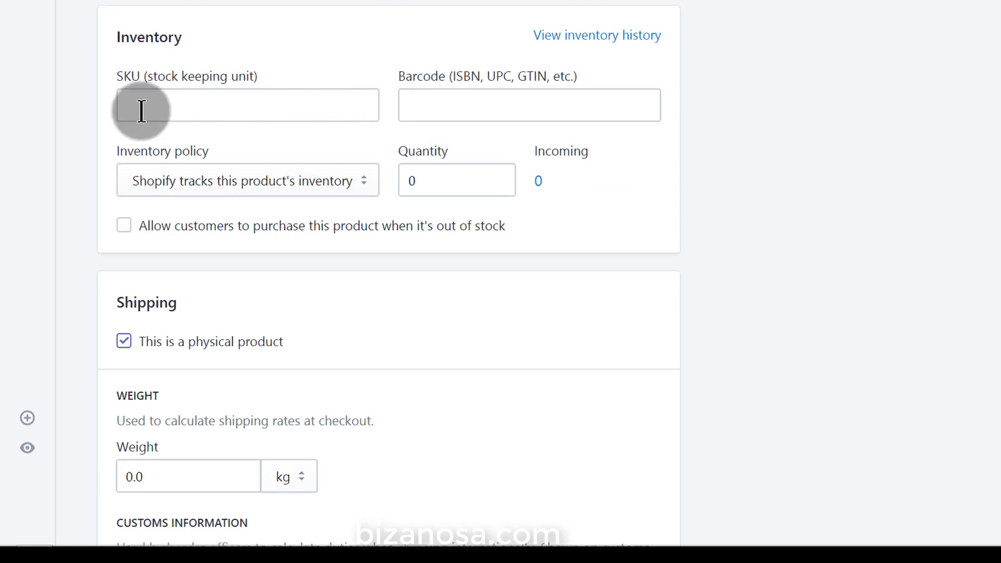
click(170, 104)
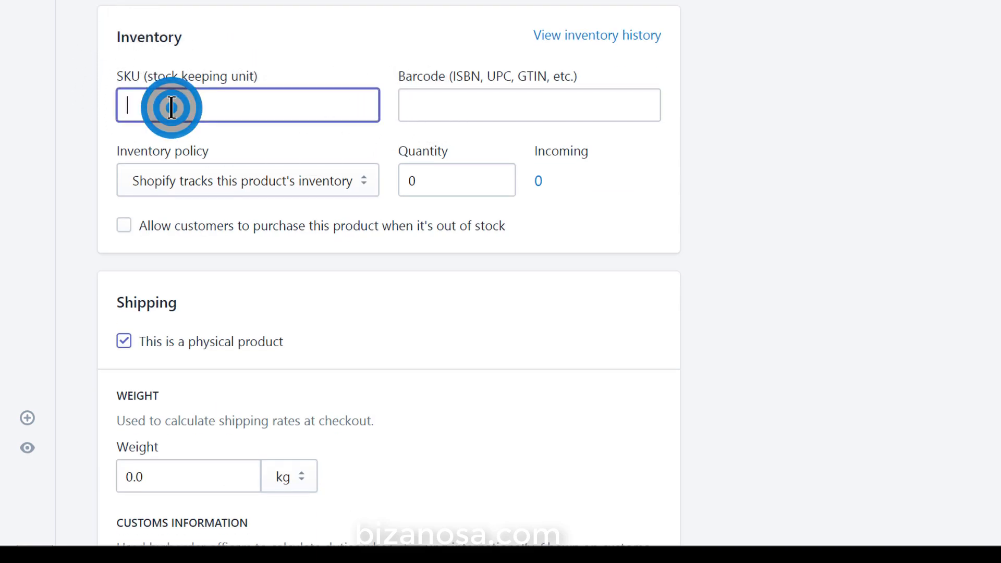
scroll(220, 90, up, 5)
scroll(257, 286, up, 10)
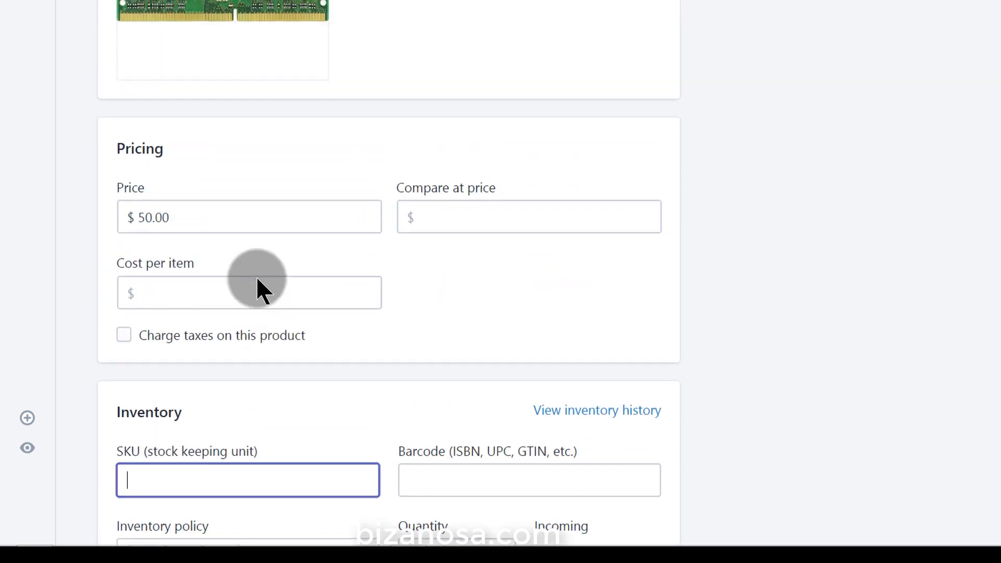
scroll(258, 272, up, 3)
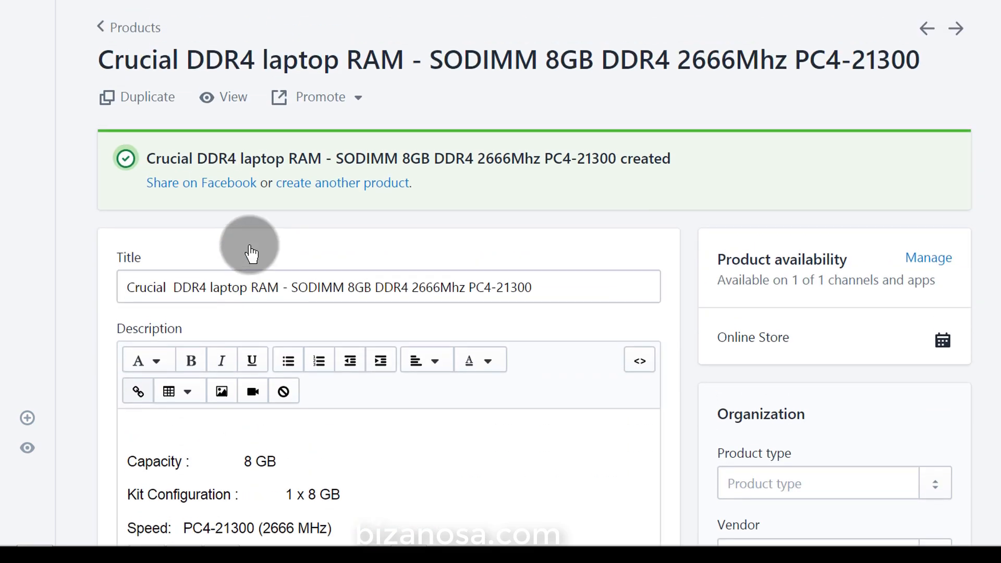
click(148, 159)
drag(148, 159, 232, 158)
right_click(222, 159)
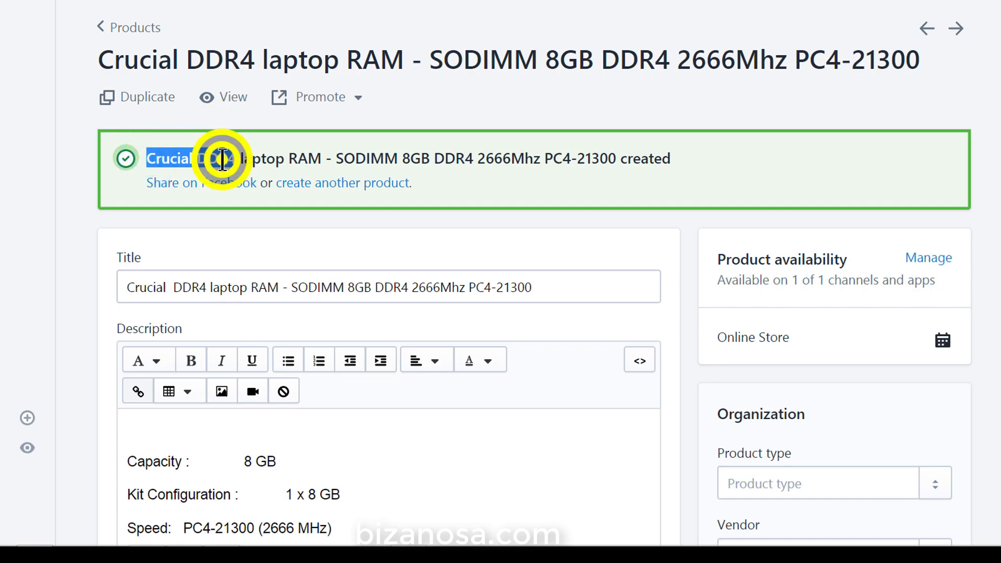
click(270, 172)
Step: Paste the copied words into the product's SKU, remove the space and prefix 8GB so it reads 8GBCrucialDDR4
scroll(290, 271, down, 20)
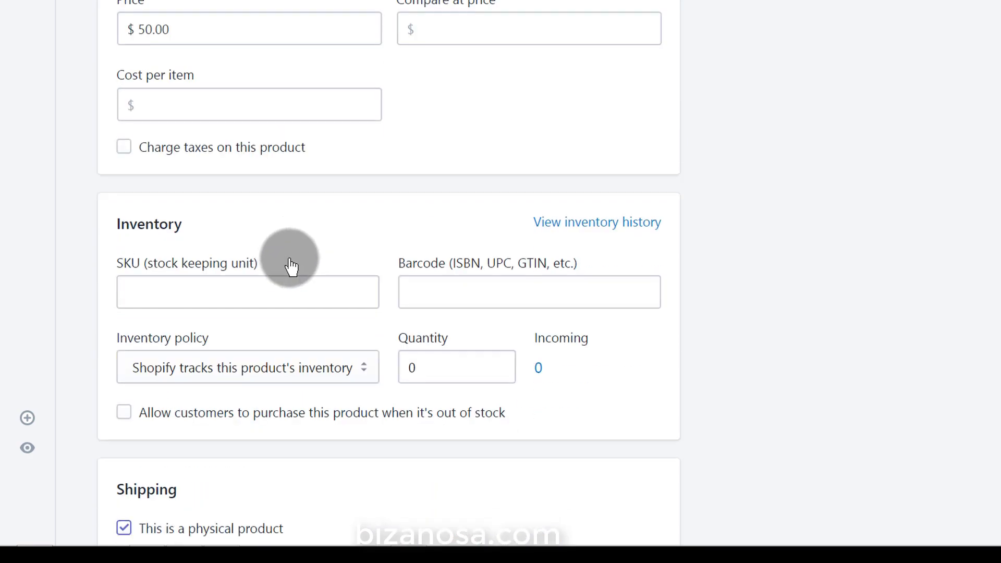
scroll(288, 263, down, 2)
click(152, 101)
right_click(155, 101)
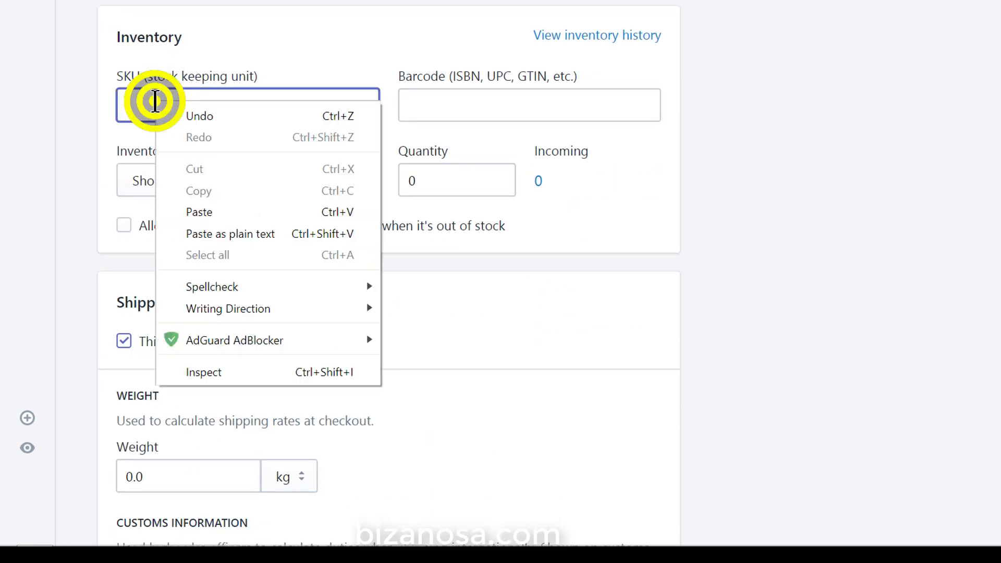
click(204, 210)
click(171, 106)
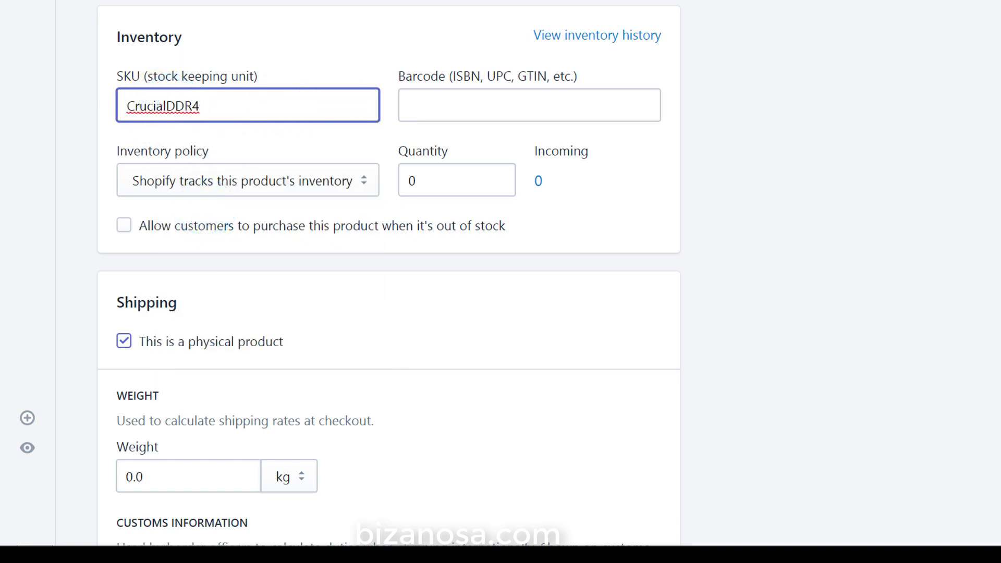
click(125, 105)
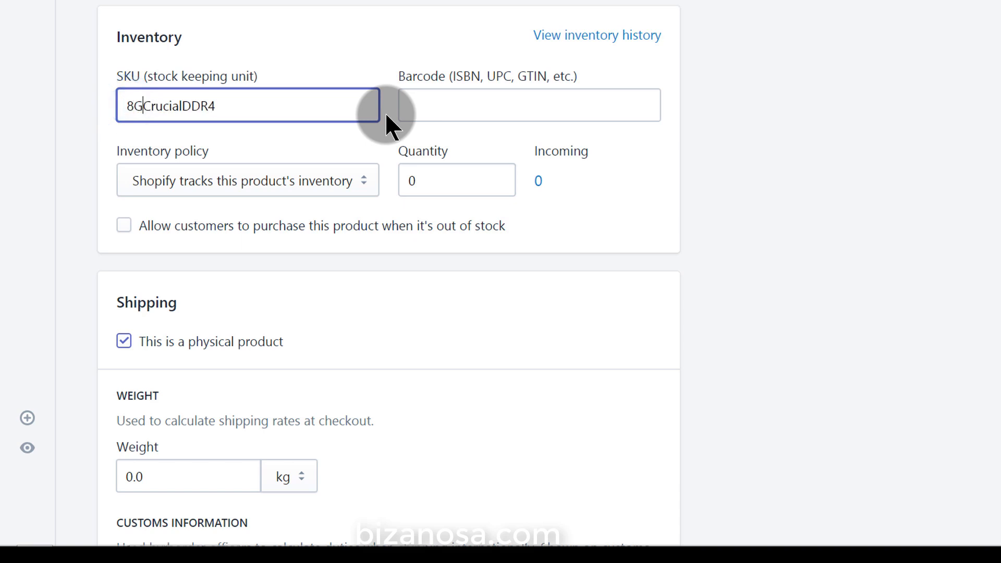
click(233, 111)
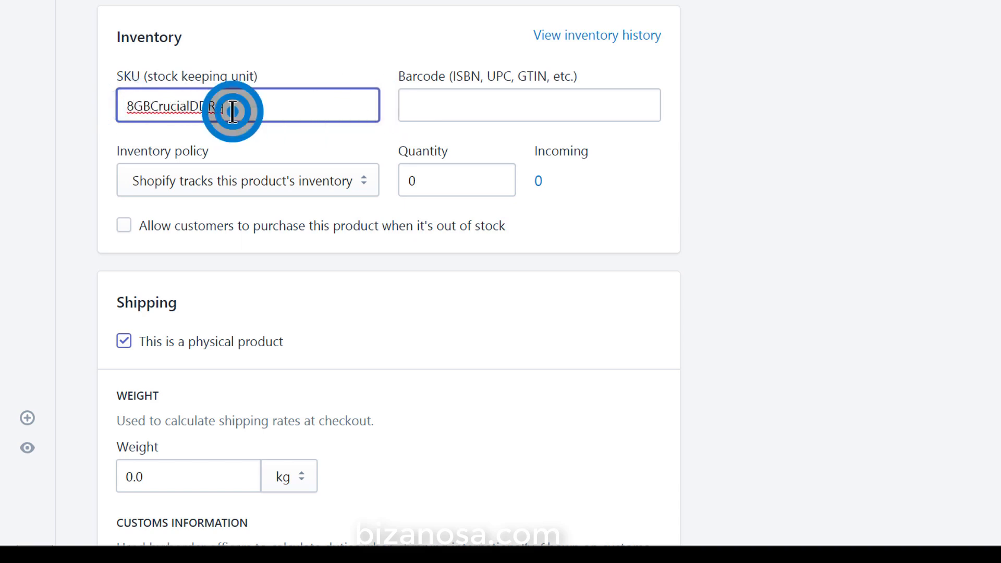
click(465, 109)
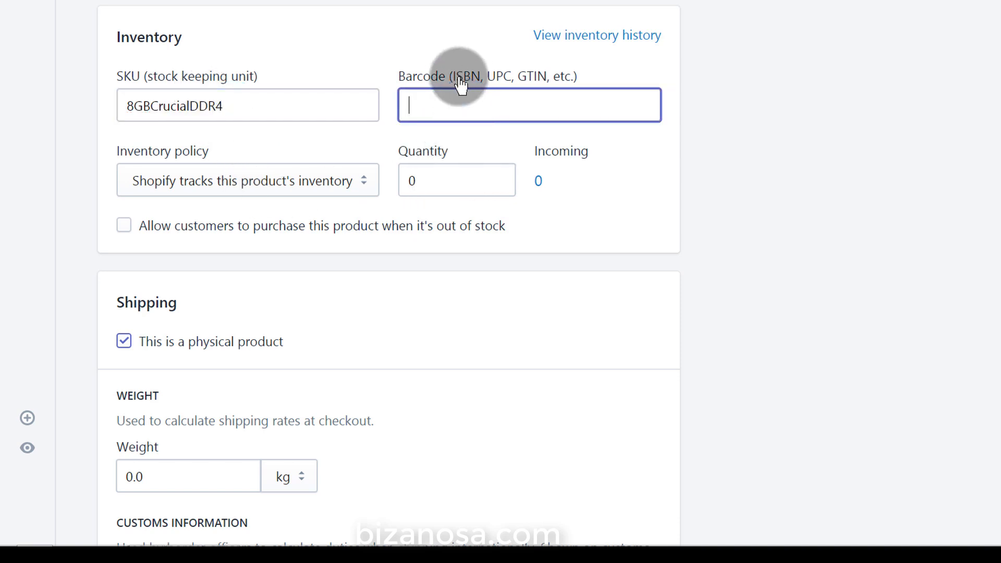
click(450, 114)
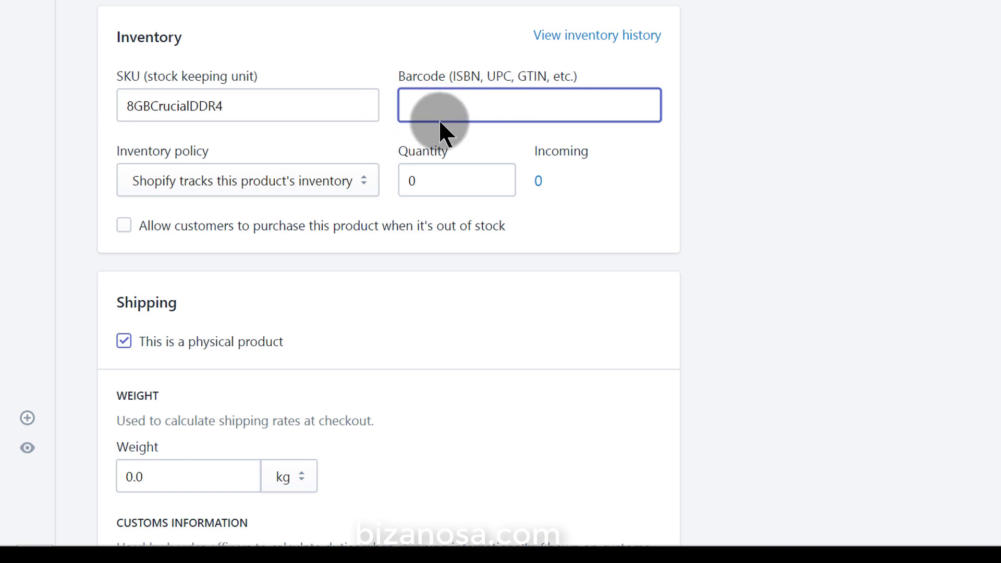
click(418, 100)
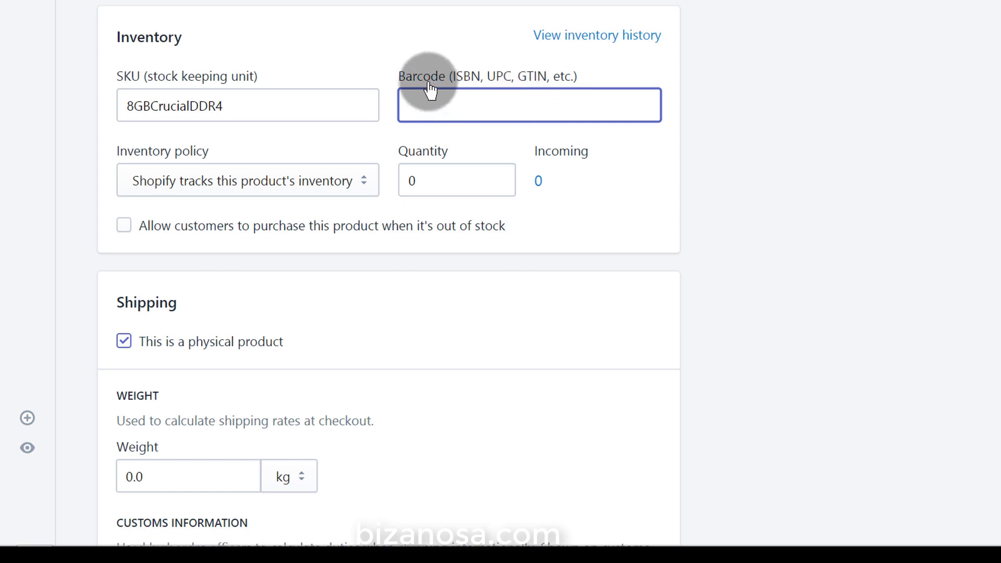
Step: Choose "Shopify tracks this product's inventory" as the inventory policy and set the product's quantity to 10
scroll(185, 180, down, 2)
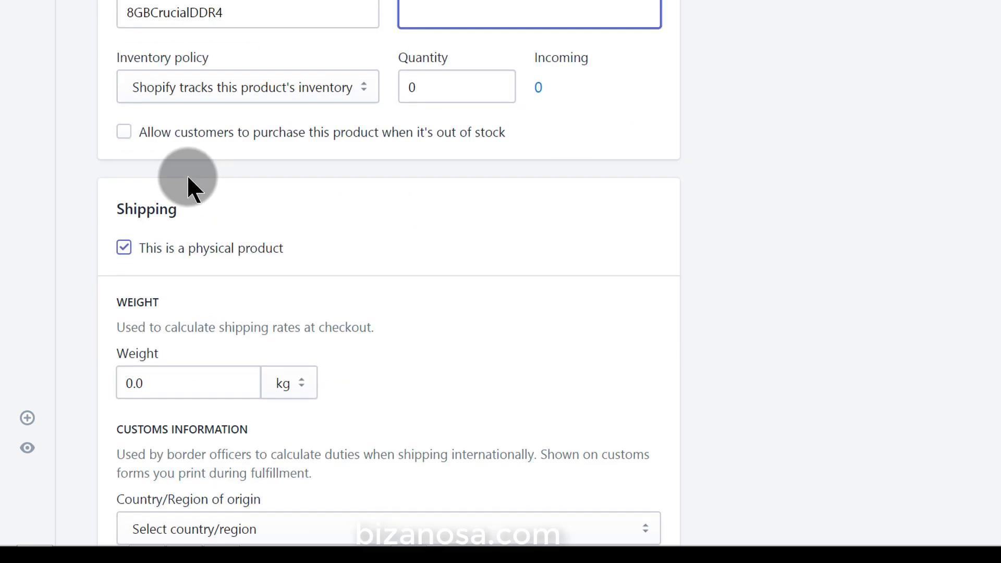
click(228, 105)
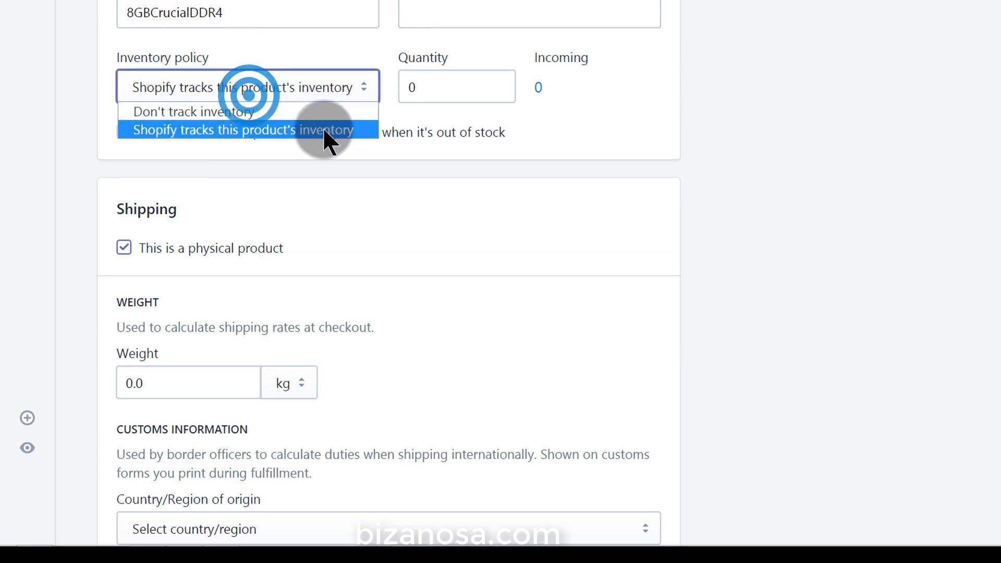
click(211, 126)
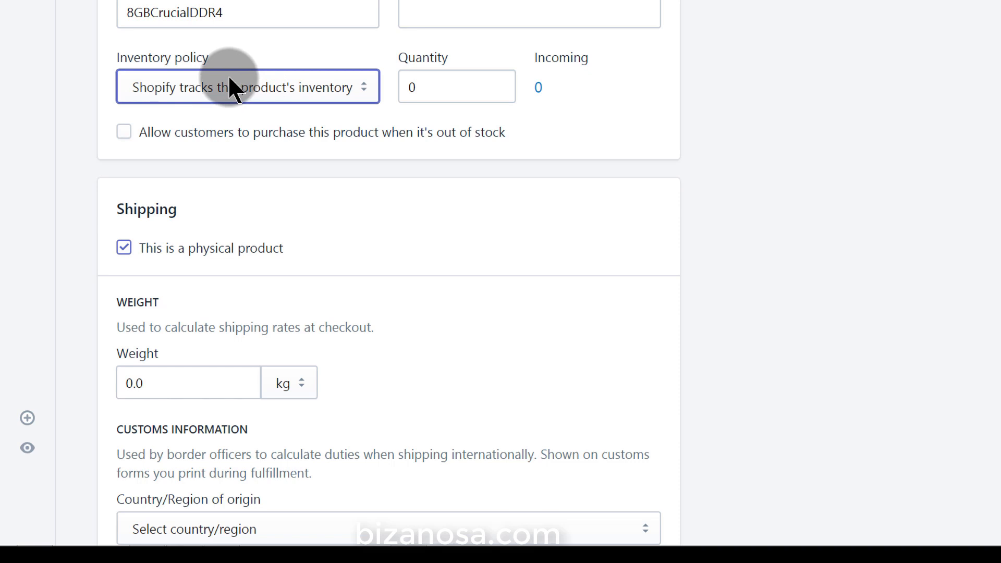
click(421, 87)
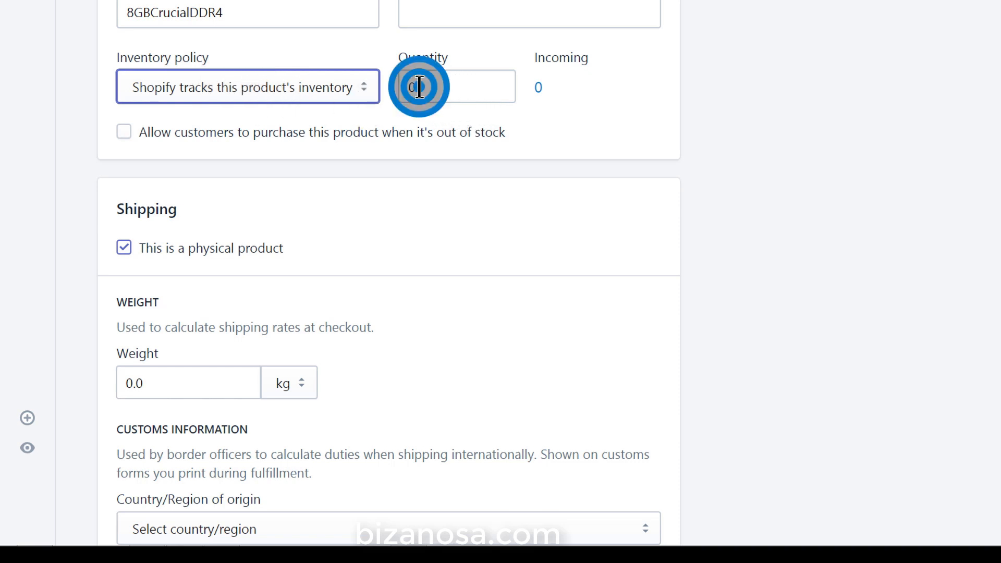
drag(419, 87, 408, 88)
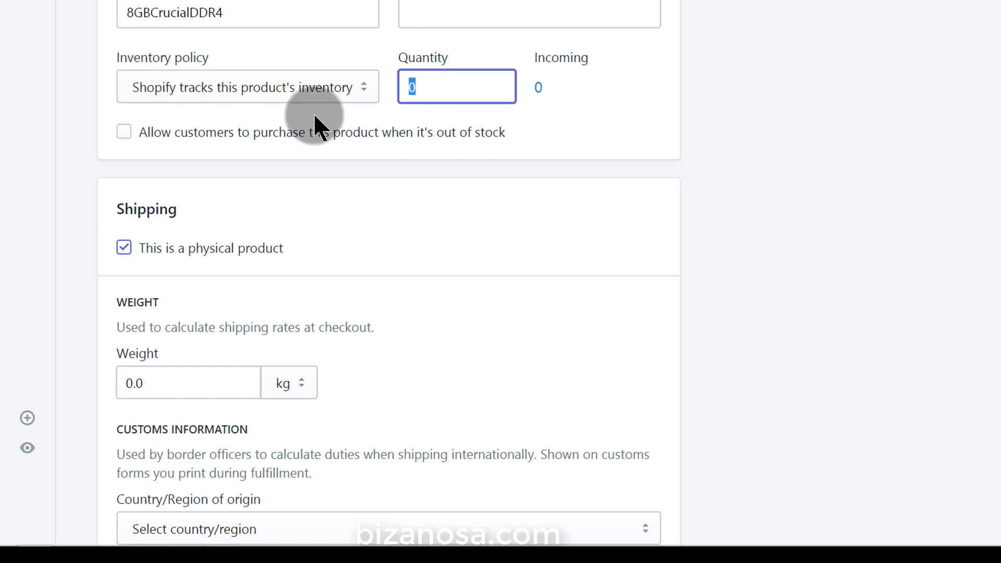
click(421, 89)
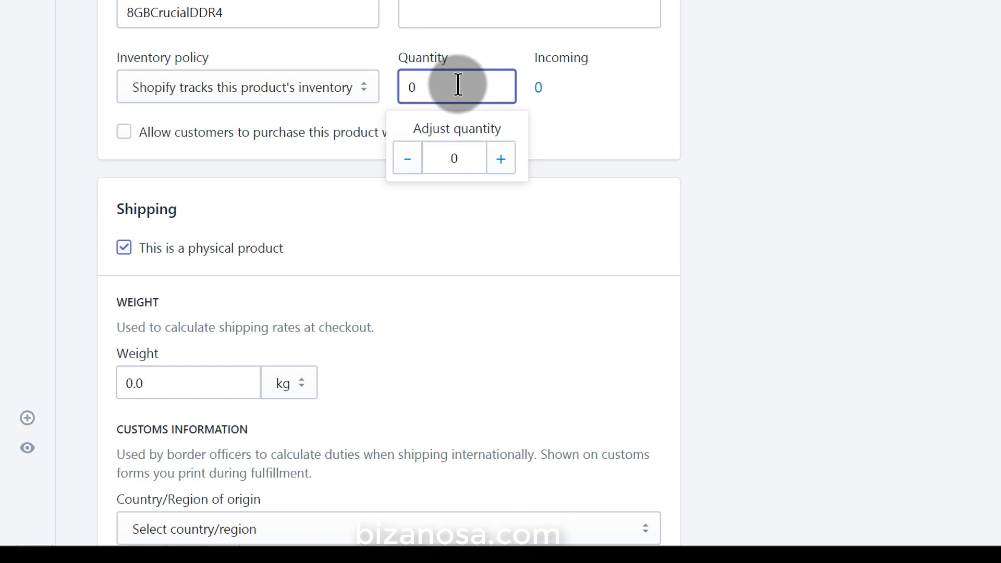
drag(409, 86, 425, 88)
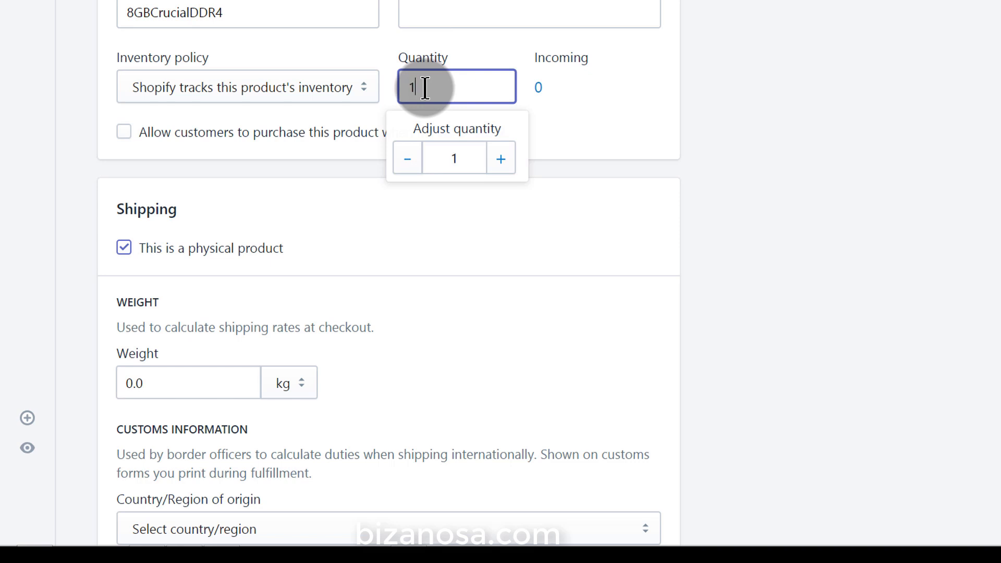
click(600, 101)
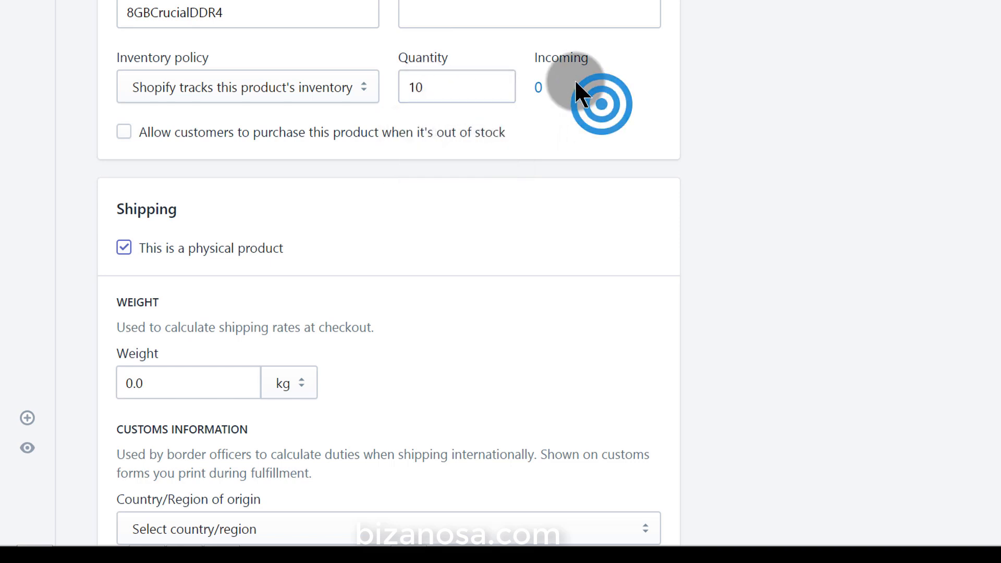
Step: Check the product's incoming inventory option, quantity and out-of-stock purchase setting in the Inventory section
click(540, 88)
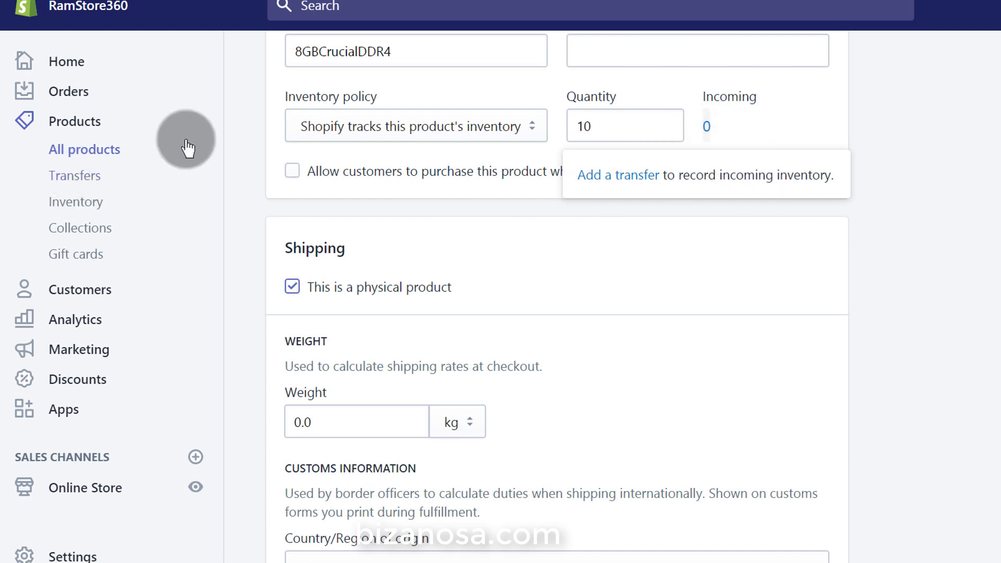
click(963, 131)
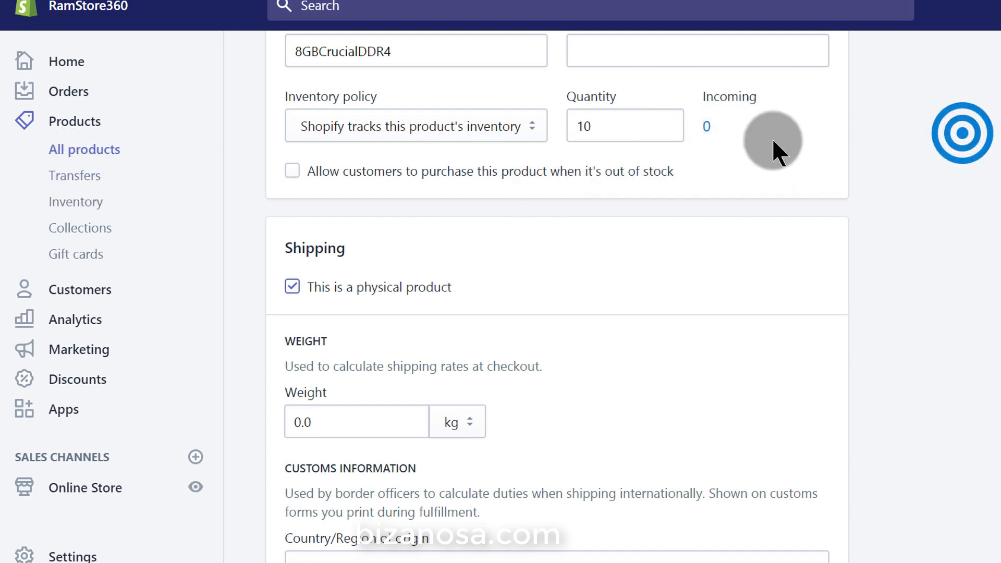
click(626, 126)
click(840, 163)
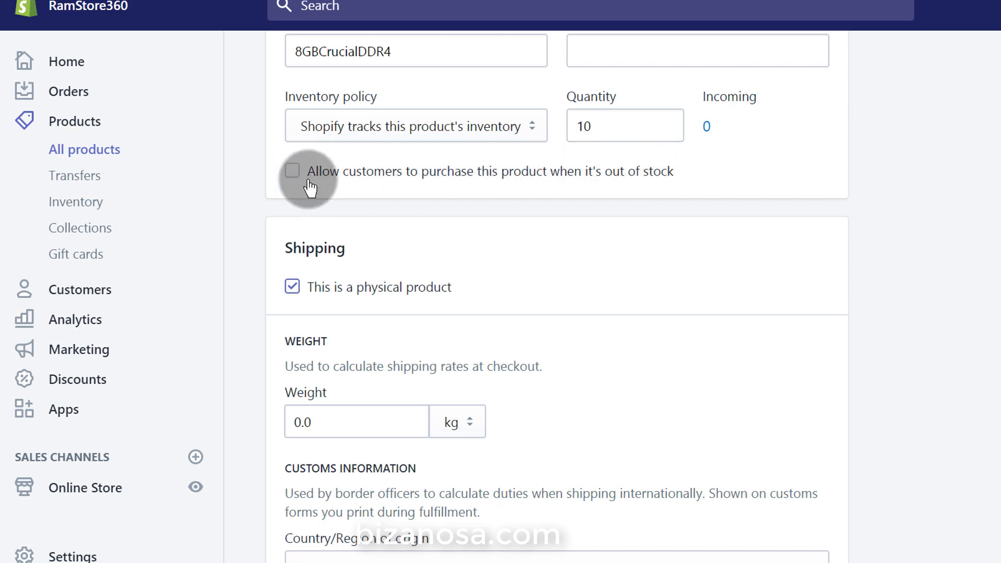
scroll(468, 180, down, 2)
scroll(468, 178, up, 4)
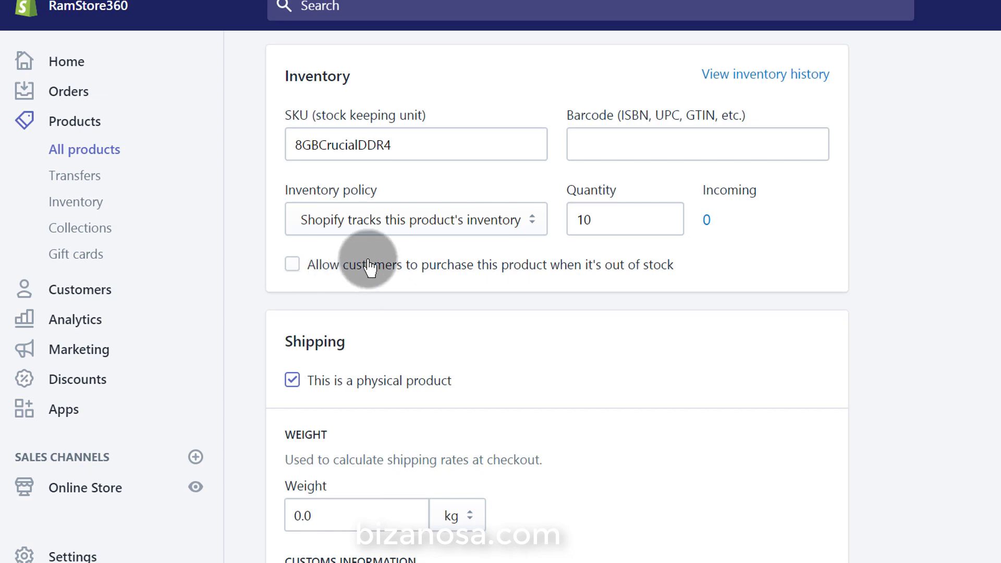
scroll(420, 273, down, 3)
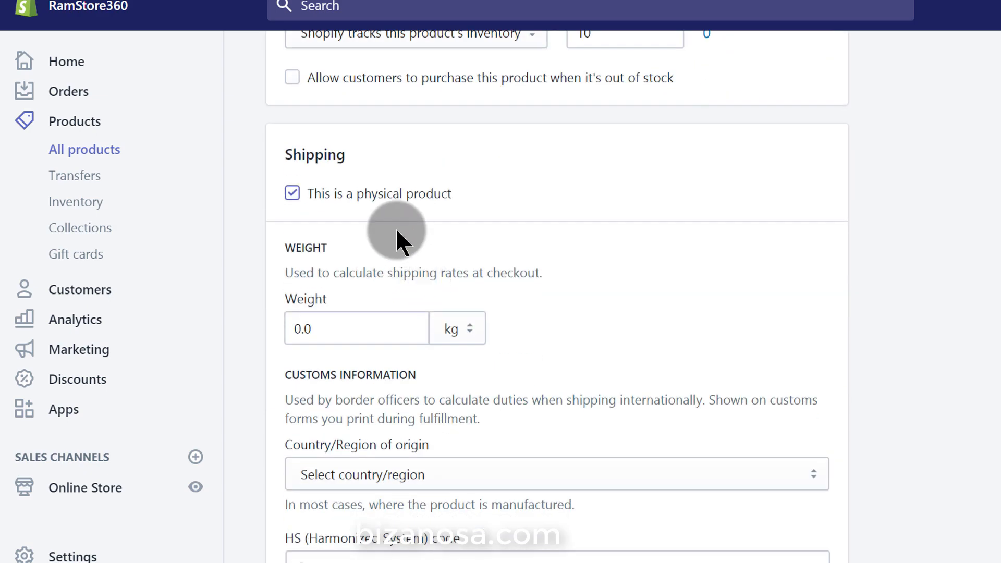
Step: Turn off the physical product option to view the non-physical shipping settings, and turn it back on
click(294, 194)
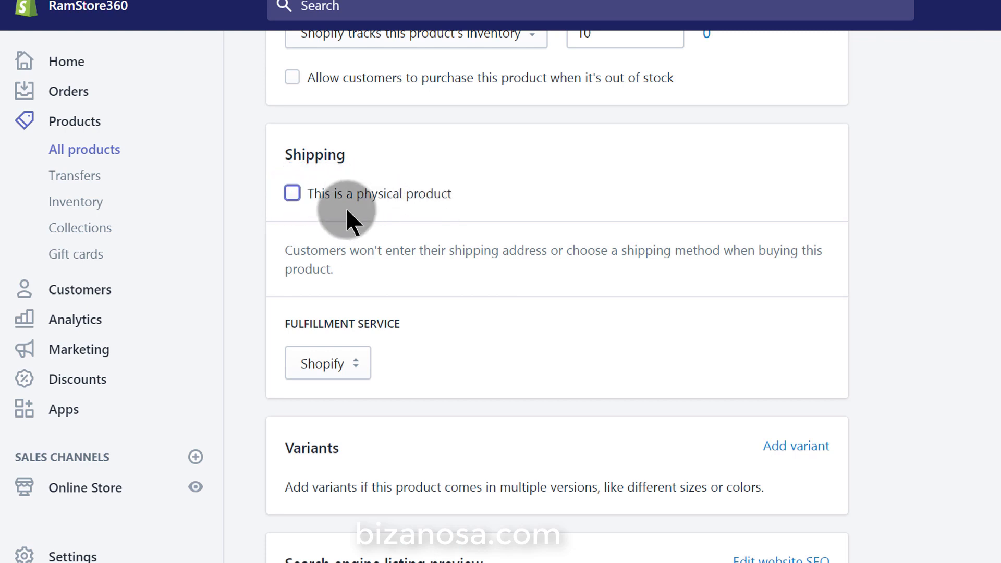
click(293, 194)
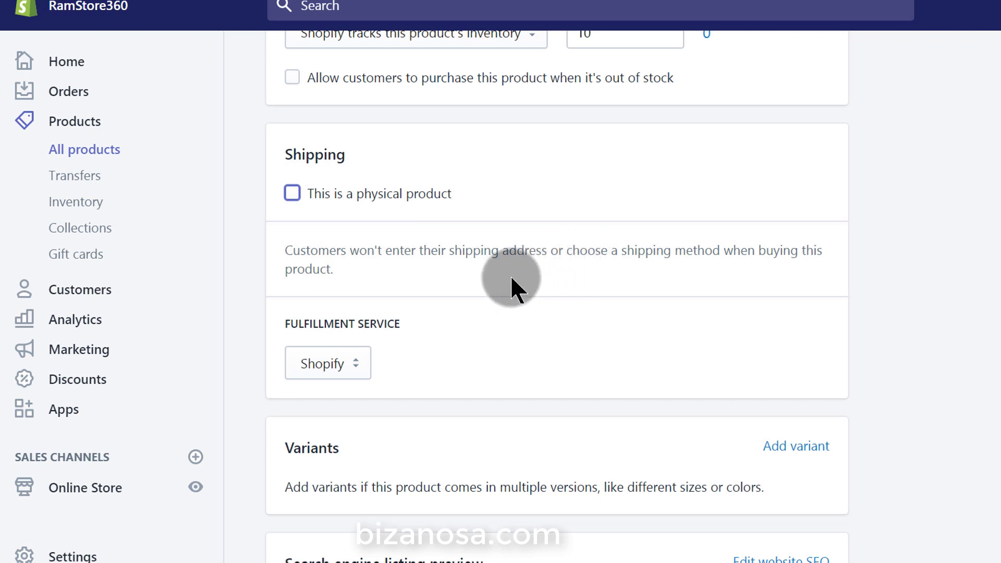
click(294, 194)
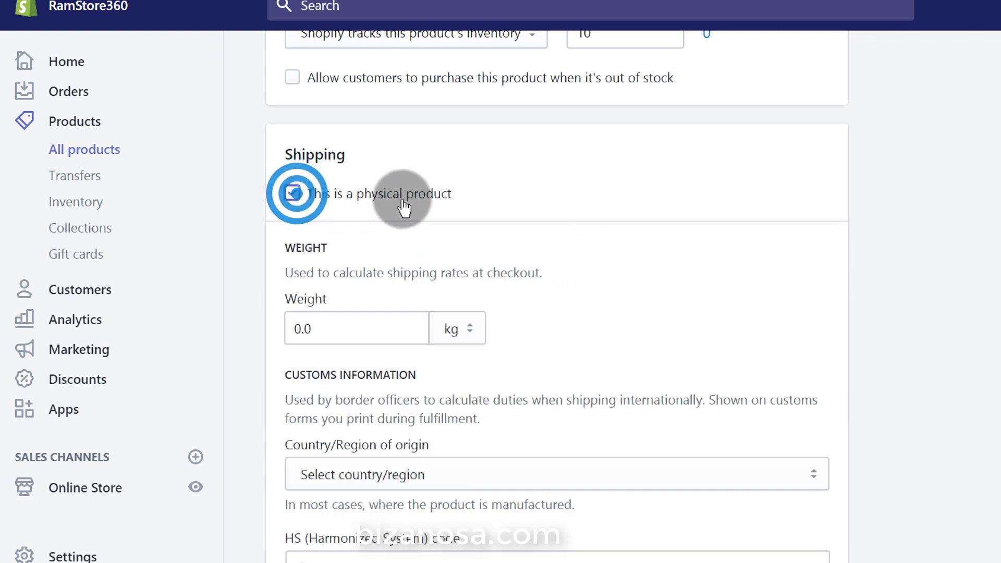
Step: Set the product's shipping weight to 100 g
scroll(663, 198, down, 2)
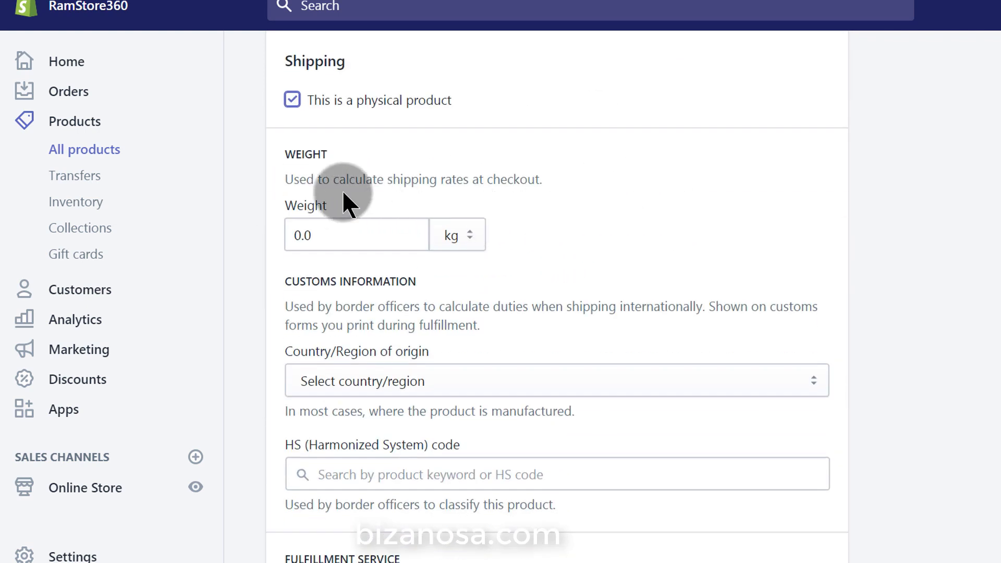
click(295, 231)
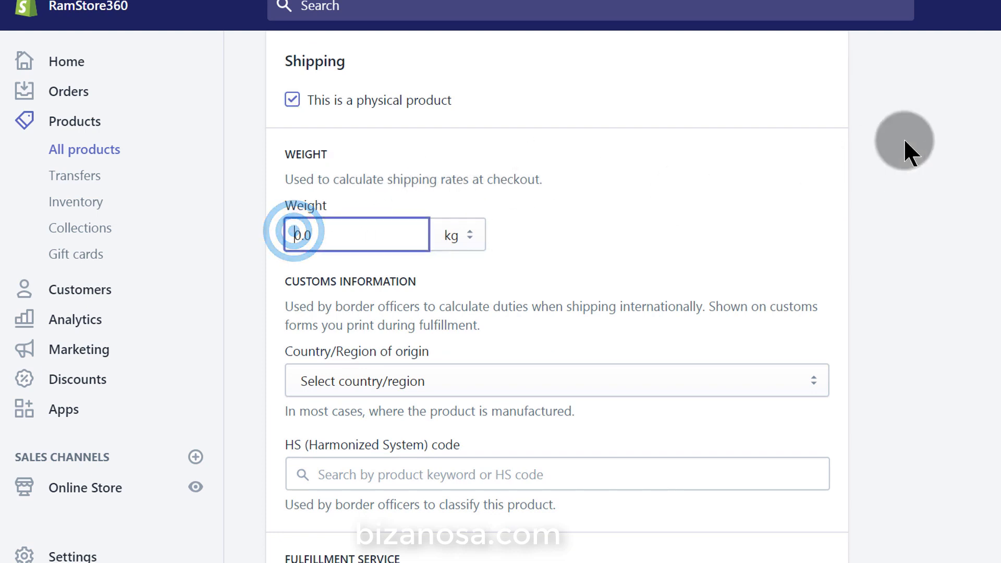
click(300, 233)
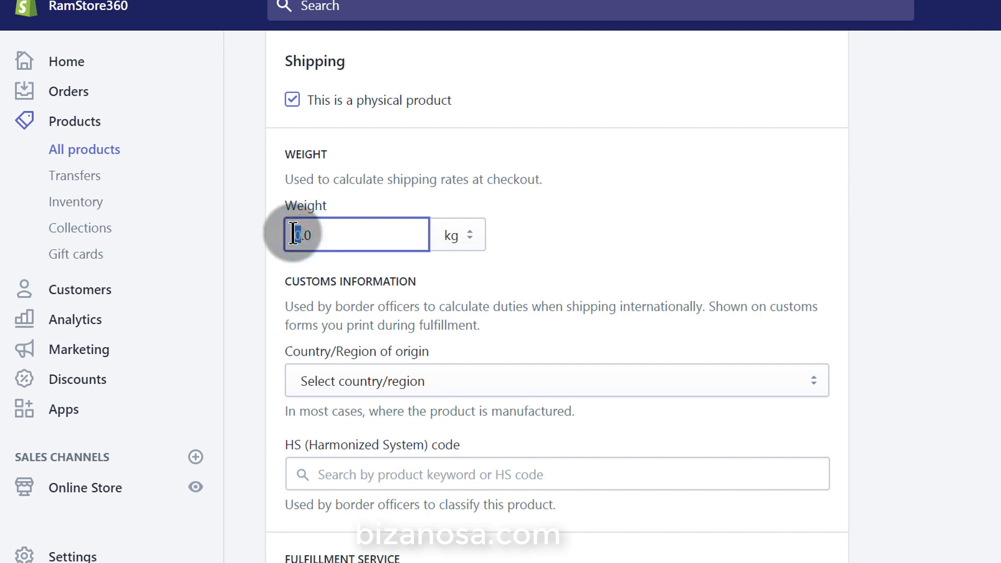
click(469, 229)
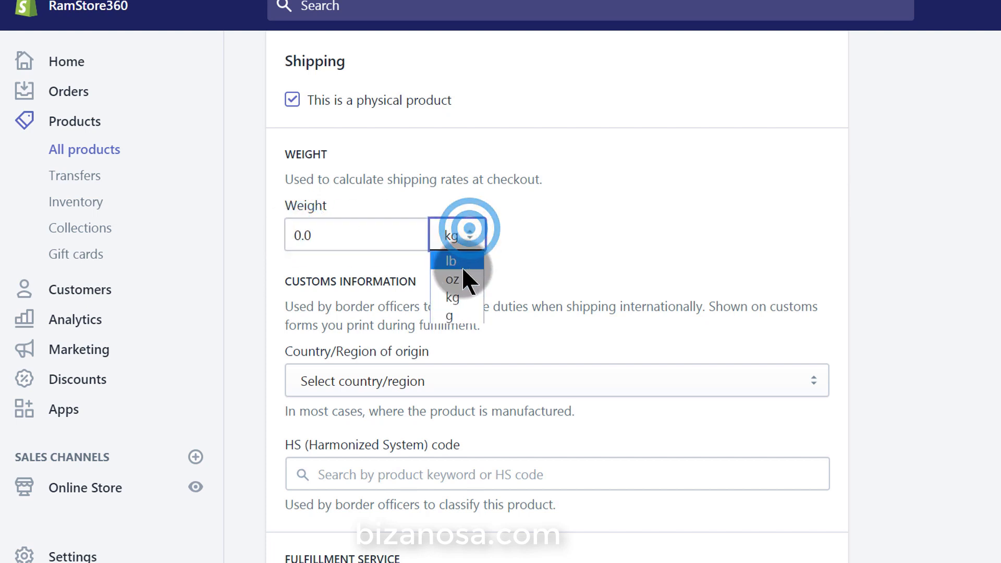
click(451, 315)
drag(293, 236, 300, 236)
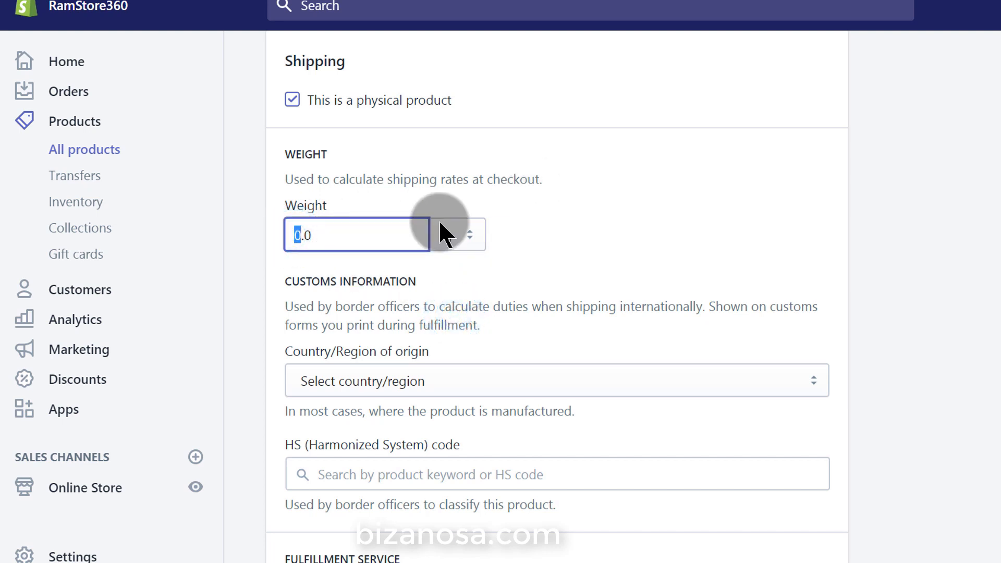
text(100)
click(571, 241)
Step: Set the country/region of origin in the customs information to Kenya
scroll(419, 276, down, 3)
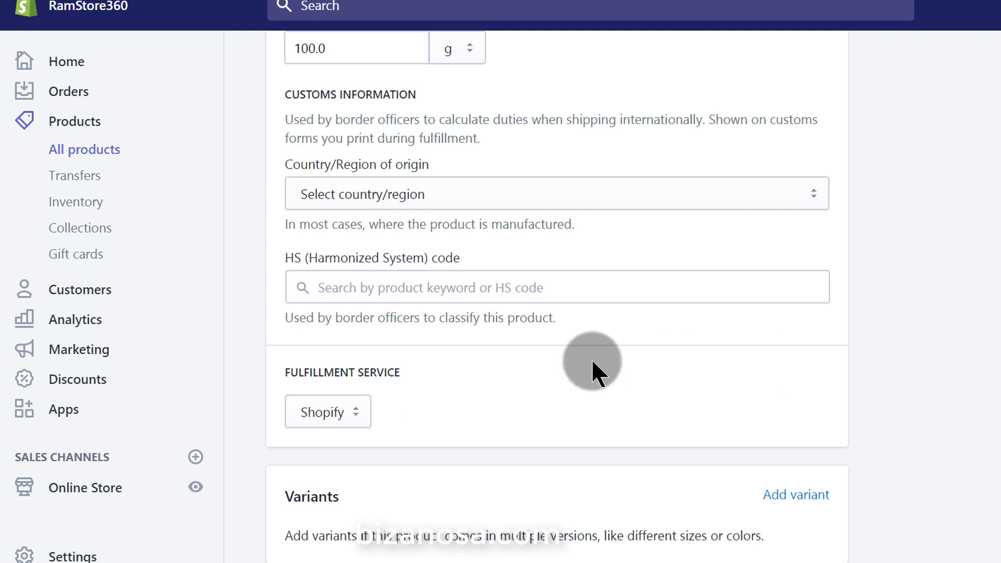
click(404, 194)
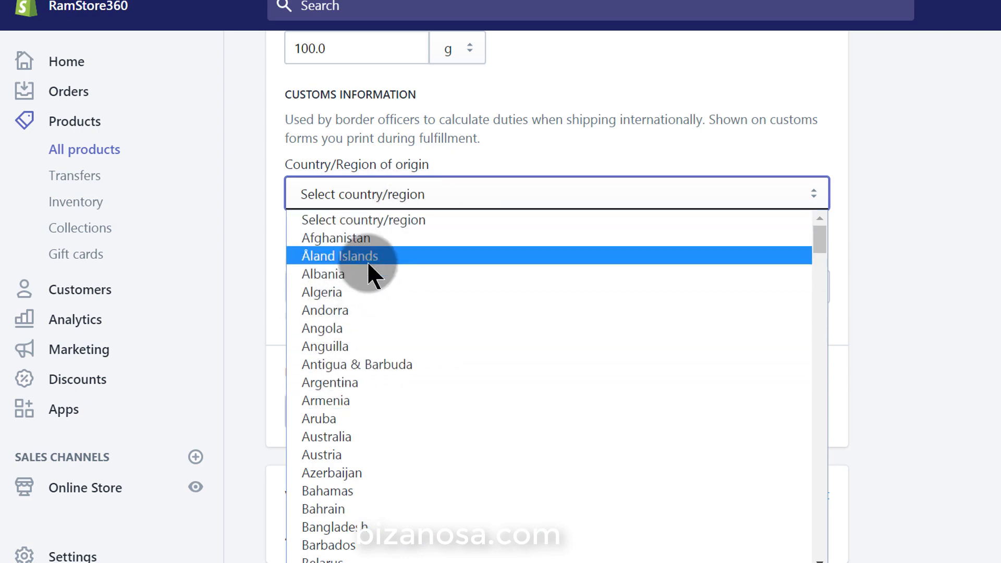
scroll(424, 449, down, 1)
scroll(424, 449, down, 10)
scroll(426, 389, up, 3)
click(397, 191)
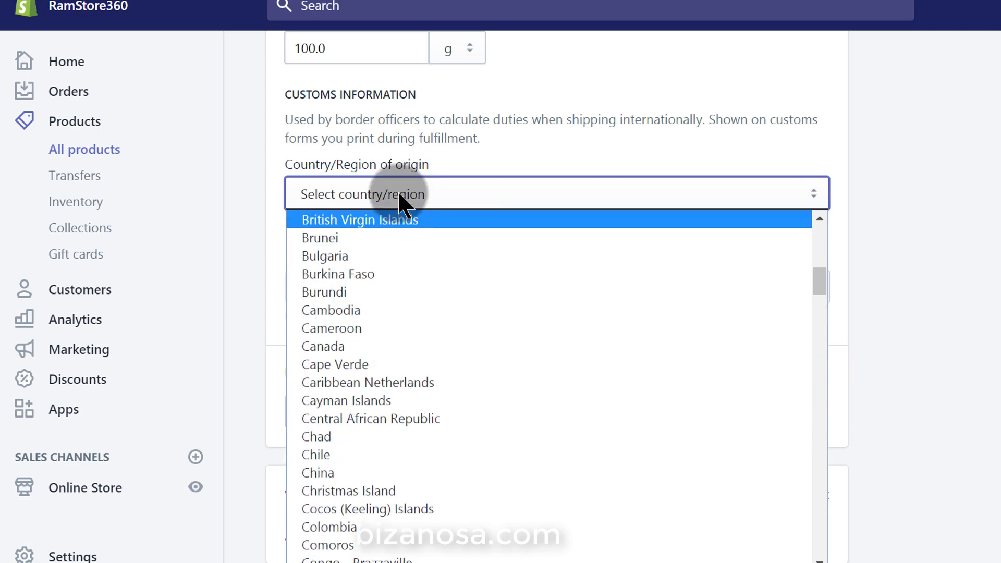
click(481, 186)
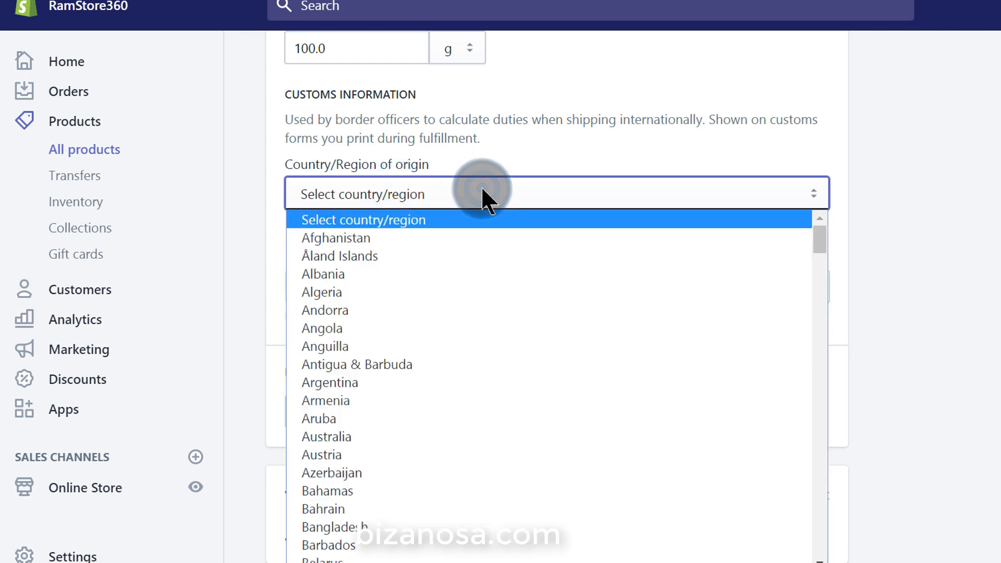
key(k)
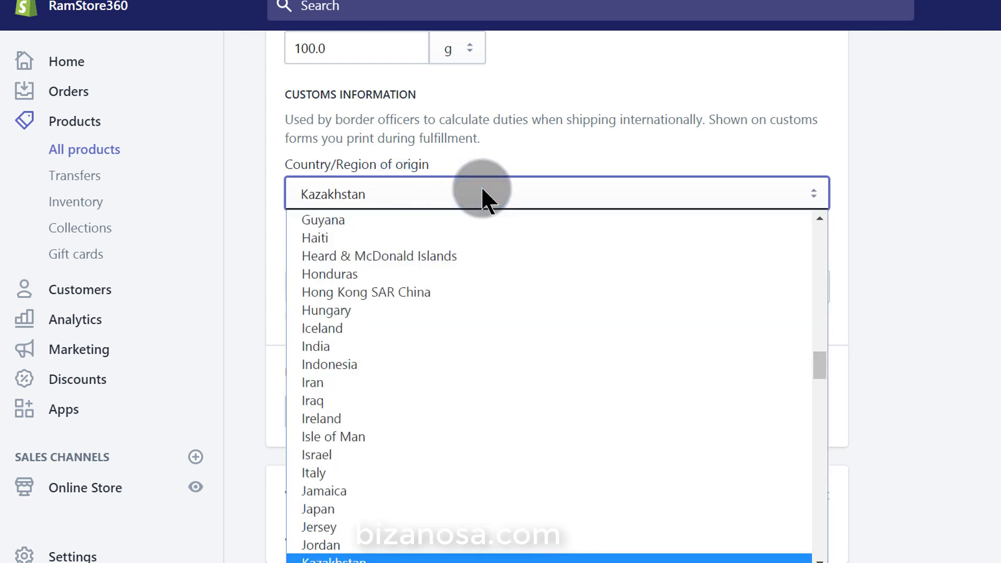
key(e)
click(481, 186)
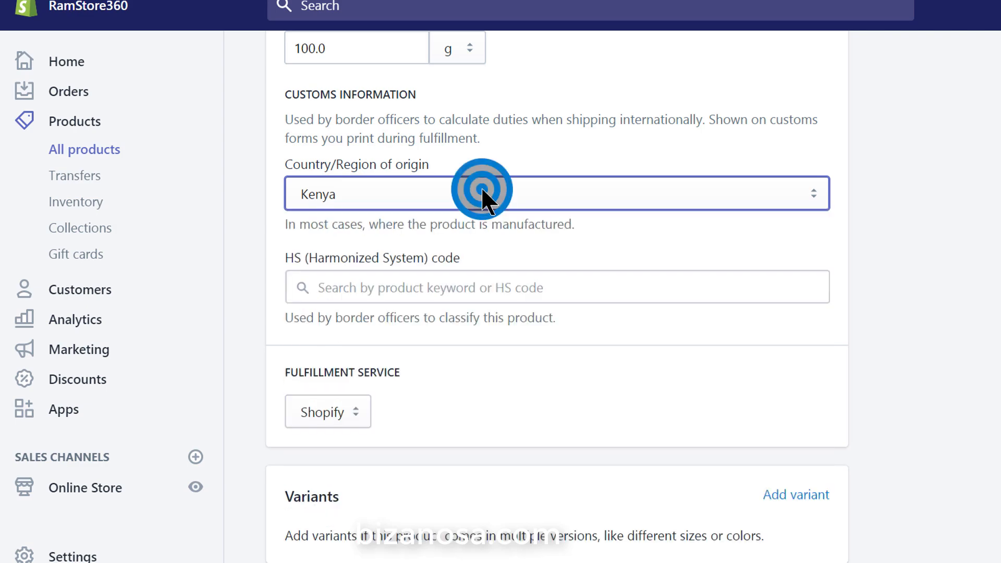
click(353, 222)
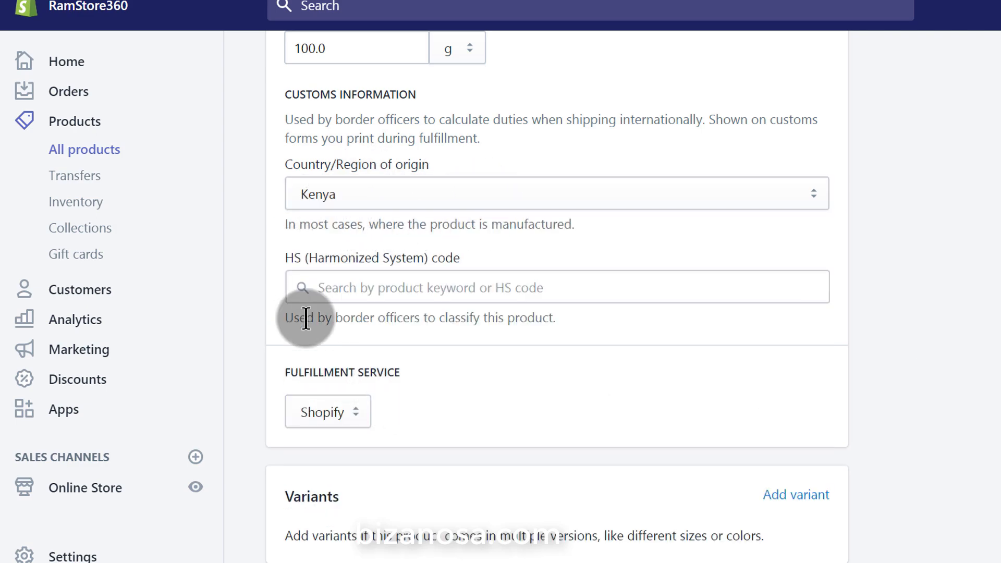
Step: Review the HS code field, the fulfillment service choices and the variants section of the product
click(339, 288)
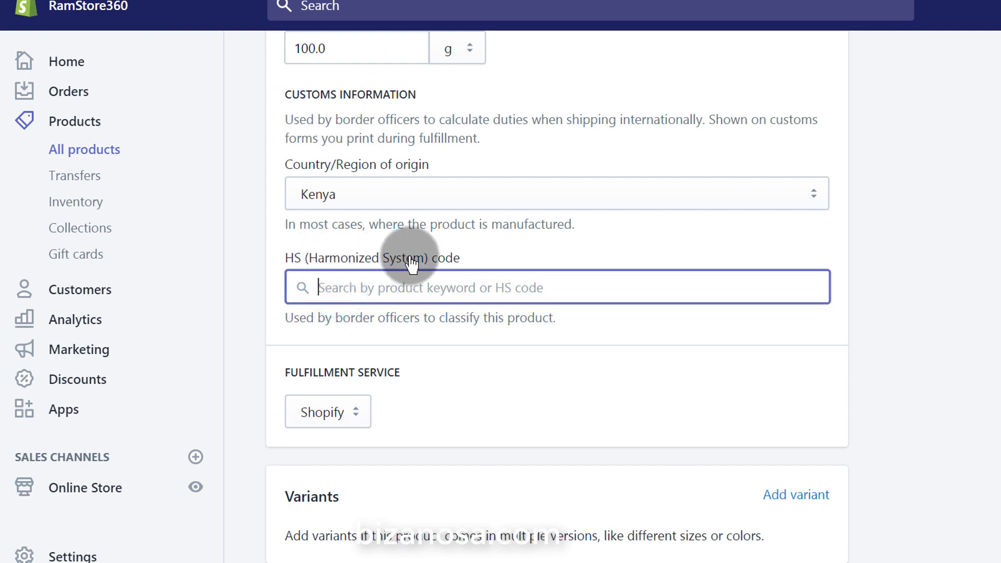
click(336, 291)
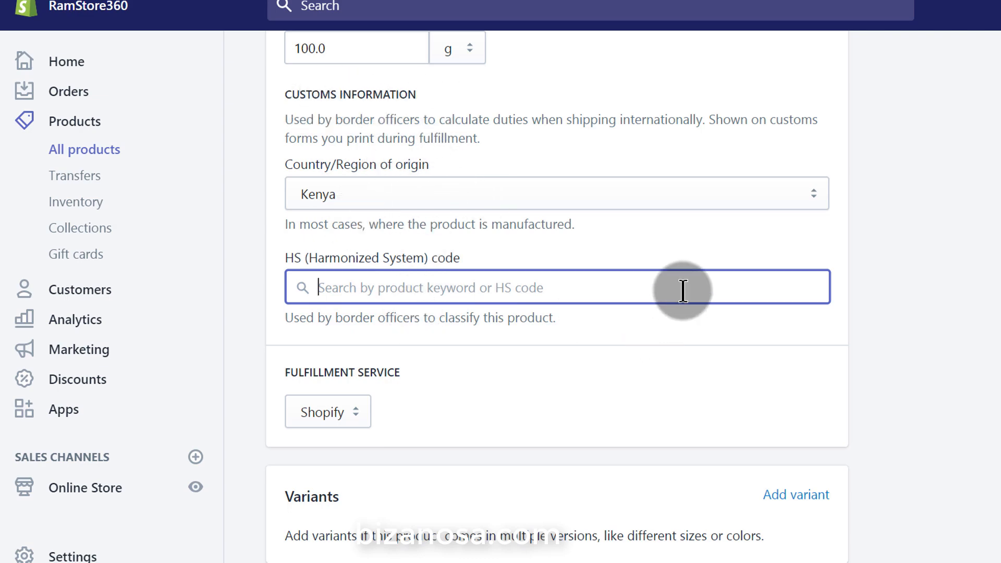
scroll(510, 398, down, 2)
scroll(697, 324, down, 4)
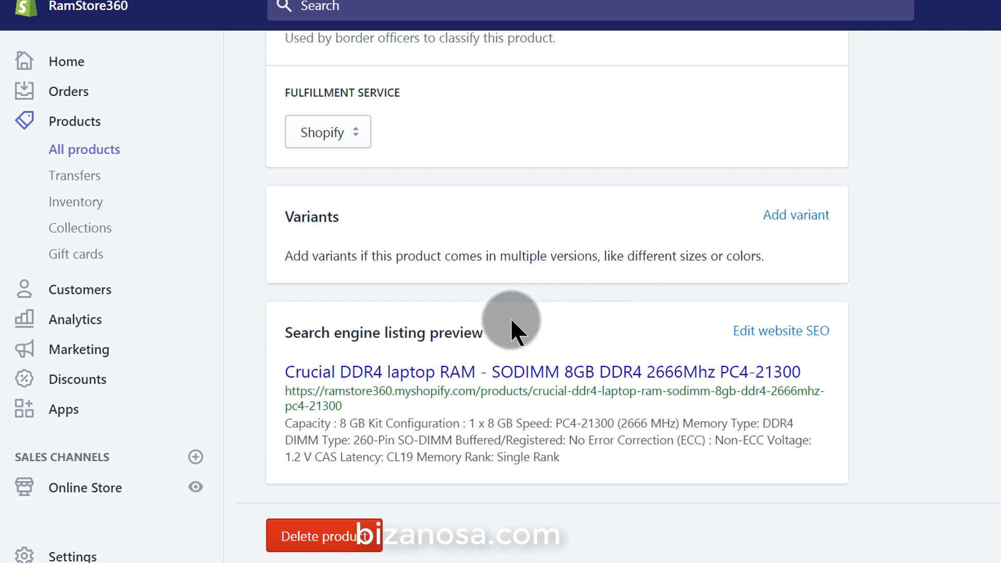
scroll(330, 234, up, 4)
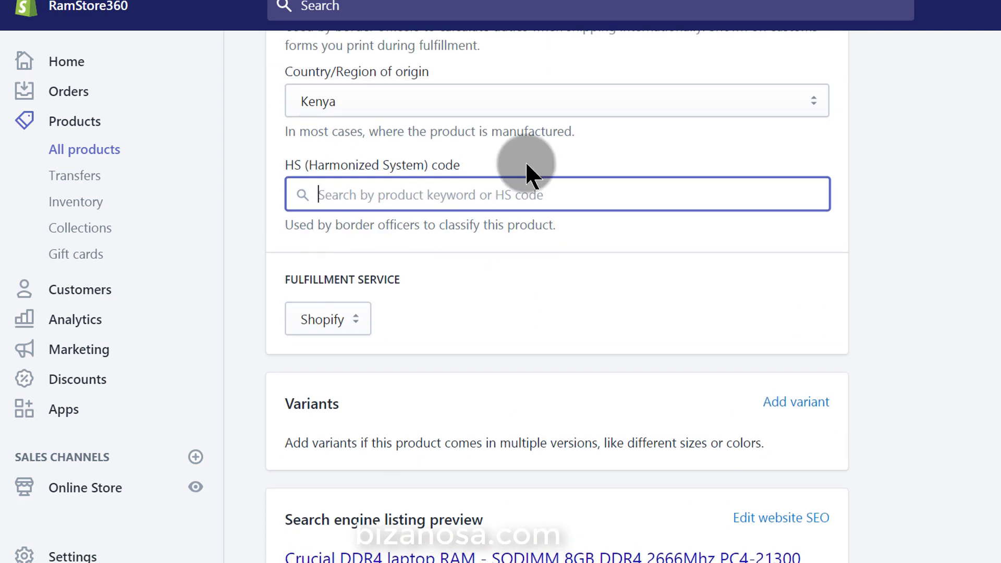
scroll(563, 261, up, 2)
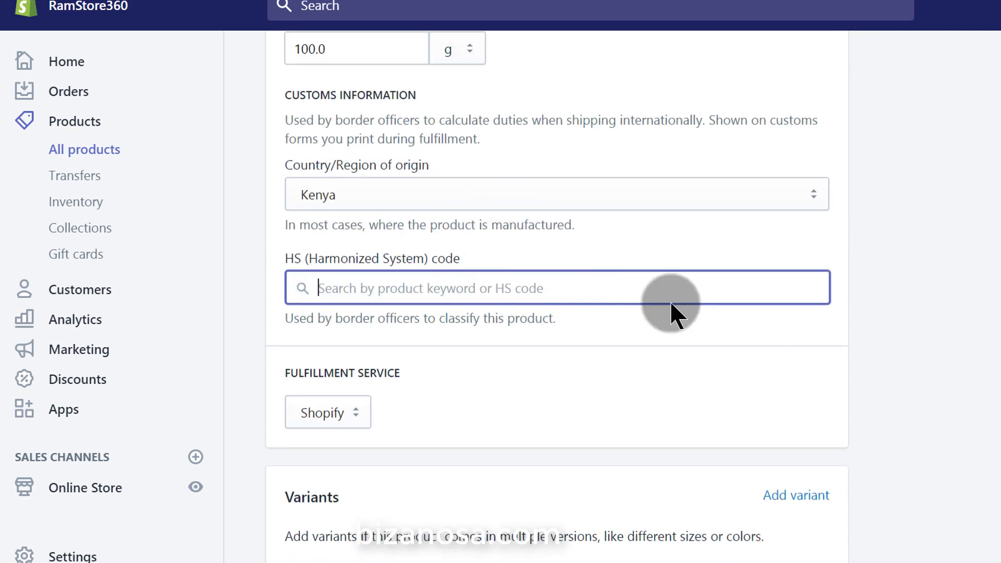
scroll(464, 321, down, 6)
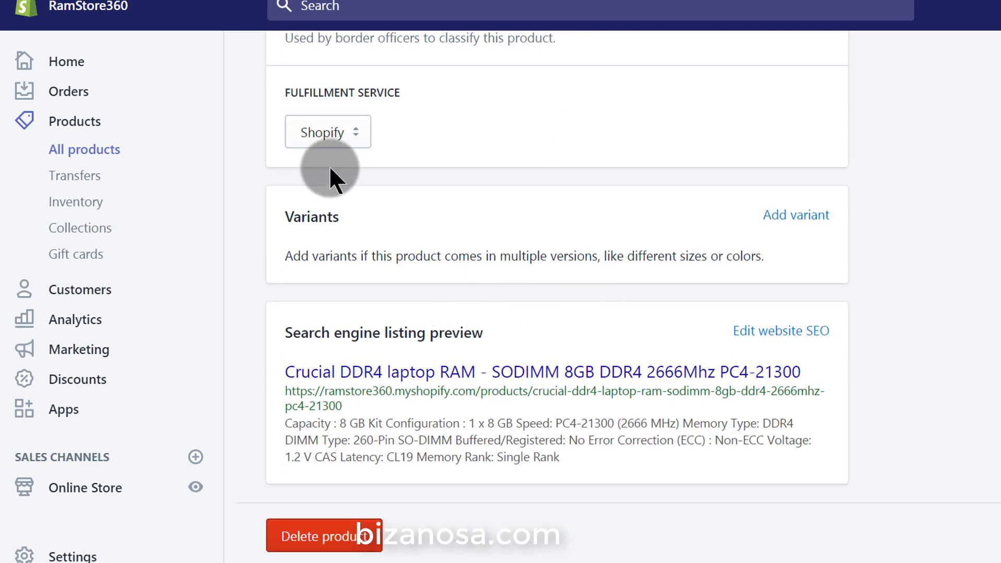
click(325, 131)
click(668, 252)
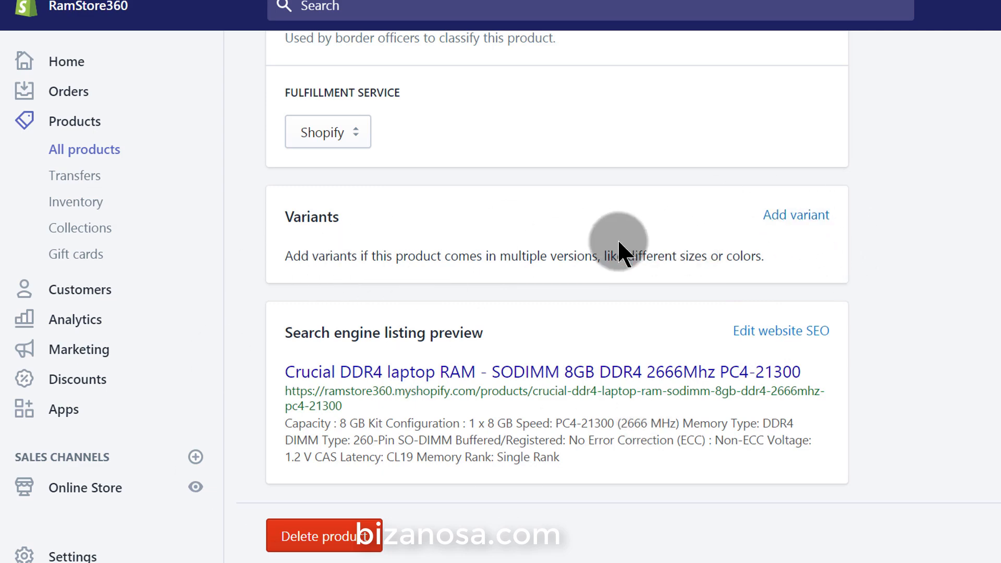
Step: Open the product's search engine listing for editing and examine its page title and meta description
click(792, 333)
scroll(894, 265, down, 5)
click(376, 249)
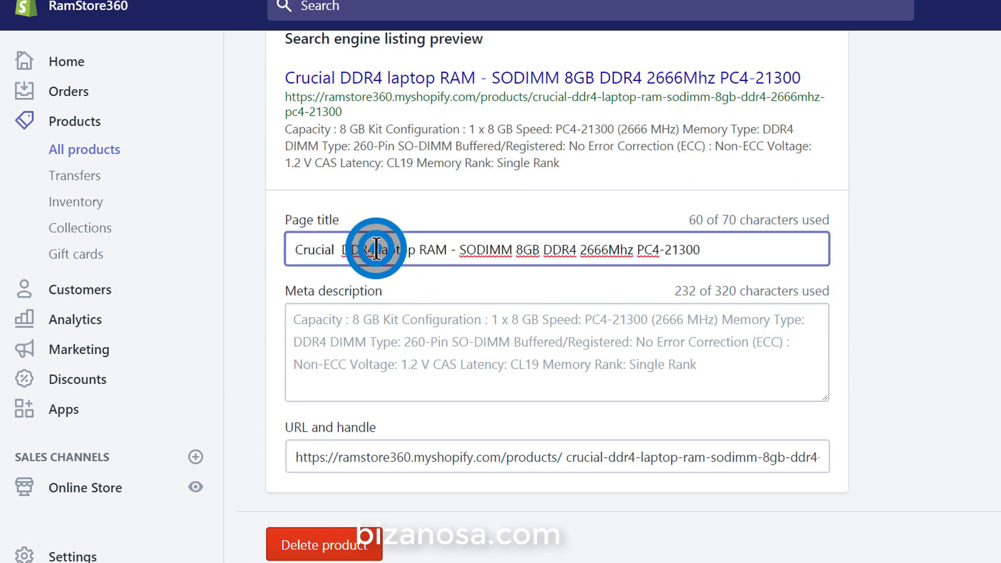
click(471, 246)
click(711, 249)
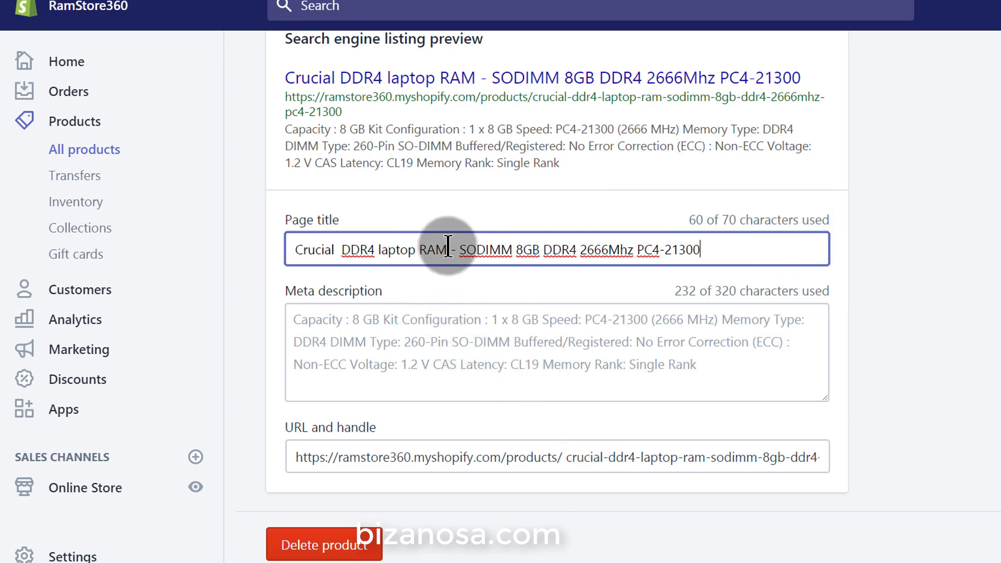
drag(345, 249, 451, 249)
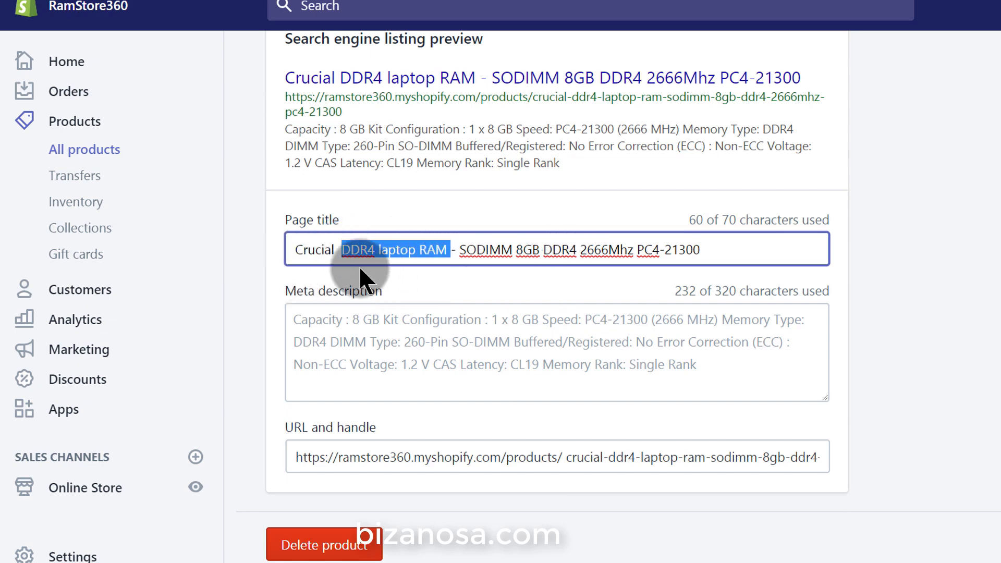
click(443, 249)
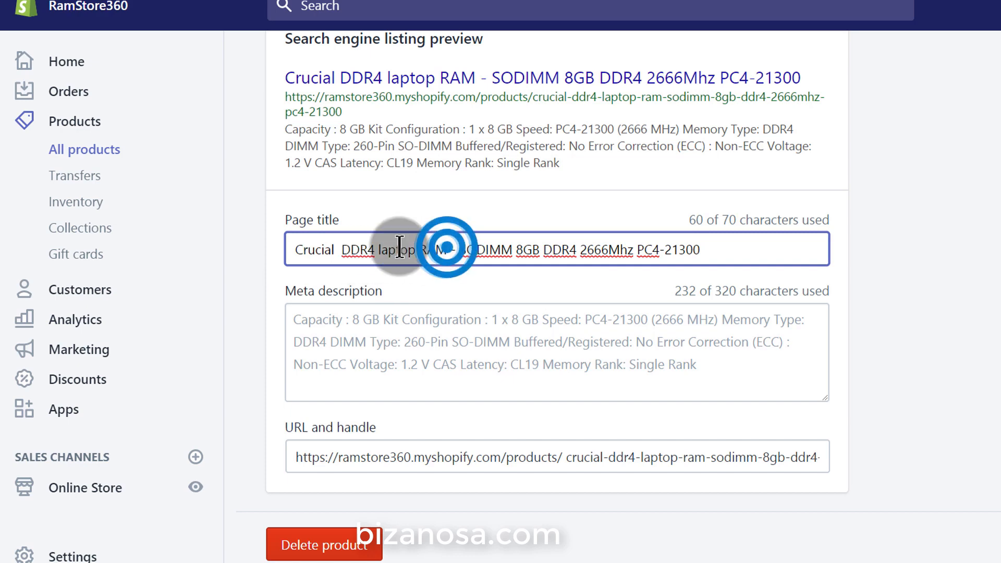
click(292, 250)
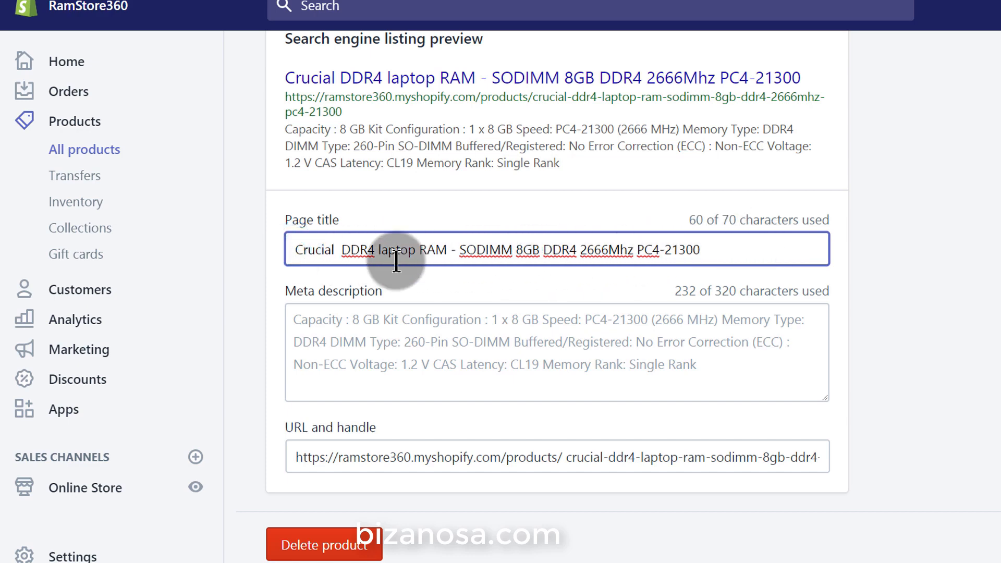
click(338, 250)
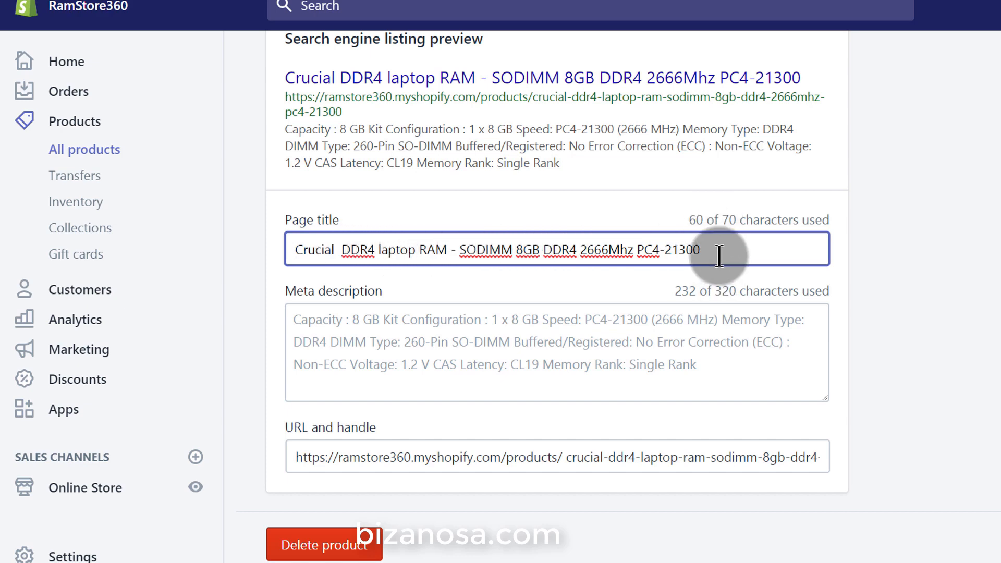
scroll(573, 266, down, 1)
click(534, 239)
click(360, 248)
double_click(346, 242)
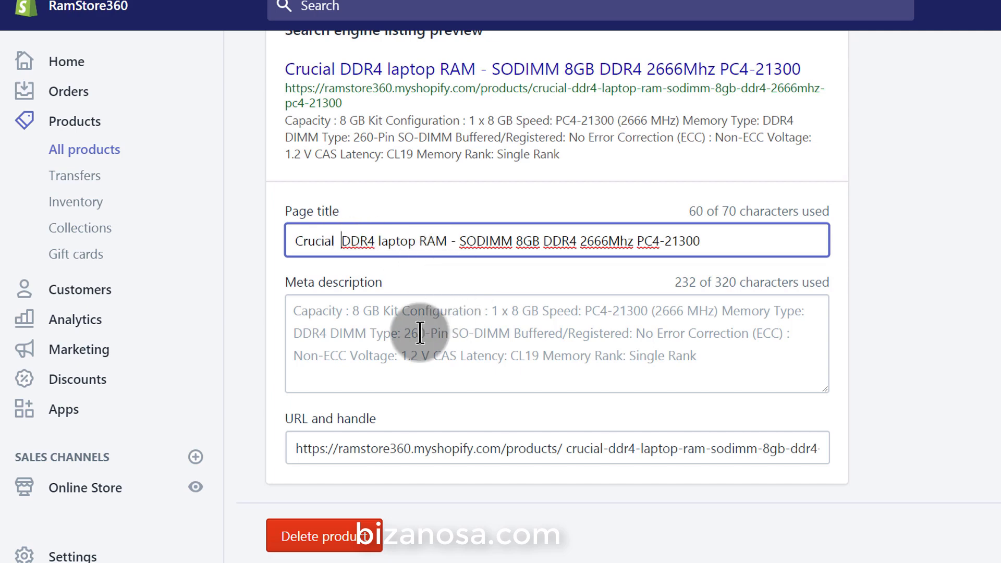
drag(295, 315, 823, 349)
click(723, 362)
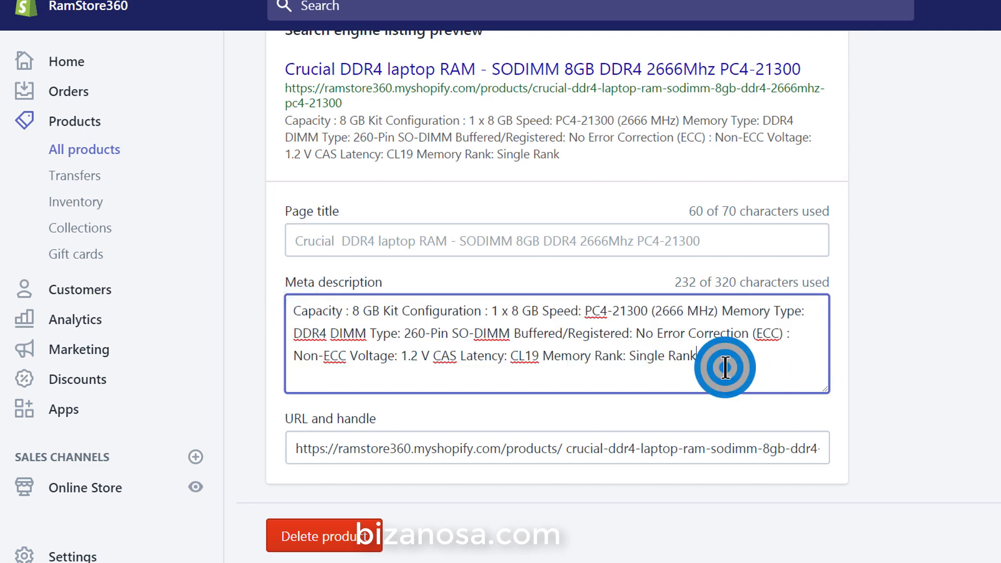
Step: Examine the meta description text and the full URL handle in the product's search engine listing
drag(701, 360, 292, 311)
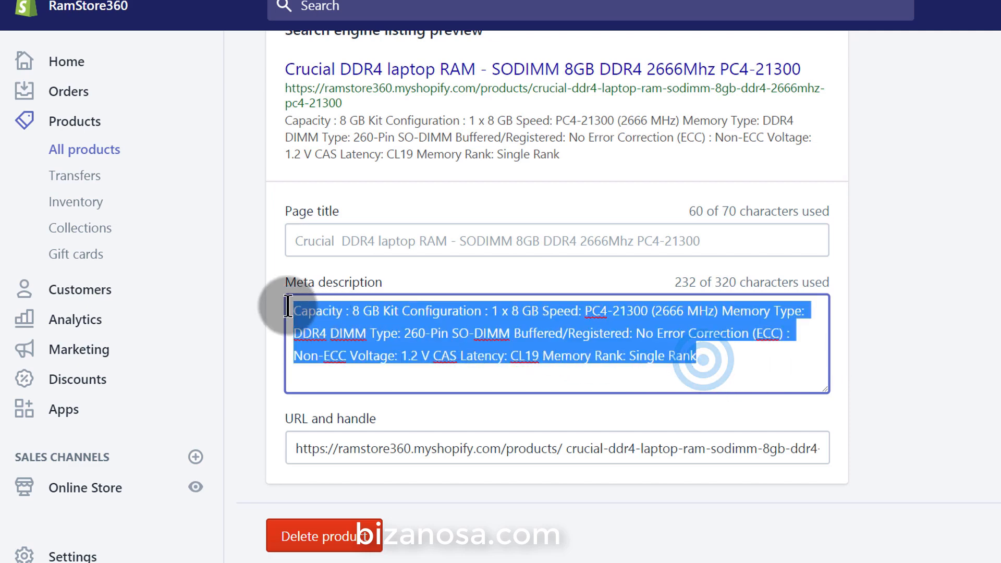
click(437, 343)
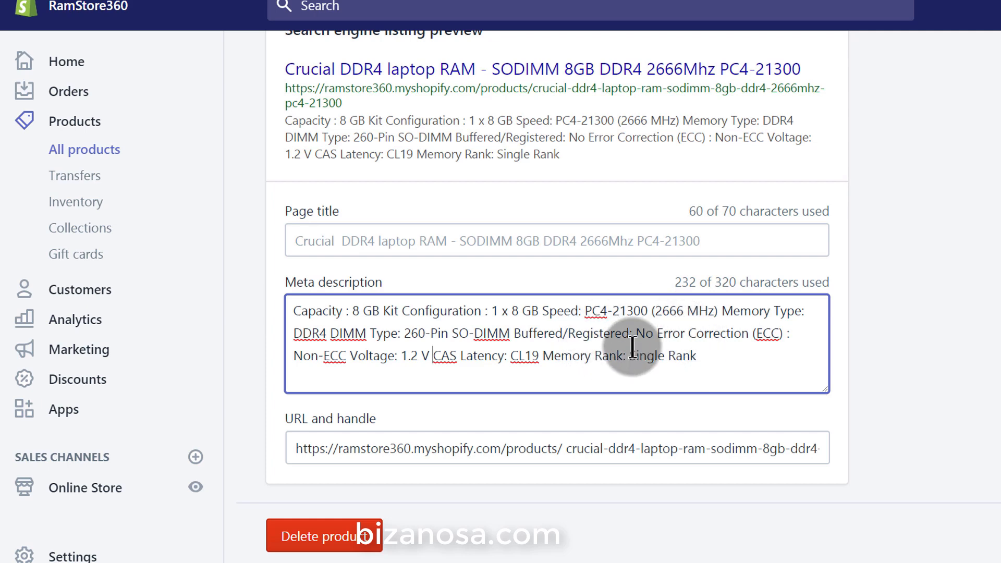
drag(707, 356, 276, 324)
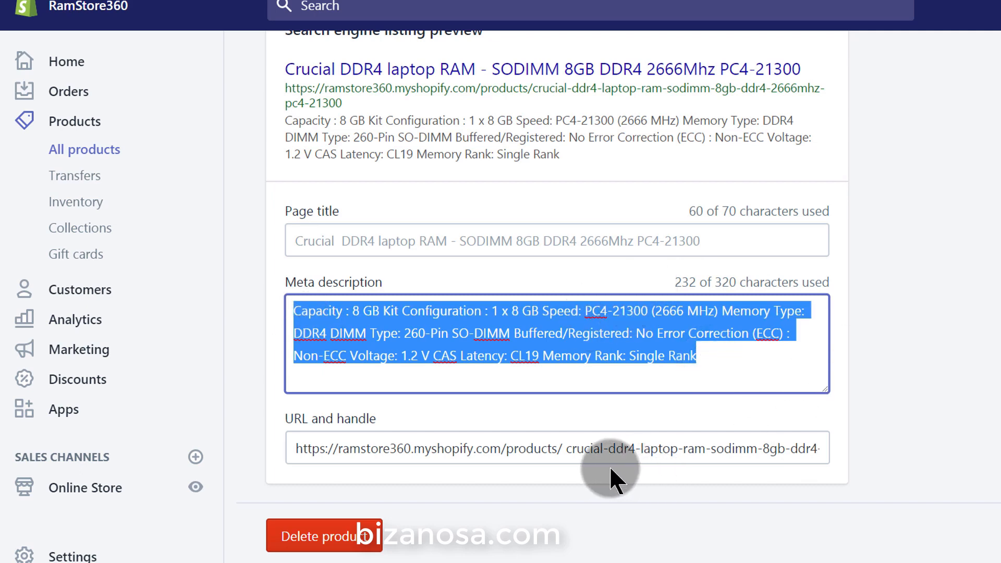
click(561, 451)
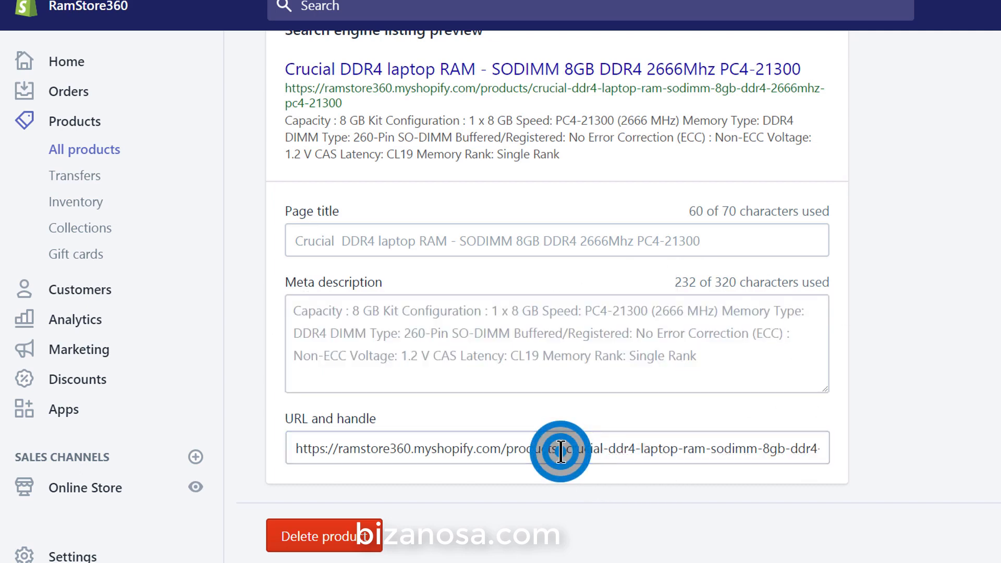
click(706, 450)
click(600, 451)
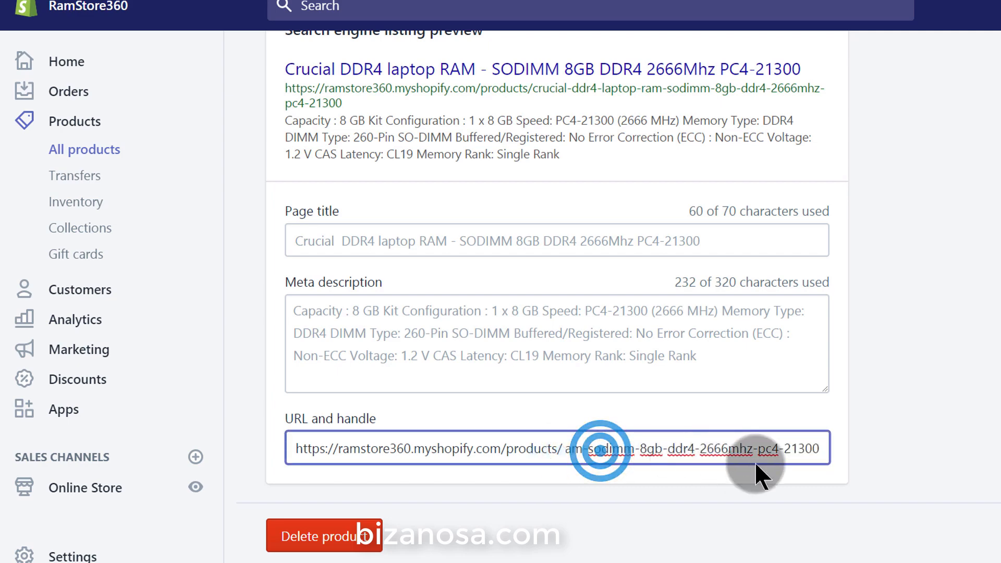
drag(820, 447, 922, 456)
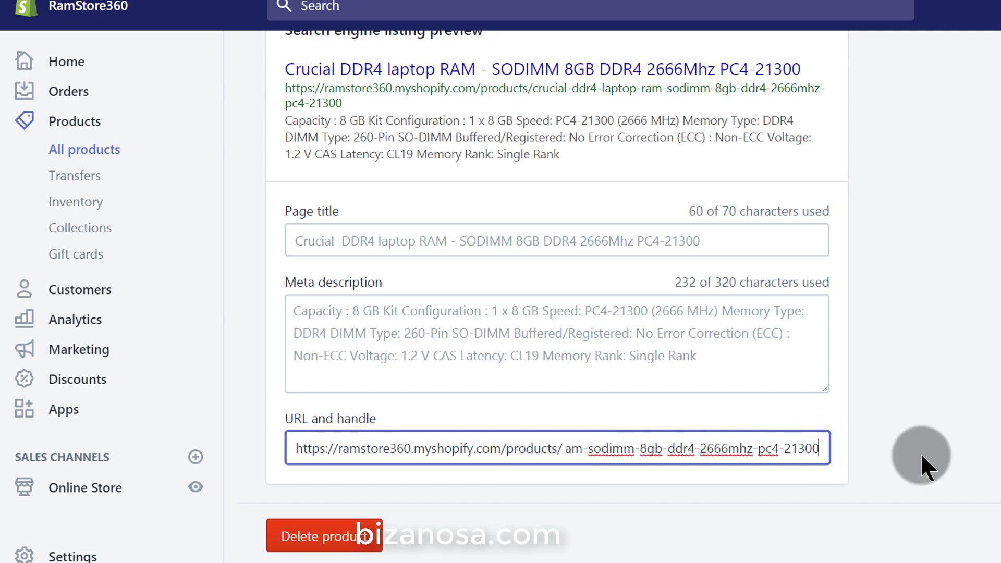
drag(740, 460, 491, 459)
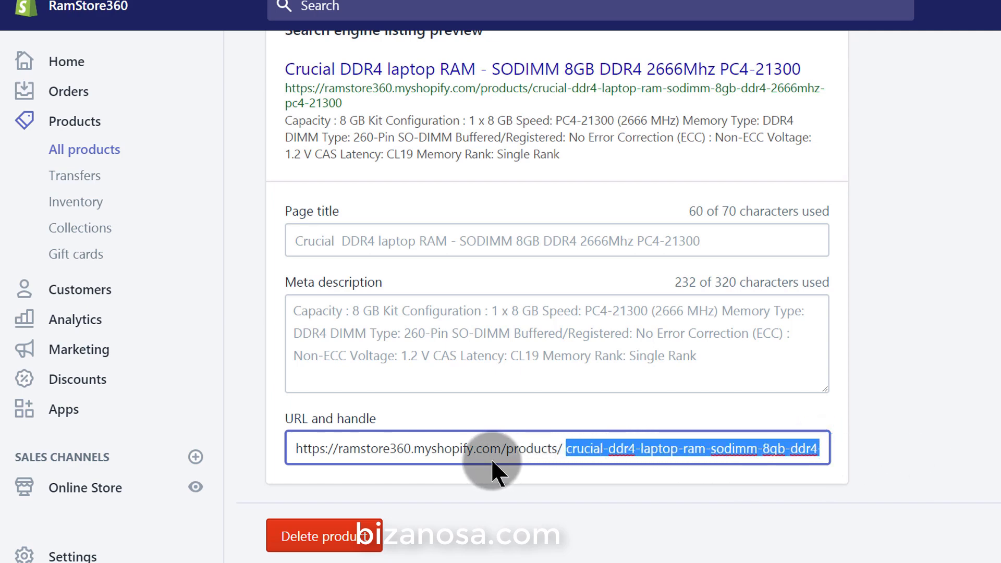
click(492, 458)
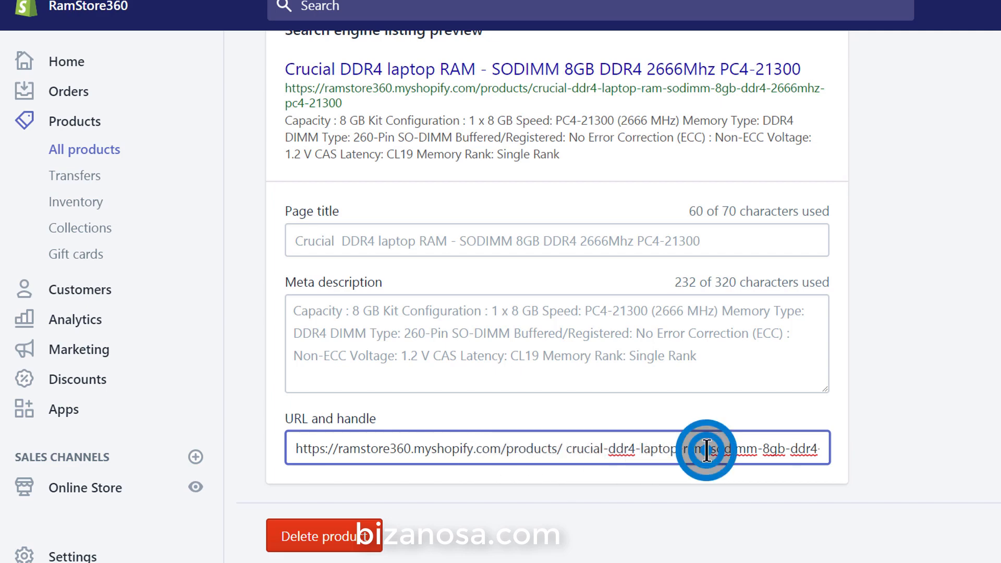
Step: Shorten the product's URL handle to crucial-ddr4-laptop-ram-8gb, with a URL redirect from the old handle enabled
drag(705, 449, 829, 448)
key(BackSpace)
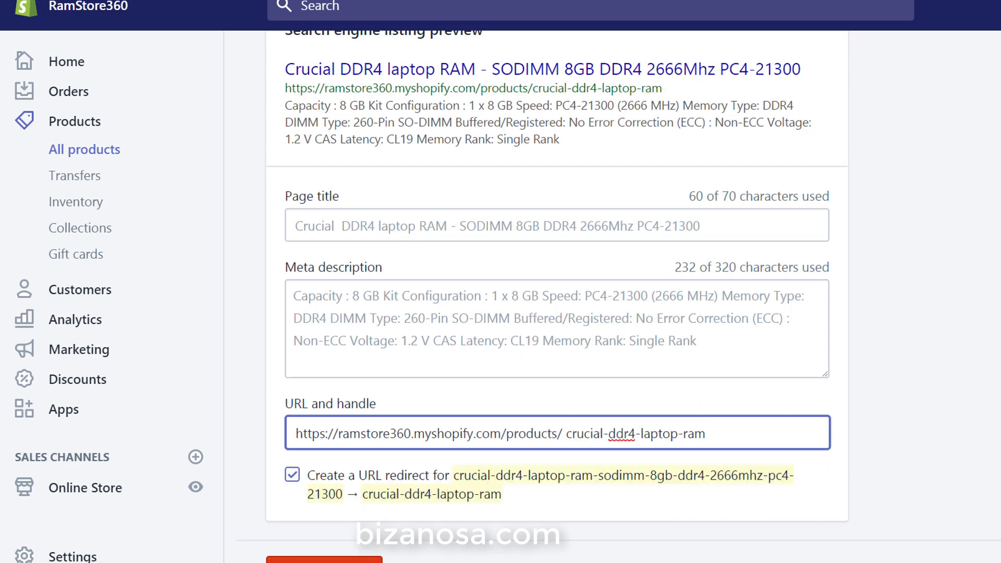
scroll(946, 402, down, 1)
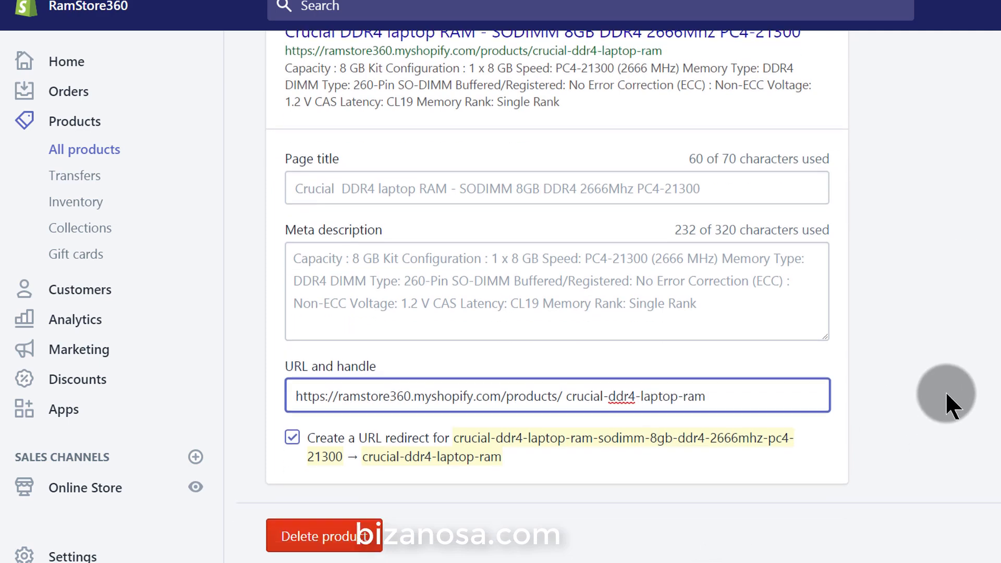
click(715, 395)
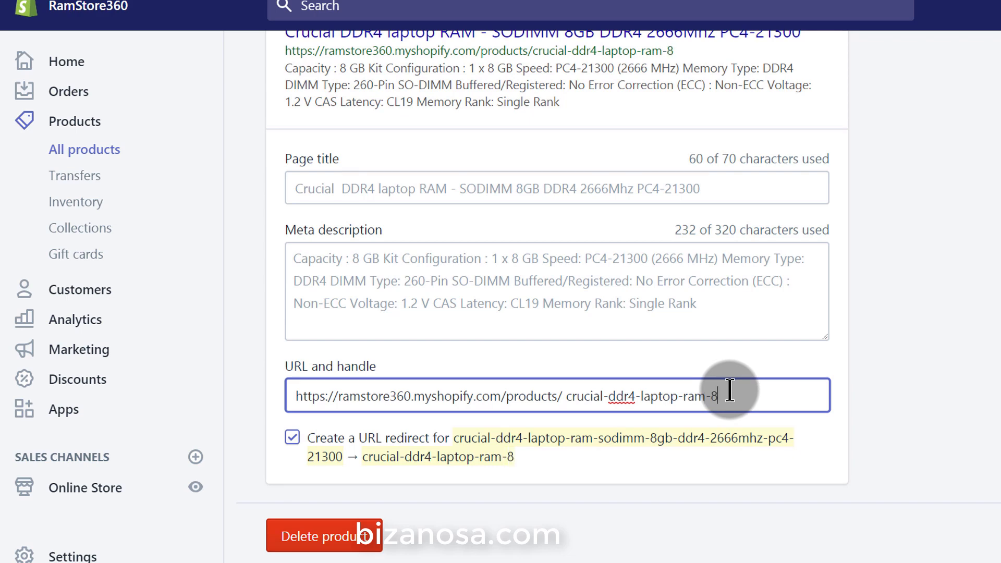
click(969, 351)
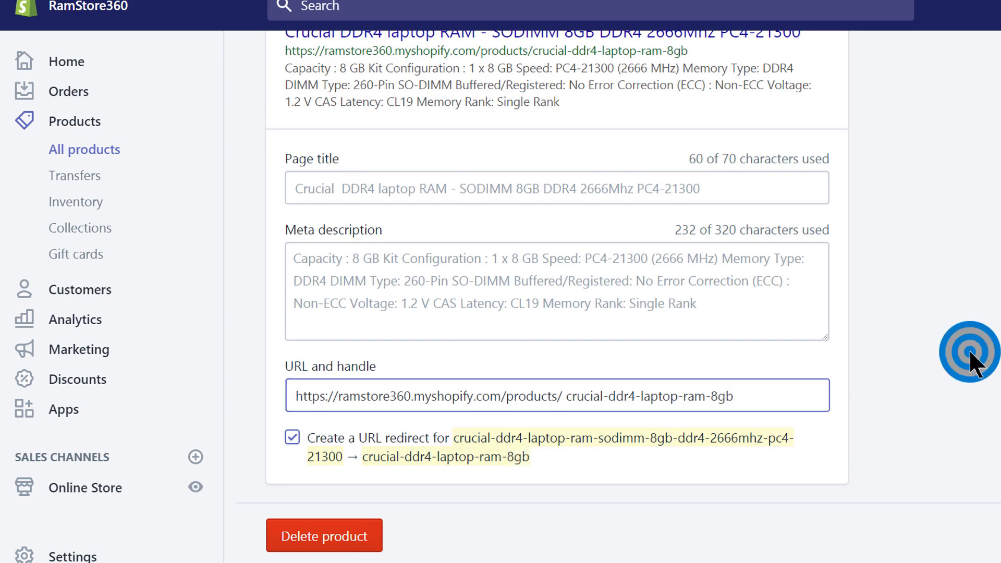
click(644, 402)
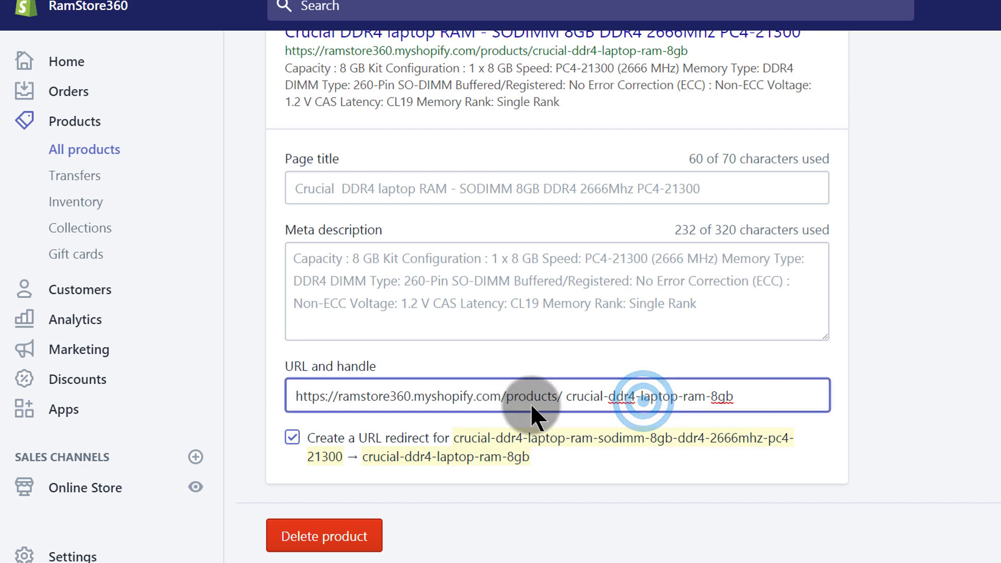
click(568, 399)
click(950, 391)
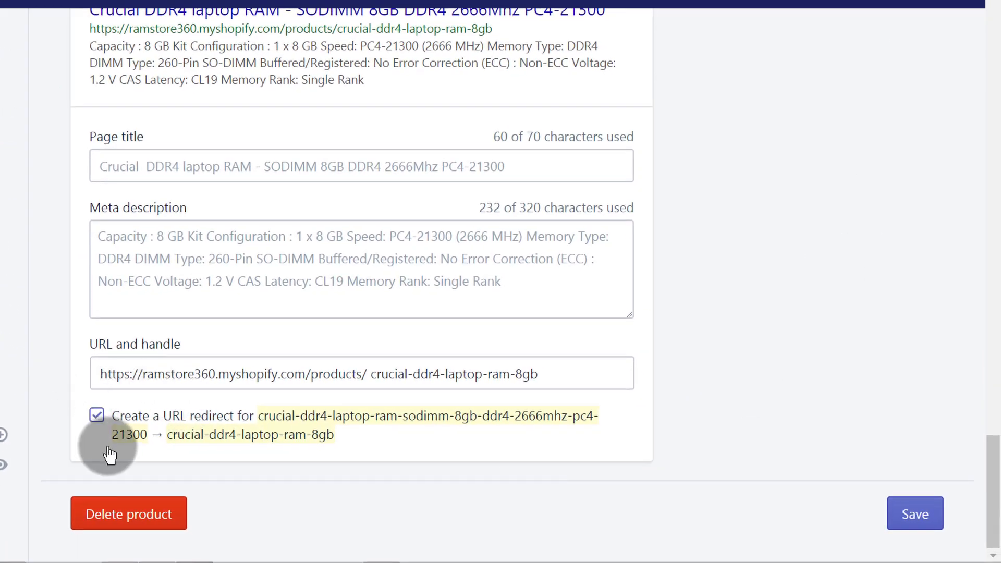
click(97, 417)
click(97, 417)
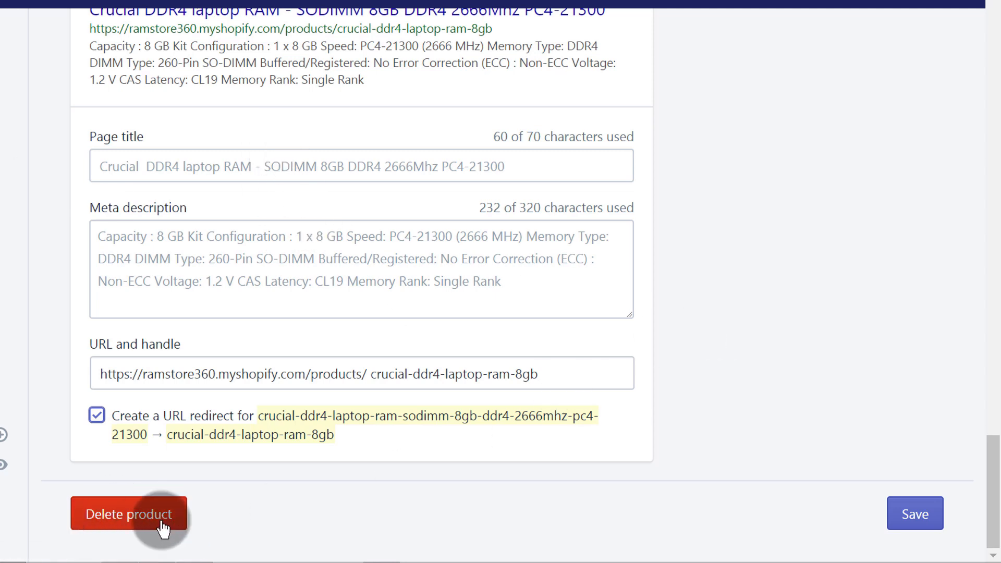
Step: Review the product's pricing, description and Online Store availability
scroll(705, 376, up, 3)
scroll(721, 365, up, 15)
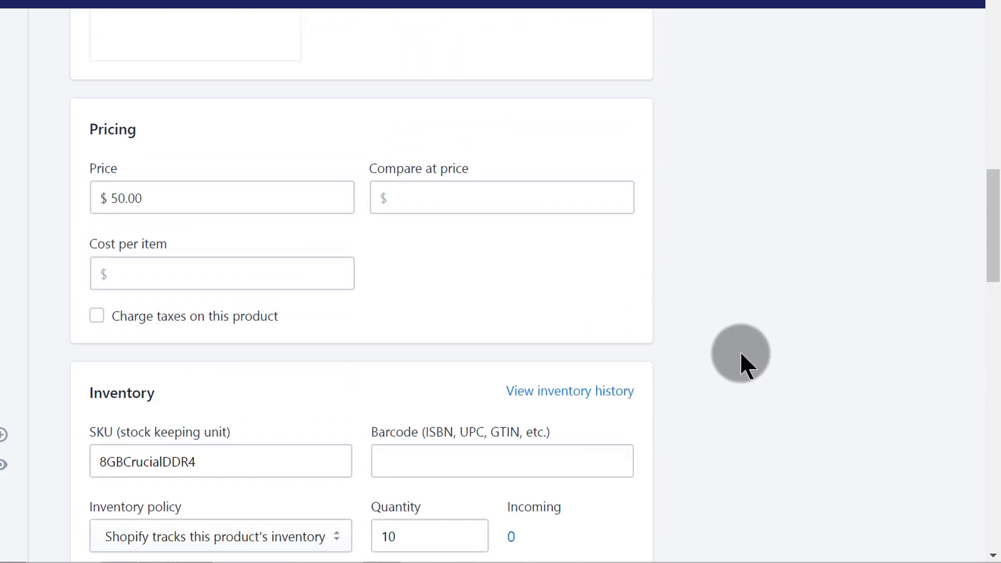
scroll(747, 345, up, 3)
scroll(521, 409, down, 6)
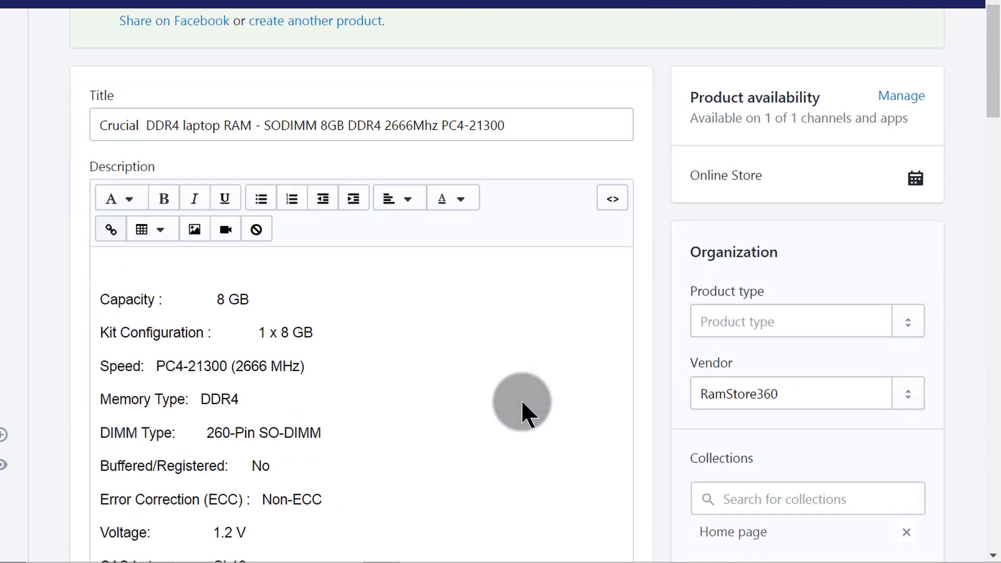
scroll(837, 284, up, 3)
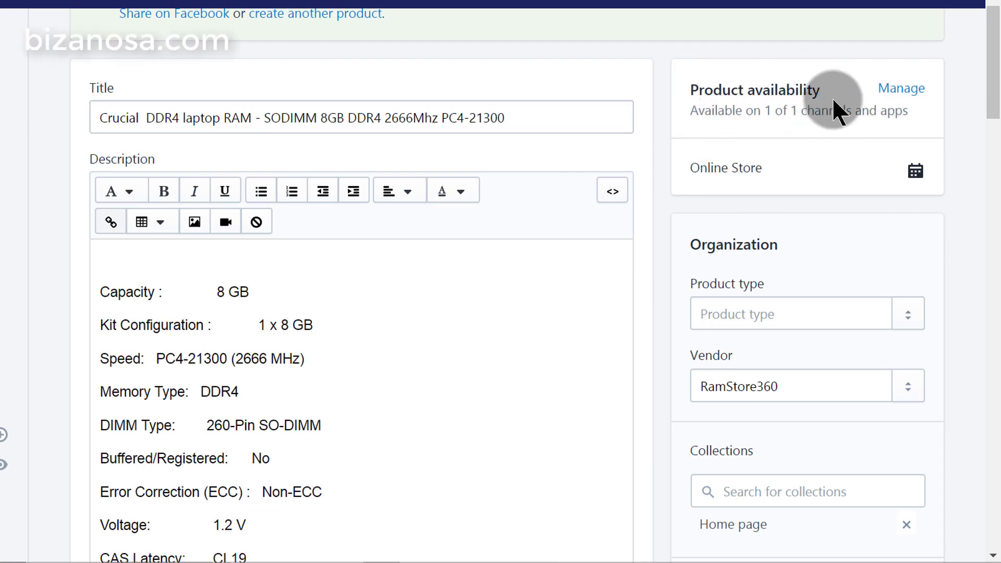
scroll(827, 95, down, 2)
scroll(787, 78, down, 2)
scroll(834, 119, up, 2)
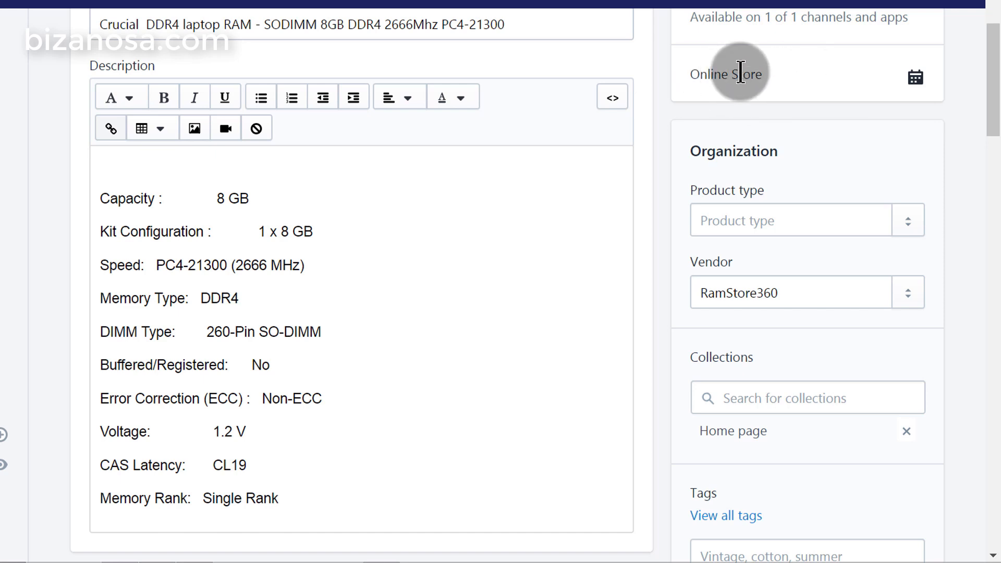
scroll(805, 77, down, 2)
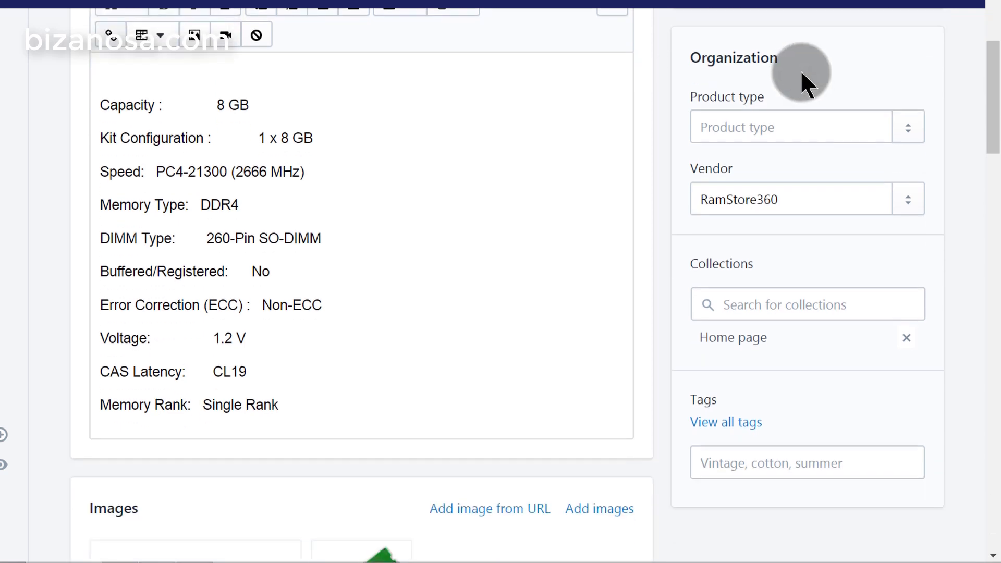
Step: Examine the product type and vendor fields and the collections available for the product
click(736, 135)
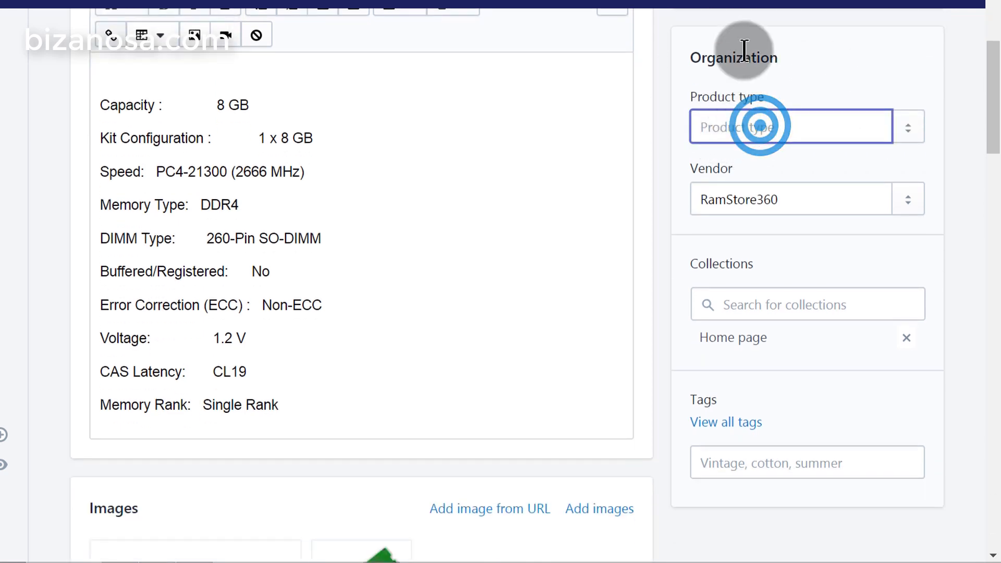
scroll(845, 151, down, 2)
double_click(794, 105)
click(792, 107)
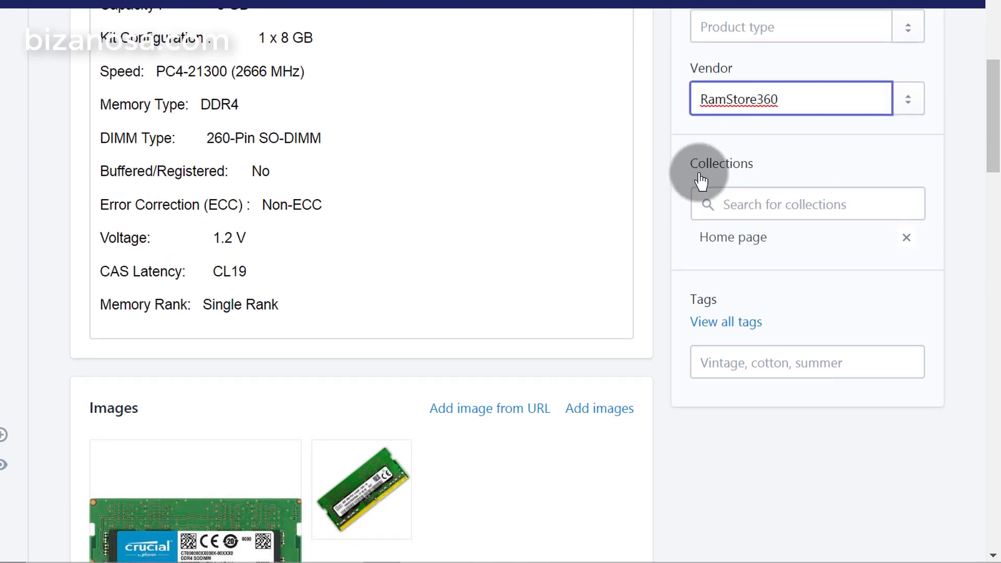
scroll(700, 156, down, 2)
click(776, 117)
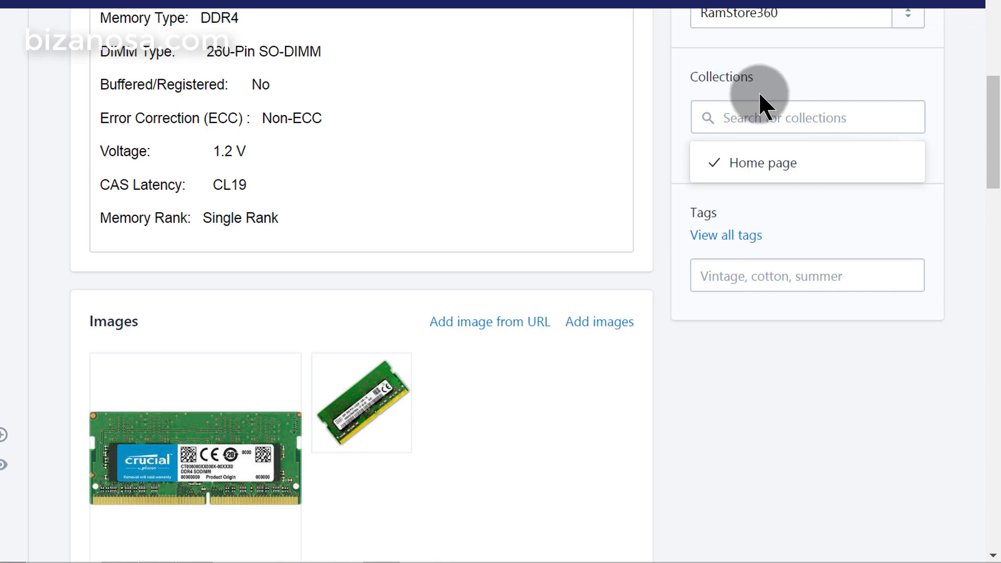
scroll(941, 117, down, 2)
click(961, 110)
Step: Add the tags DDR4 RAM, 8GB Laptop RAM and Laptop RAM to the product
click(740, 178)
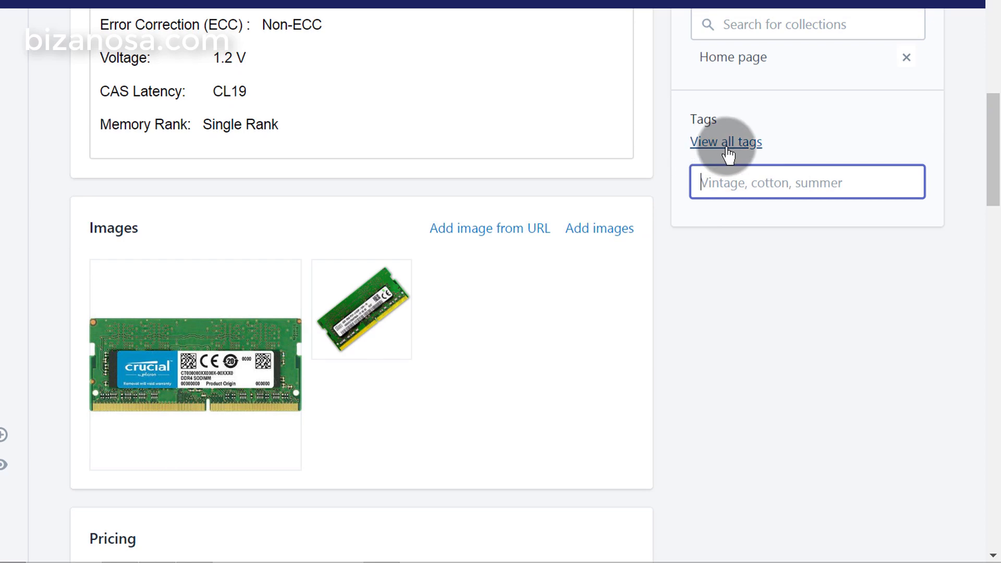
scroll(813, 177, up, 3)
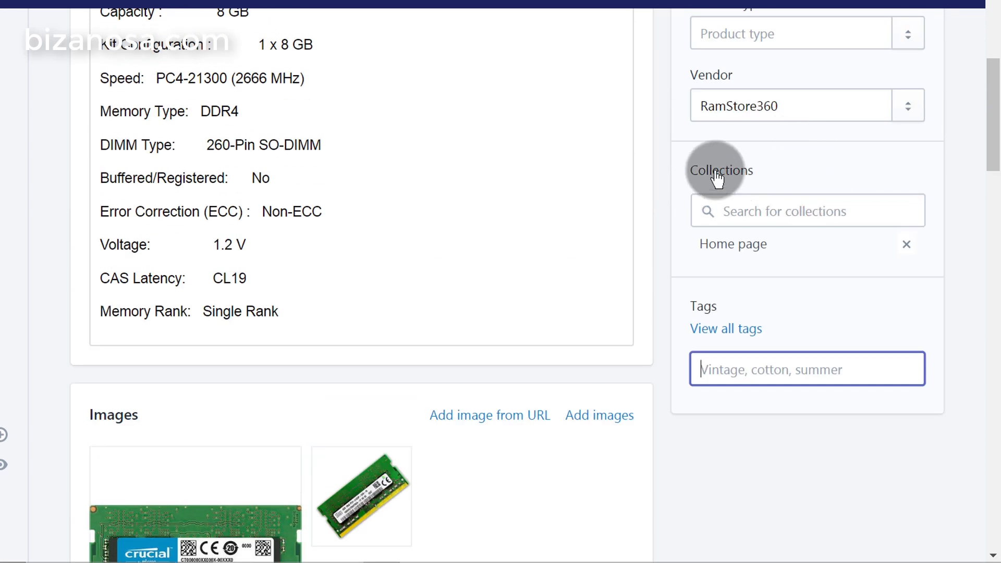
scroll(749, 216, down, 1)
scroll(750, 216, down, 1)
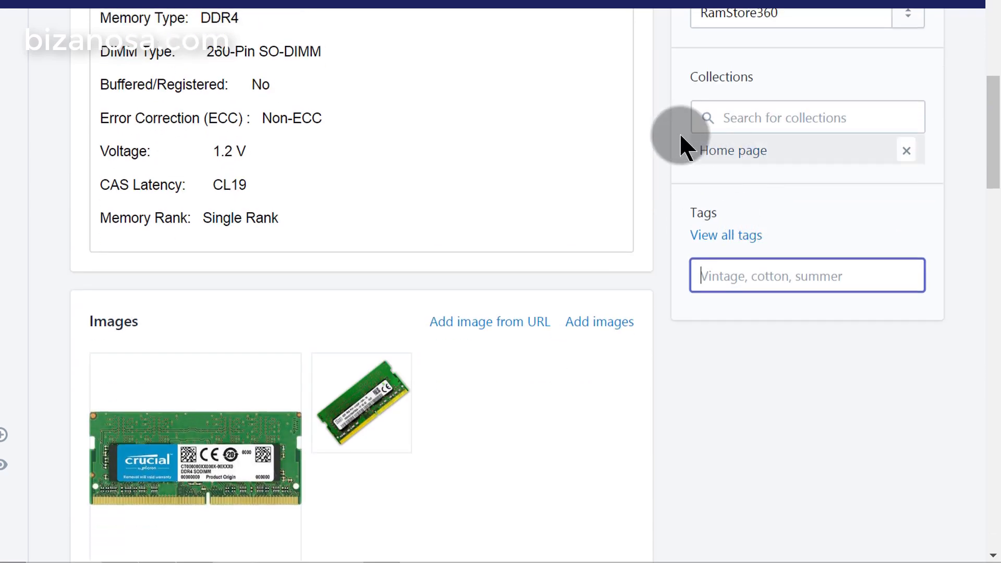
click(710, 272)
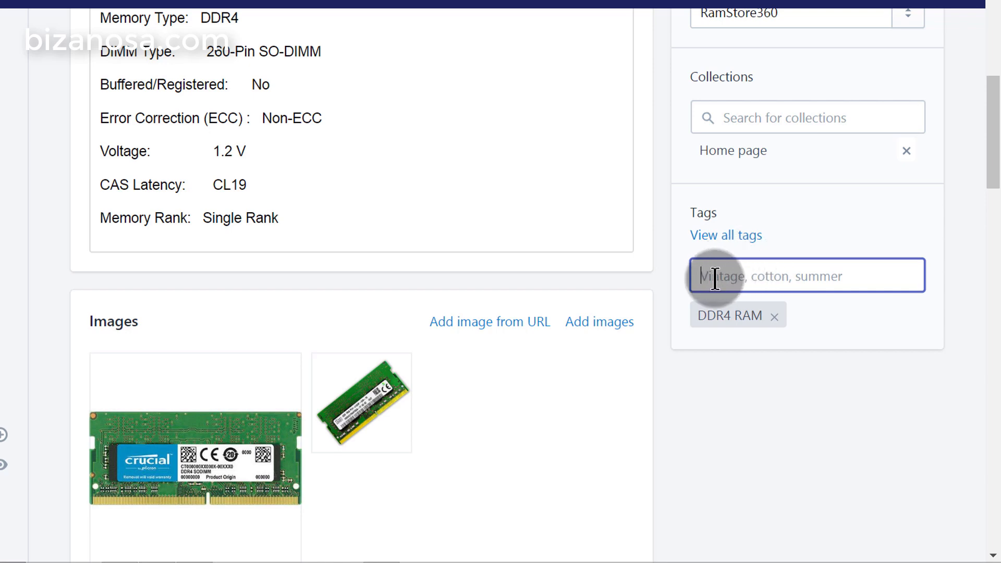
scroll(742, 279, up, 2)
text(8GB Laptop RAM)
key(Return)
text(Laptop RAM)
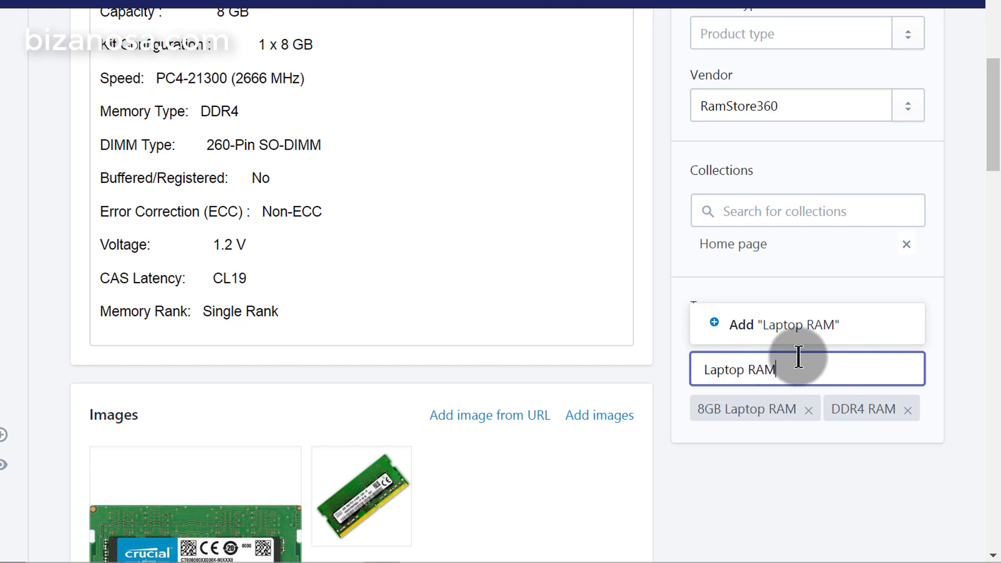
key(Return)
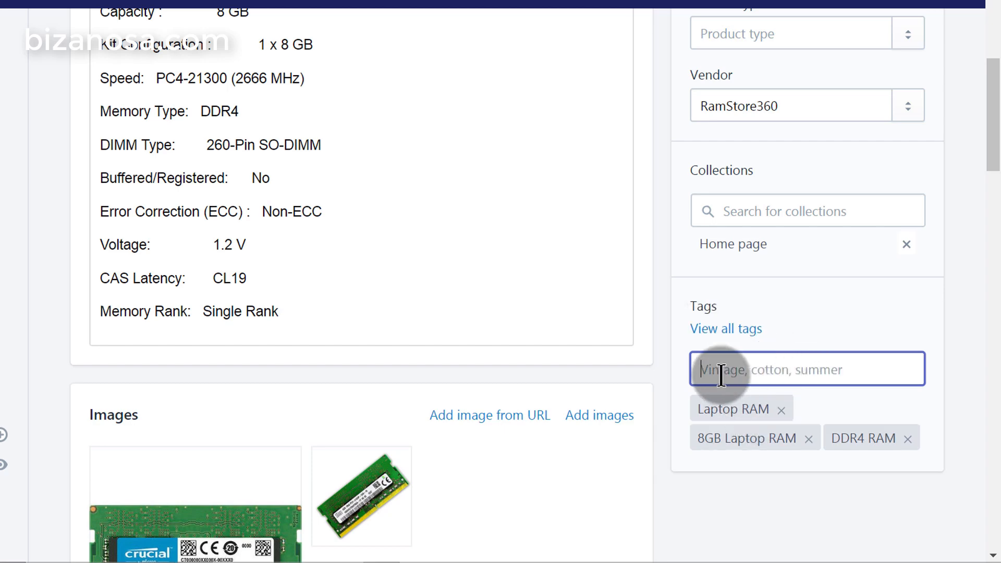
Step: Swap the order of the two product images and move the Crucial image back to first place
scroll(886, 273, down, 1)
scroll(885, 271, down, 20)
scroll(882, 243, up, 5)
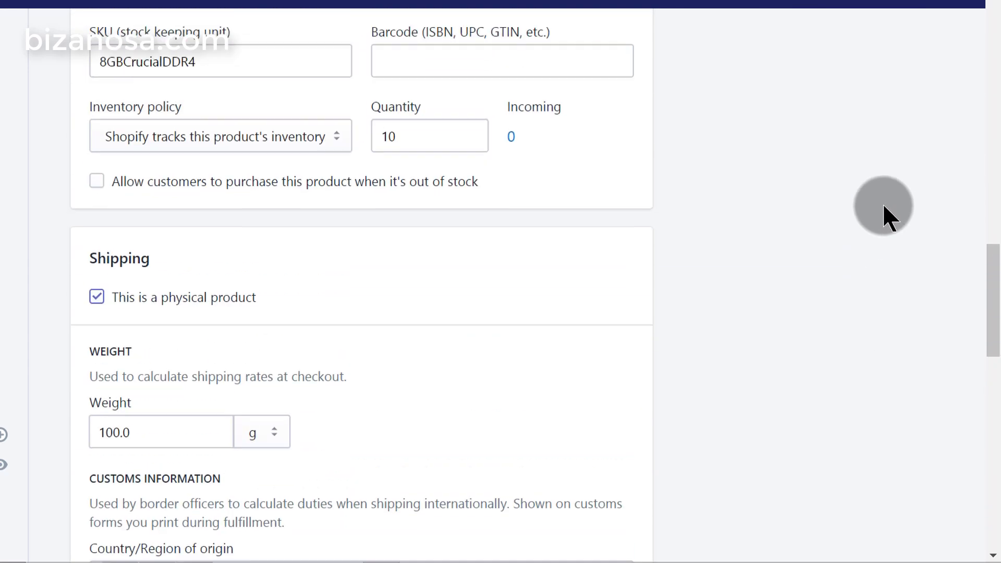
scroll(884, 203, up, 12)
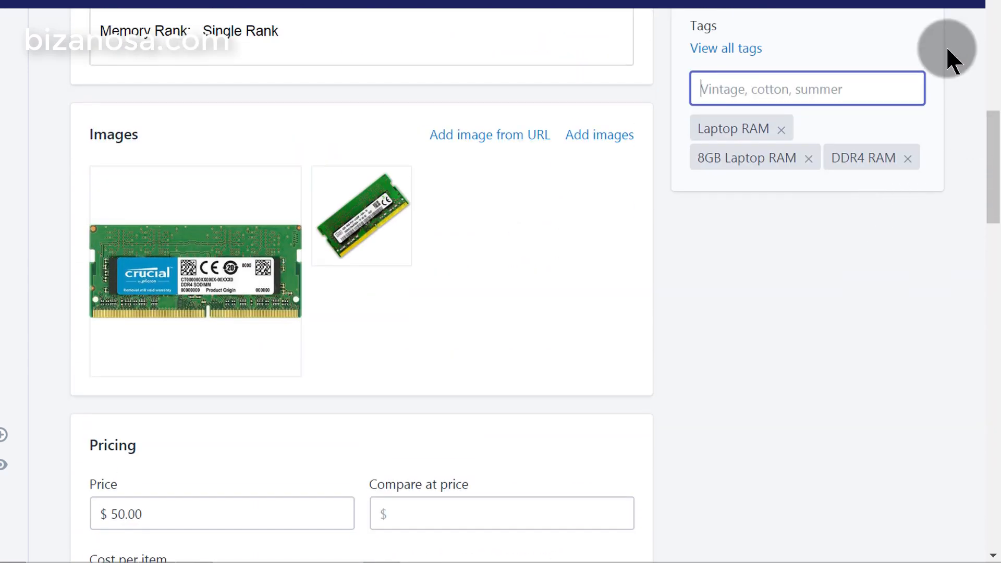
mouse_move(335, 188)
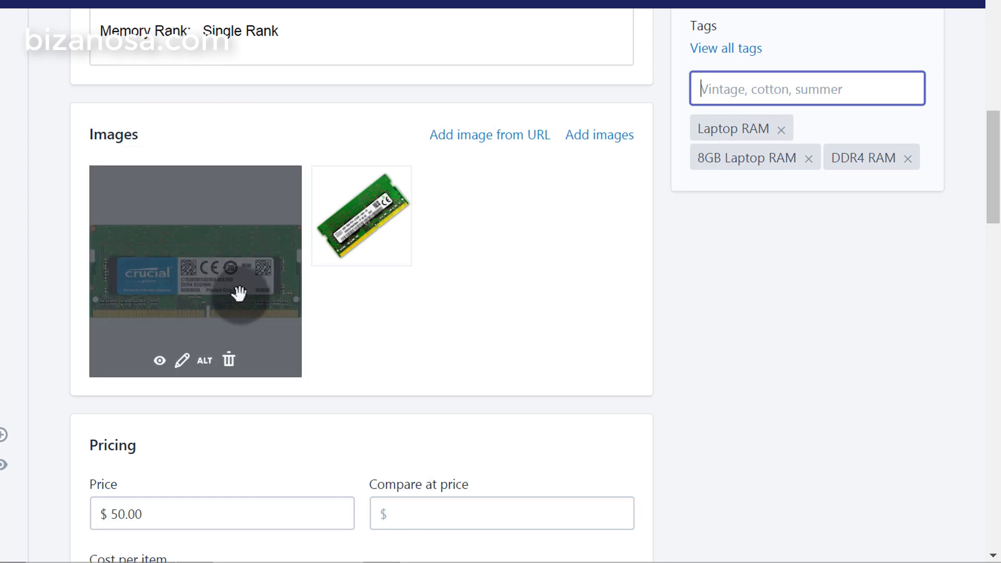
drag(240, 293, 373, 201)
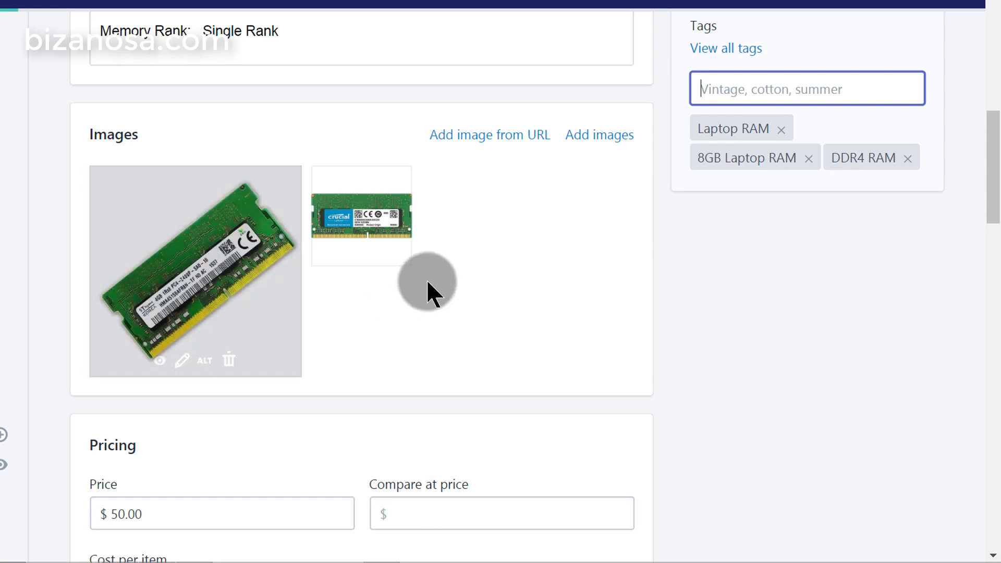
drag(372, 207, 211, 211)
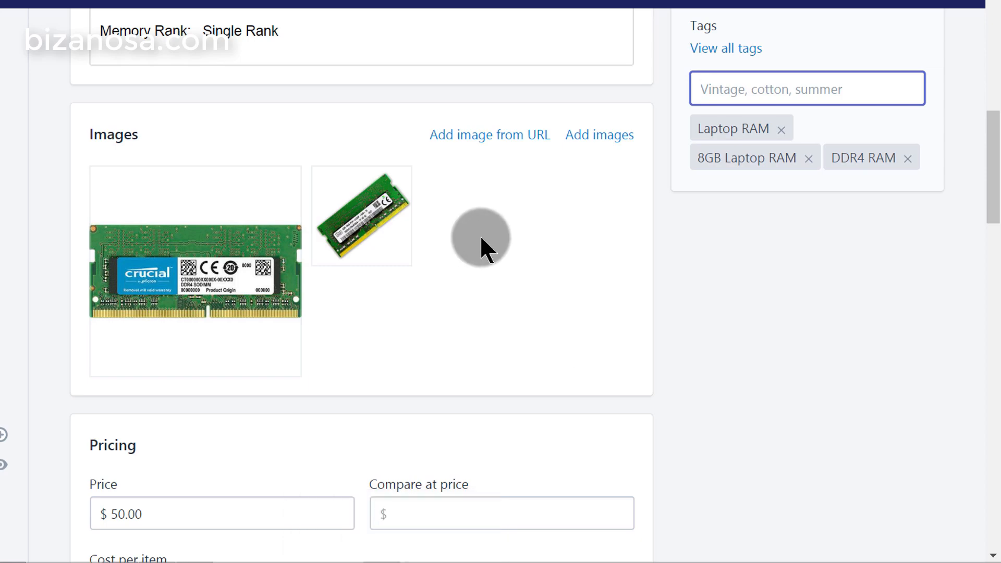
scroll(371, 253, up, 7)
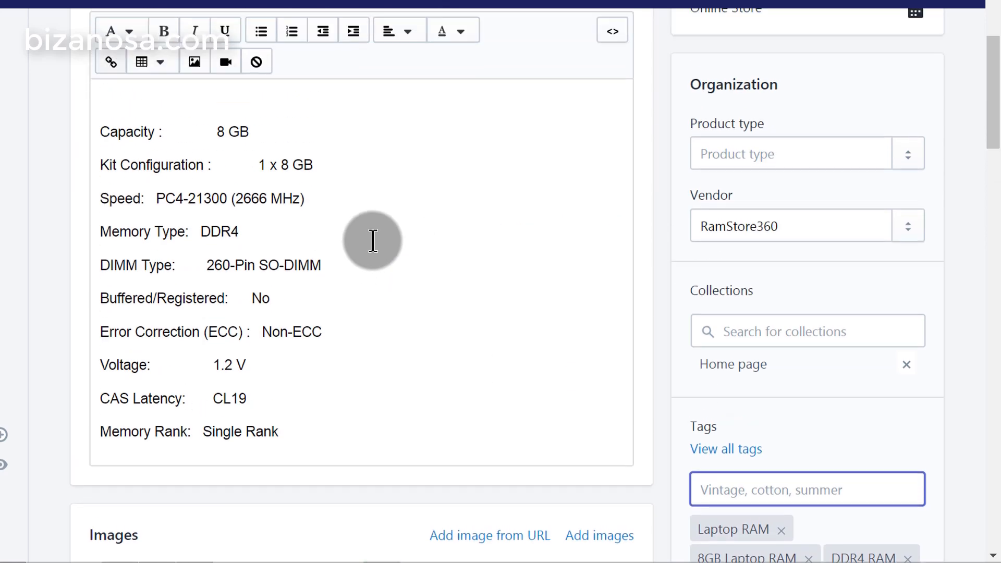
Step: Save the Crucial DDR4 laptop RAM product's changes
scroll(260, 242, down, 2)
scroll(275, 380, up, 6)
click(294, 394)
scroll(294, 394, up, 4)
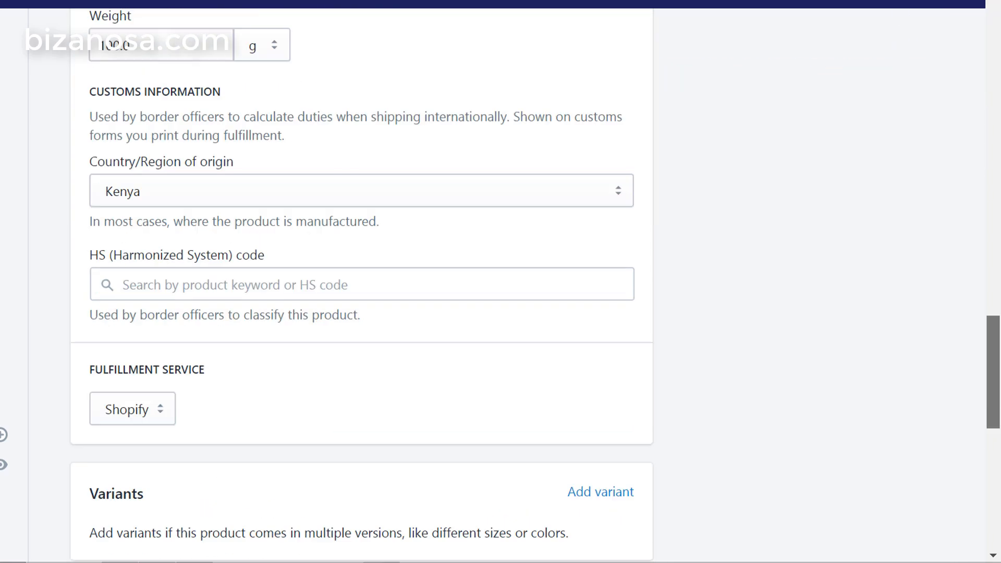
drag(993, 352, 996, 514)
click(914, 514)
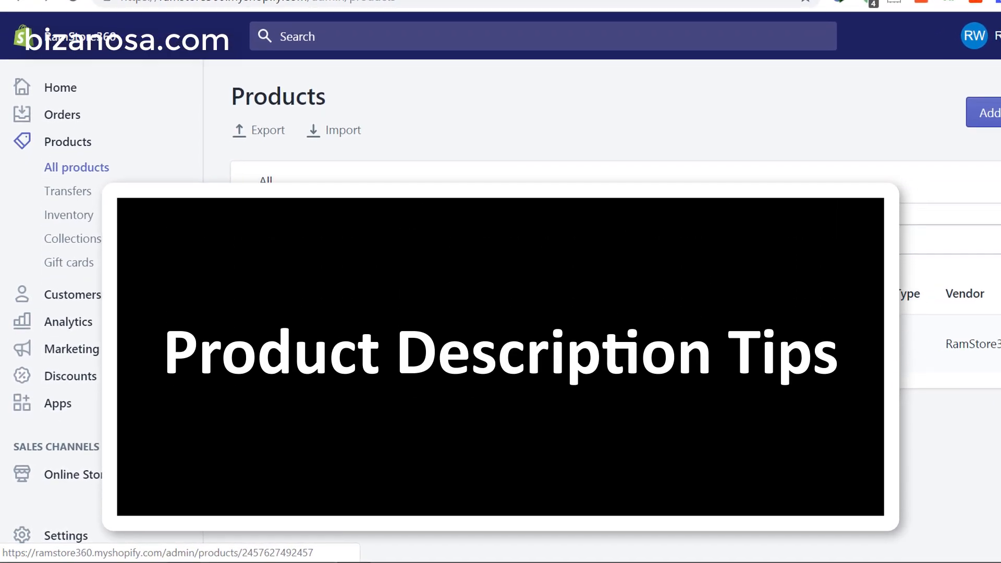
Step: Open the Crucial DDR4 laptop RAM product from the product list and view it in the online store
click(459, 344)
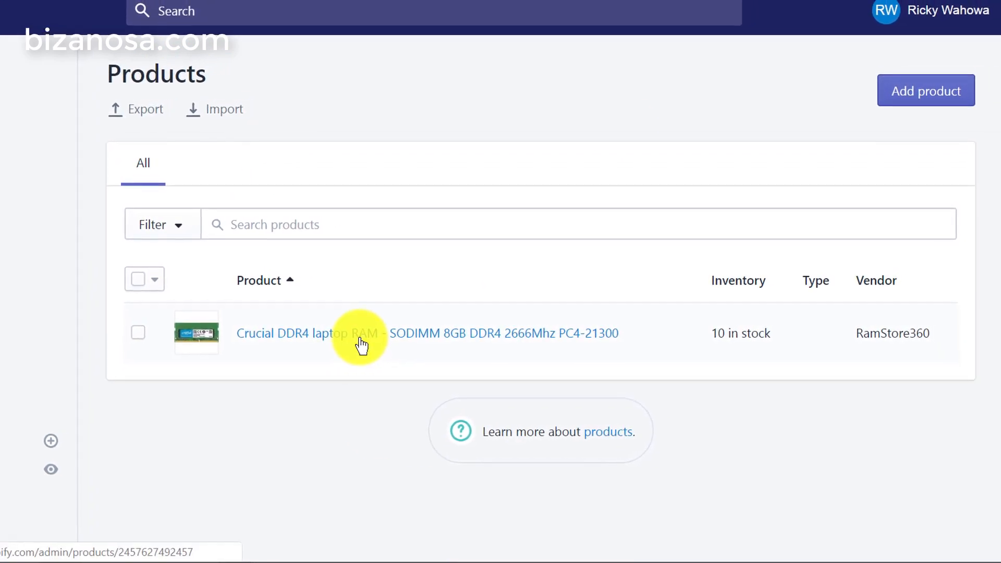
click(361, 344)
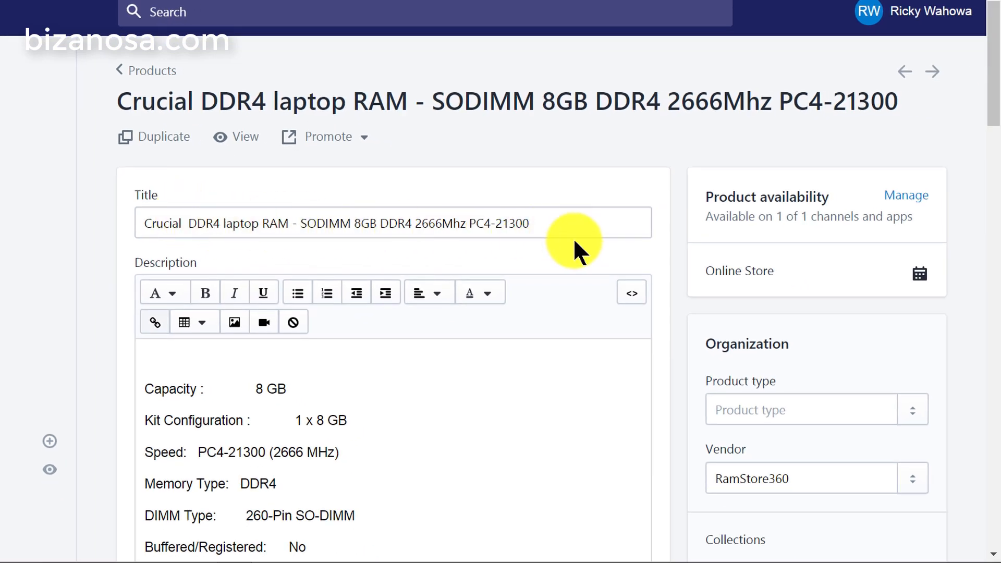
click(242, 146)
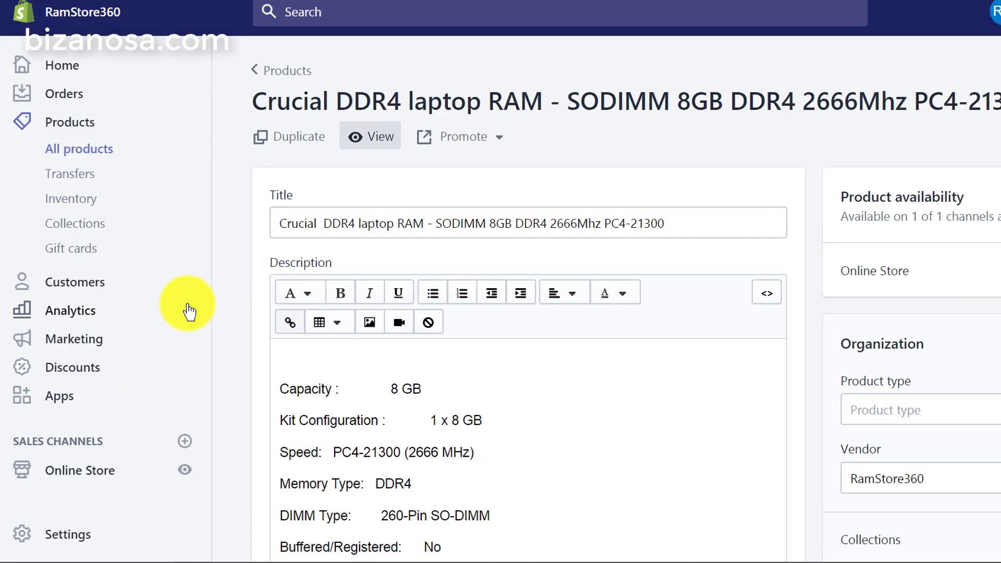
Step: Enter the password-protected storefront with the store password
scroll(183, 303, down, 3)
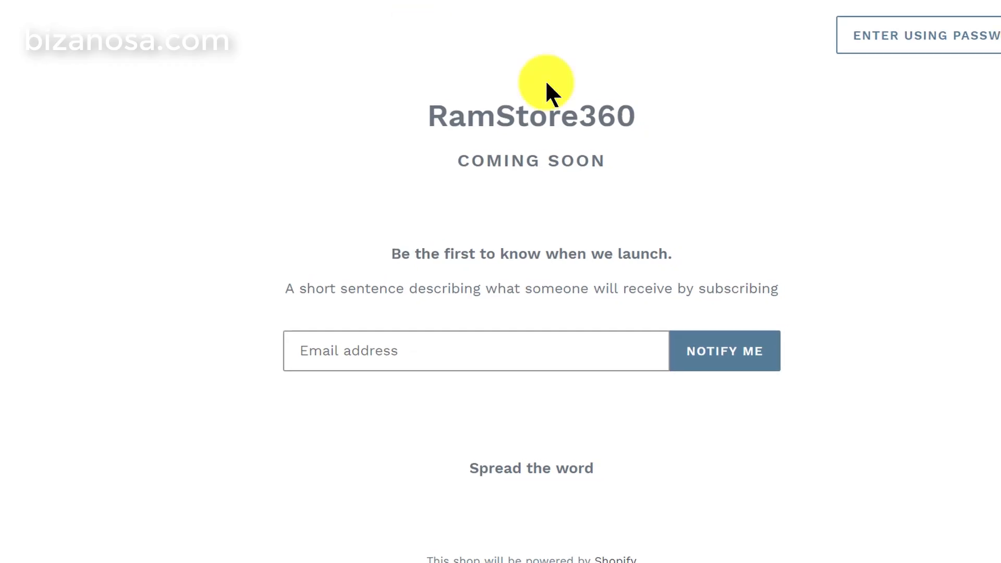
click(880, 73)
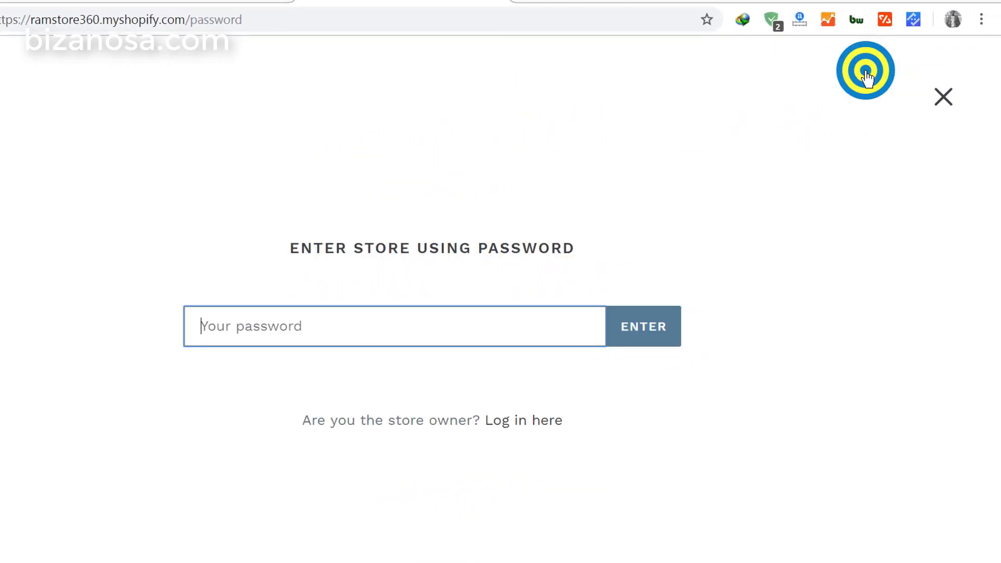
click(319, 326)
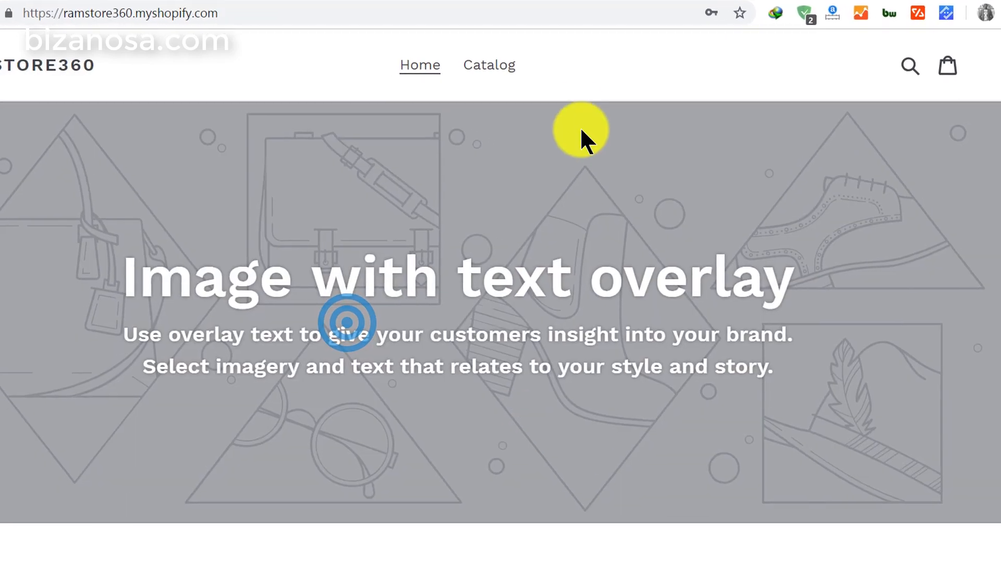
Step: Open the Crucial DDR4 laptop RAM product page in the storefront and review its image, price and specifications
scroll(596, 135, down, 8)
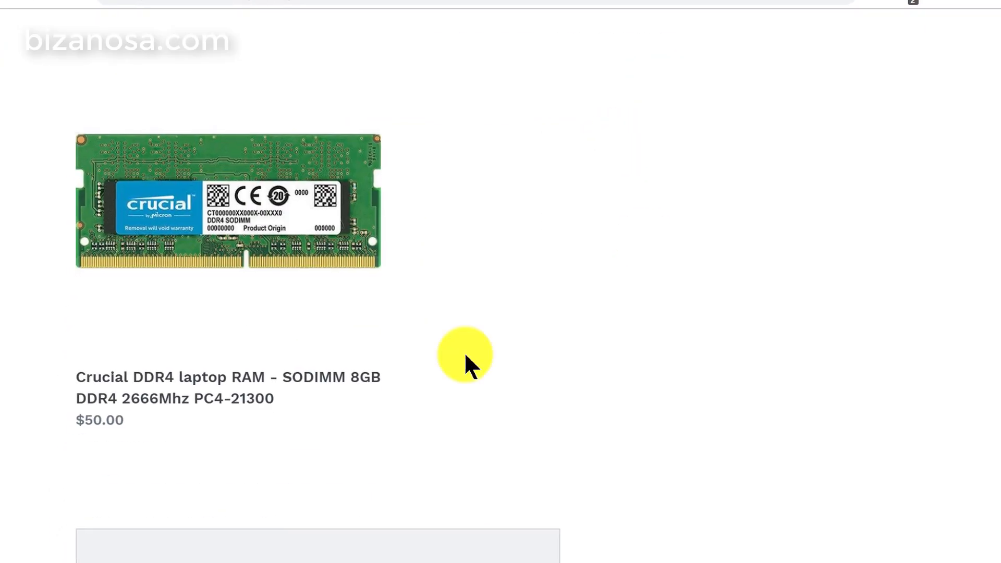
click(235, 211)
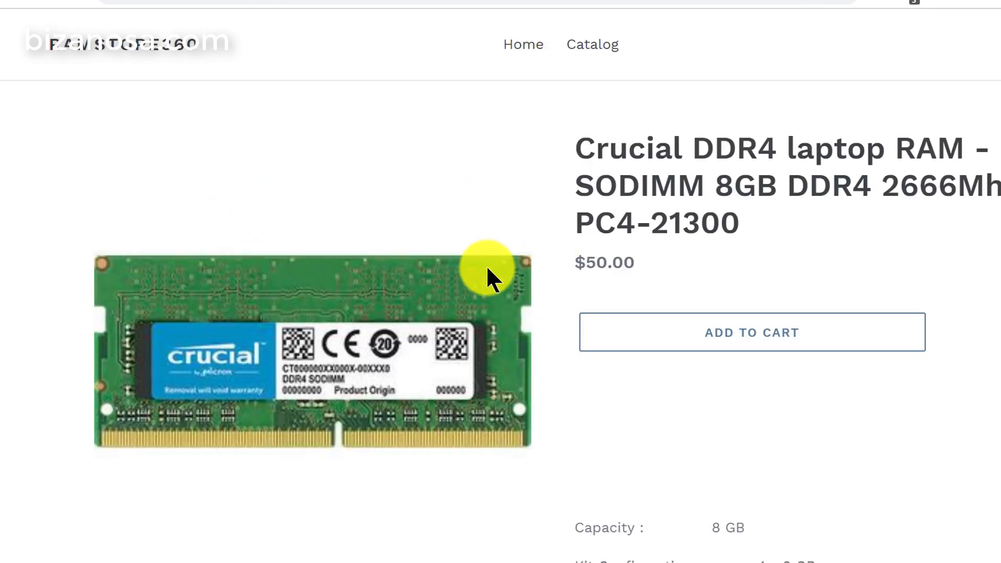
scroll(490, 277, down, 2)
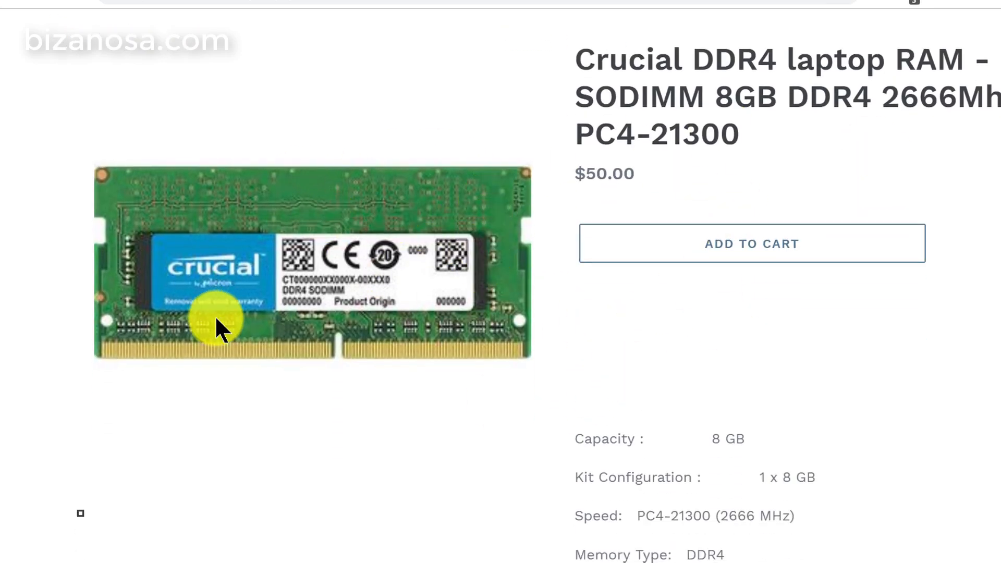
scroll(784, 340, down, 9)
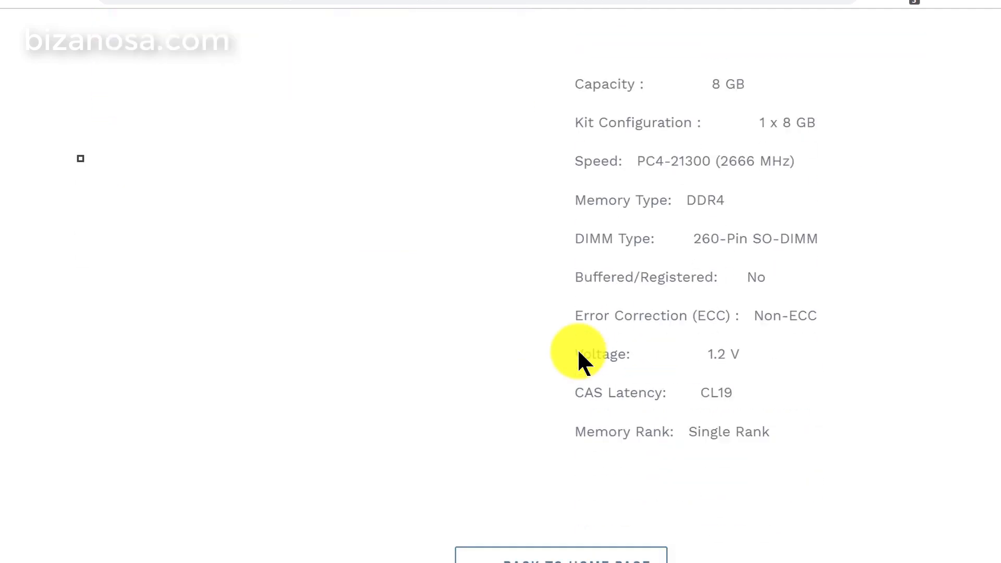
scroll(573, 341, down, 2)
scroll(570, 328, up, 13)
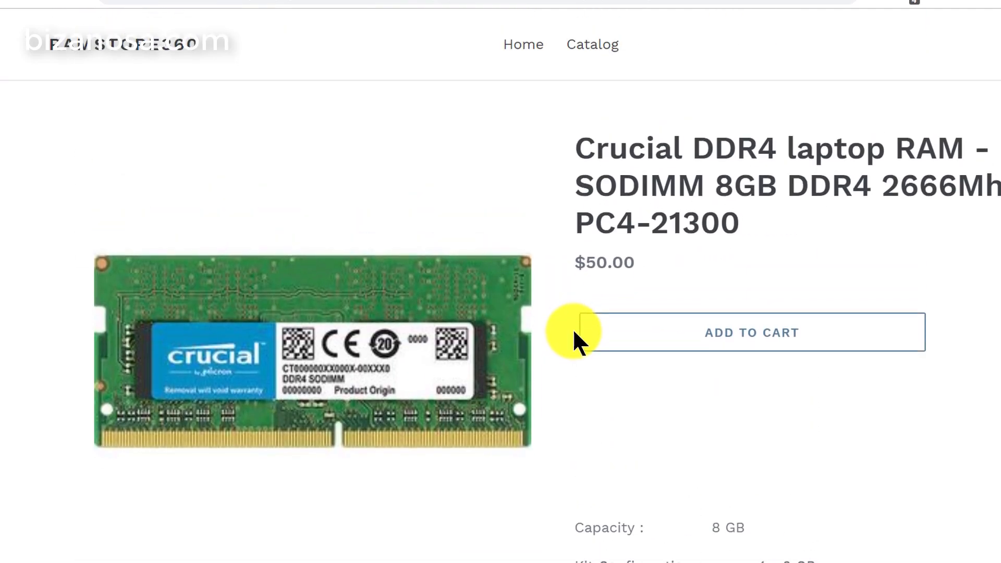
click(587, 258)
drag(587, 258, 607, 259)
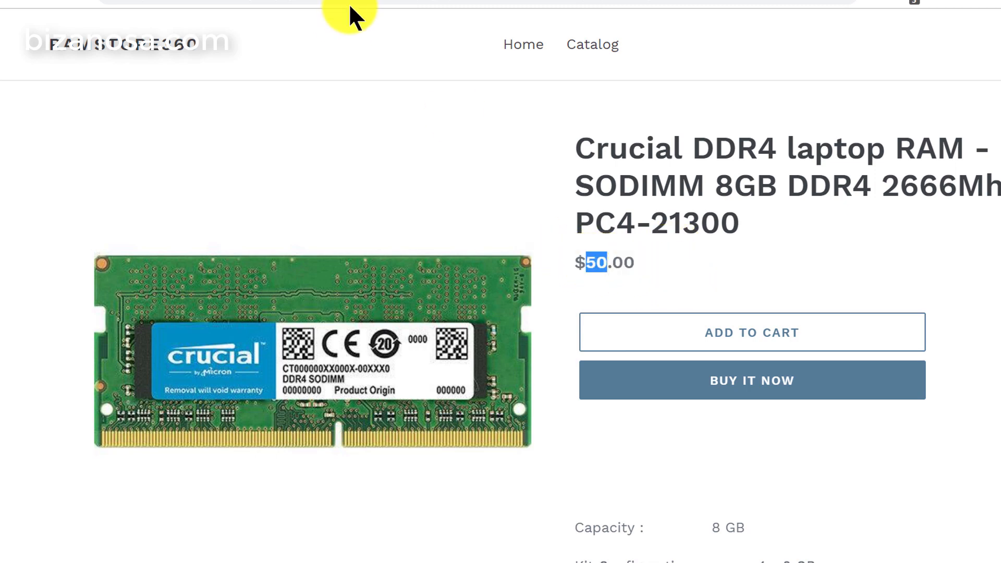
Step: Set the product's compare at price to $70.00 in the store admin and save the change
key(ctrl+Tab)
scroll(556, 327, down, 15)
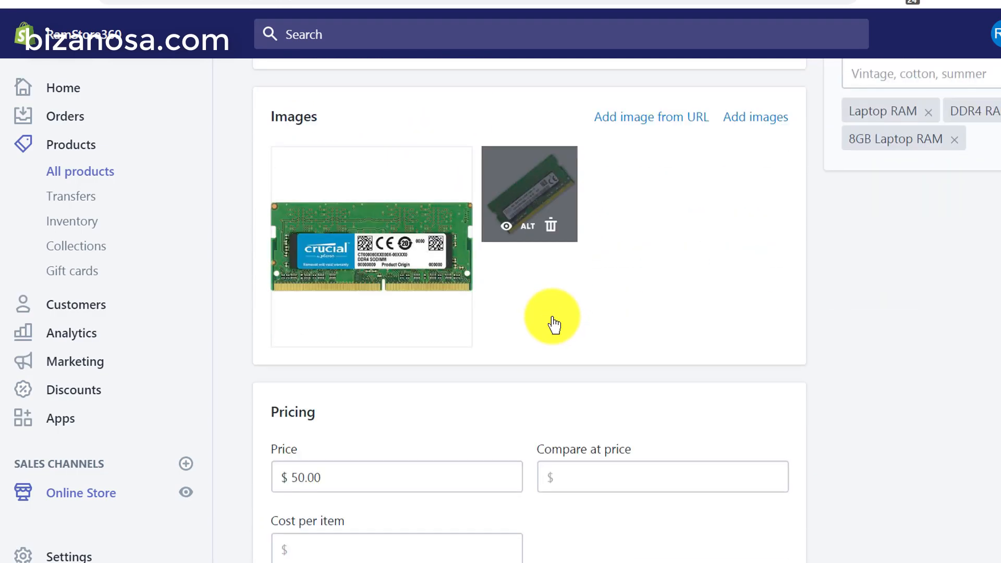
scroll(552, 318, up, 3)
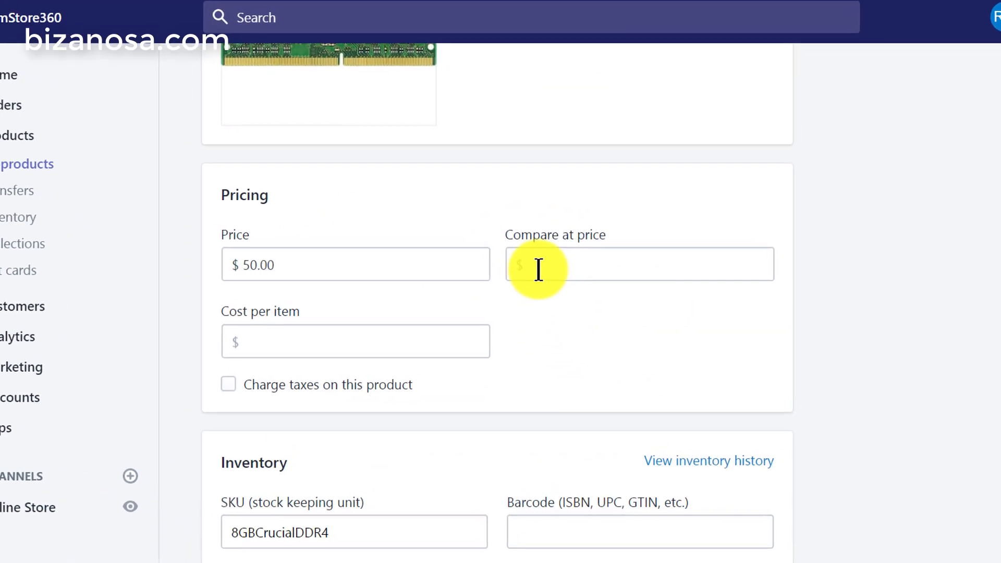
click(538, 268)
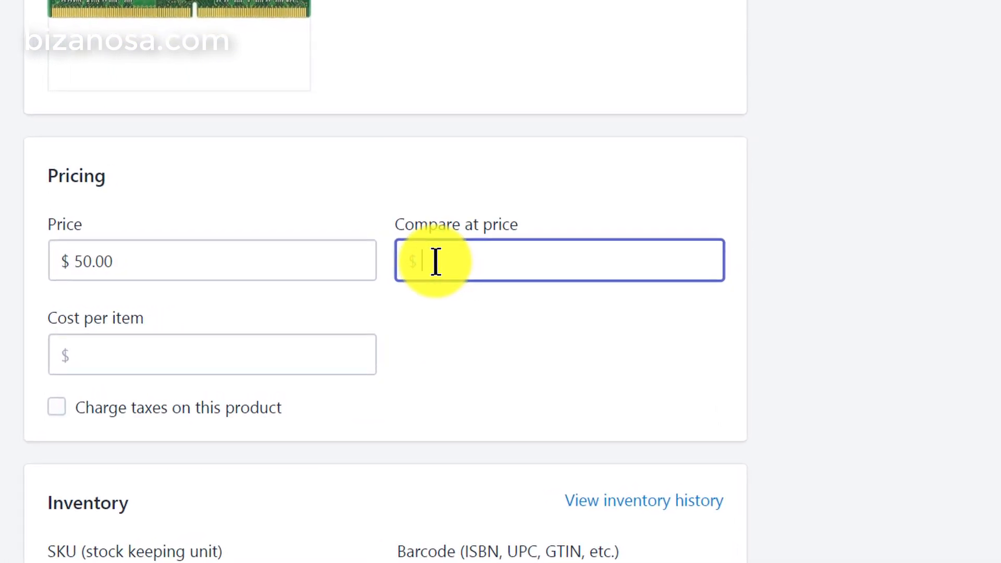
text(70)
click(425, 314)
click(467, 262)
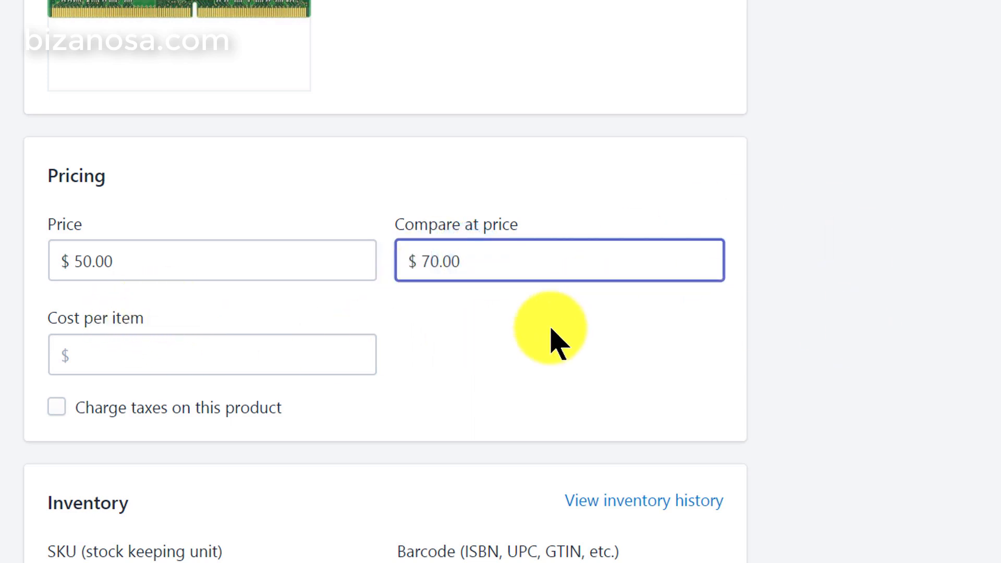
click(480, 260)
drag(480, 259, 384, 280)
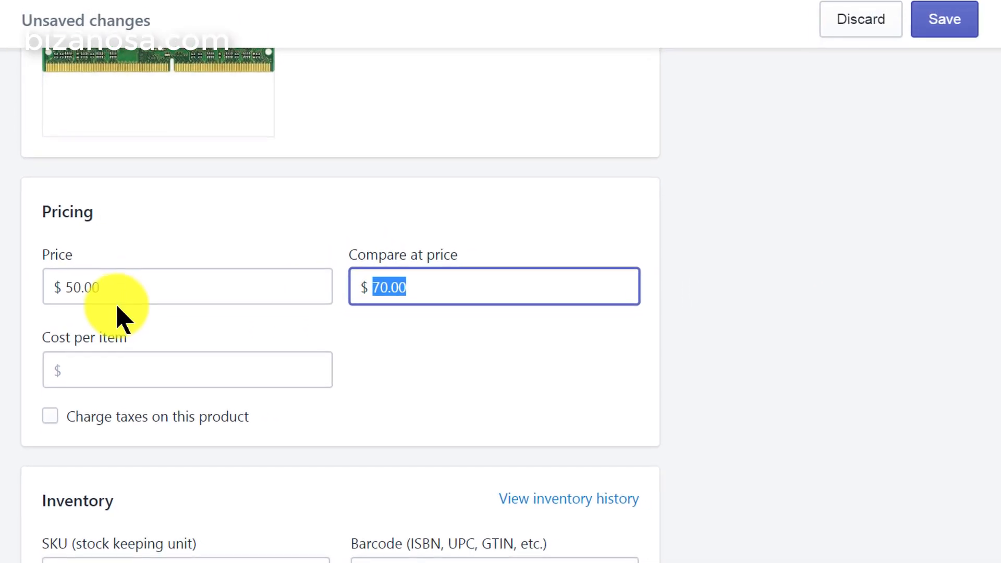
drag(109, 282, 24, 290)
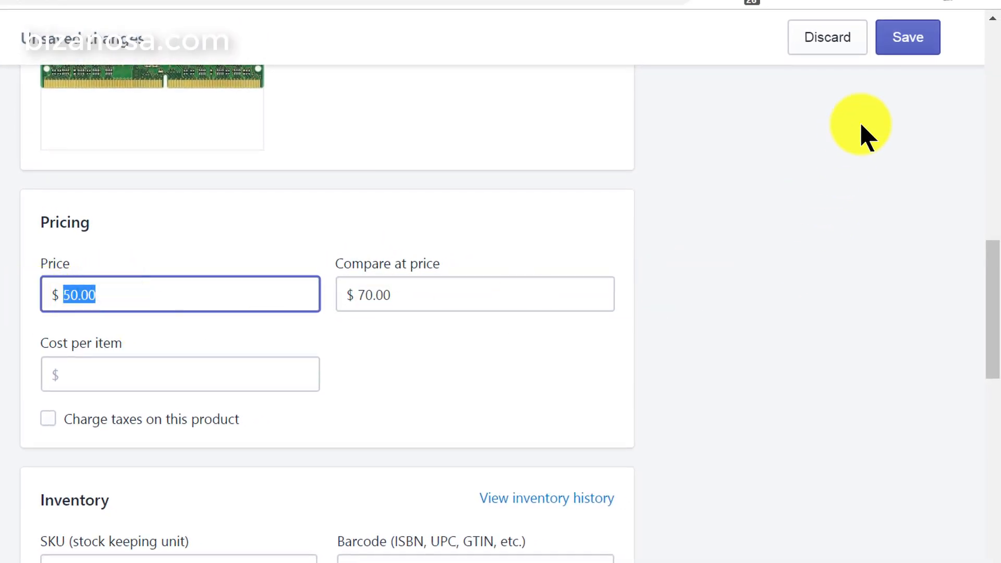
click(908, 36)
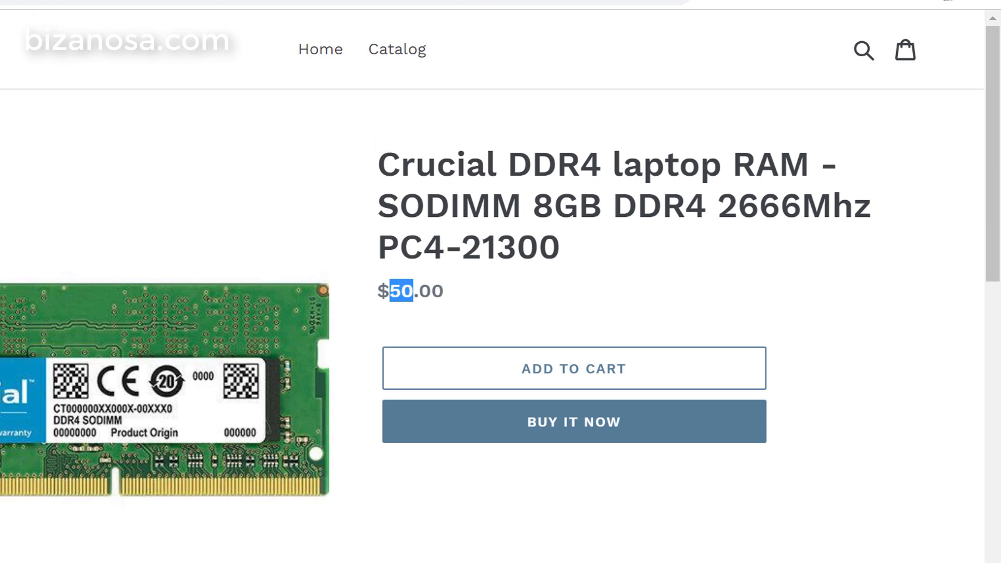
Step: Reload the storefront product page and examine its sale pricing, specifications and image thumbnails
key(F5)
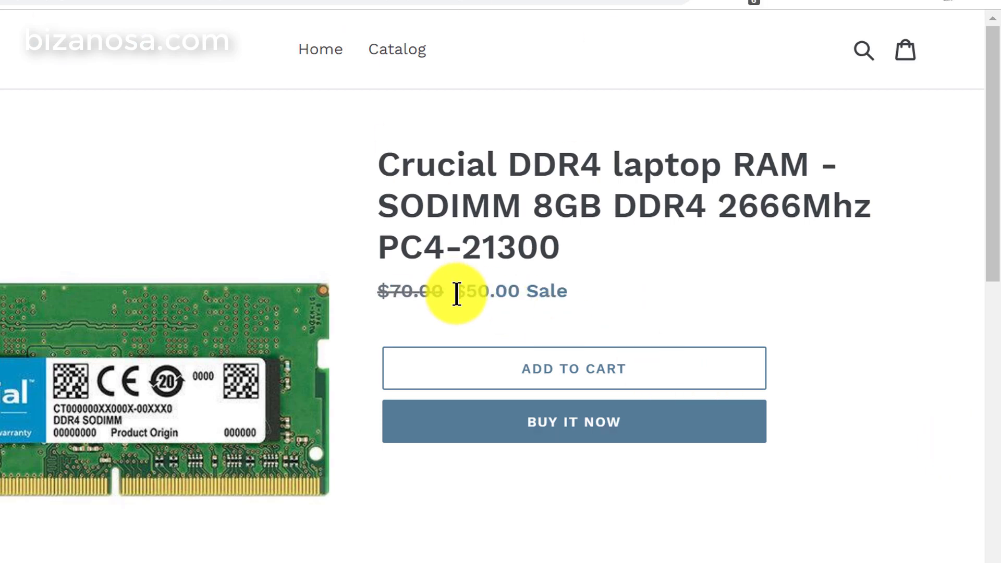
drag(456, 291, 520, 287)
click(389, 288)
drag(389, 288, 437, 293)
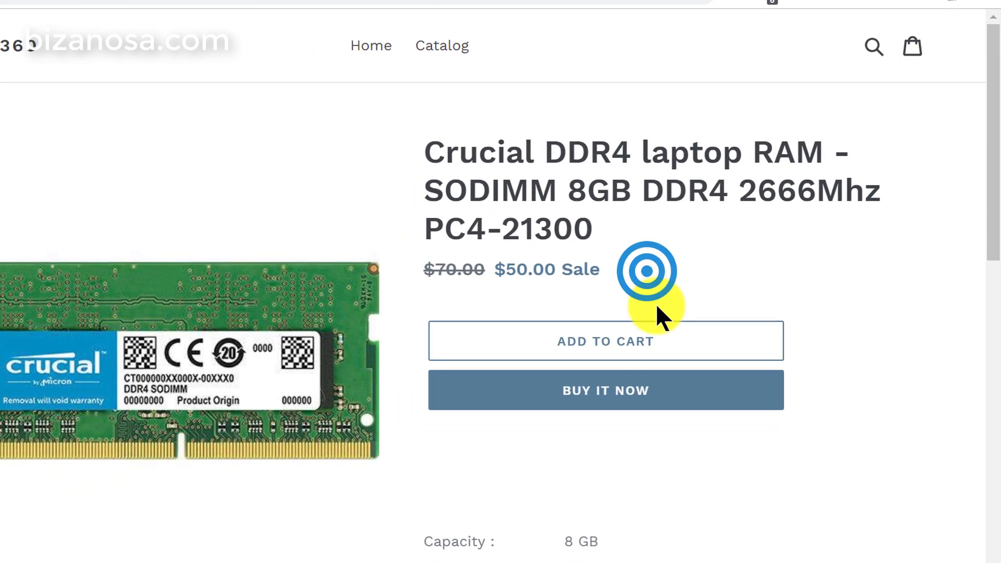
scroll(649, 333, down, 5)
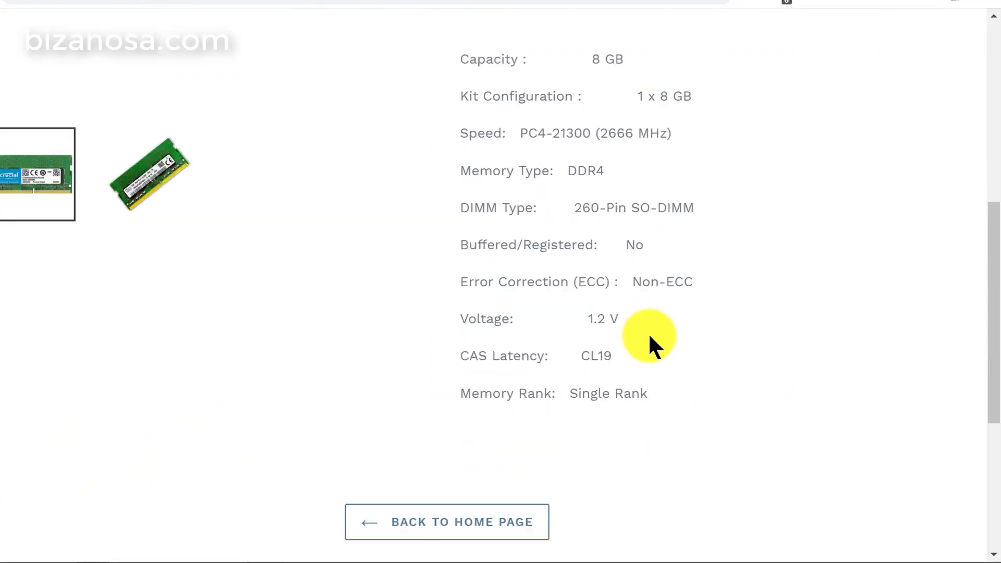
scroll(648, 339, down, 5)
scroll(642, 335, up, 7)
Step: Return to the product's admin page and review its inventory, shipping, customs and variants sections
click(172, 2)
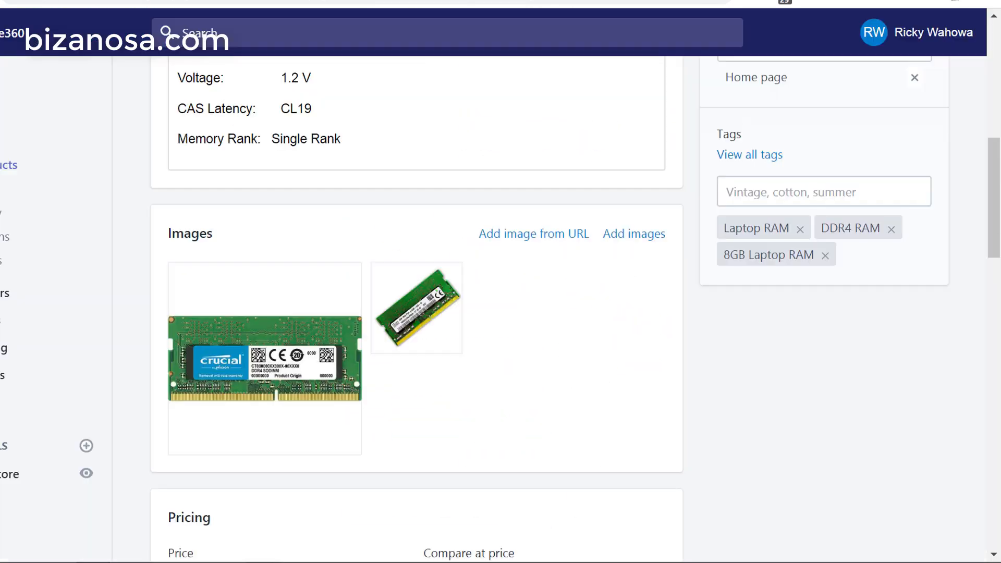
scroll(441, 273, up, 10)
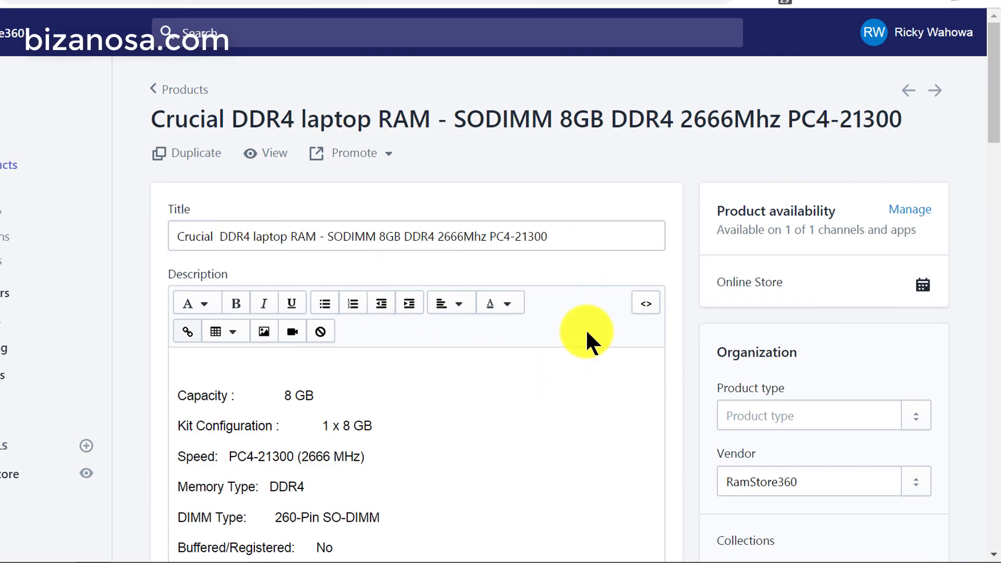
scroll(599, 301, down, 20)
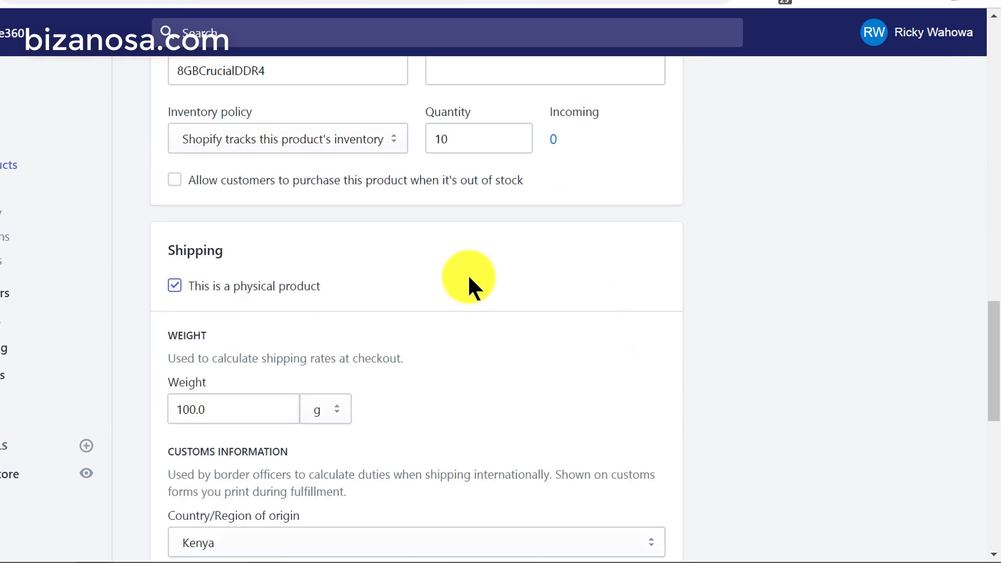
scroll(345, 256, up, 5)
scroll(366, 261, down, 13)
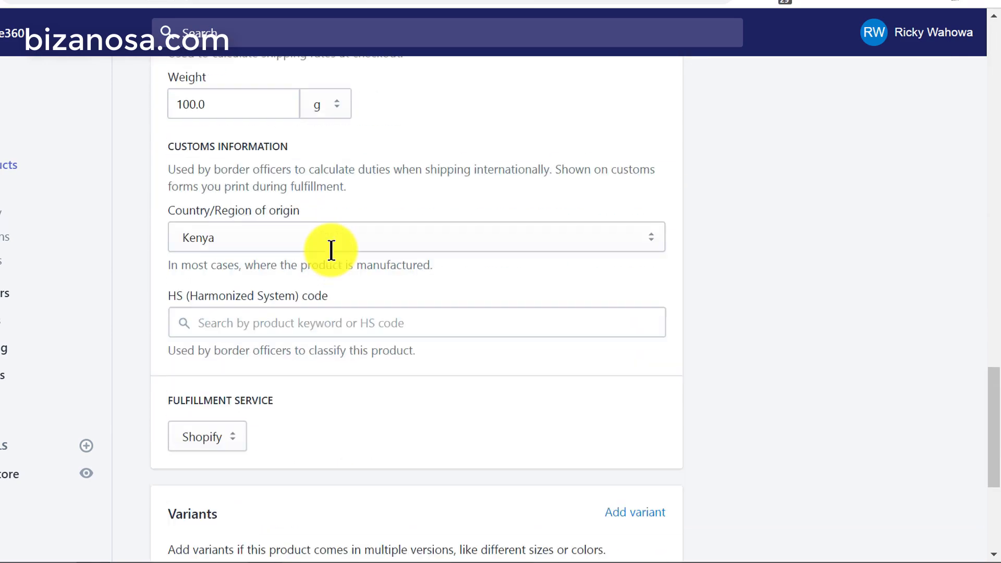
scroll(332, 251, down, 3)
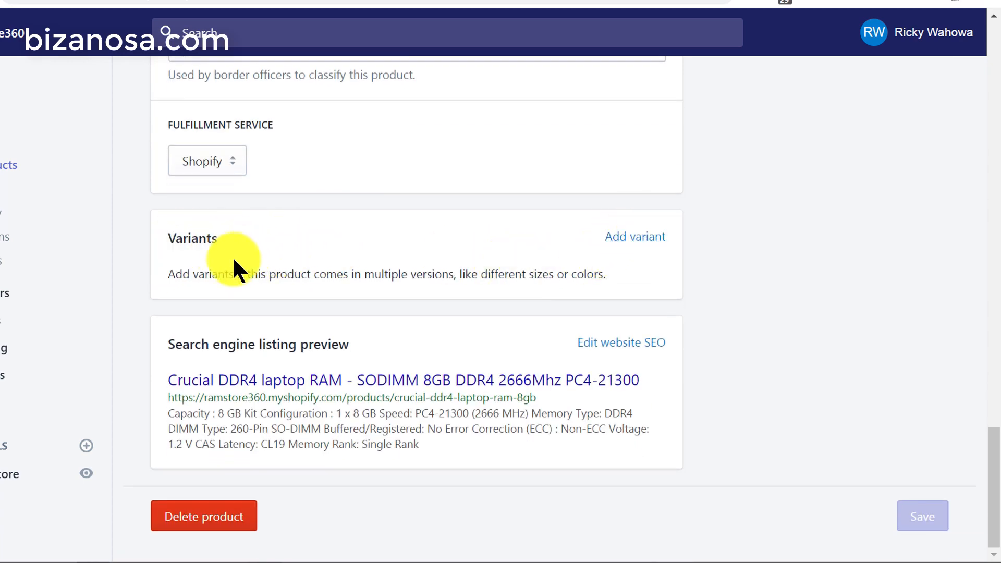
drag(168, 274, 642, 273)
click(746, 265)
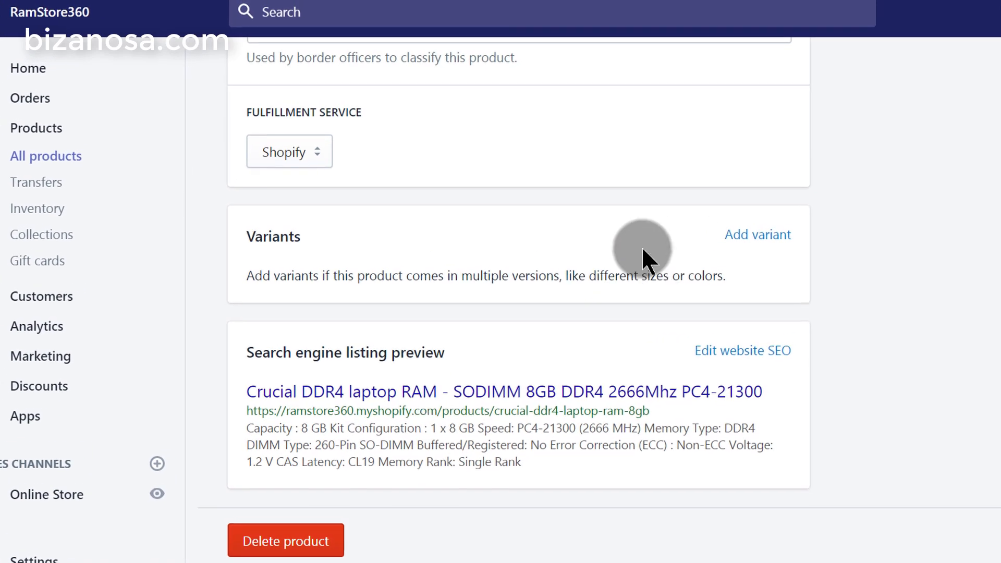
Step: Duplicate the product with its images under the name DDR4 laptop RAM - SODIMM 8GB DDR4 2666Mhz PC4-21300
scroll(514, 281, up, 15)
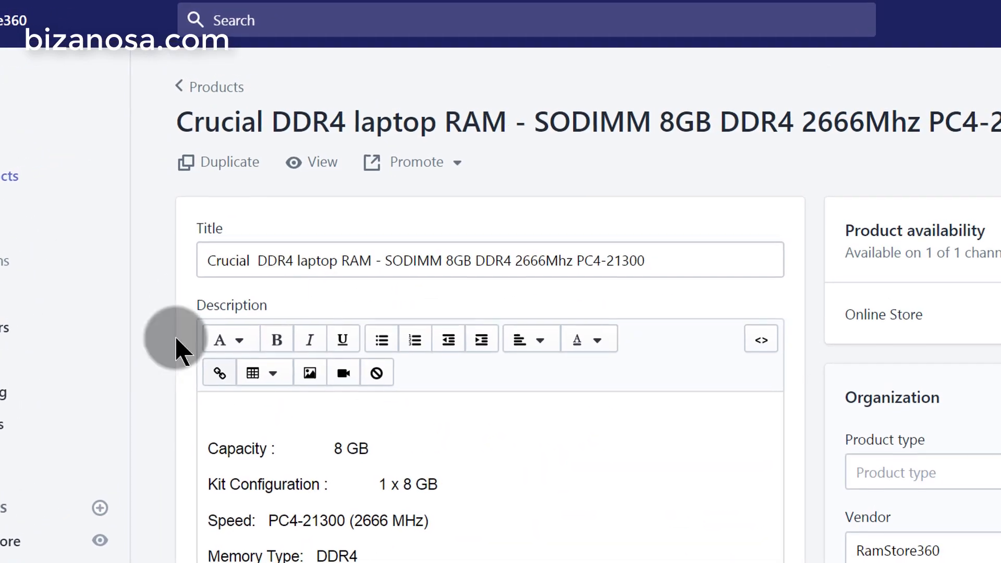
click(229, 167)
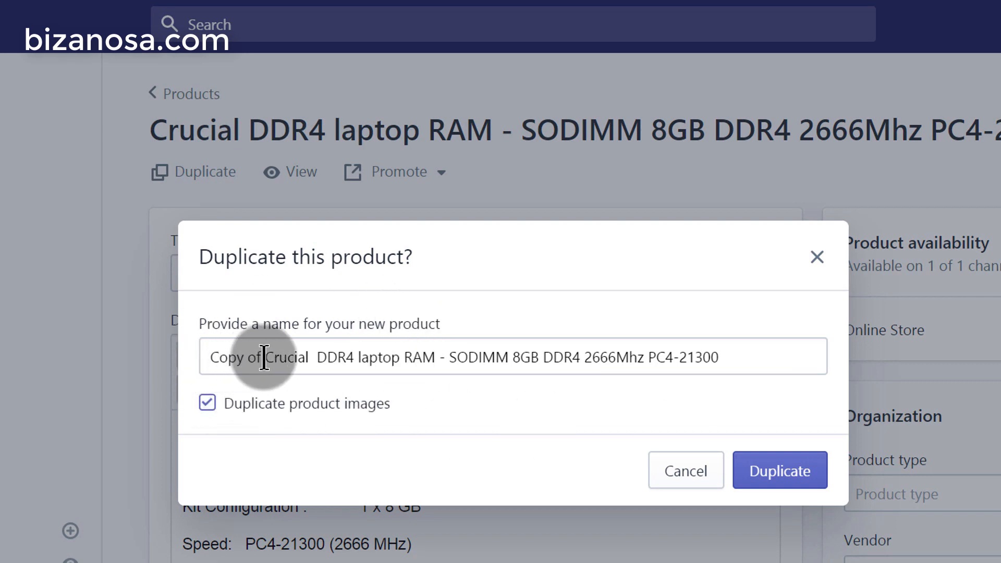
drag(264, 359, 199, 360)
key(Delete)
key(Delete)
key(Delete)
key(Delete)
key(Delete)
key(Delete)
key(Delete)
key(Delete)
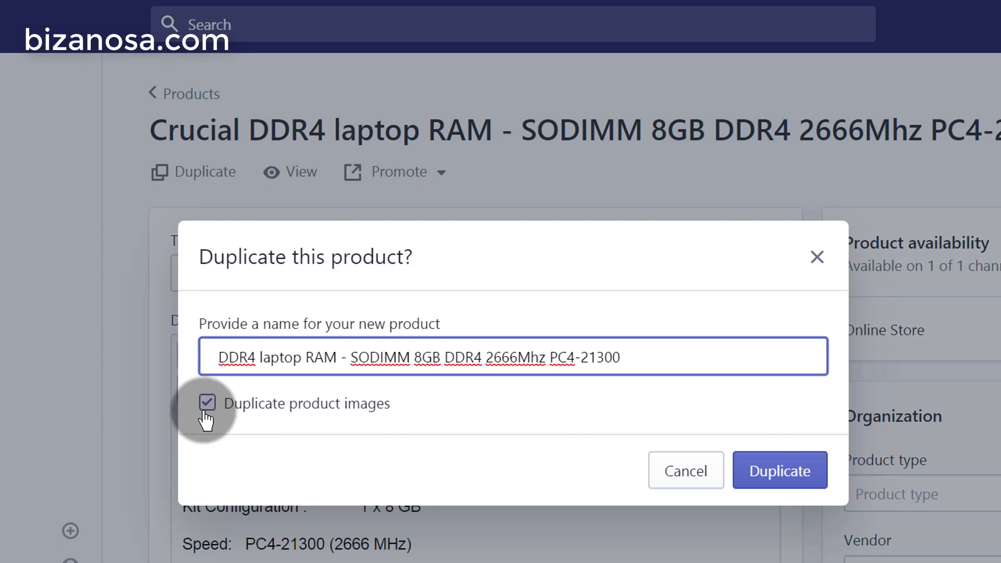
click(787, 479)
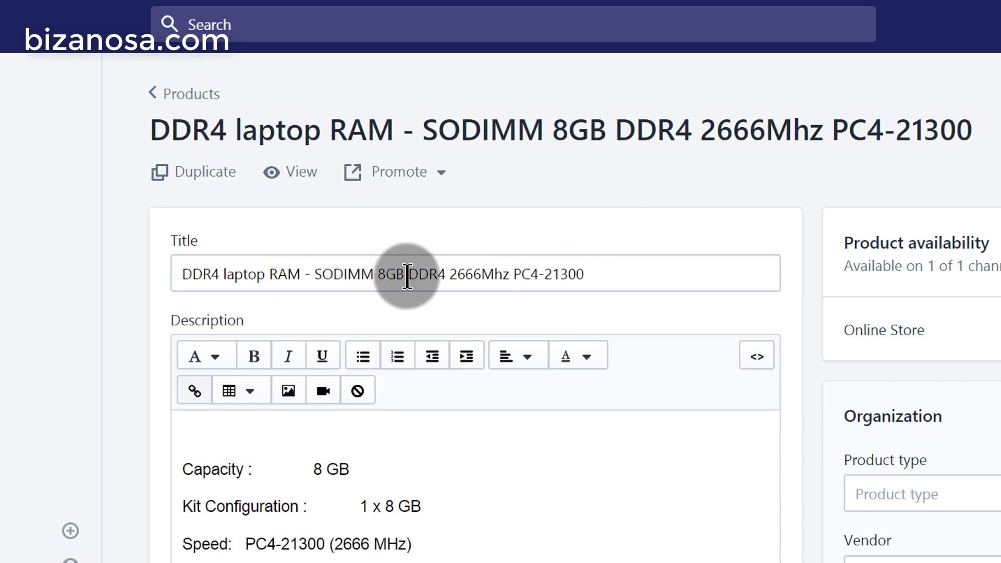
click(406, 271)
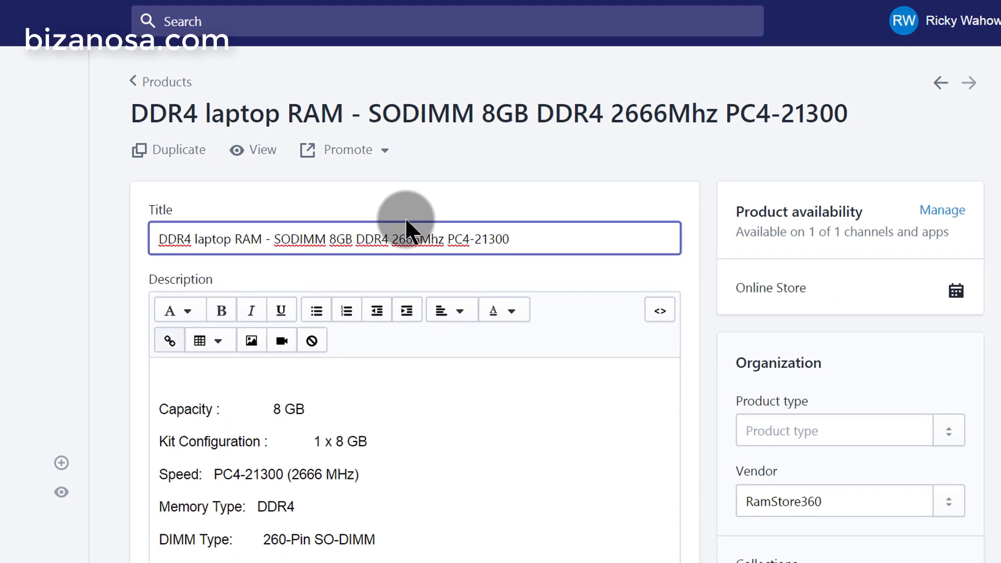
Step: Change the duplicated product's title to DDR4 laptop RAM - SODIMM 16GB, 8GB, 4GB DDR4 2666Mhz PC4-21300
text(, 4GB)
key(Left)
key(Left)
key(Left)
key(Left)
key(Left)
key(Left)
key(Left)
key(Left)
key(Left)
text(1)
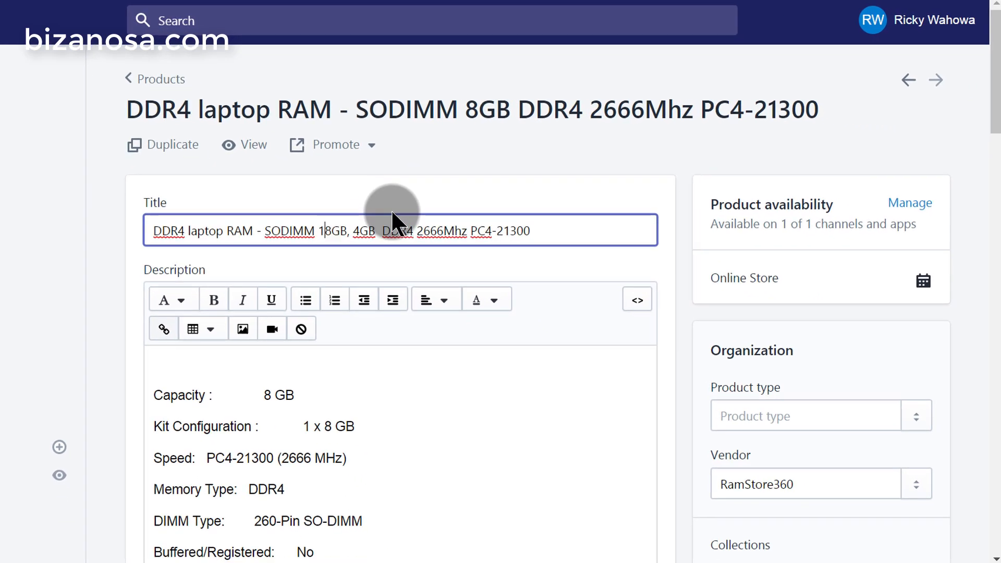
text(6)
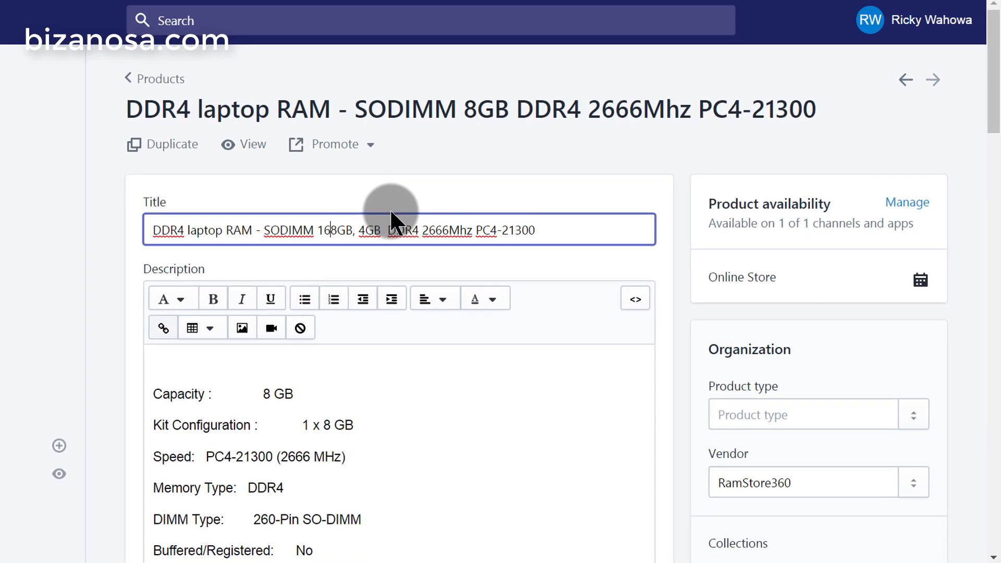
text(GB,)
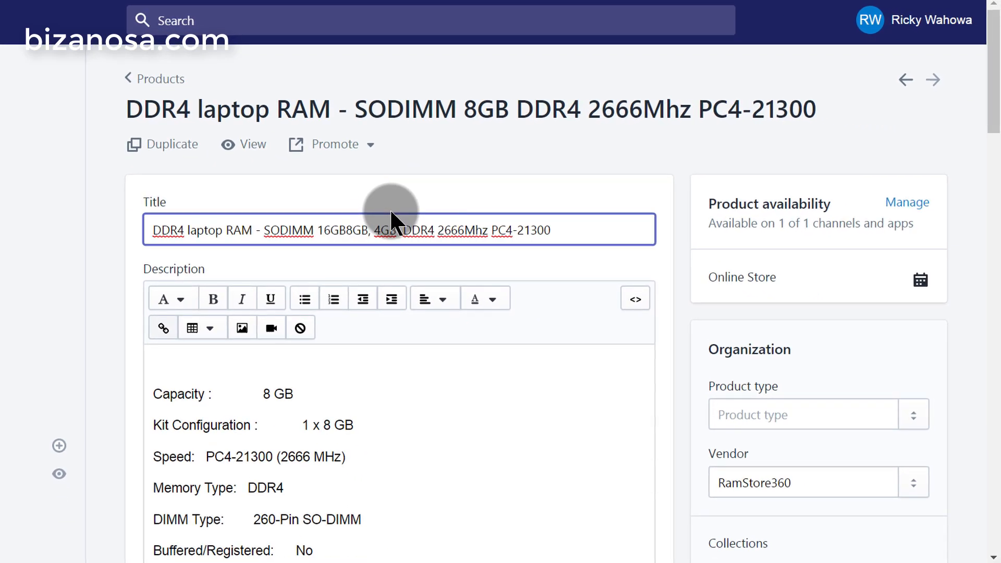
Step: Start adding variants to the product and go over the first option's name and values fields
scroll(530, 268, down, 5)
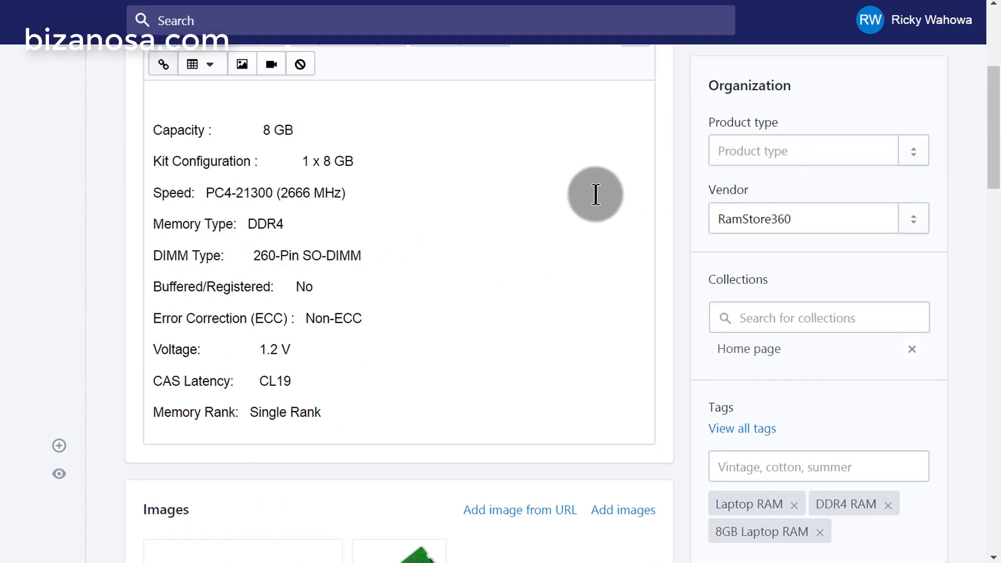
scroll(599, 204, down, 8)
scroll(553, 208, down, 3)
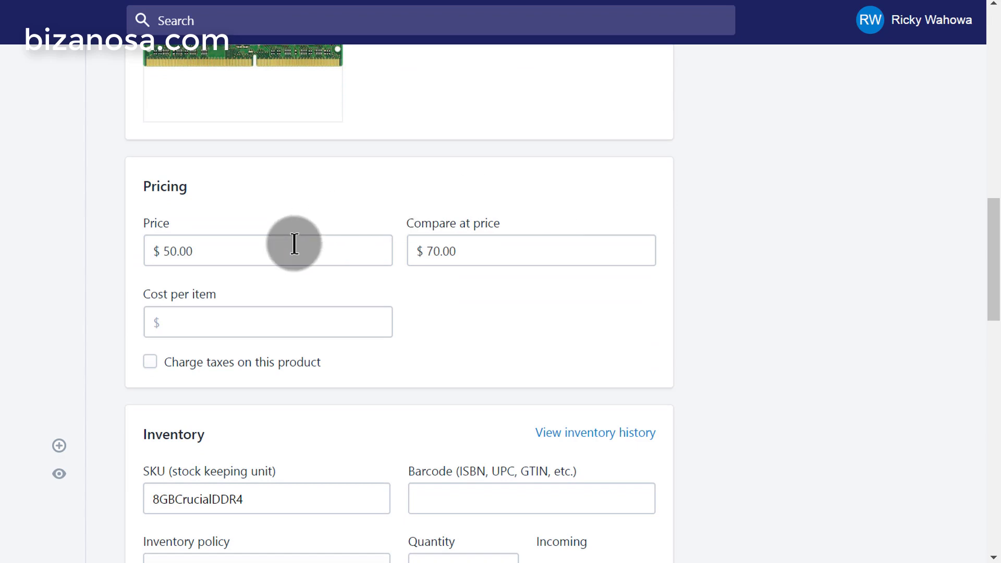
scroll(281, 230, down, 8)
scroll(268, 242, down, 5)
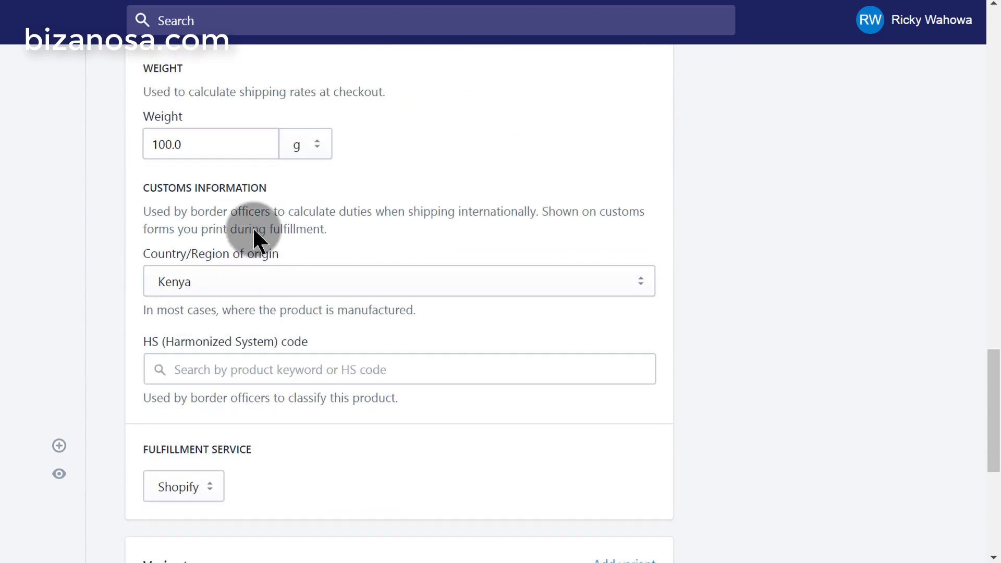
scroll(364, 276, down, 7)
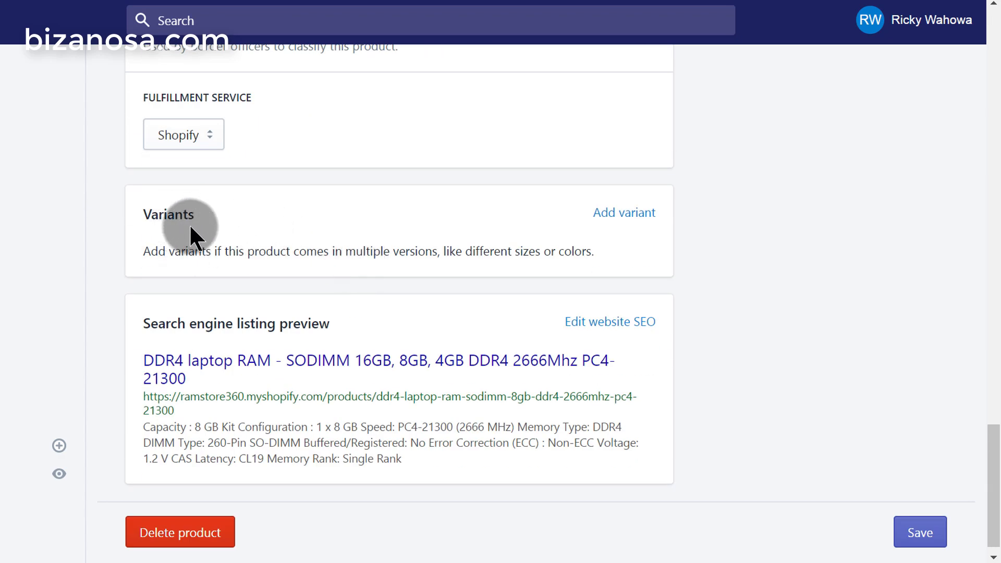
click(616, 220)
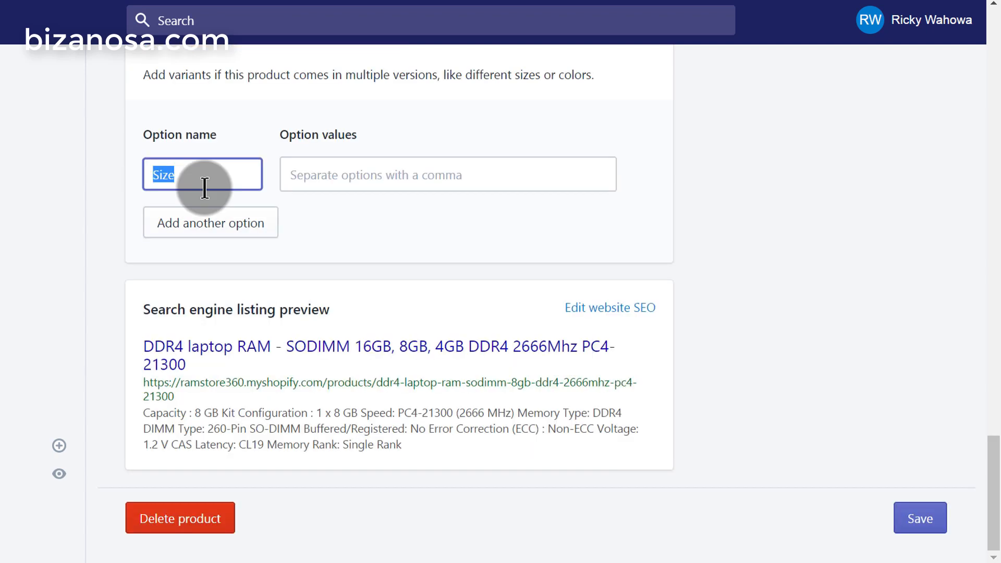
double_click(177, 174)
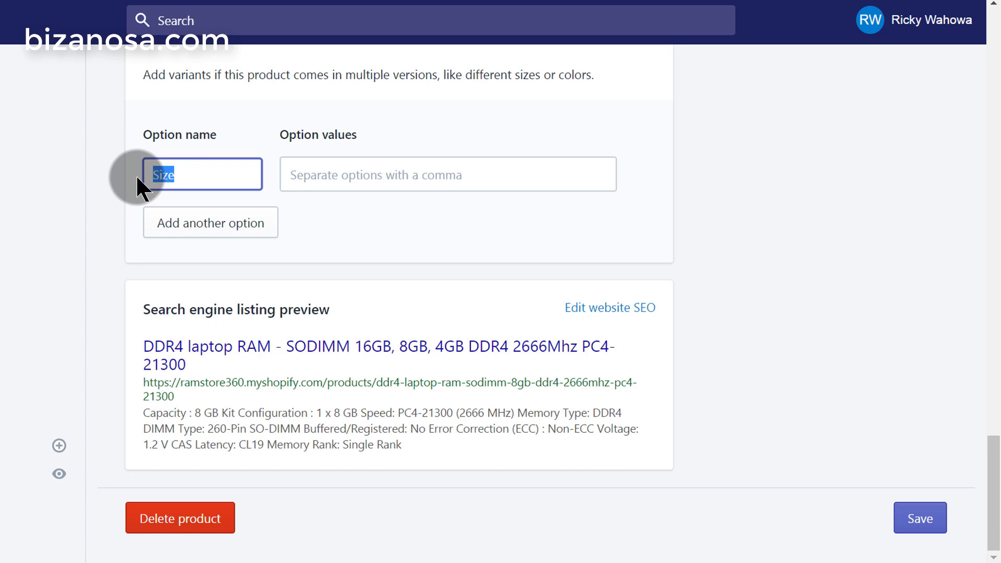
double_click(189, 176)
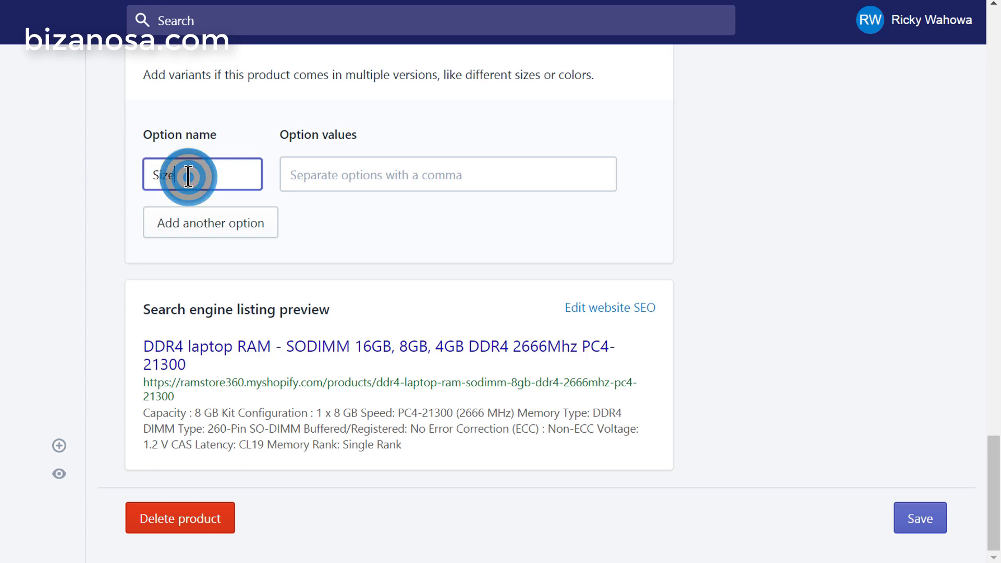
click(297, 177)
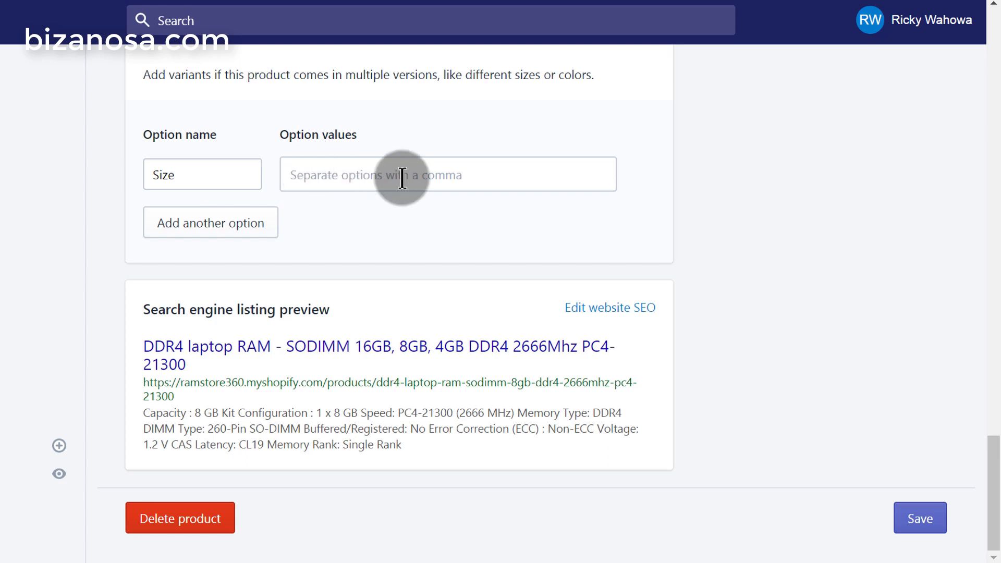
click(183, 224)
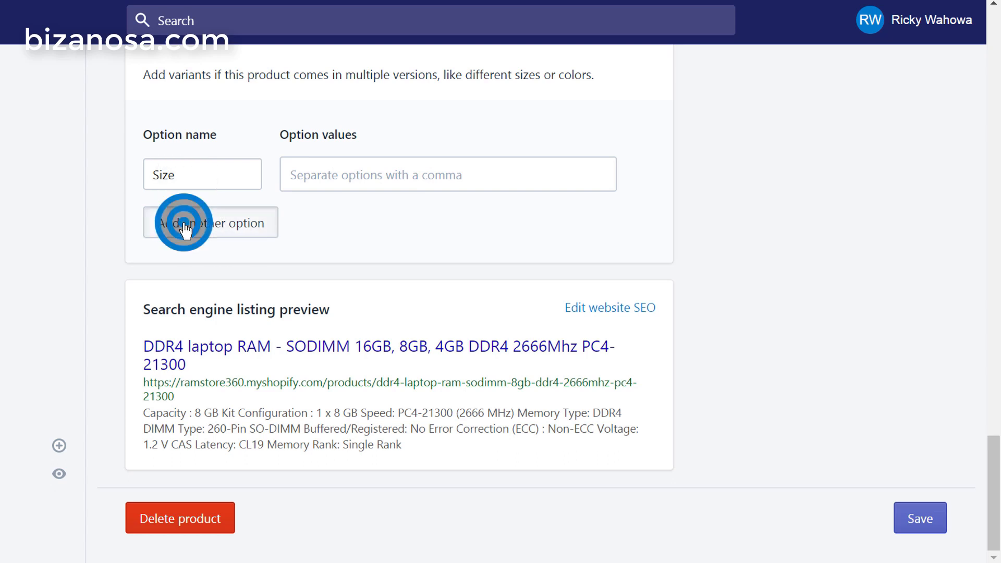
click(197, 226)
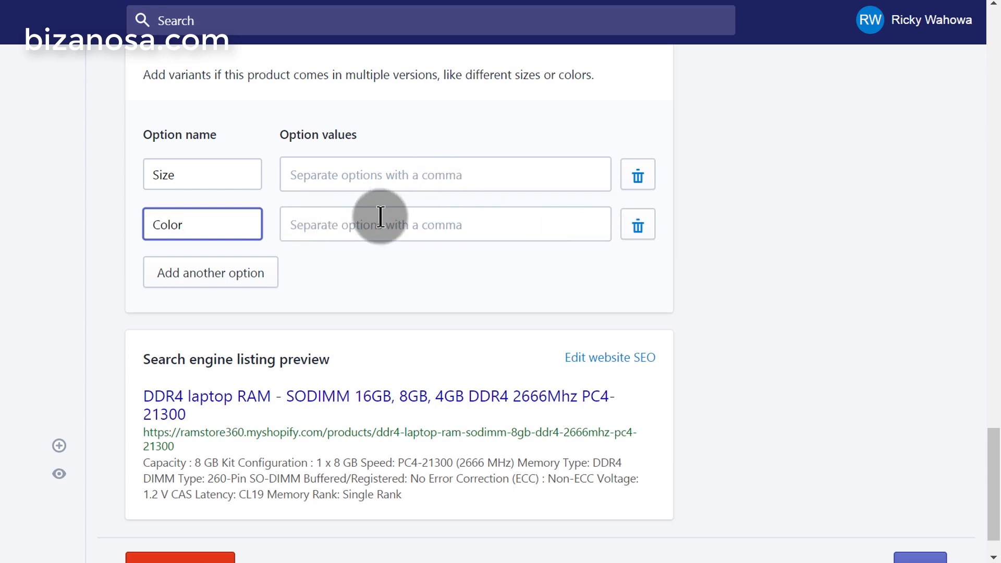
click(641, 226)
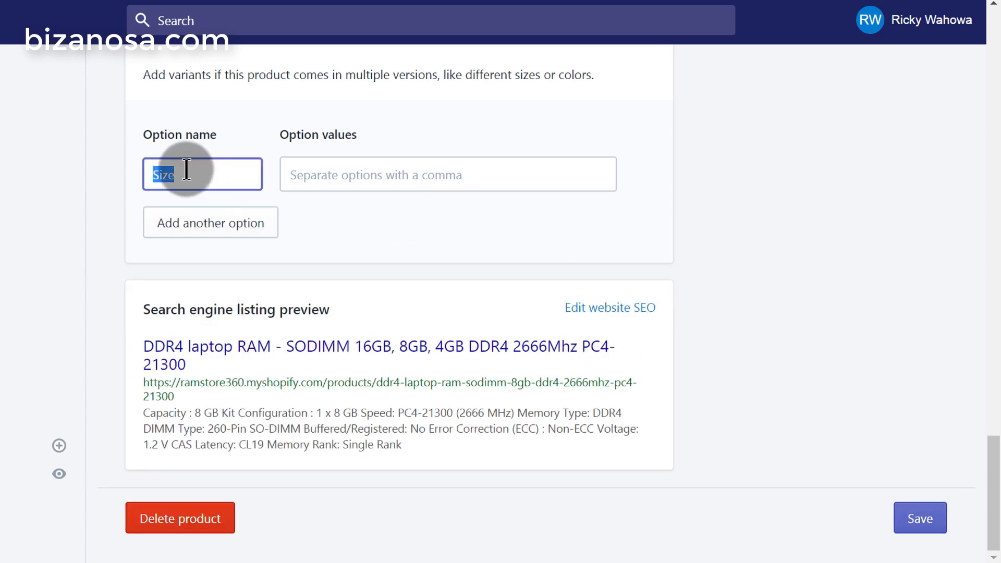
Step: Name the variant option Capcity and give it the values 16GB, 8GB and 4GB
text(Capcity)
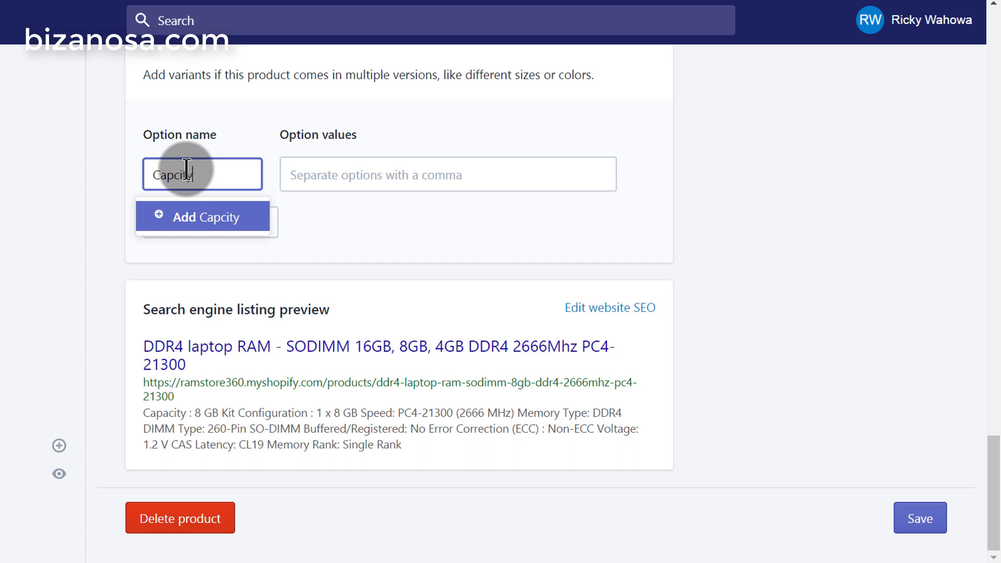
click(299, 171)
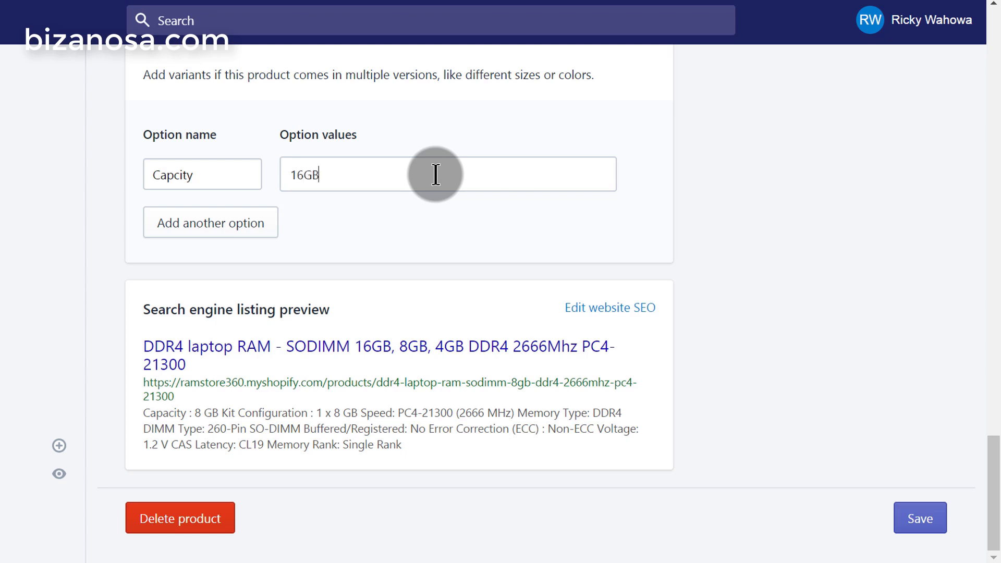
text(16GB)
key(Return)
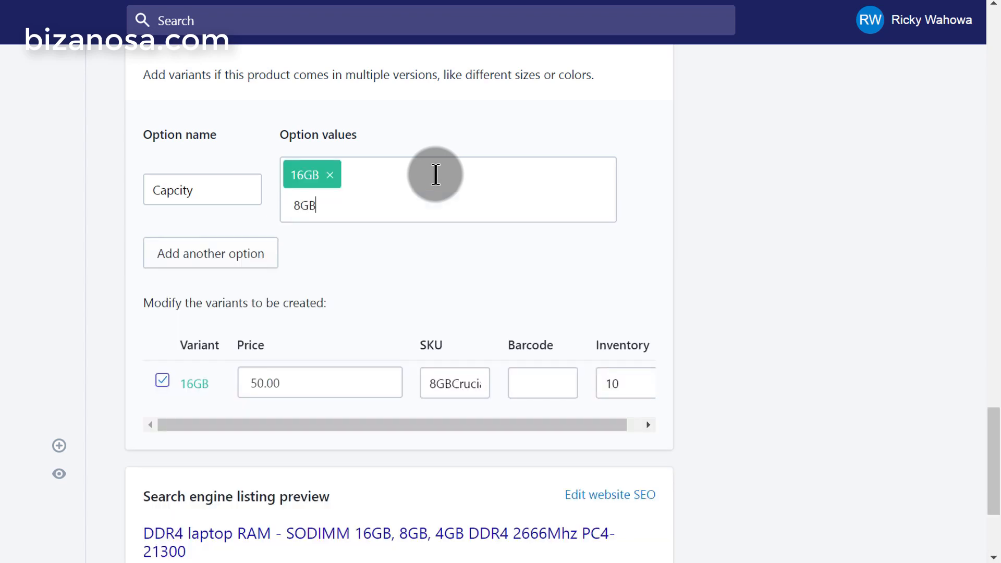
text(8GB)
key(Return)
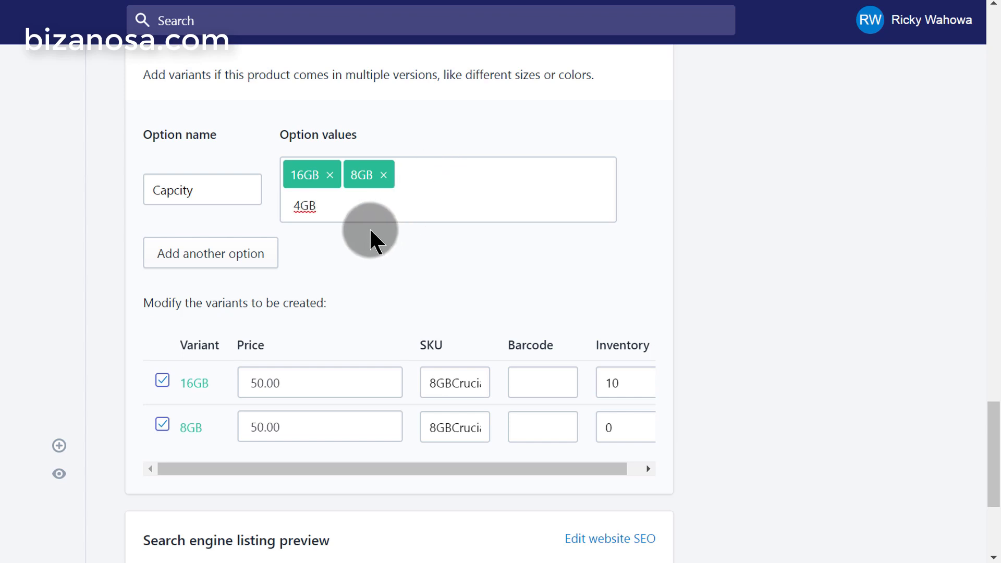
key(Return)
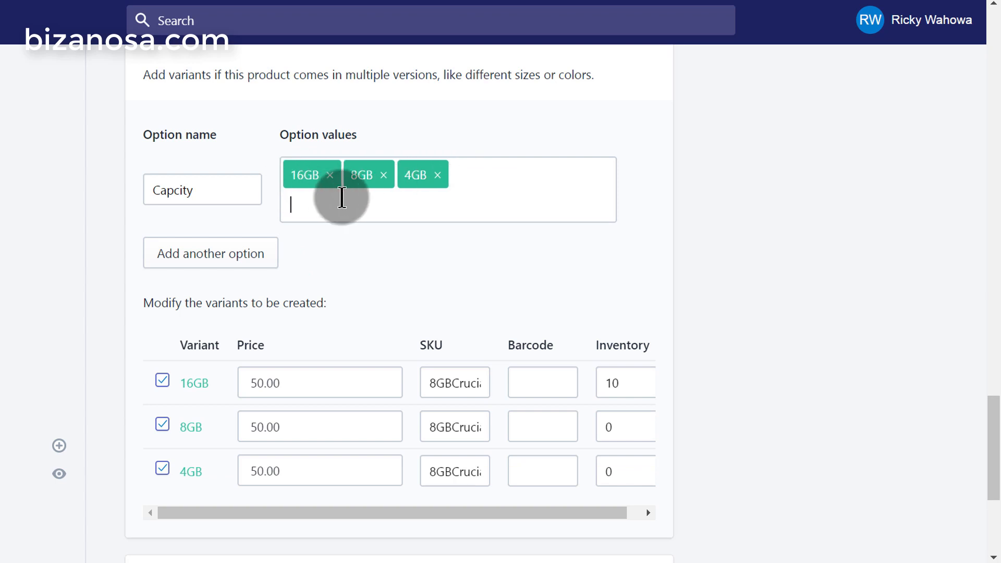
Step: Examine the price, SKU, barcode and inventory fields of the variants to be created
scroll(726, 233, down, 4)
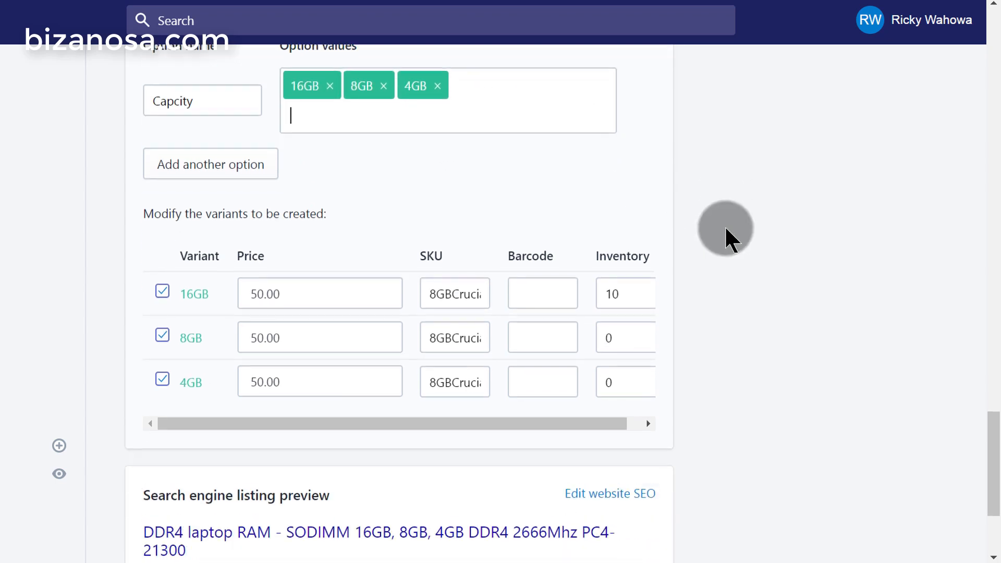
scroll(469, 208, up, 2)
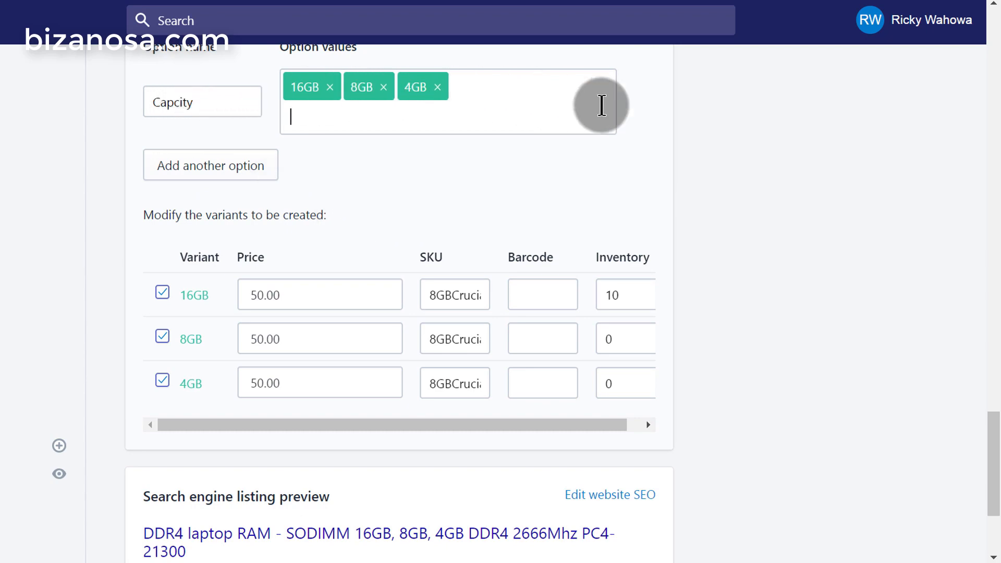
scroll(666, 148, up, 3)
scroll(675, 174, down, 3)
scroll(315, 284, down, 2)
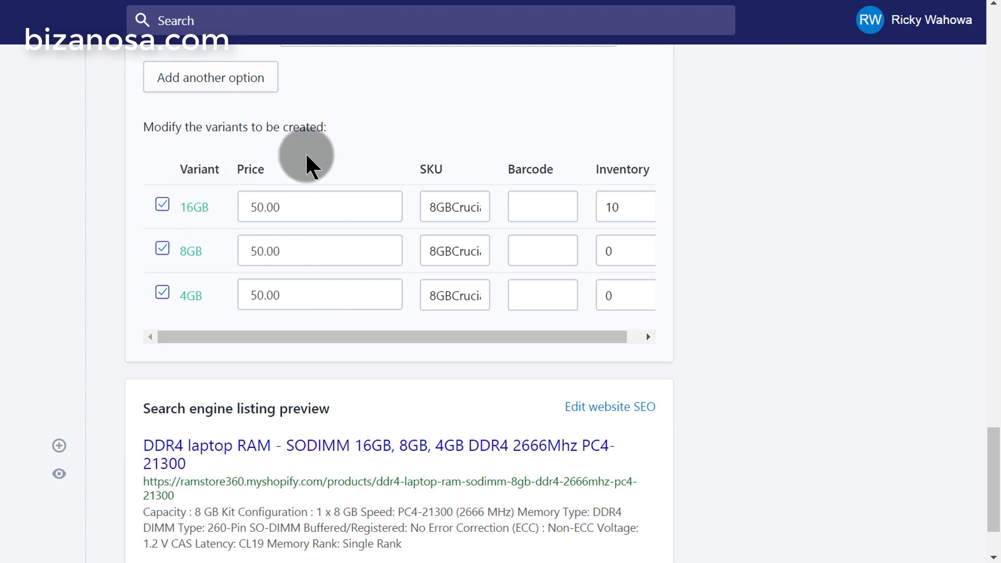
click(260, 208)
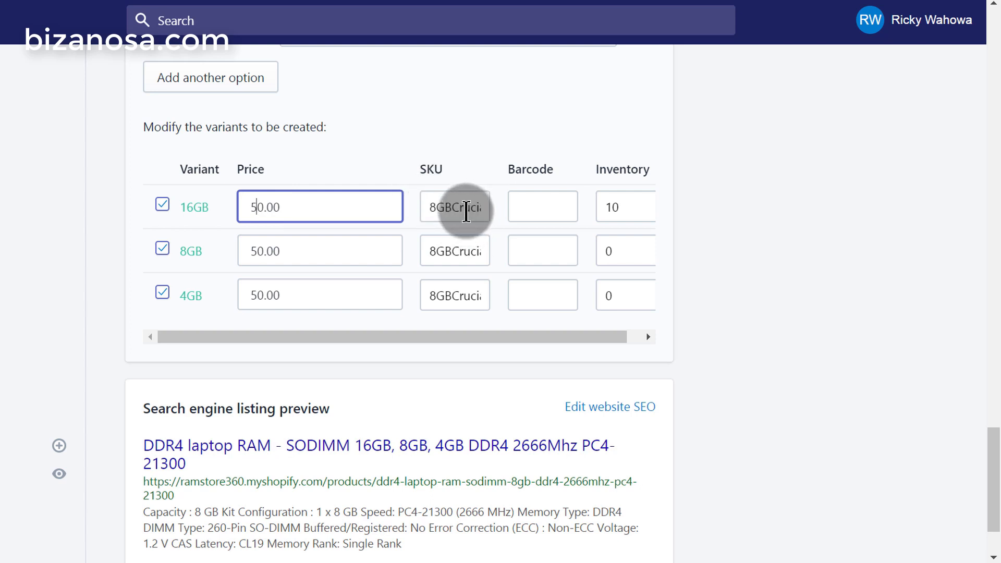
click(542, 209)
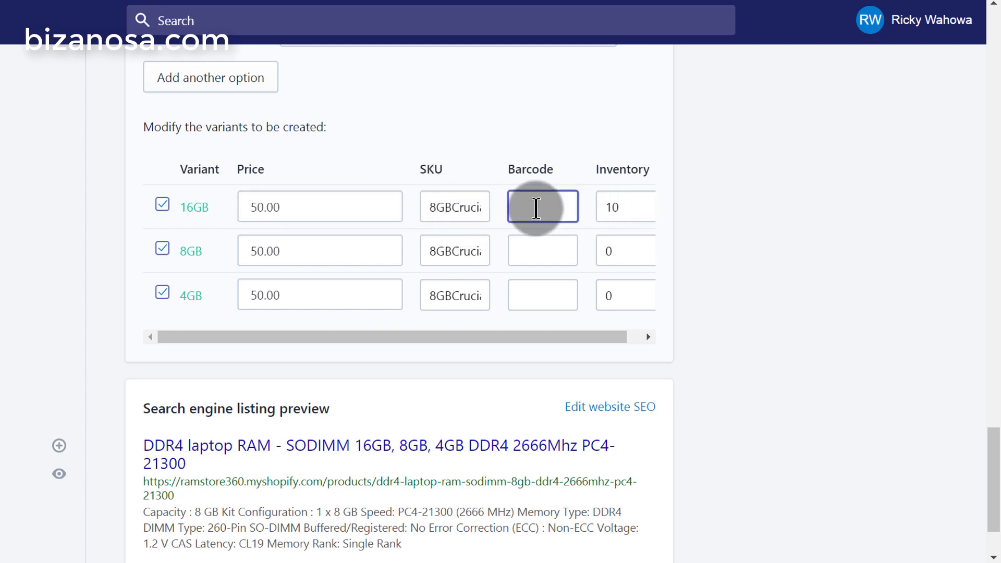
double_click(622, 208)
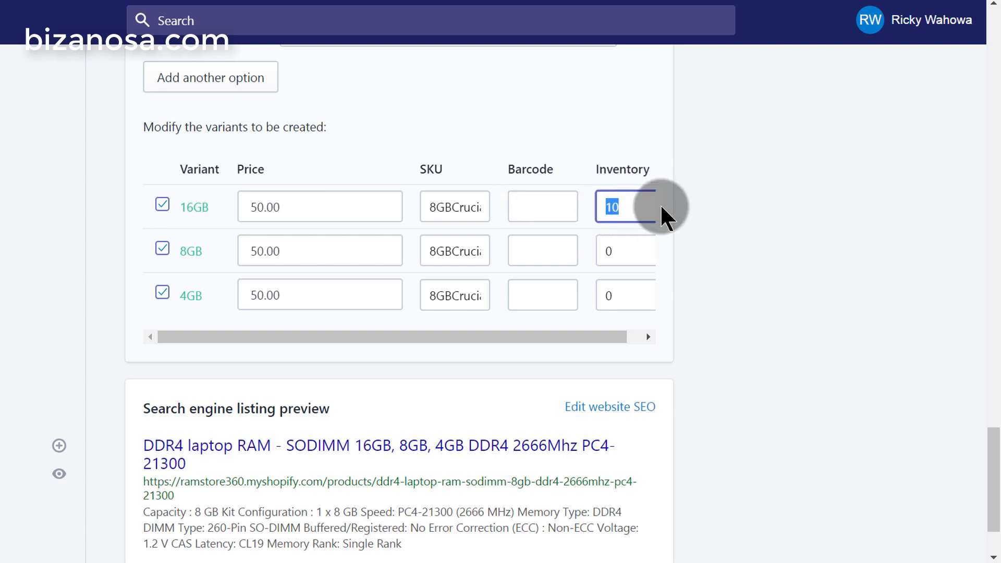
double_click(626, 245)
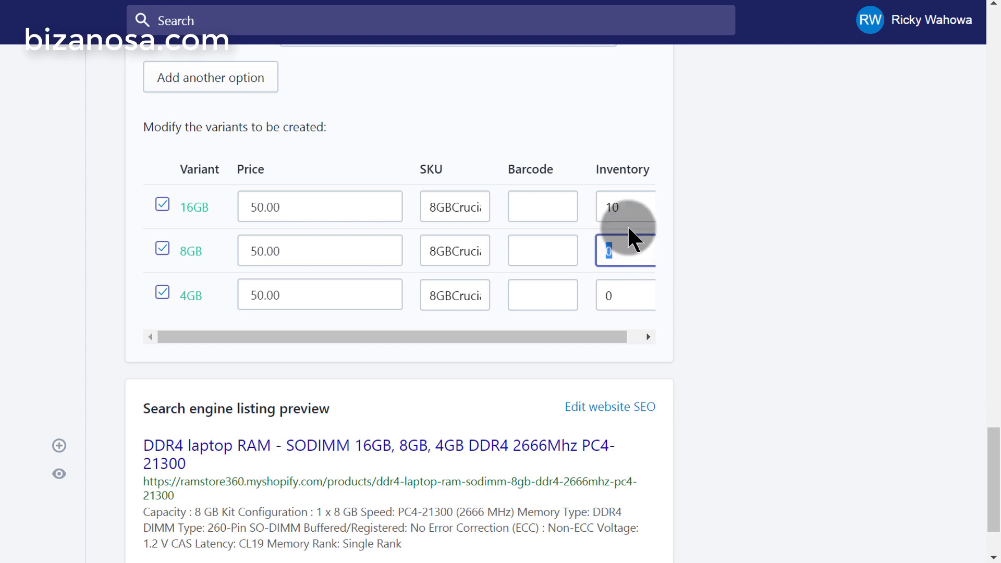
Step: Set the 16GB variant's price to 80.00 and change the capacity at the start of its SKU to 16GB
click(254, 208)
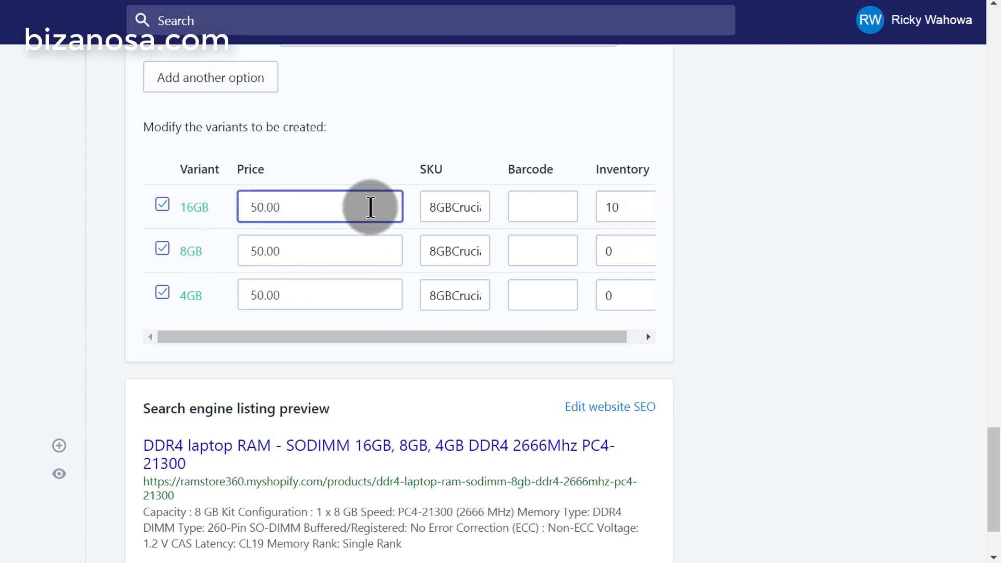
key(BackSpace)
text(8)
click(438, 207)
key(BackSpace)
text(16)
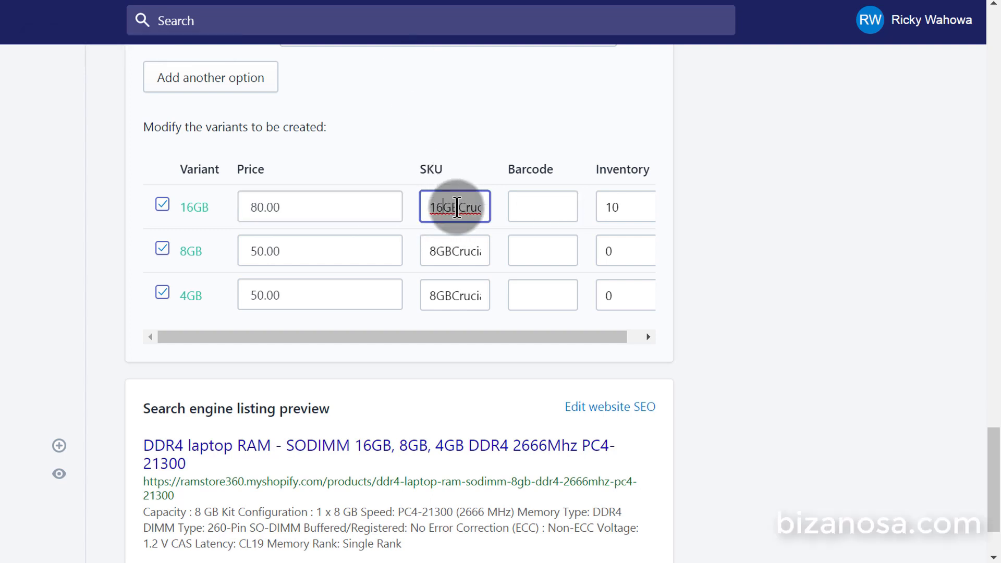
click(627, 210)
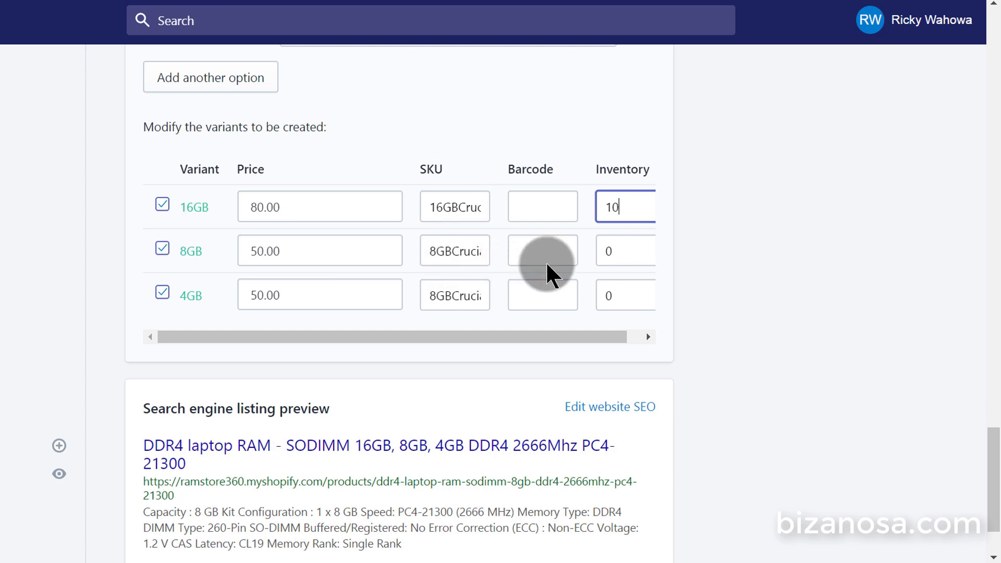
Step: Set the 8GB variant's inventory to 5, and give the 4GB variant a price of 30.00, a SKU starting with 4GB and an inventory of 30
click(607, 250)
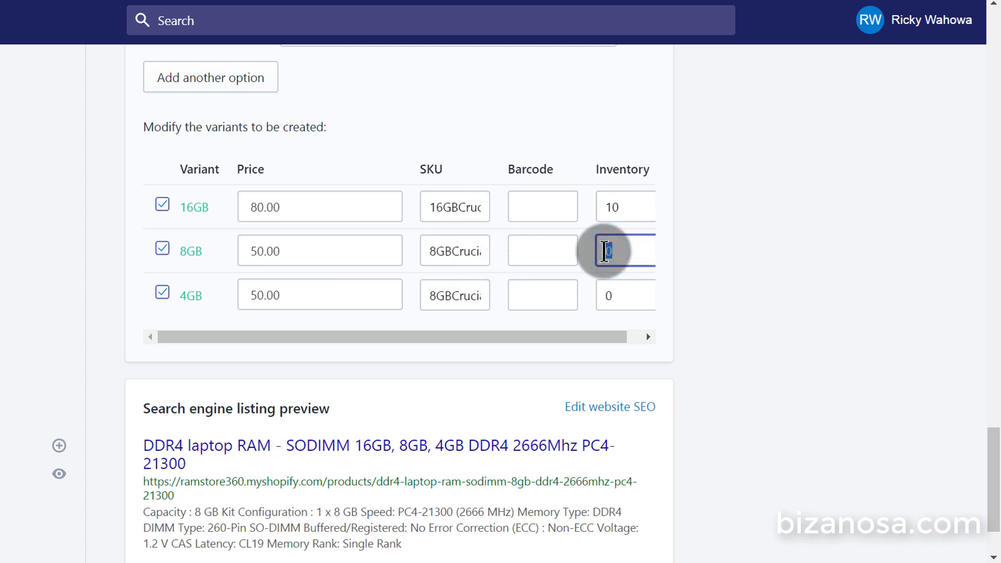
text(5)
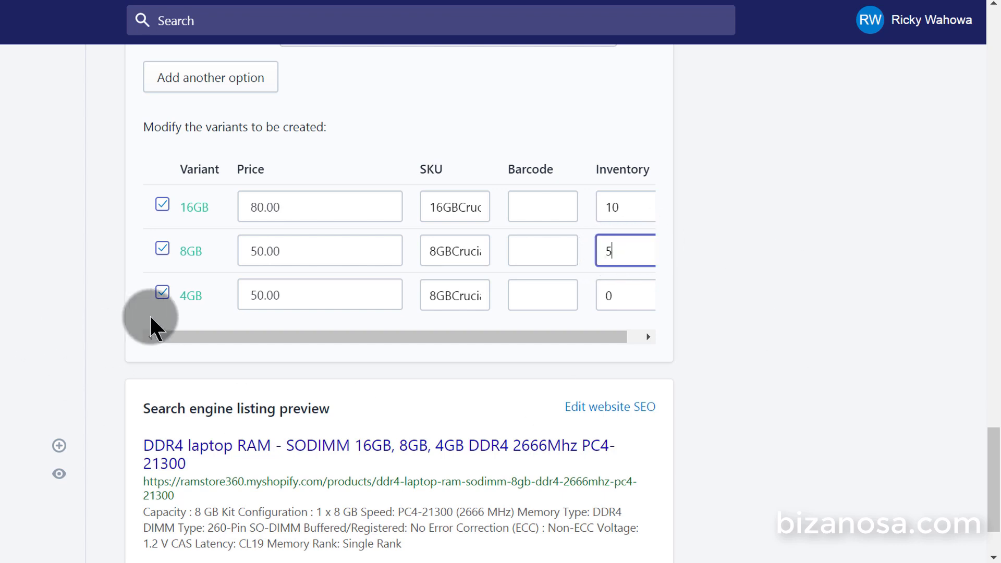
click(299, 298)
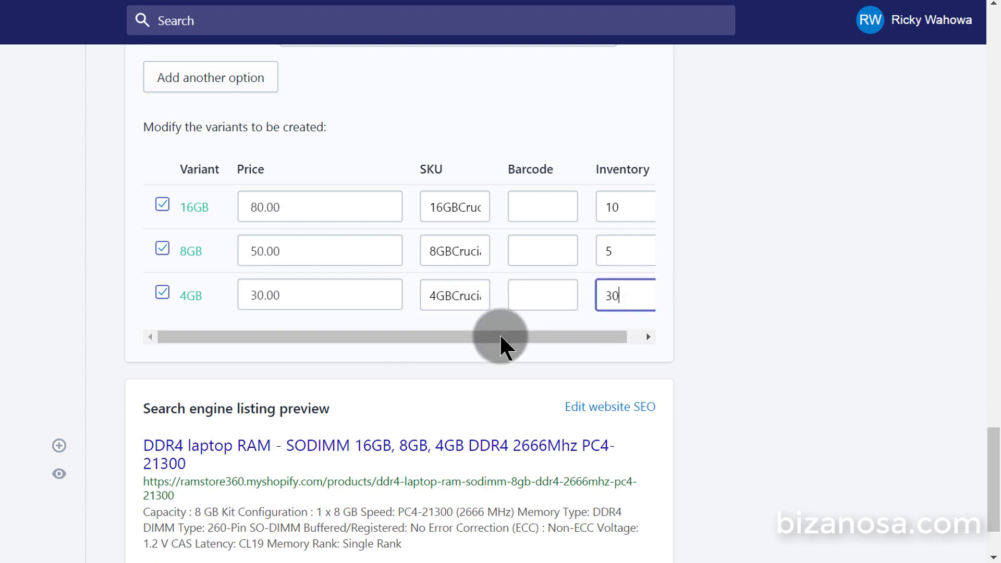
Step: Check the completed variant rows and save the product with its three capacity variants
drag(605, 336, 585, 334)
scroll(662, 261, up, 3)
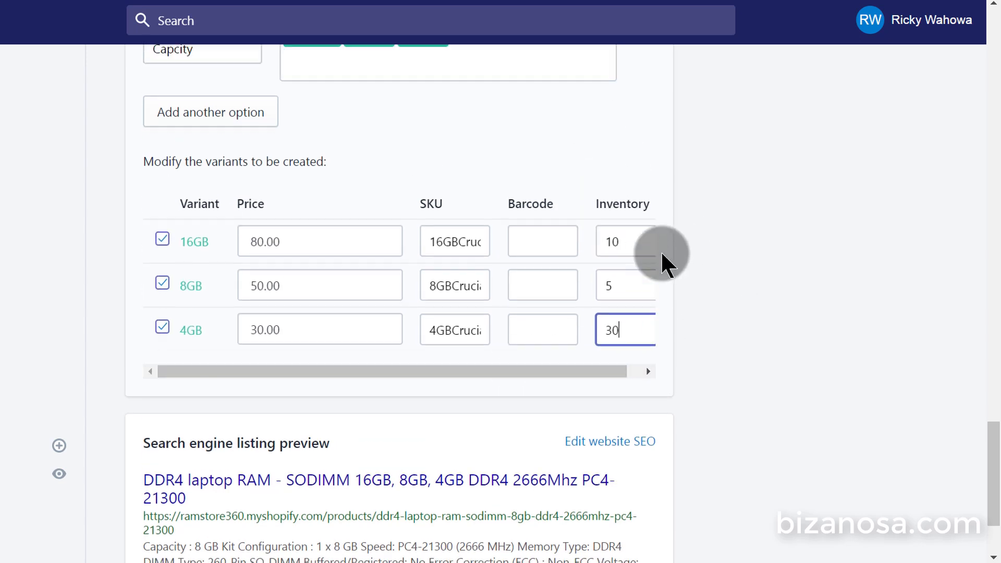
scroll(800, 268, down, 3)
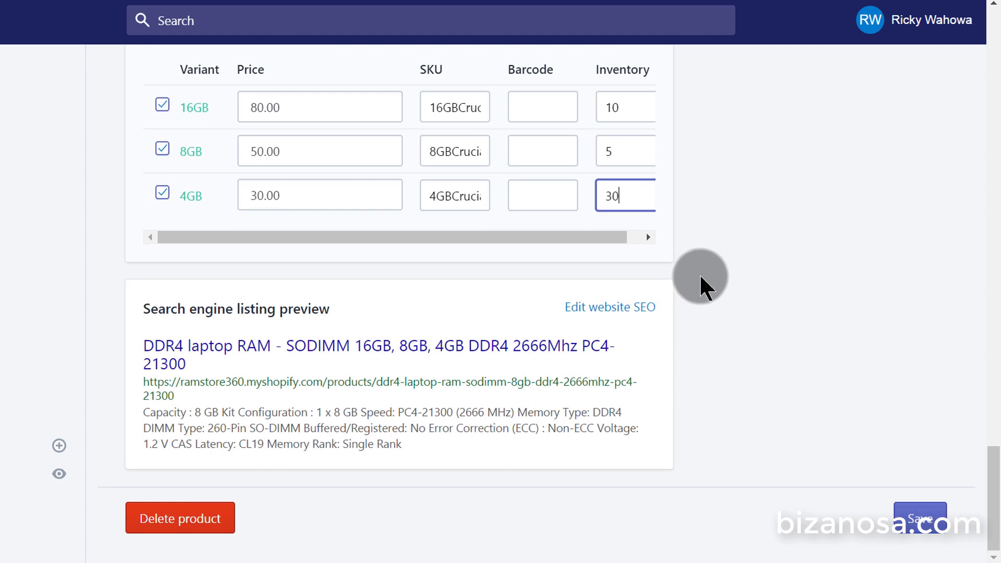
click(919, 516)
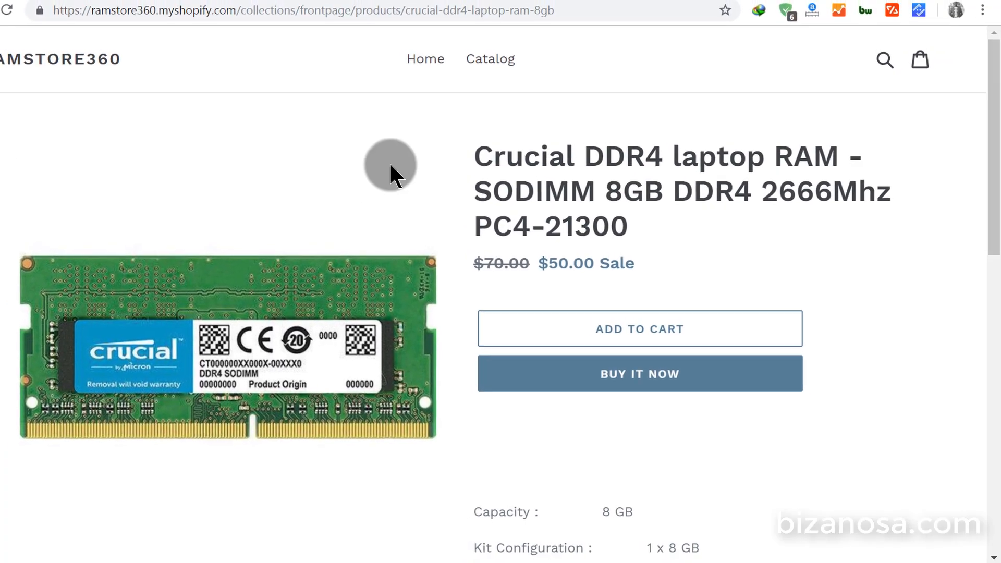
Step: Open the store's home page and view the 16GB, 8GB, 4GB DDR4 laptop RAM product from the featured collection
click(431, 65)
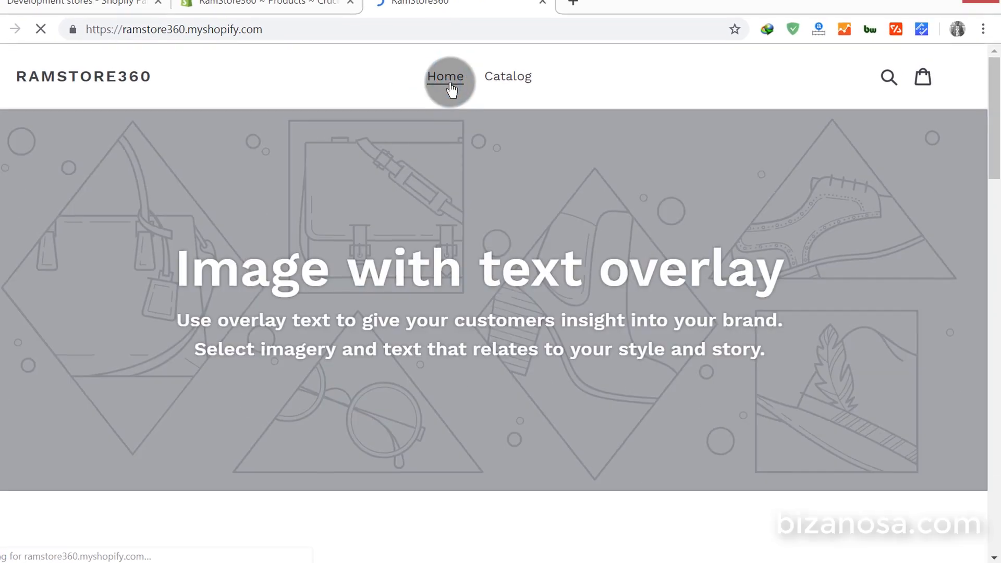
scroll(786, 371, down, 12)
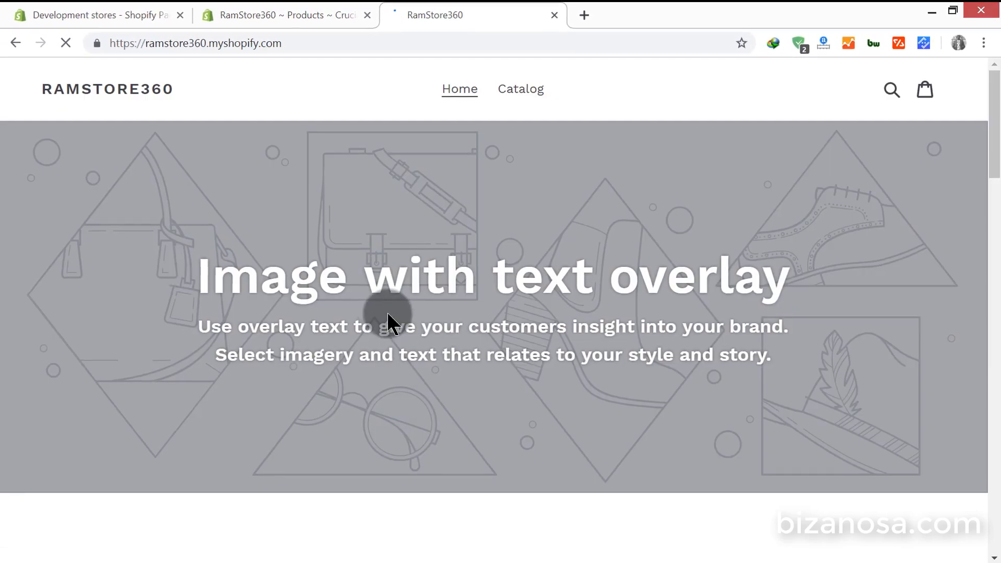
scroll(389, 324, down, 10)
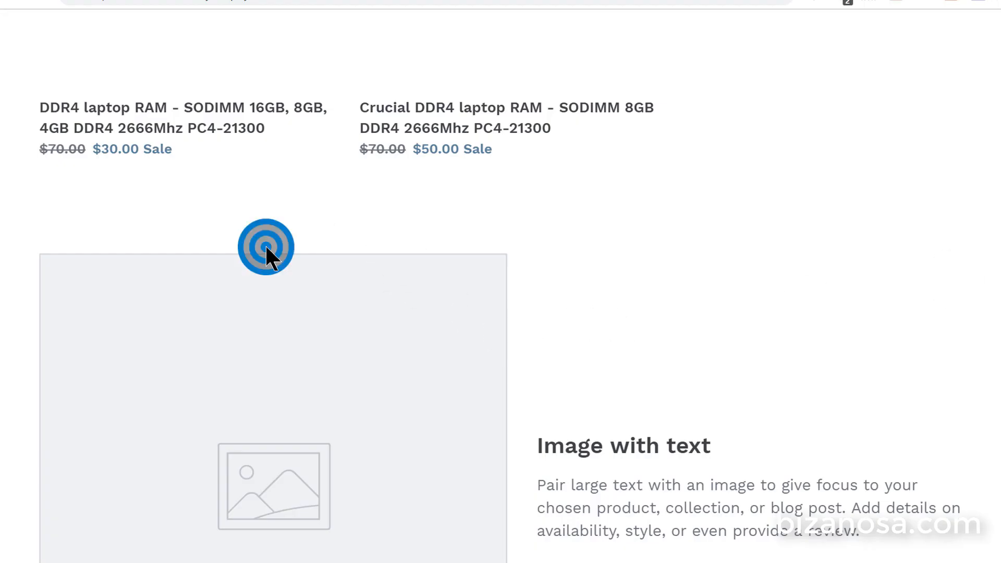
scroll(266, 246, up, 6)
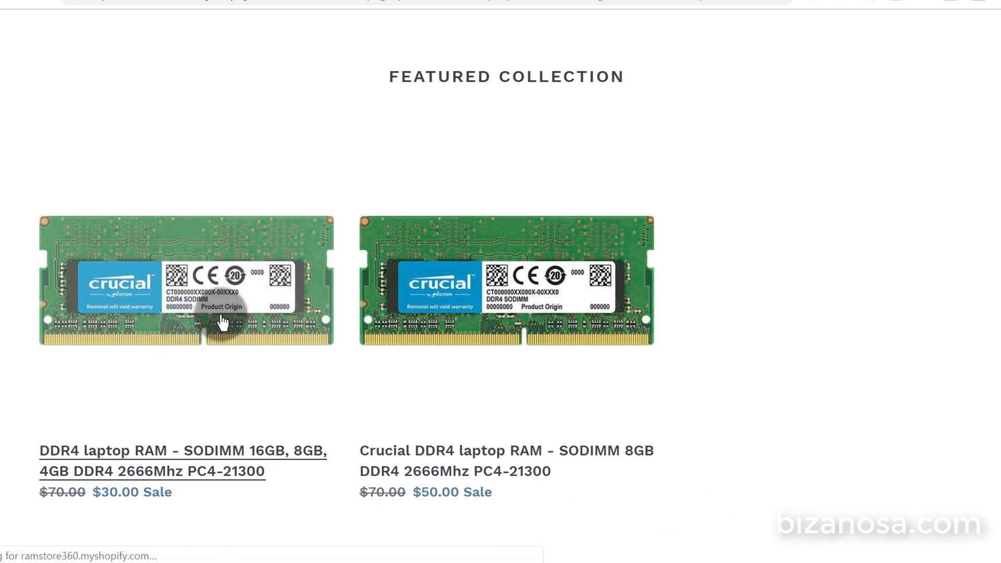
scroll(772, 268, down, 2)
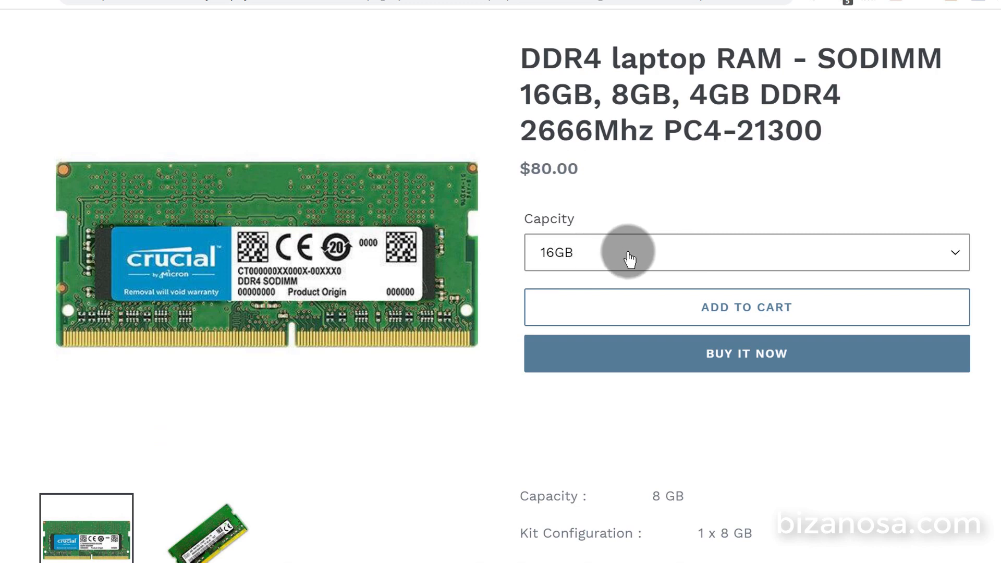
Step: Check the storefront price for each capacity by choosing 8GB and 4GB after the preselected 16GB
click(630, 256)
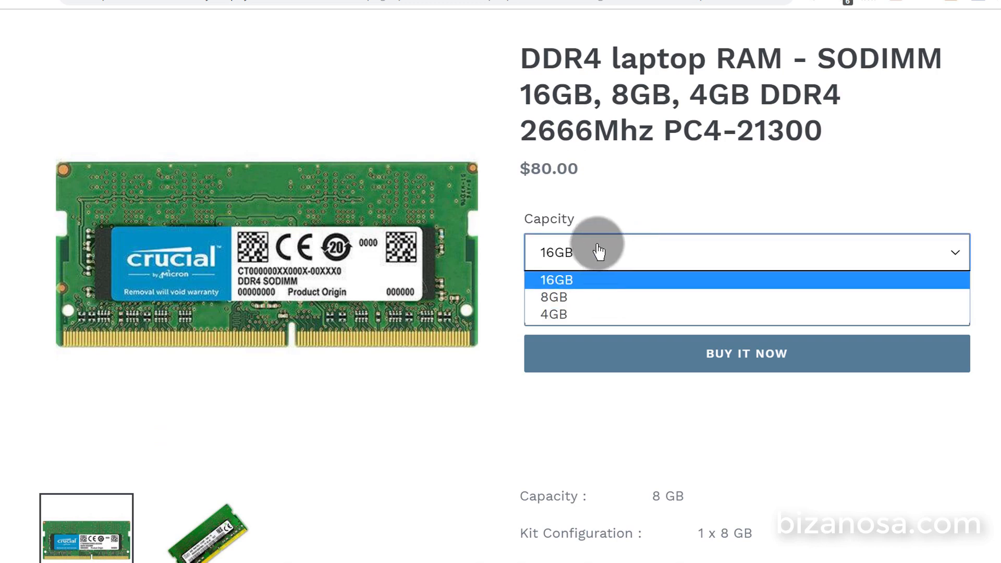
click(678, 182)
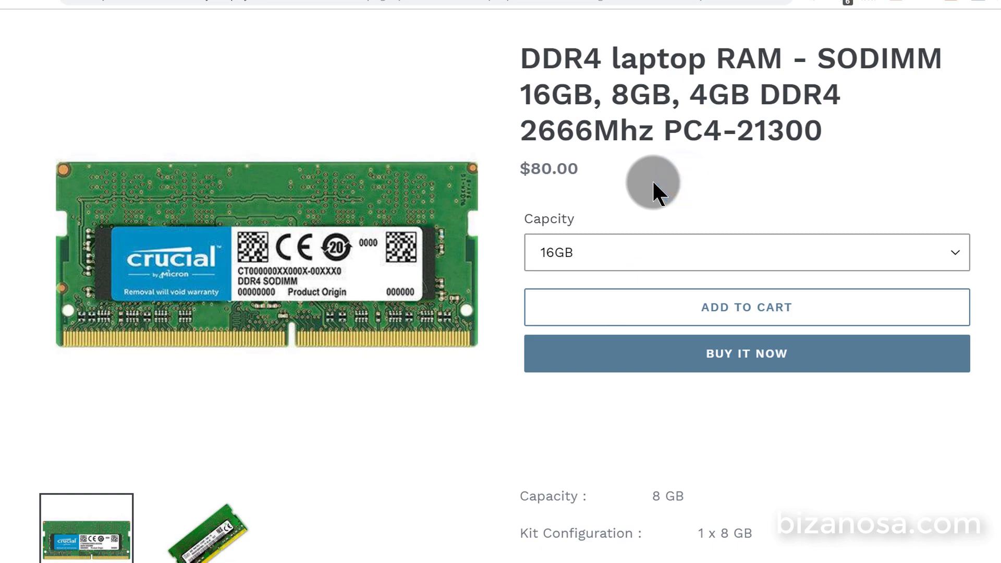
scroll(652, 182, down, 3)
click(589, 77)
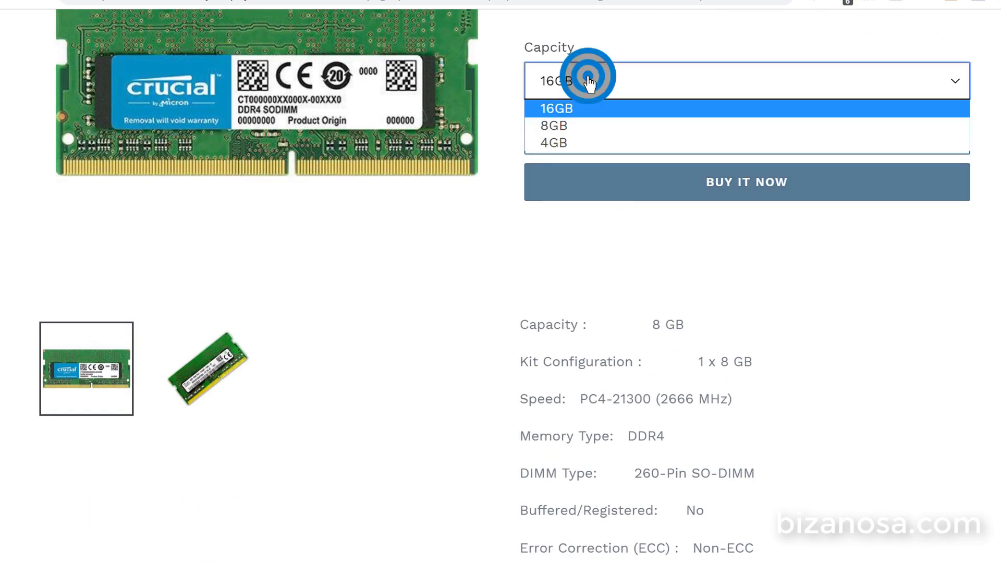
click(583, 122)
scroll(631, 221, up, 3)
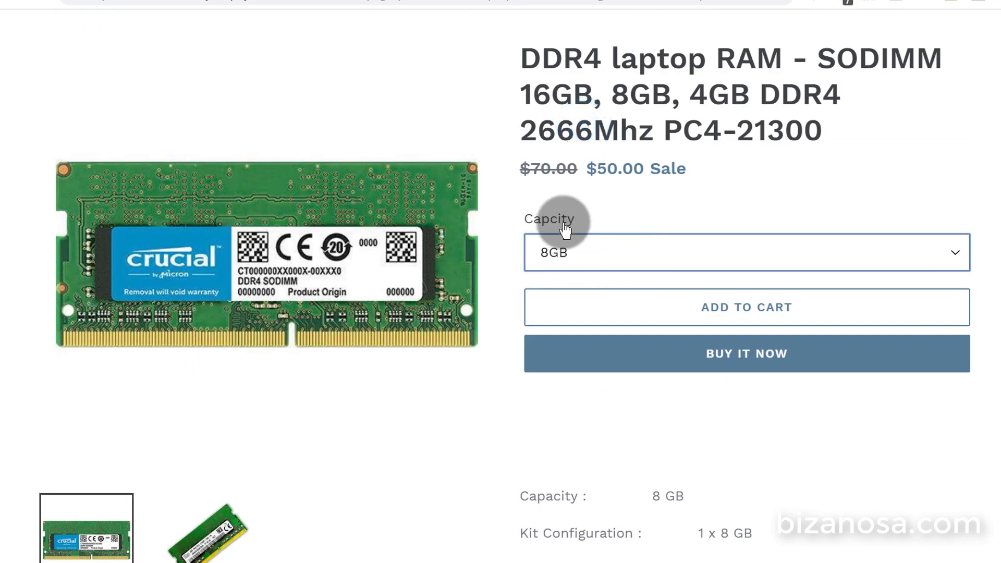
click(583, 255)
click(588, 313)
click(613, 209)
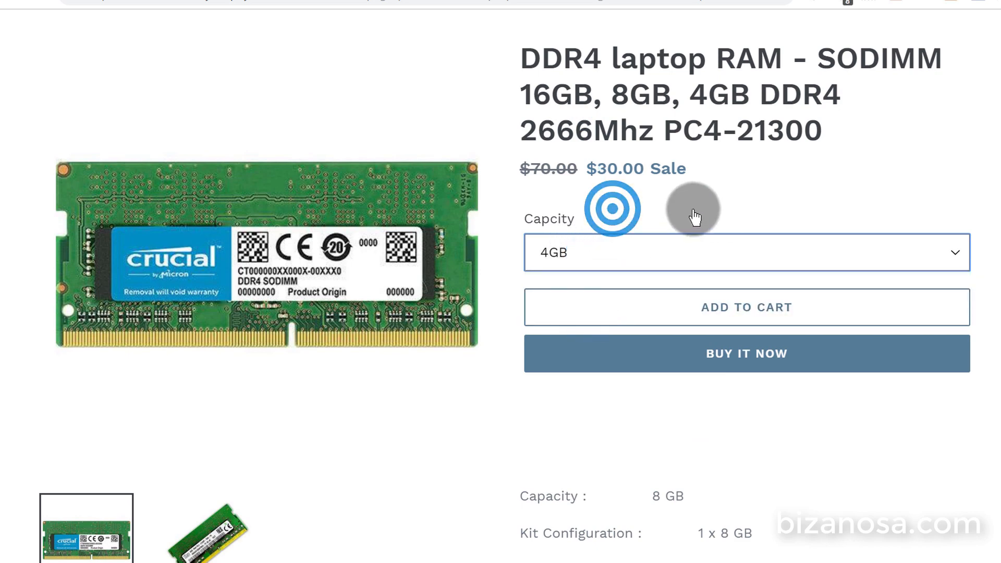
Step: Switch the product page back to 8GB and again to 4GB to compare their struck-through prices
click(616, 257)
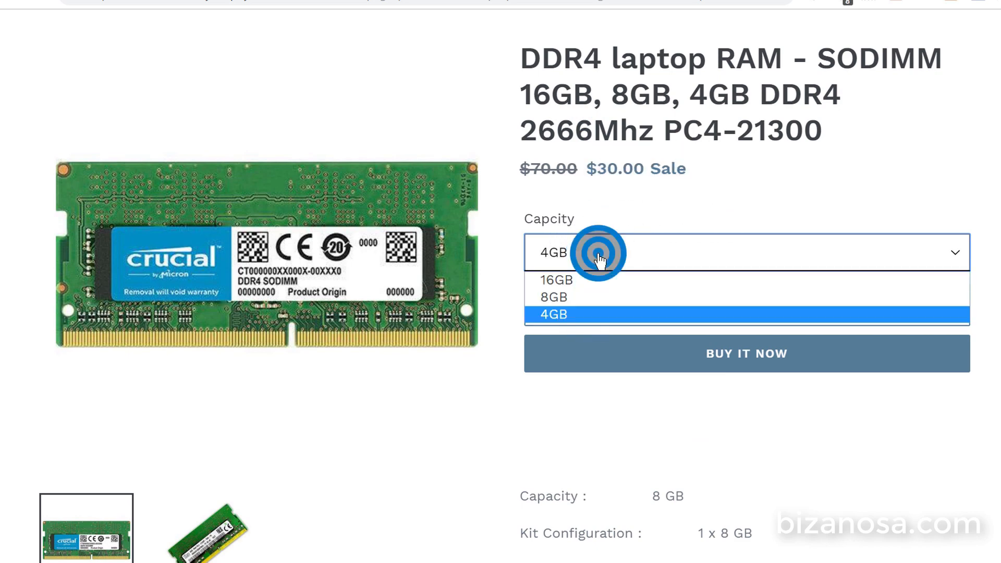
click(608, 287)
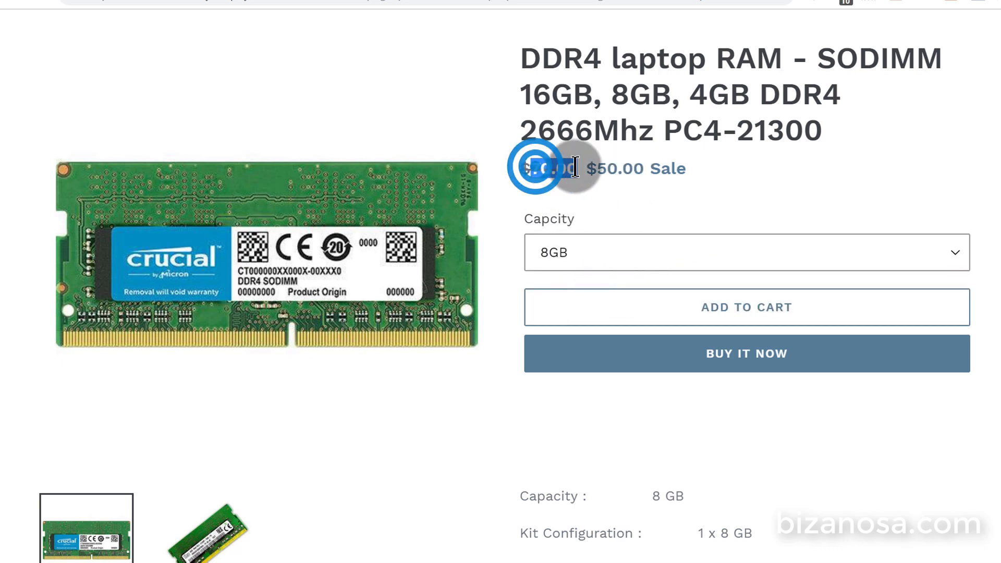
click(579, 254)
click(579, 311)
click(634, 205)
scroll(557, 195, down, 2)
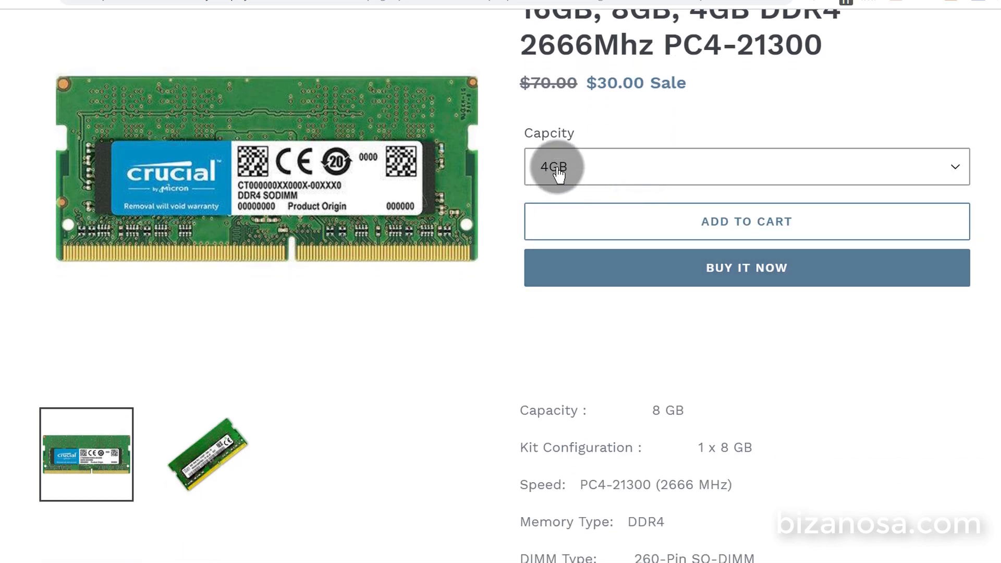
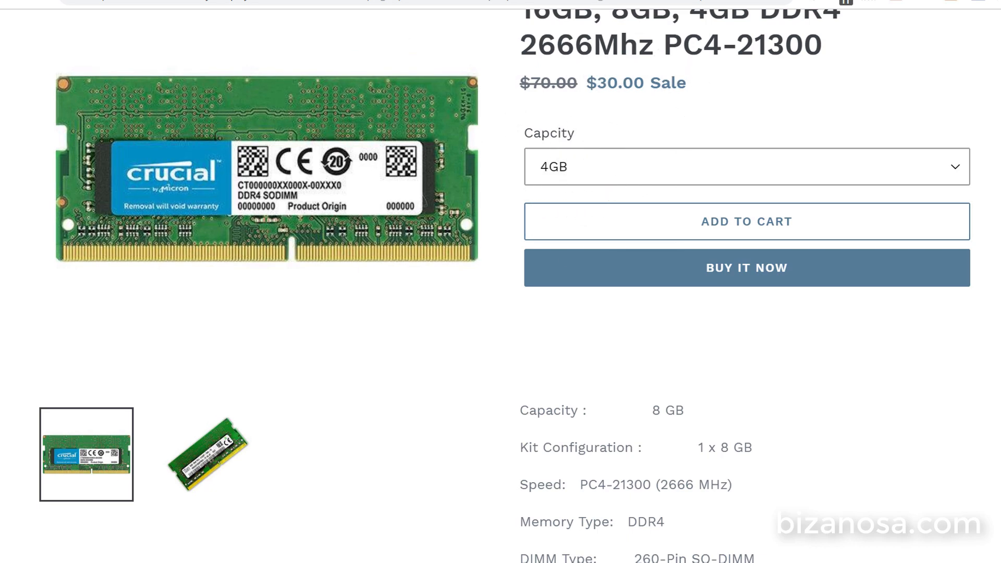
Step: Compare the variant rows in the product admin with the 4GB sale price shown on the storefront page
click(235, 0)
scroll(497, 323, down, 2)
scroll(497, 323, down, 15)
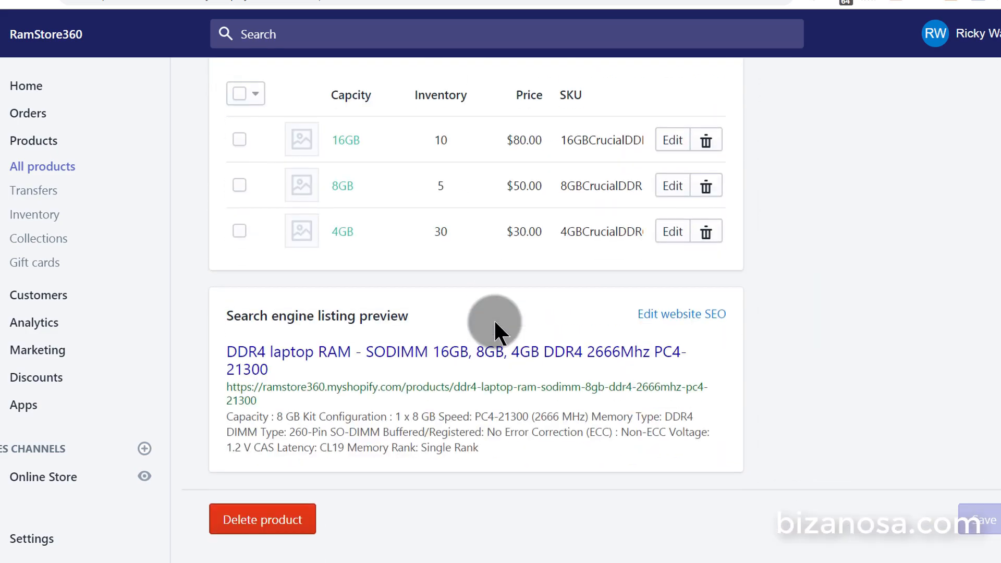
scroll(652, 256, up, 5)
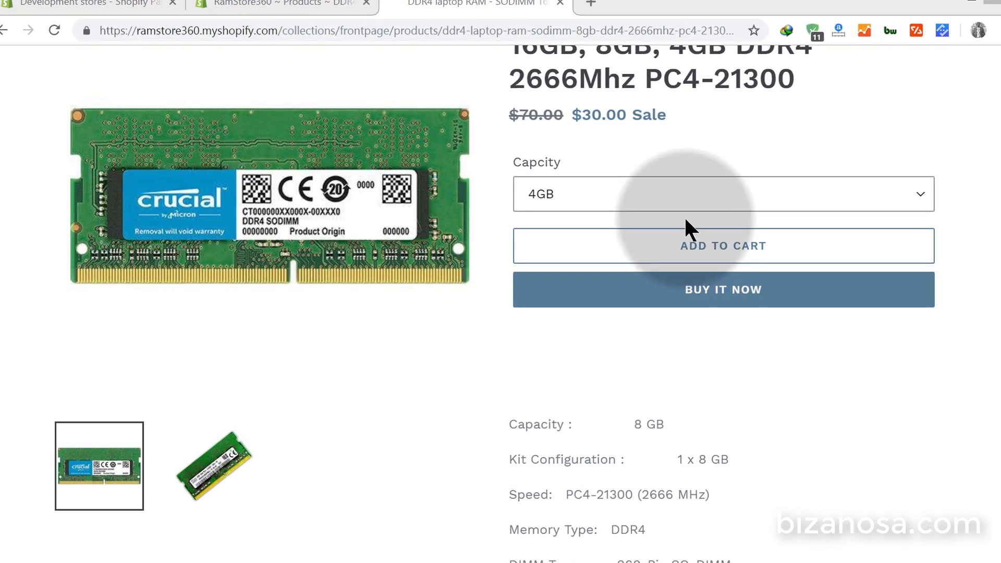
drag(518, 114, 690, 91)
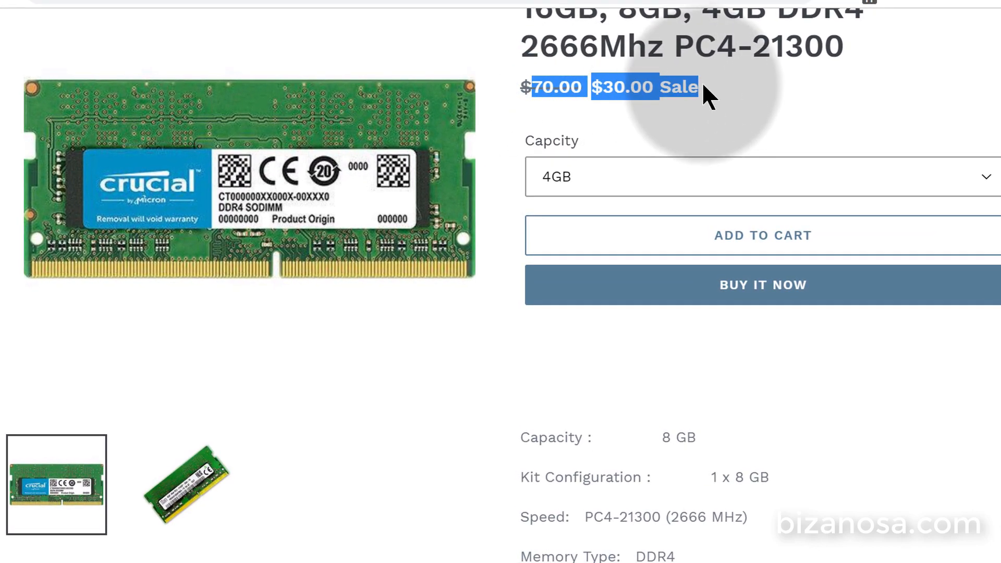
click(641, 104)
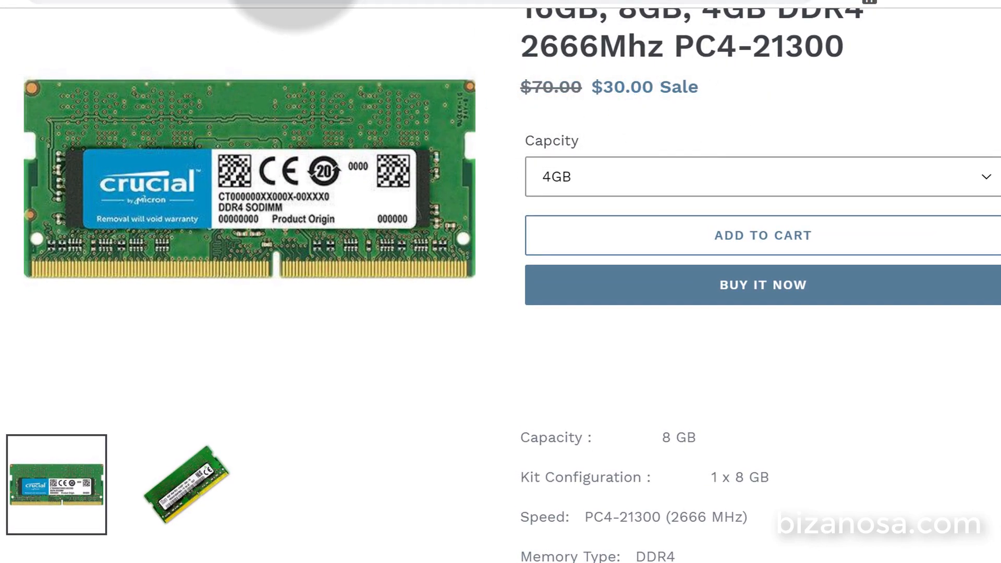
Step: Open the 4GB variant from the product admin and clear its compare at price
click(293, 0)
scroll(429, 280, down, 1)
scroll(428, 261, up, 4)
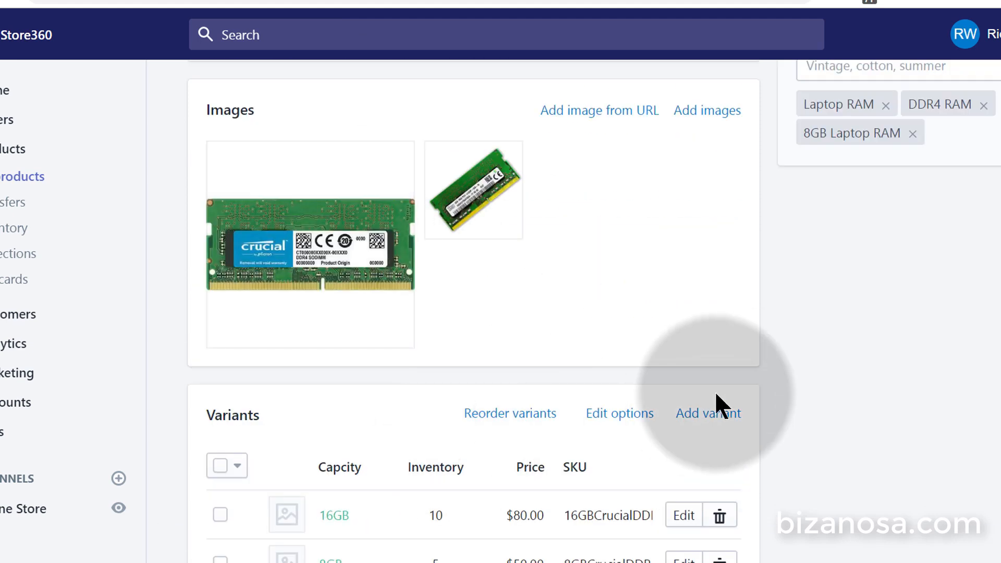
scroll(574, 366, down, 3)
scroll(791, 312, down, 3)
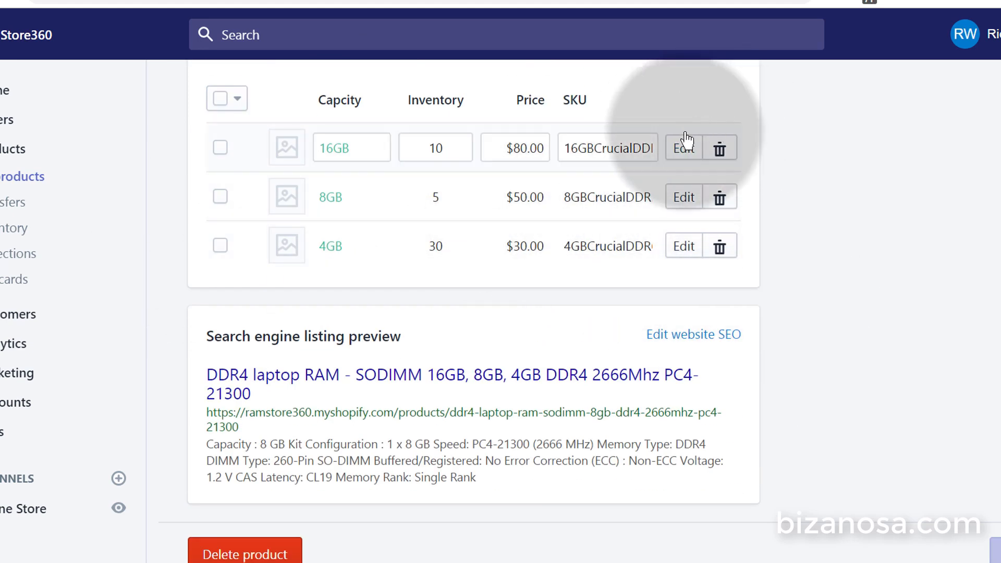
click(686, 247)
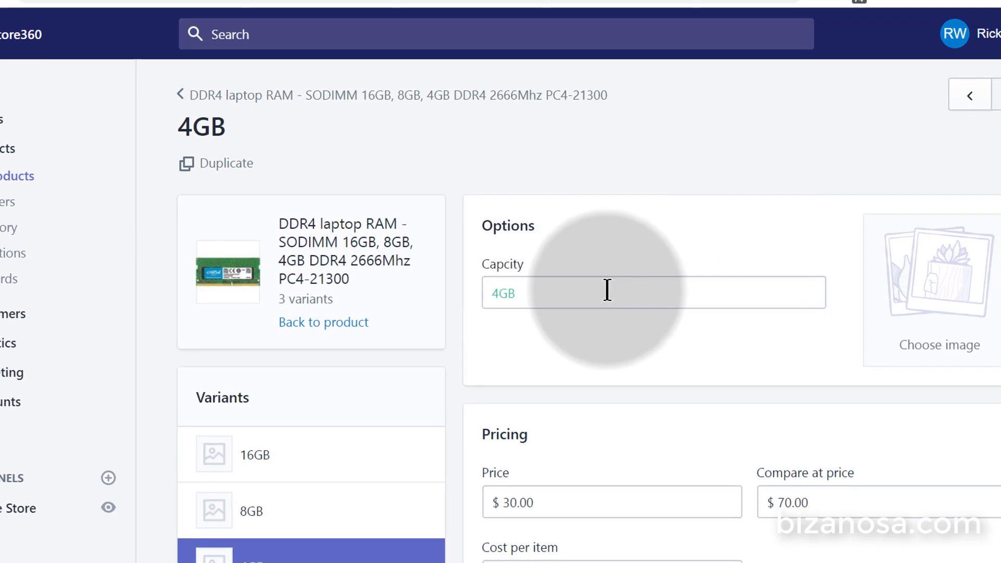
scroll(610, 284, down, 2)
scroll(590, 286, down, 3)
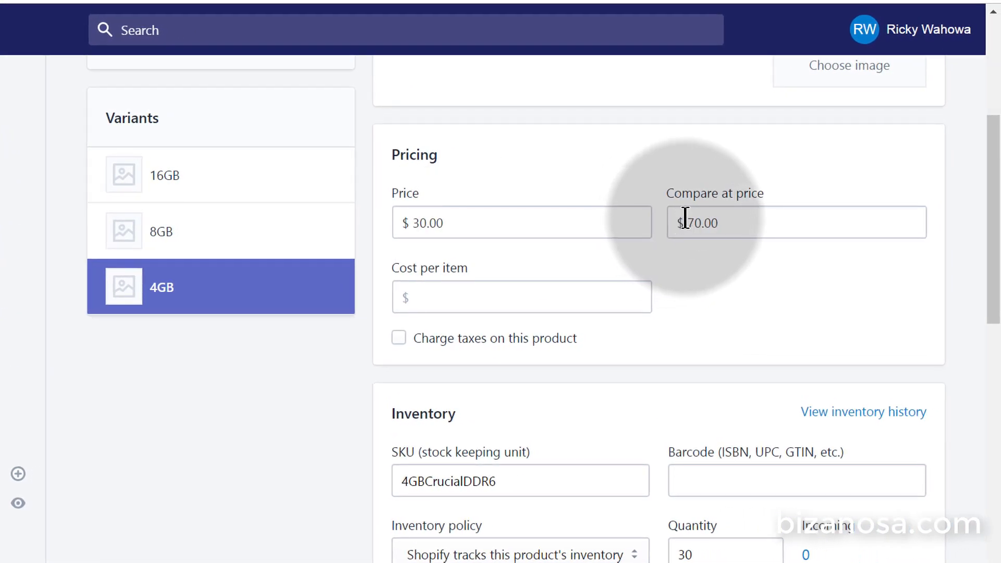
drag(693, 221, 736, 223)
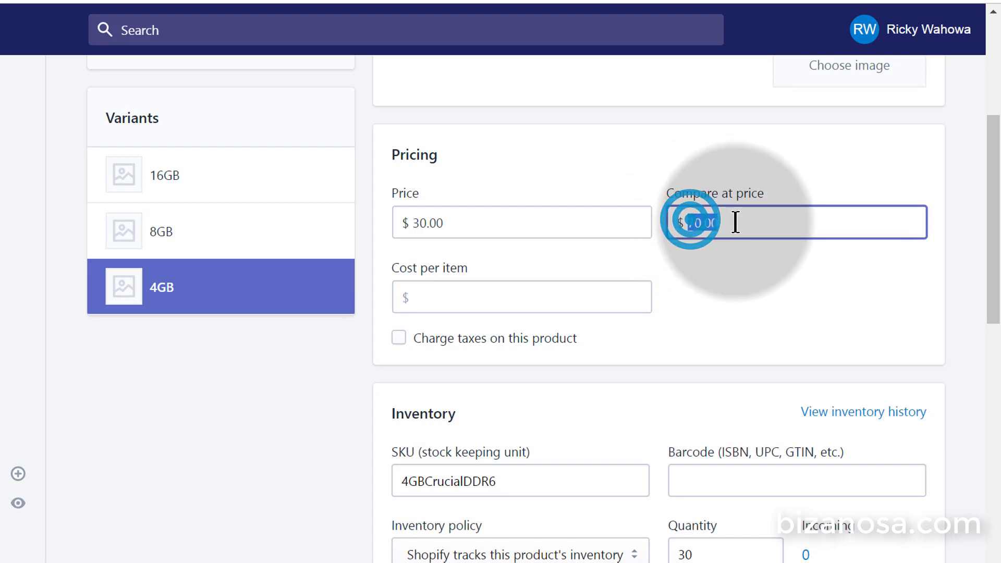
key(BackSpace)
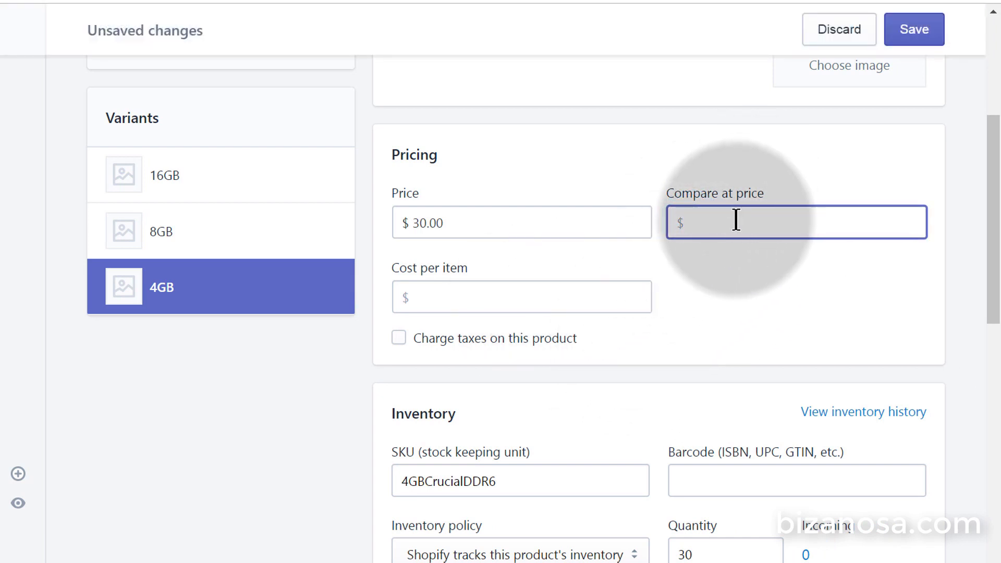
Step: Upload the dark blue RAM module picture and save it as the 4GB variant's image
scroll(634, 289, down, 2)
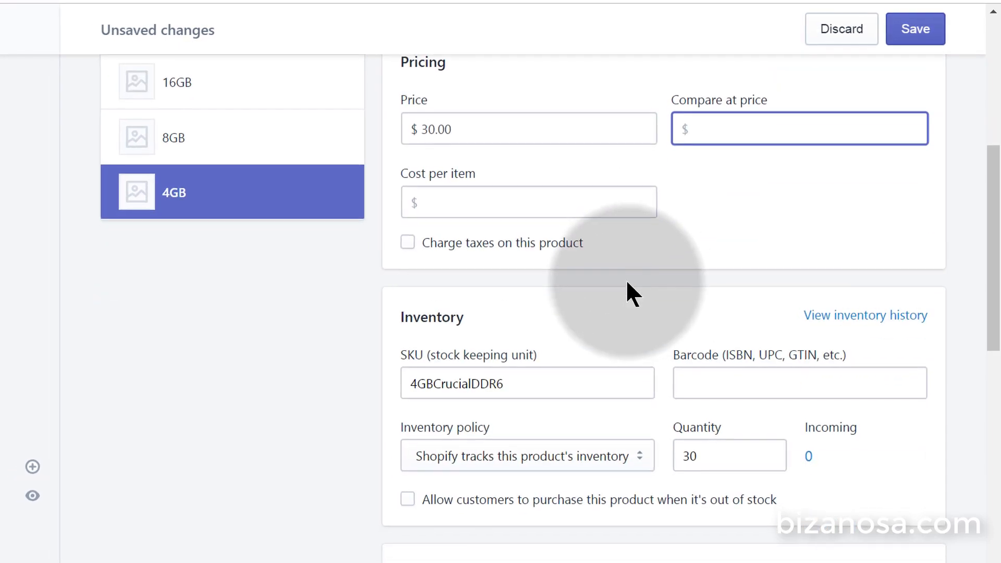
scroll(627, 284, up, 3)
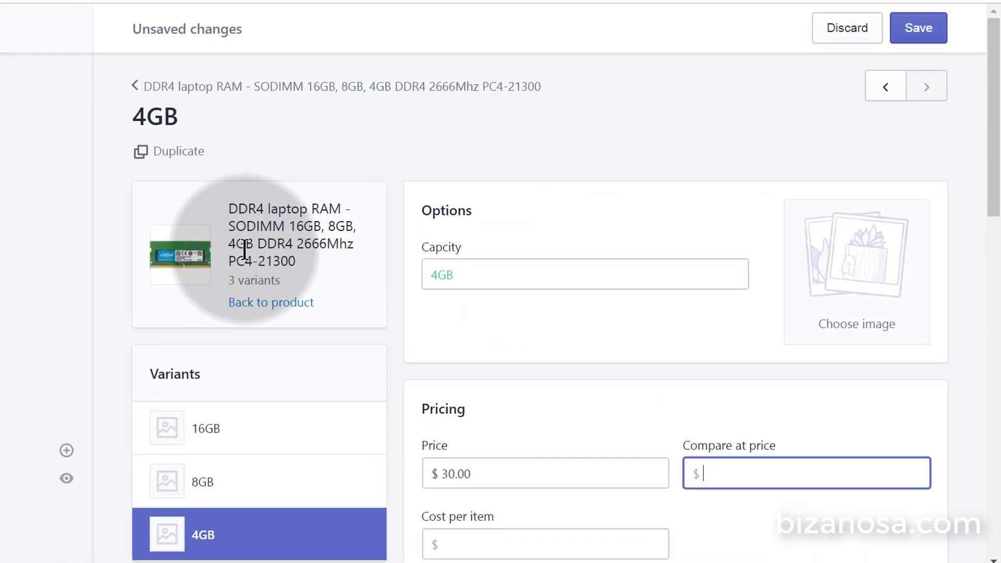
click(858, 248)
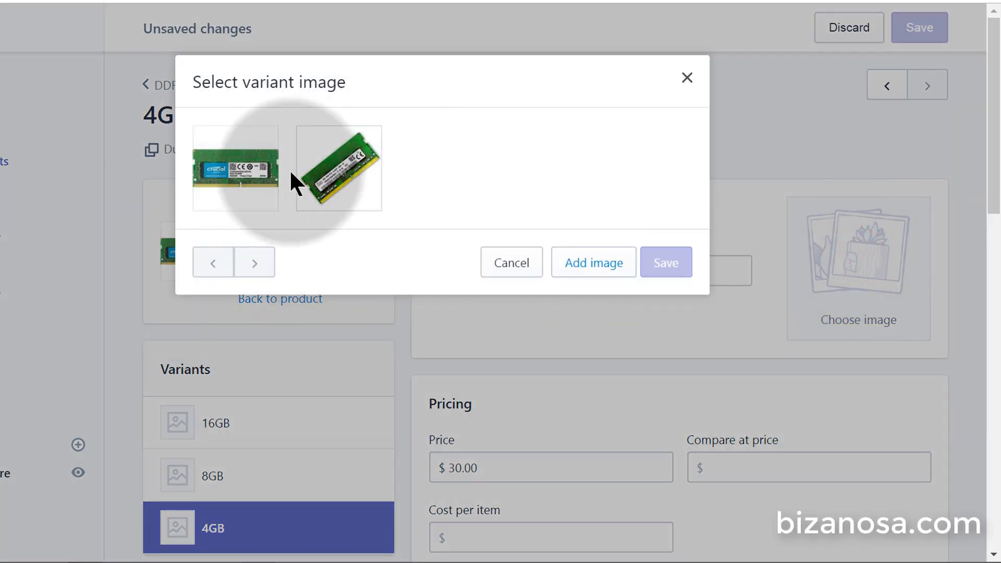
click(595, 264)
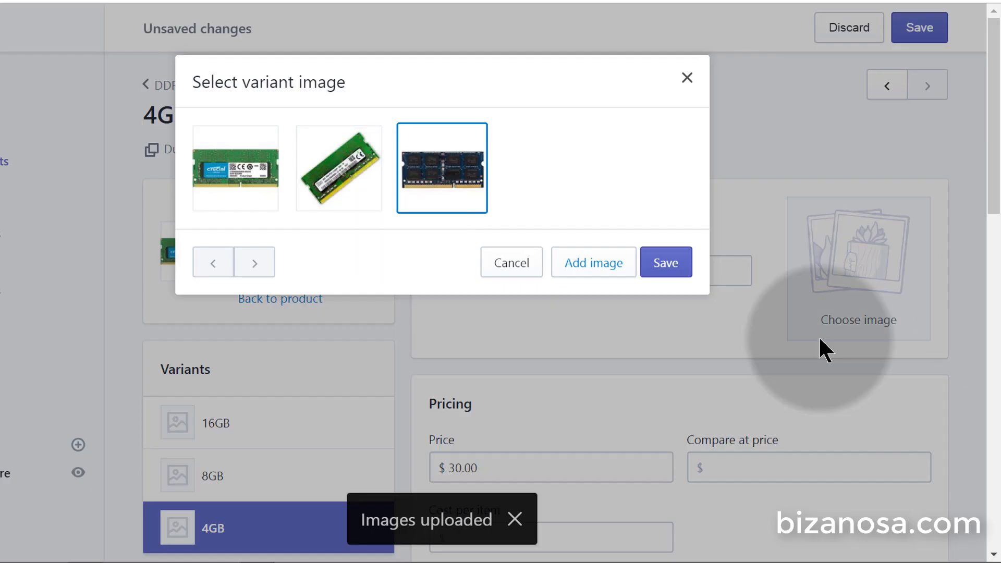
click(667, 263)
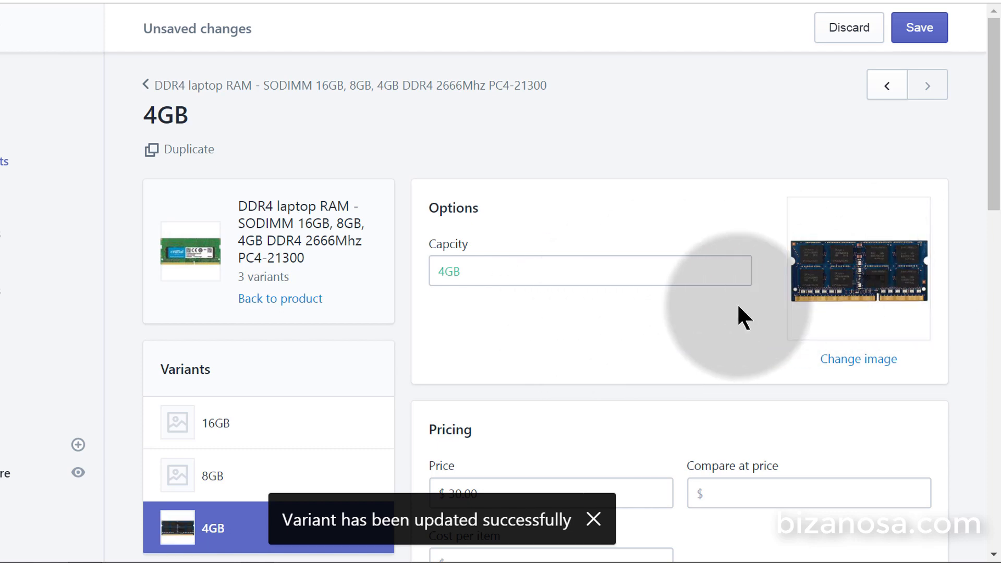
Step: Review the 4GB variant's capacity, pricing and inventory fields, stay on its page and save the changes
drag(448, 282, 475, 263)
scroll(534, 308, down, 3)
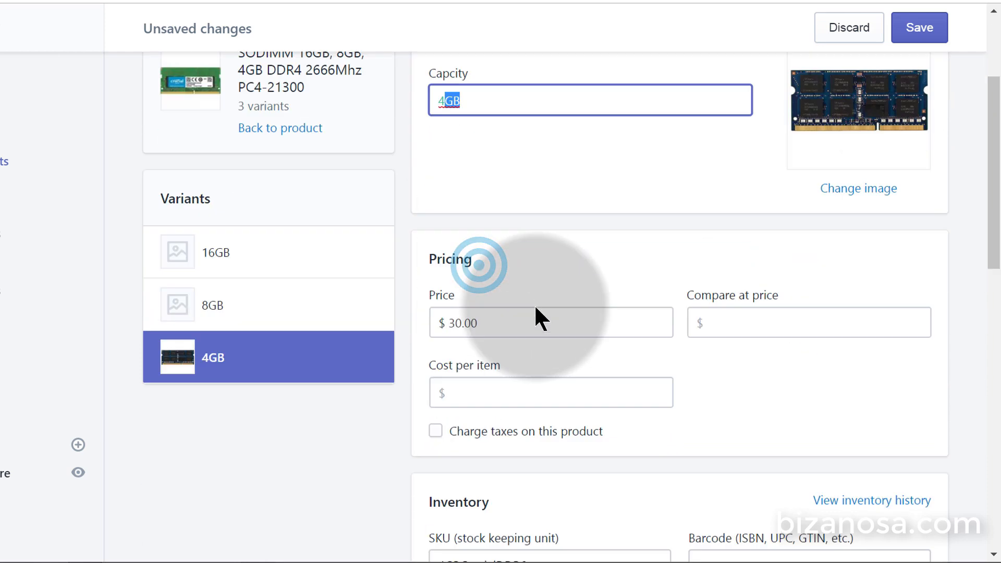
scroll(516, 250, down, 5)
scroll(346, 250, up, 5)
click(243, 306)
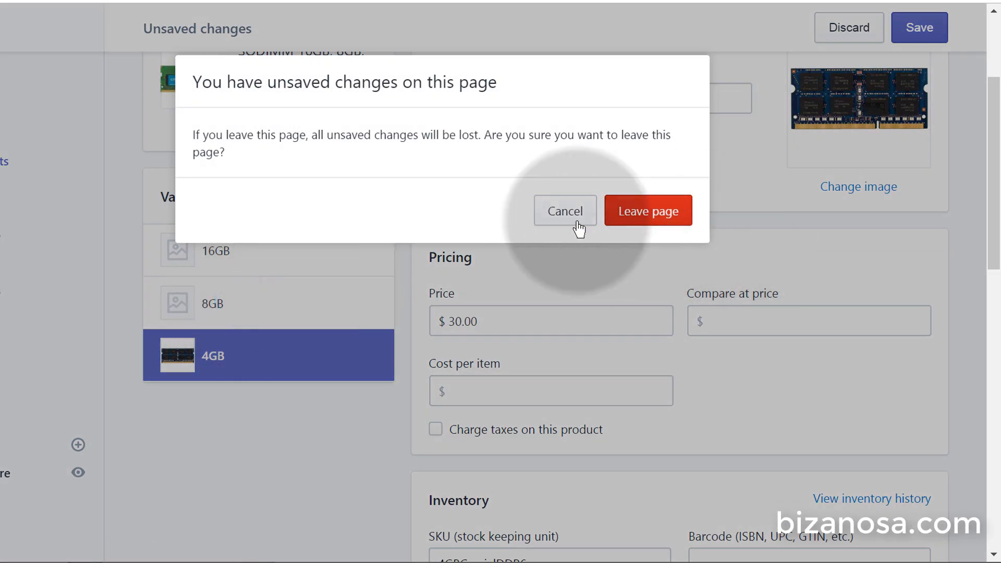
click(577, 217)
click(916, 28)
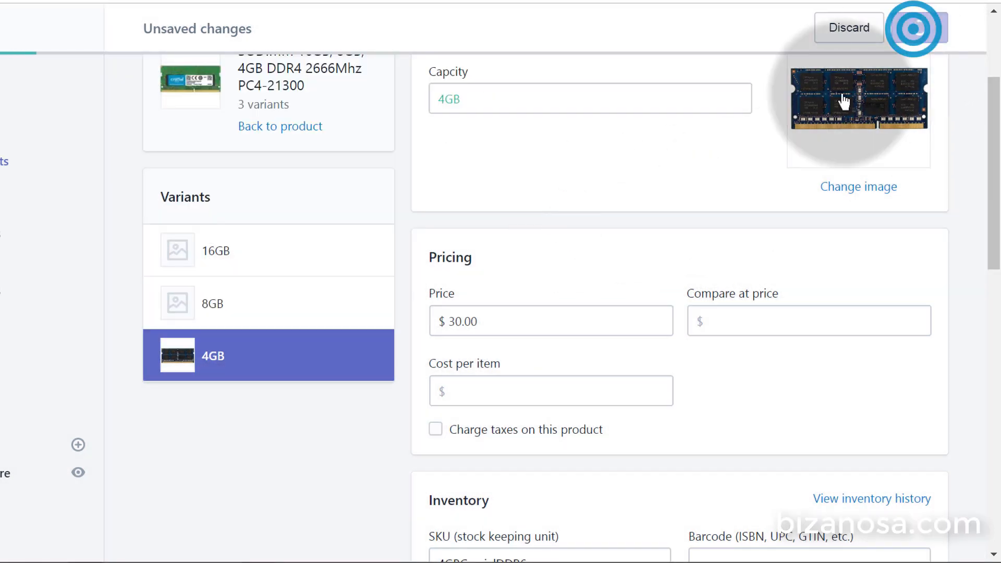
Step: Open the 8GB variant and save the angled green RAM module picture as its image
click(230, 302)
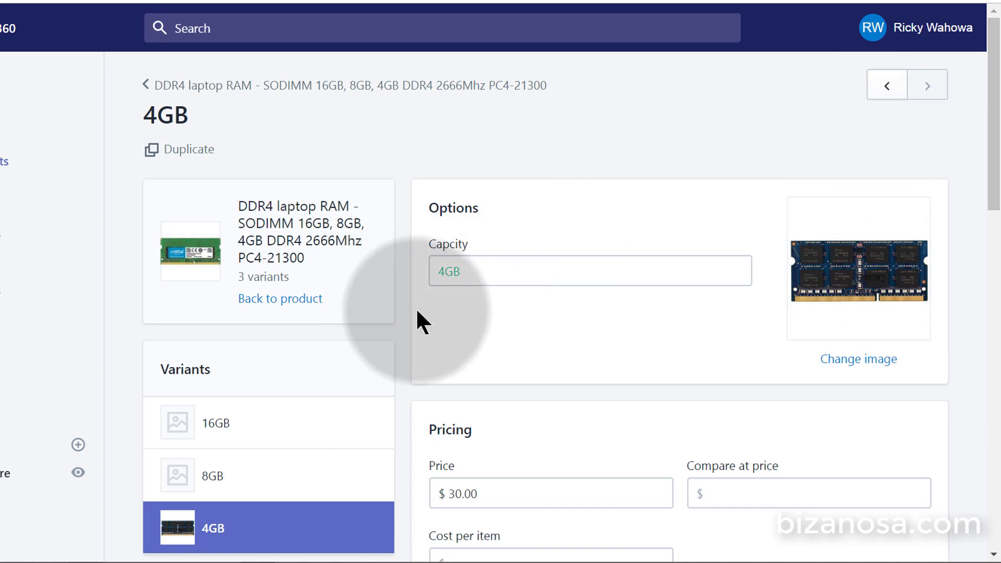
scroll(407, 318, down, 5)
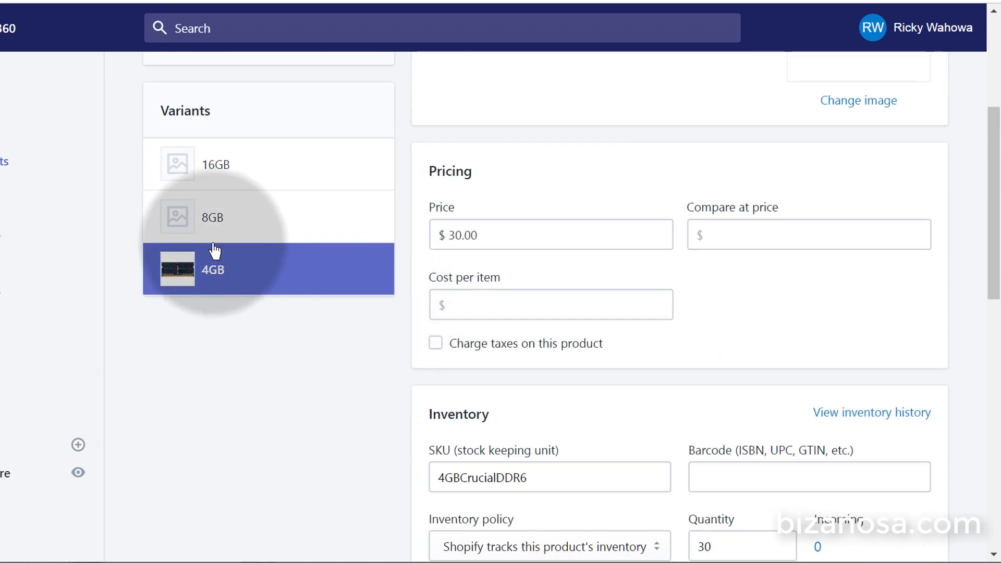
click(176, 229)
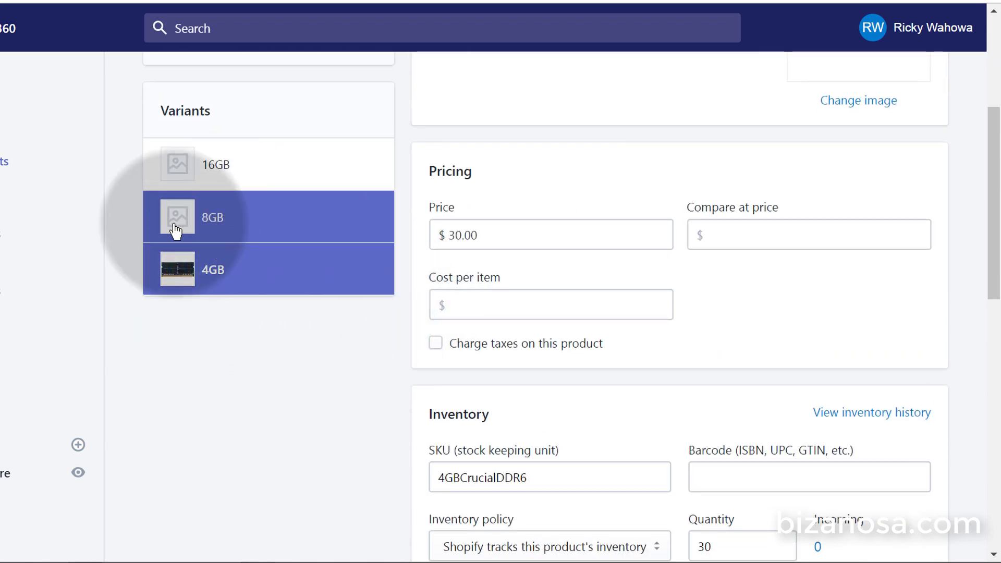
click(218, 219)
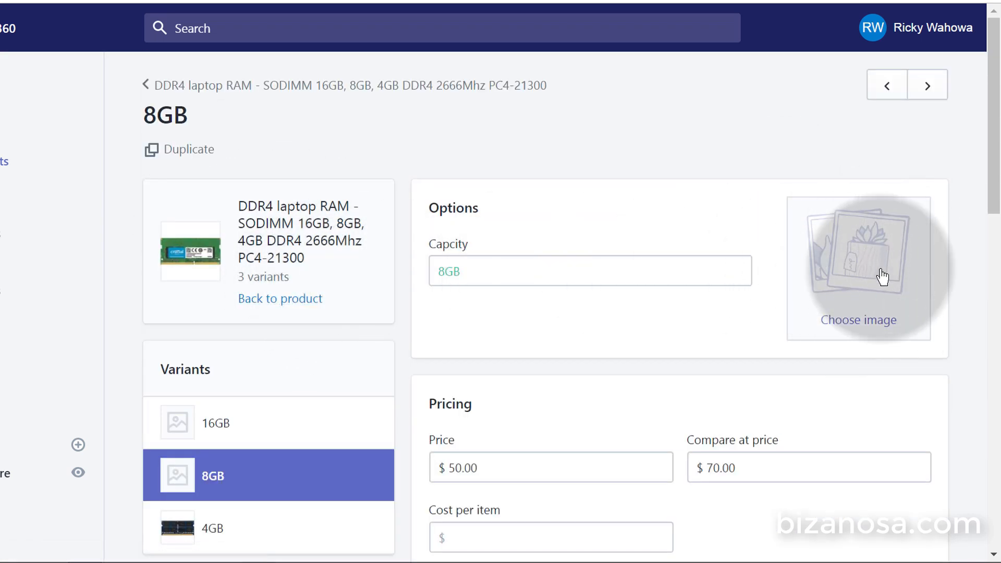
click(861, 256)
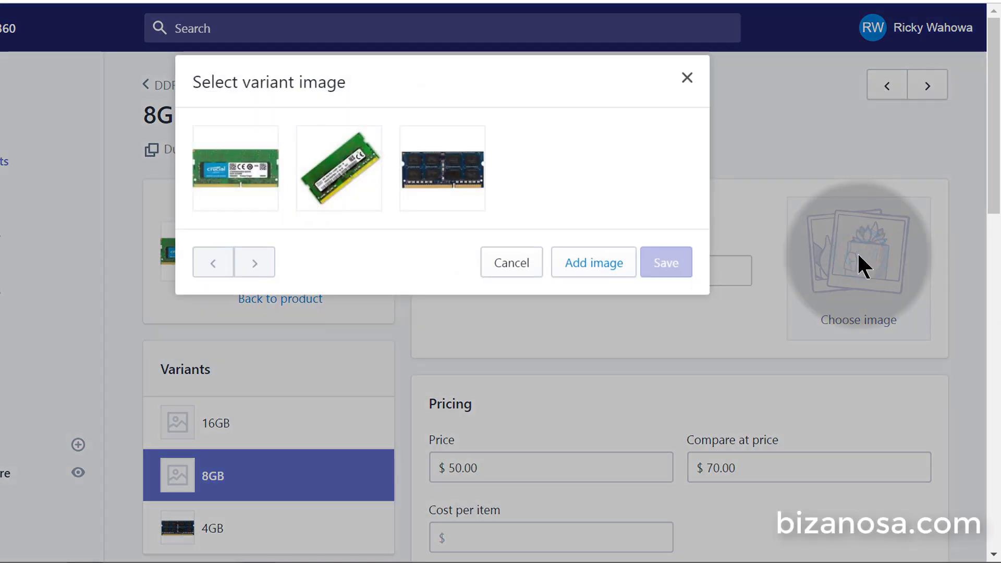
click(341, 174)
click(666, 261)
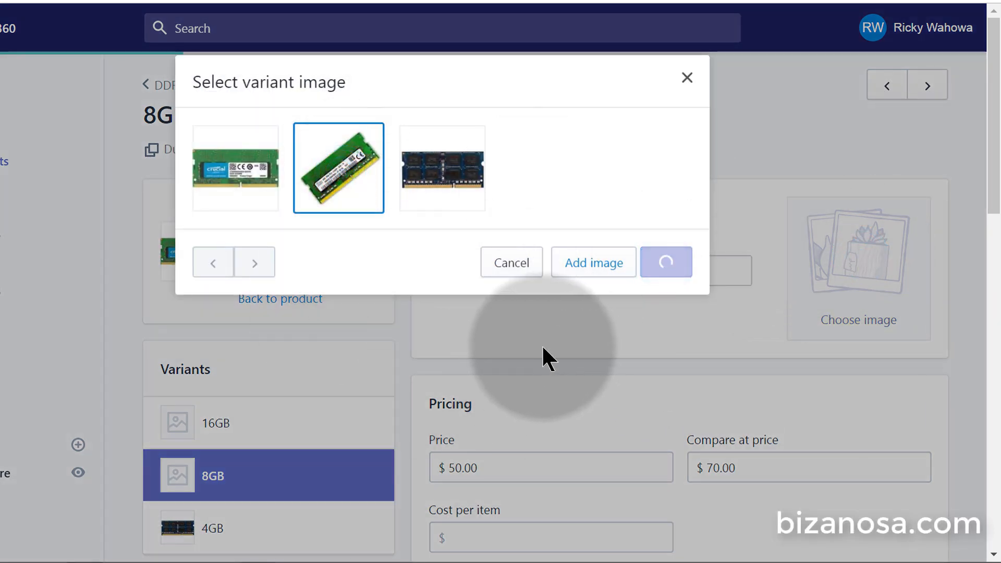
Step: Set the 8GB variant's inventory quantity to 50
scroll(647, 321, down, 10)
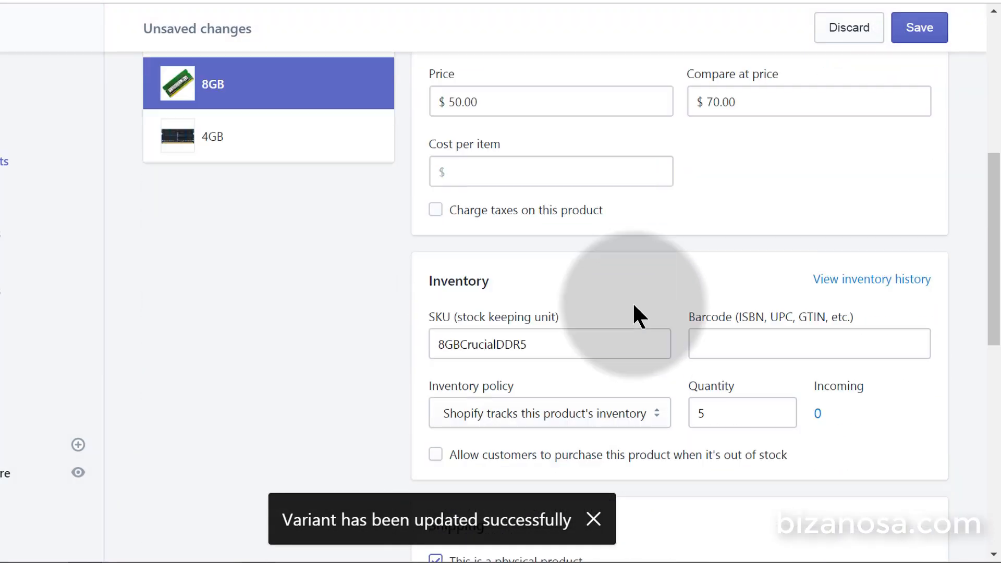
scroll(659, 261, up, 8)
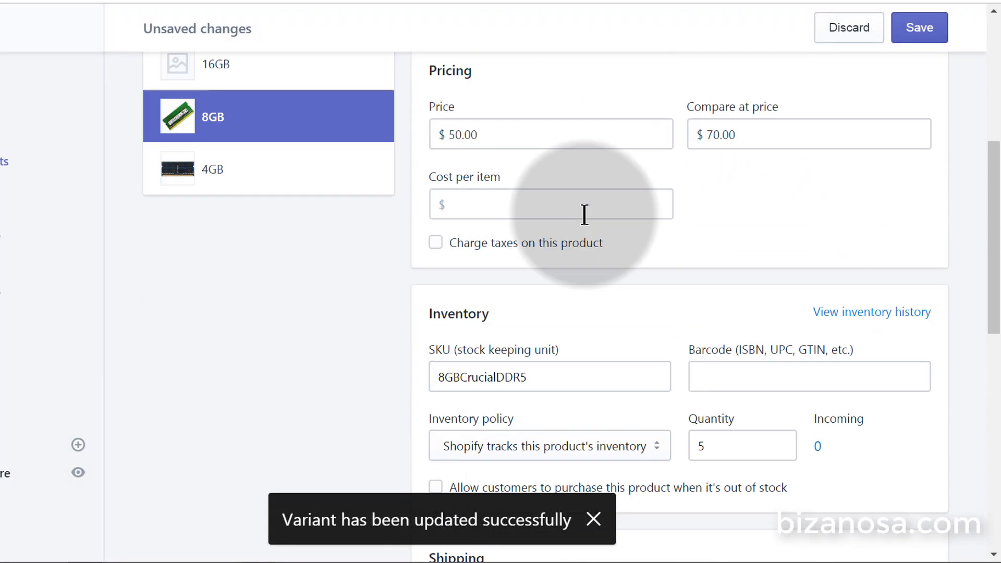
scroll(640, 228, down, 11)
scroll(636, 224, up, 3)
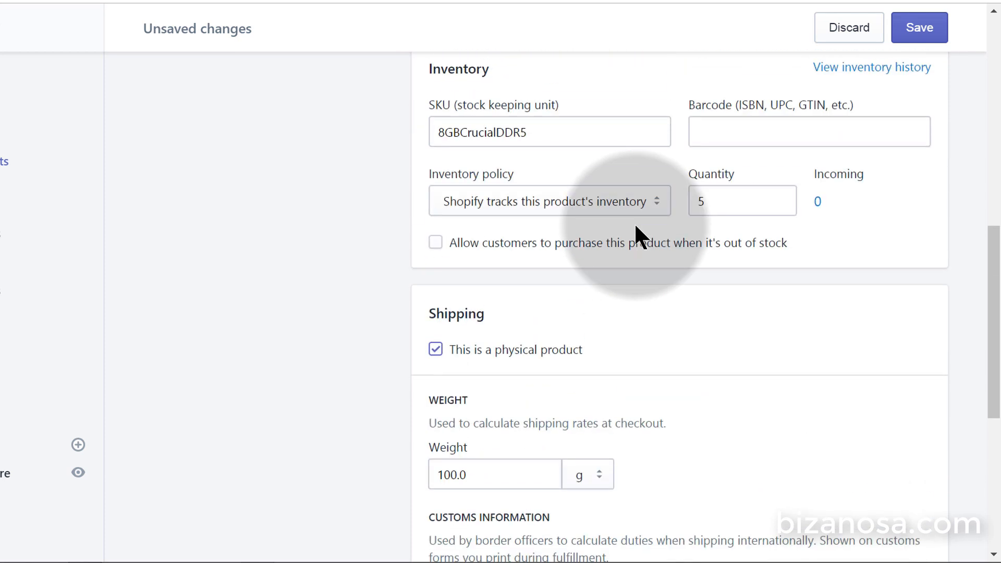
click(458, 130)
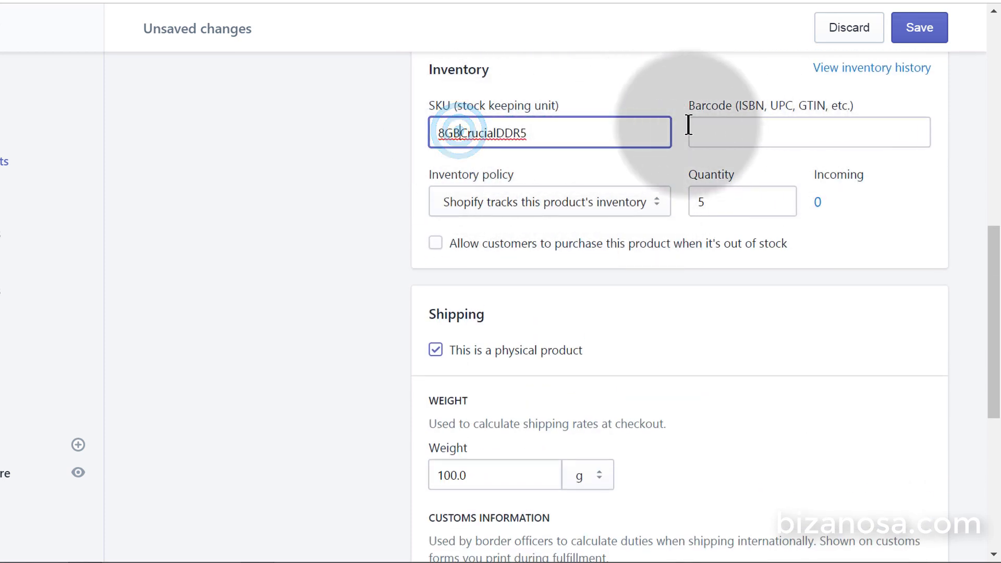
click(695, 200)
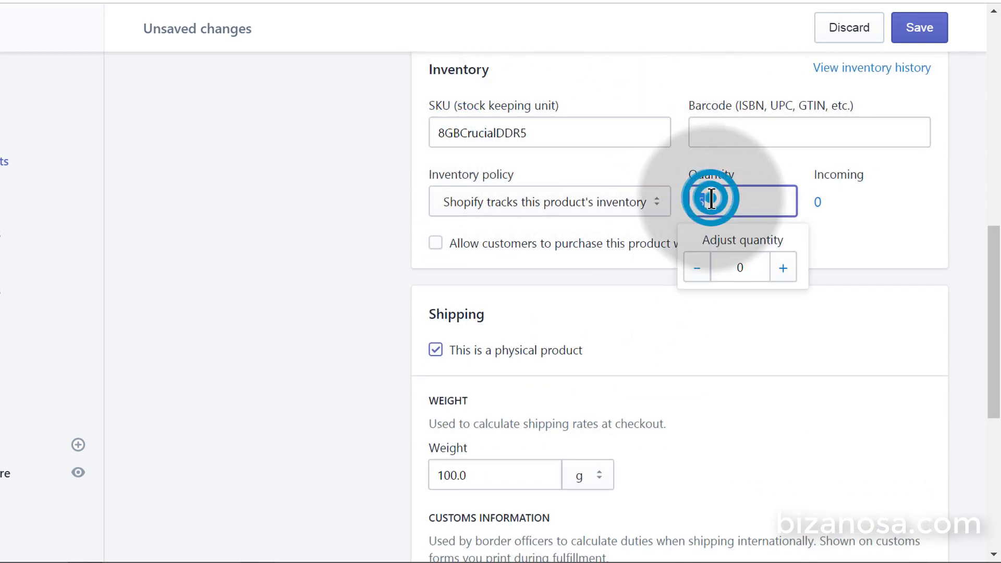
click(711, 199)
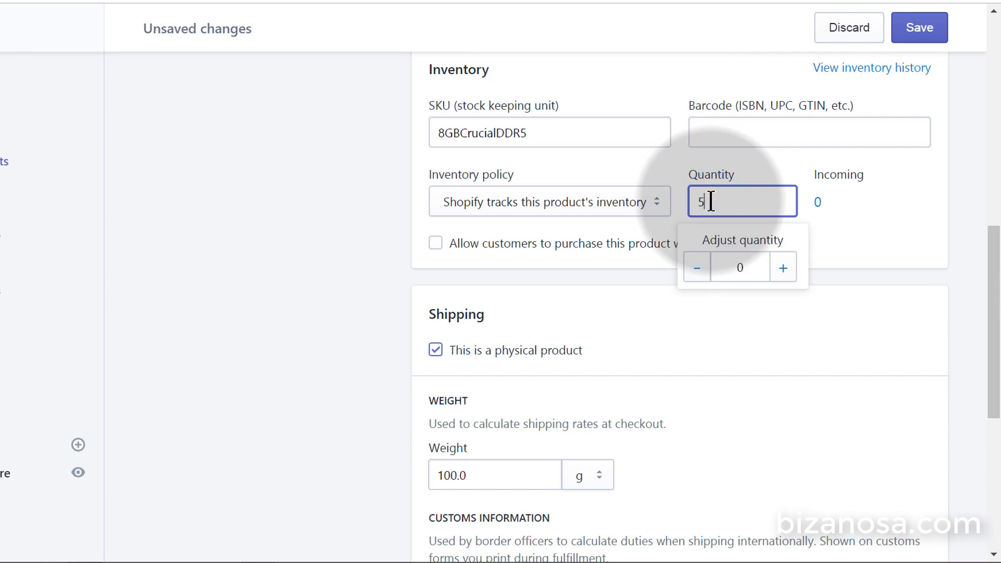
text(0)
Step: Review the 8GB variant's weight, customs and fulfillment fields, then save the variant changes
scroll(599, 323, down, 5)
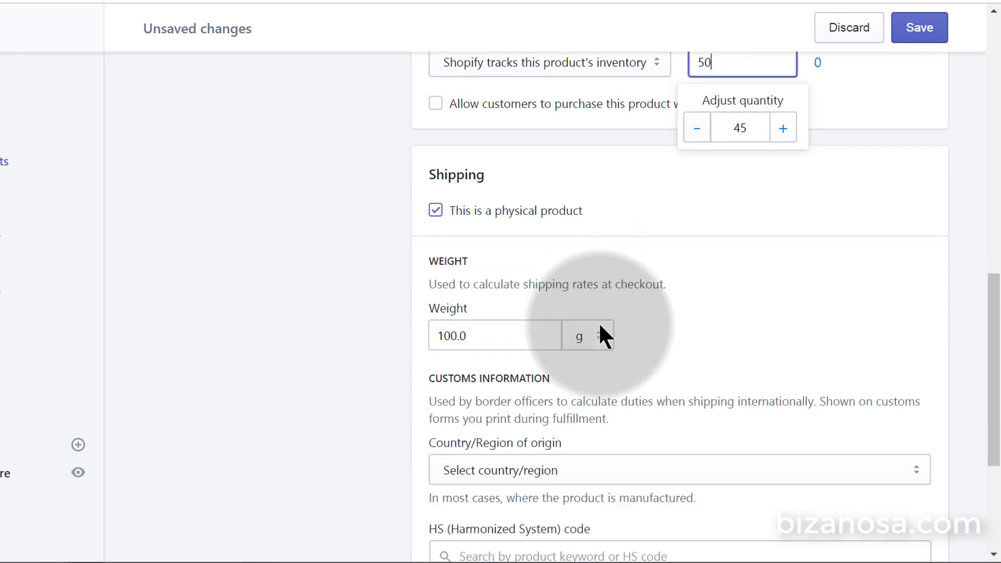
drag(468, 217, 640, 211)
scroll(510, 202, down, 2)
scroll(613, 234, down, 1)
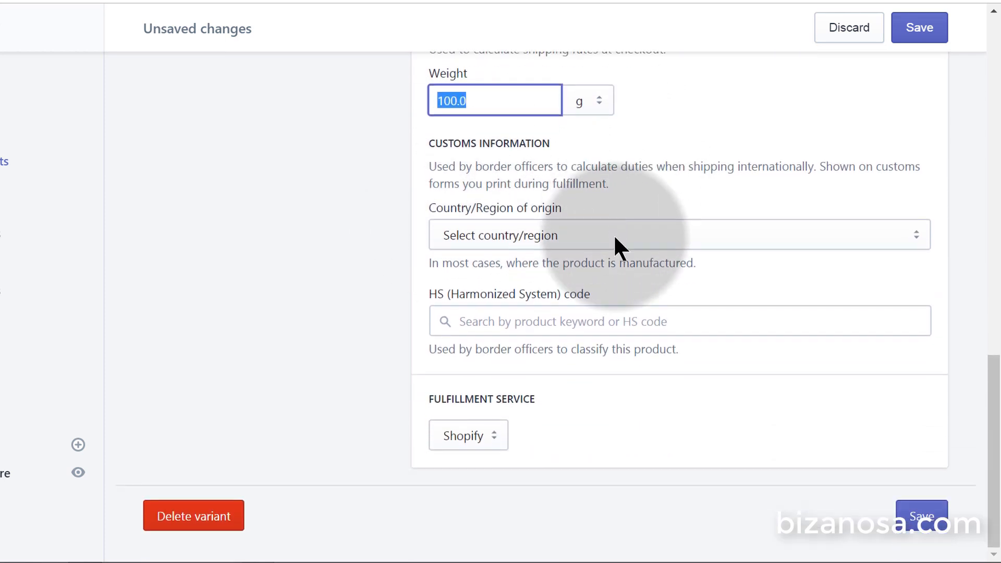
scroll(628, 360, up, 15)
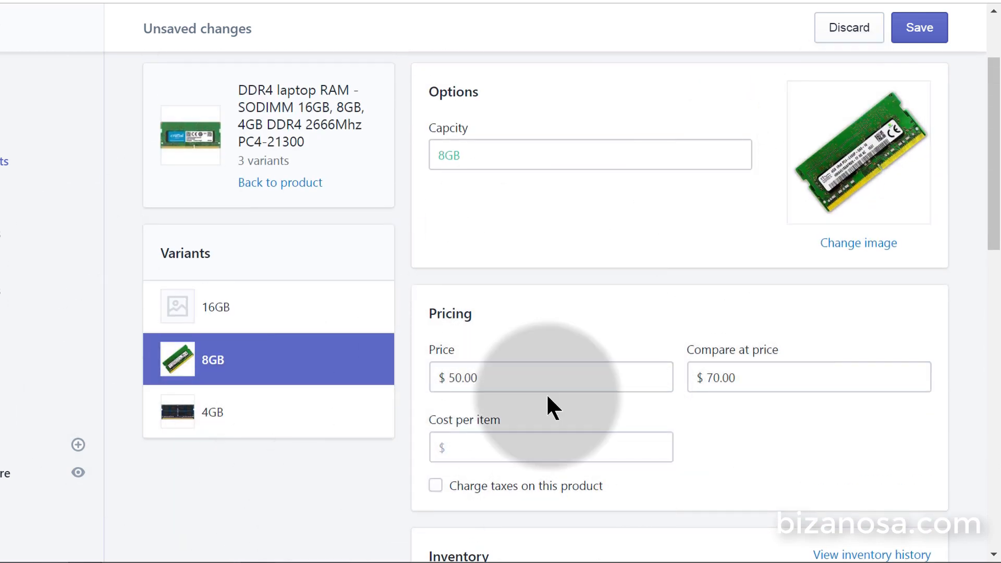
click(922, 36)
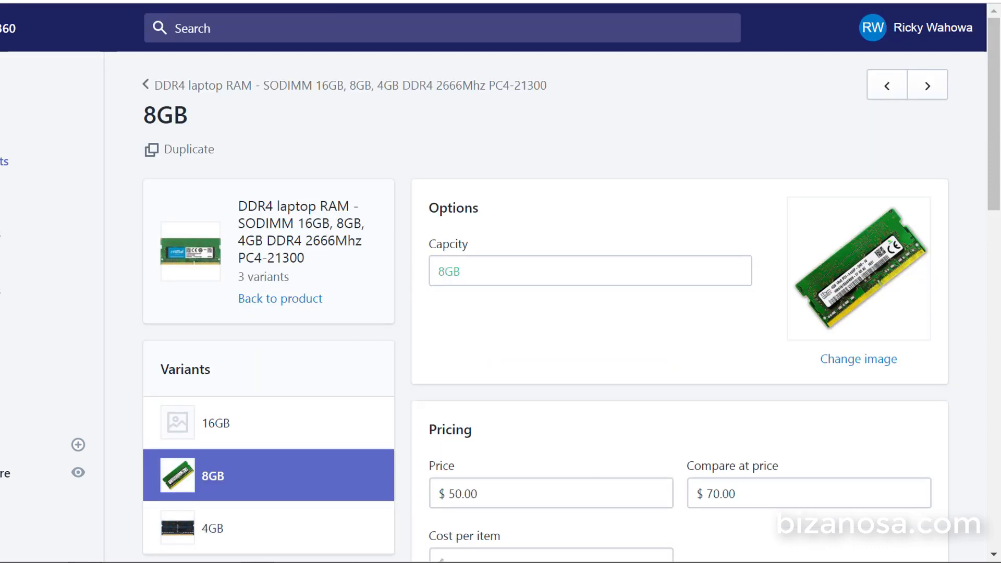
Step: Return to the main product and examine the price and Capcity option label on its storefront page
click(880, 270)
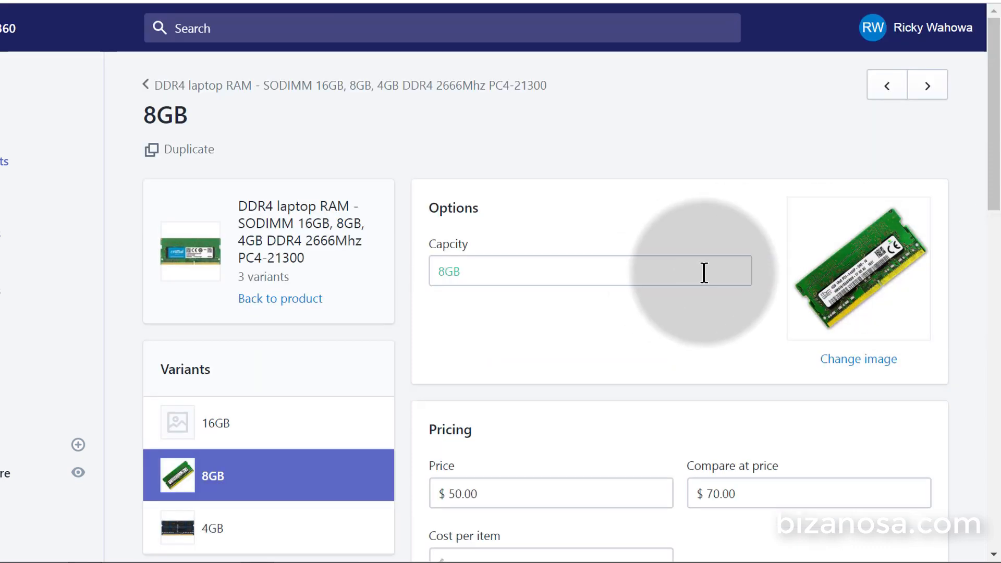
click(272, 301)
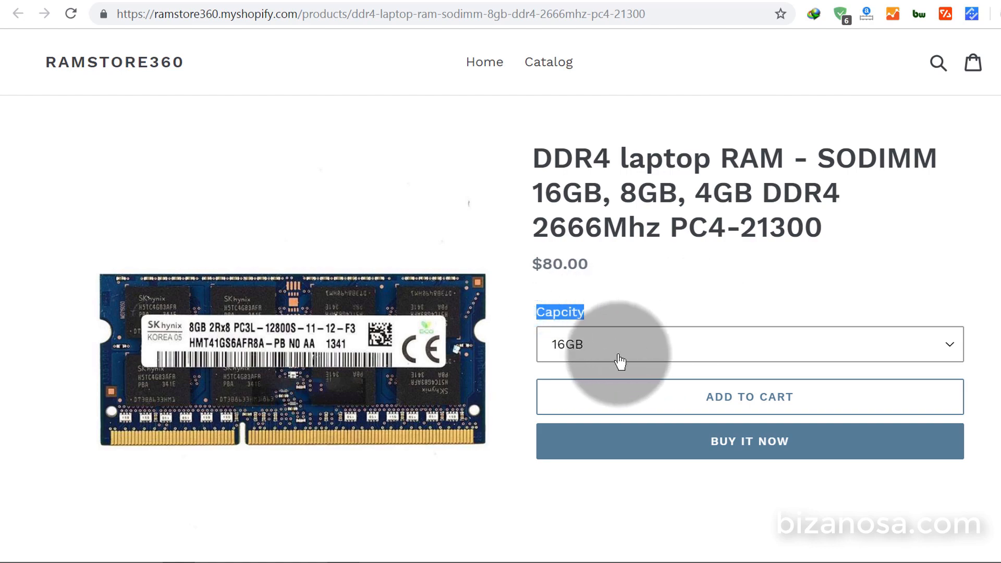
click(648, 284)
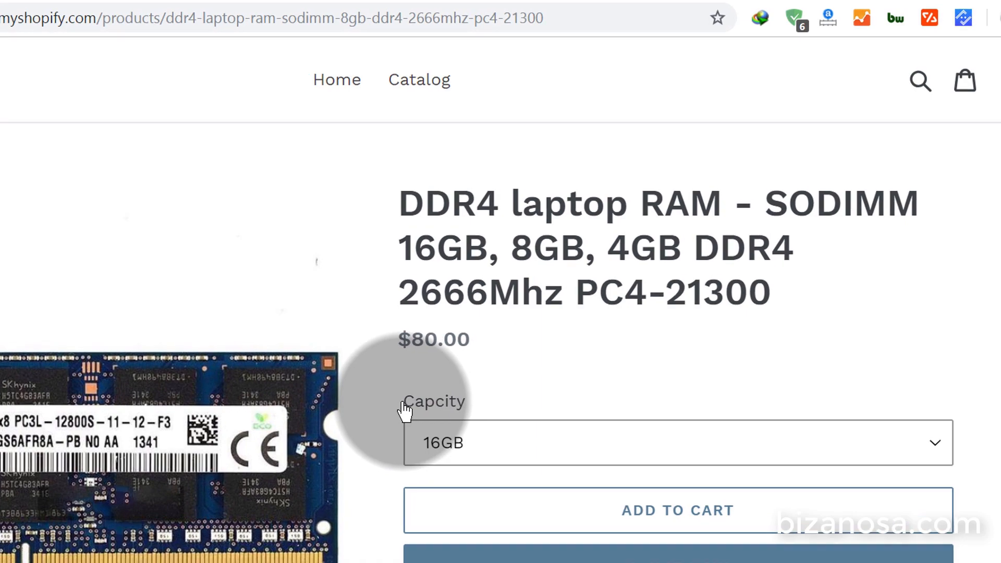
double_click(406, 411)
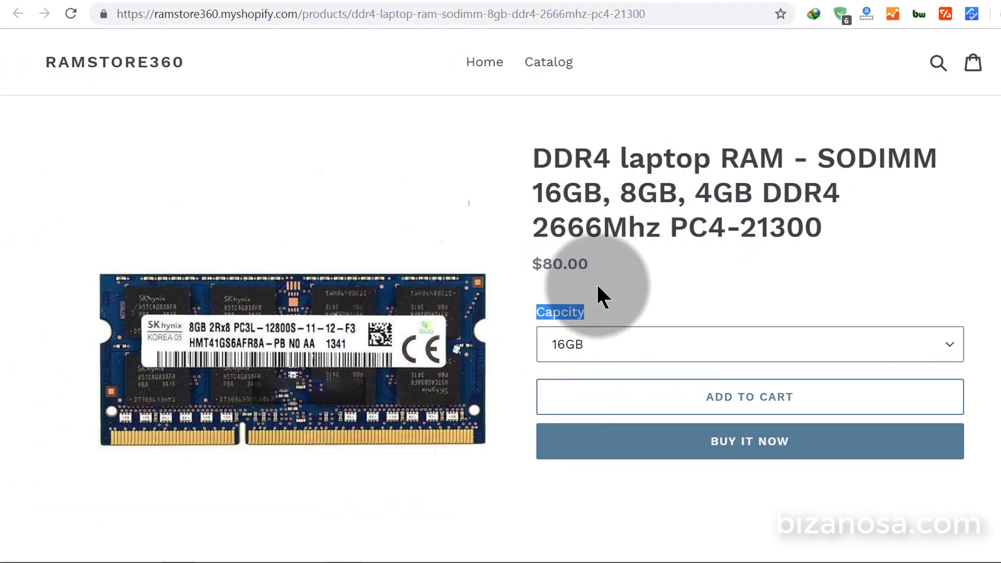
click(722, 295)
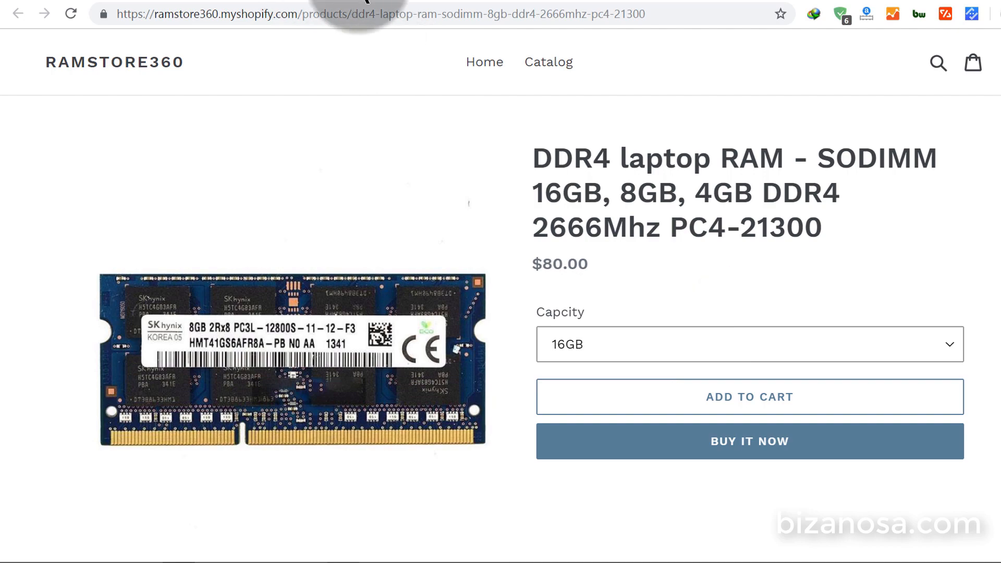
Step: Open the three-variant DDR4 laptop RAM product from the admin product list and save the green Crucial module picture as the 16GB variant's image
click(366, 1)
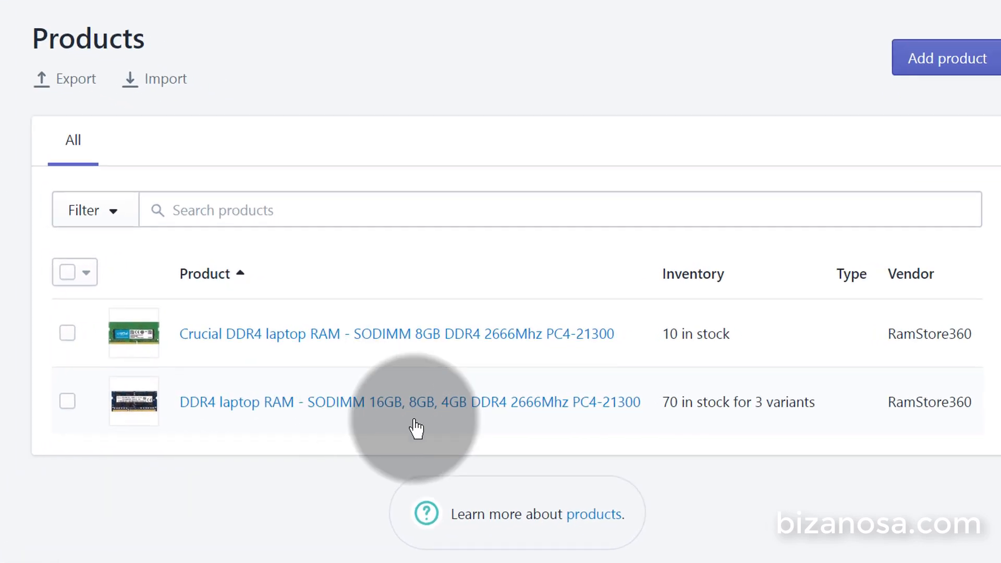
click(756, 412)
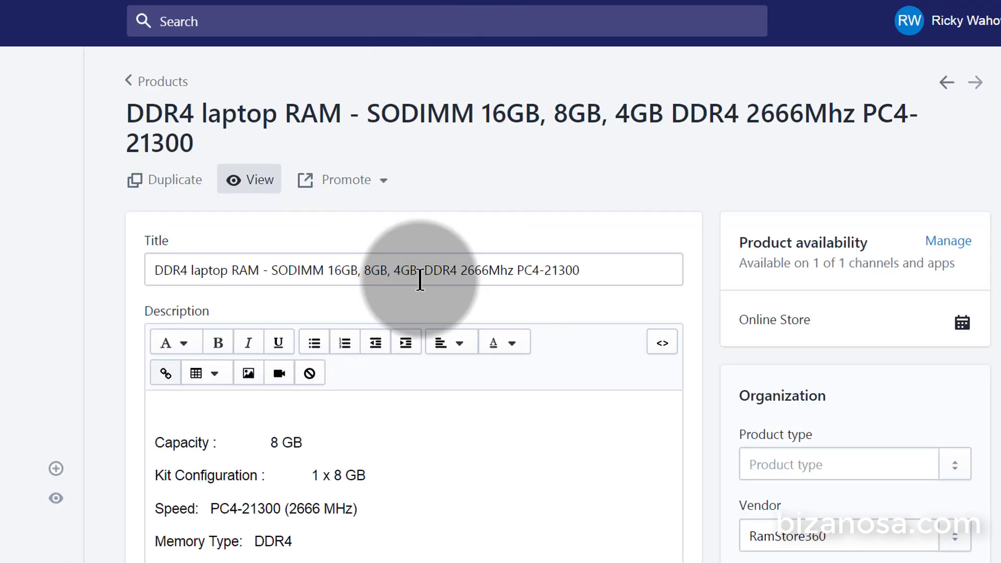
scroll(418, 280, down, 3)
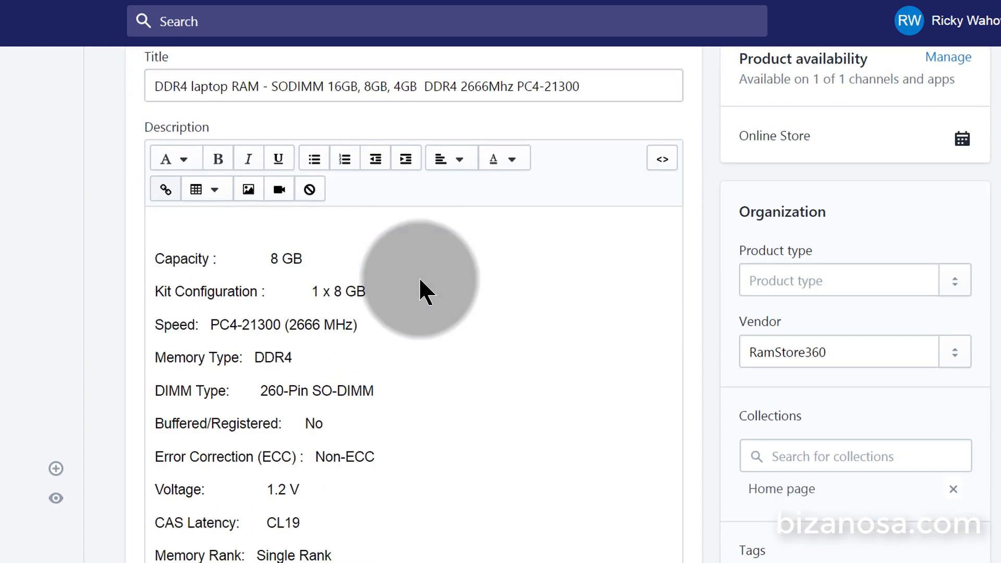
scroll(421, 238, up, 4)
scroll(421, 235, down, 8)
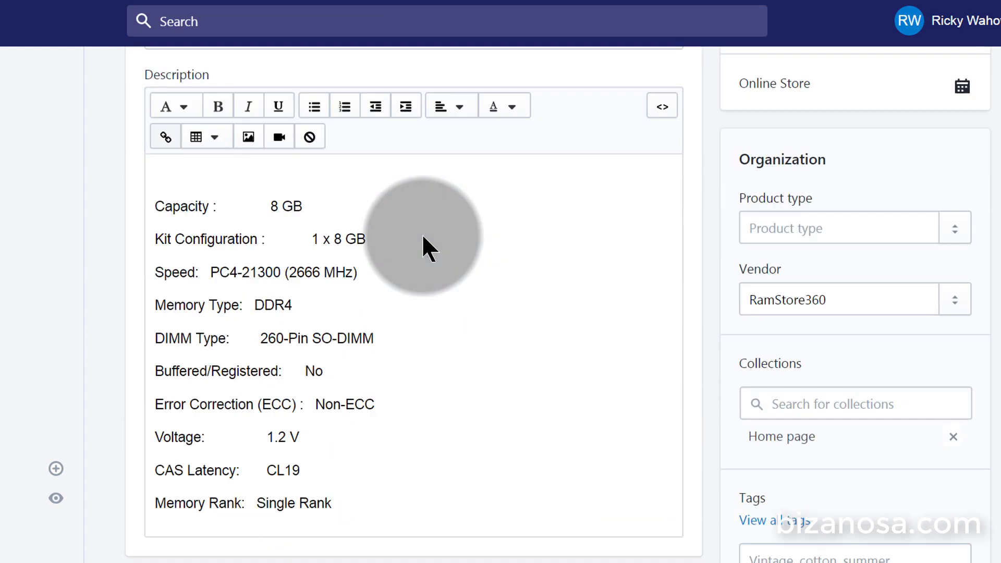
scroll(424, 233, down, 6)
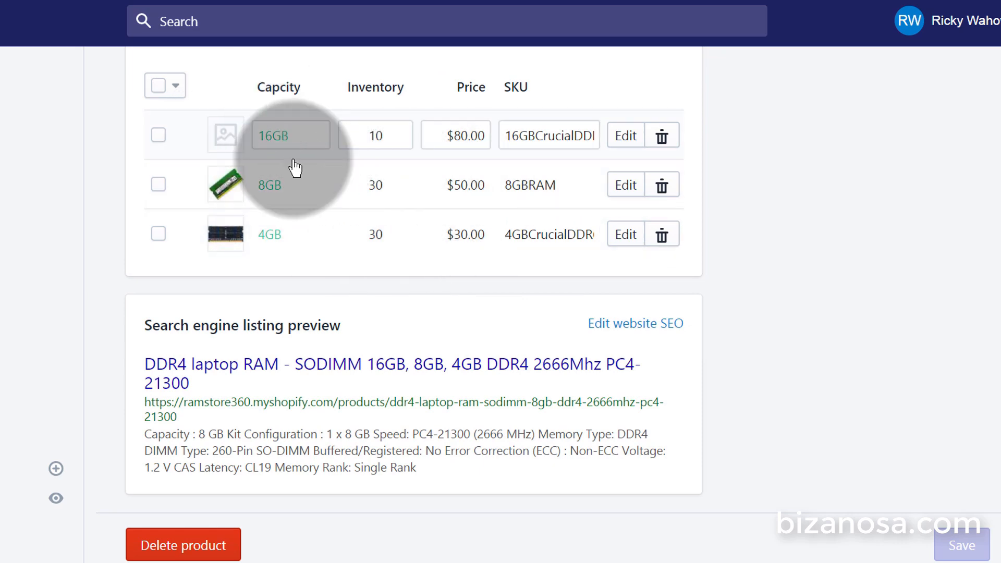
click(227, 142)
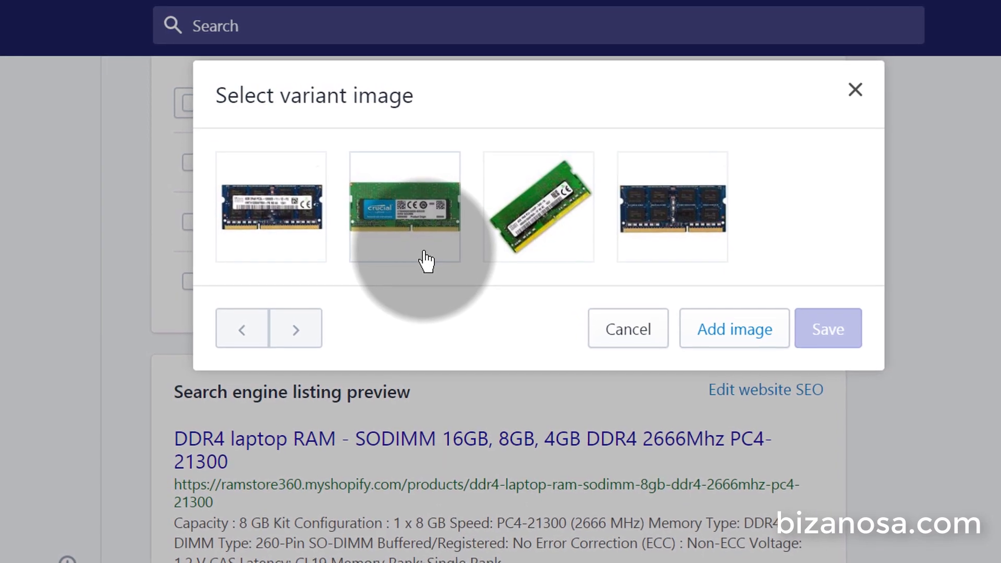
click(419, 224)
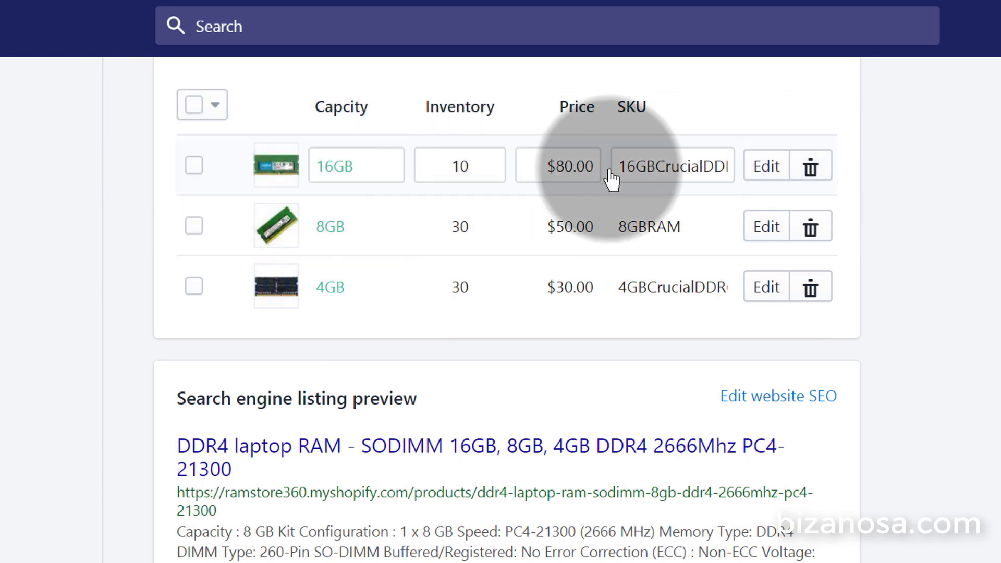
Step: Review the product's variant inventory and prices, along with its title and description specifications
click(554, 168)
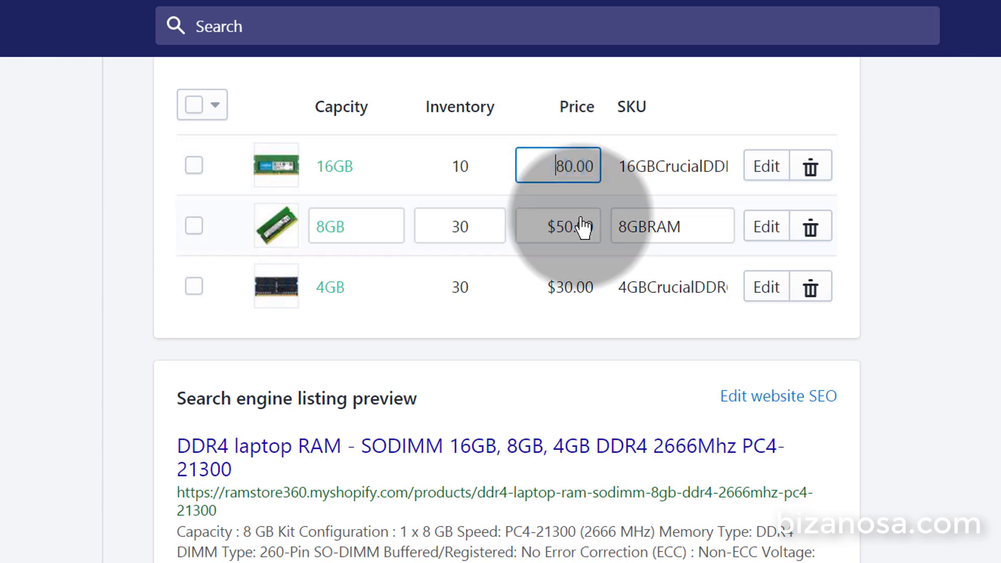
scroll(894, 353, up, 15)
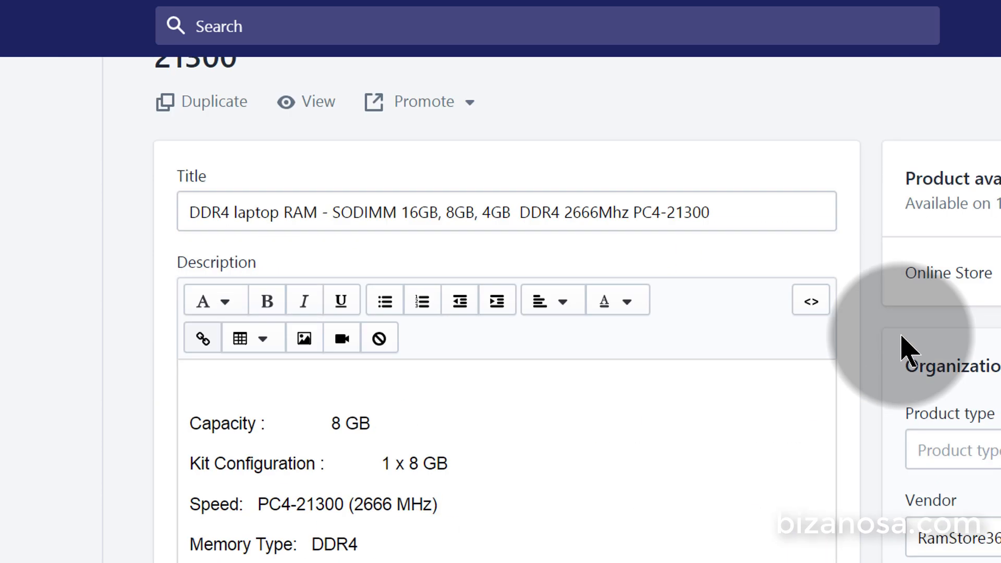
scroll(905, 350, down, 8)
scroll(908, 351, down, 8)
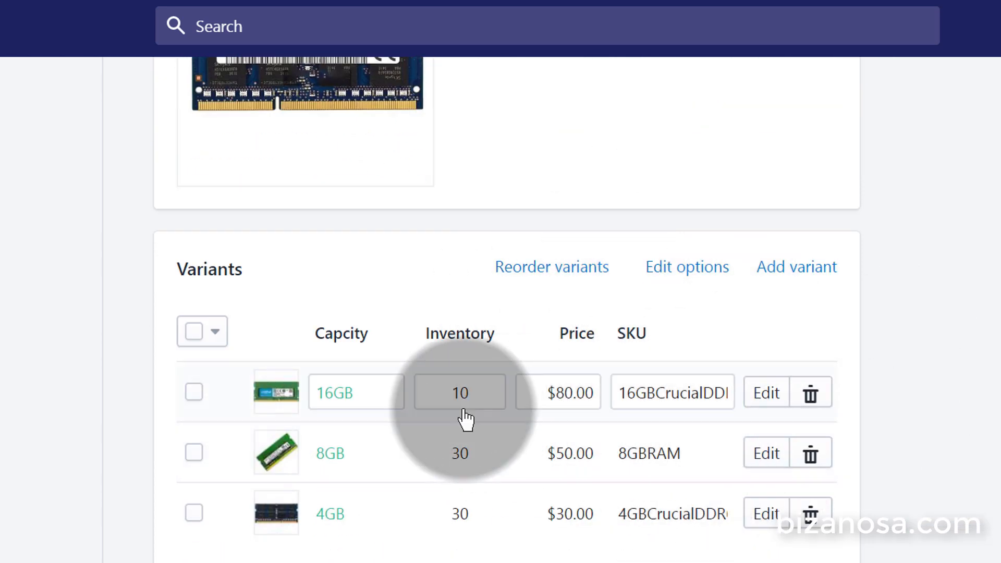
scroll(783, 516, up, 15)
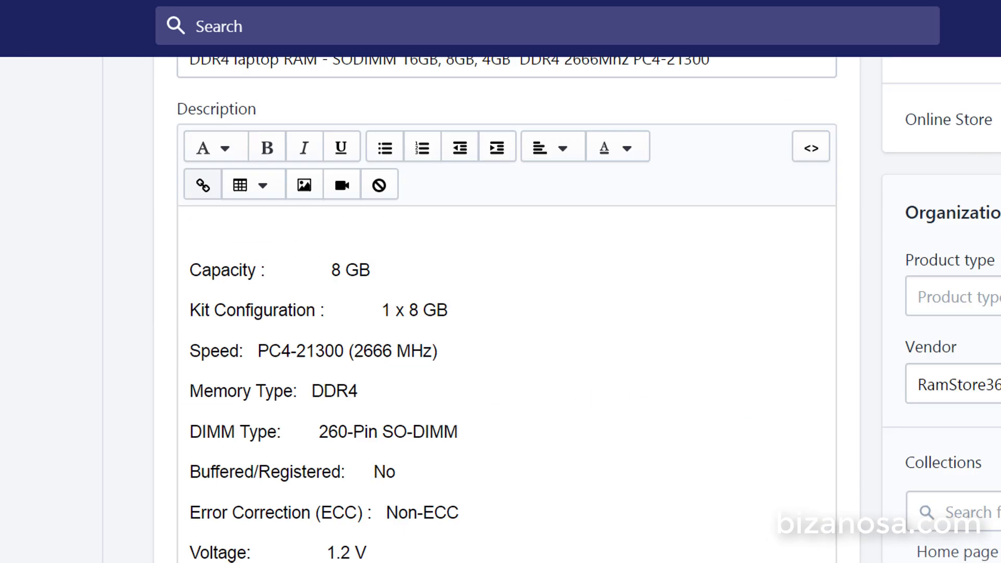
scroll(511, 308, down, 3)
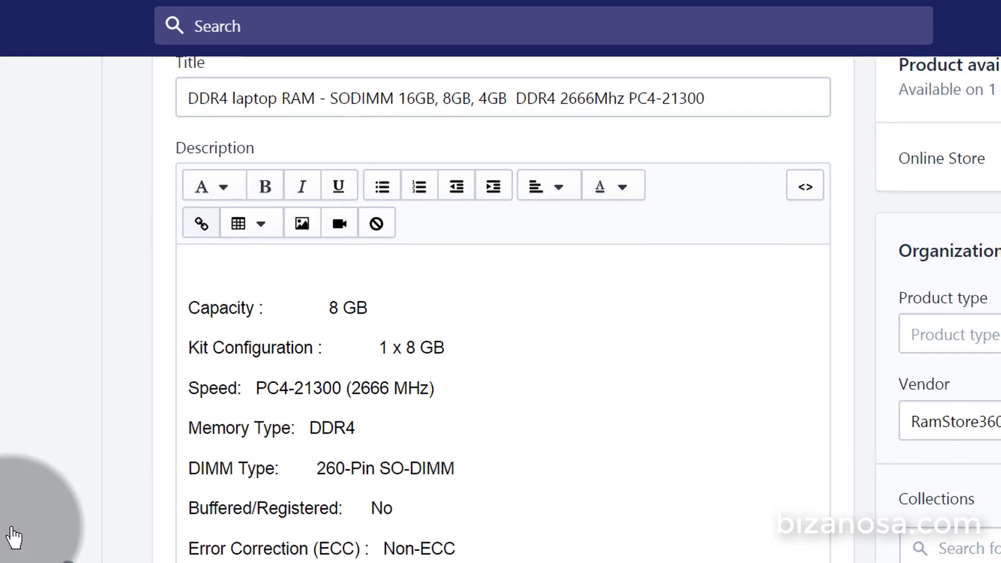
click(431, 471)
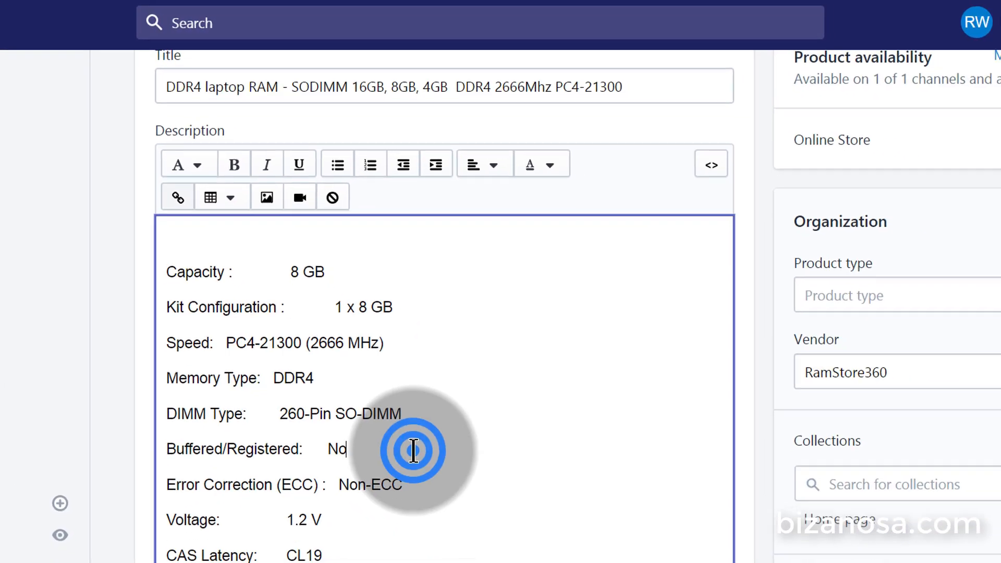
scroll(427, 449, up, 2)
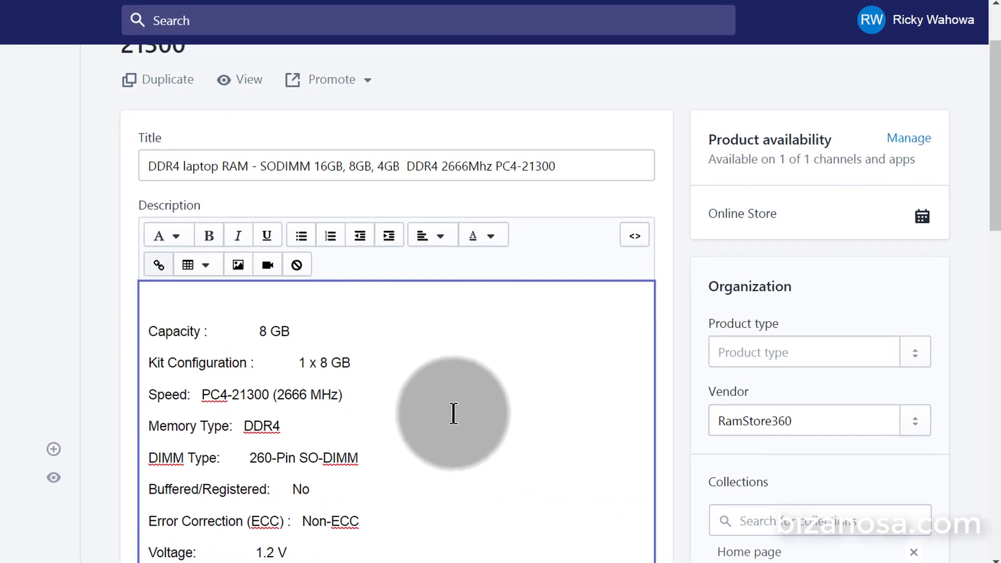
Step: Open the 8GB variant for editing, set its compare at price to $100, and save the change
drag(993, 120, 970, 440)
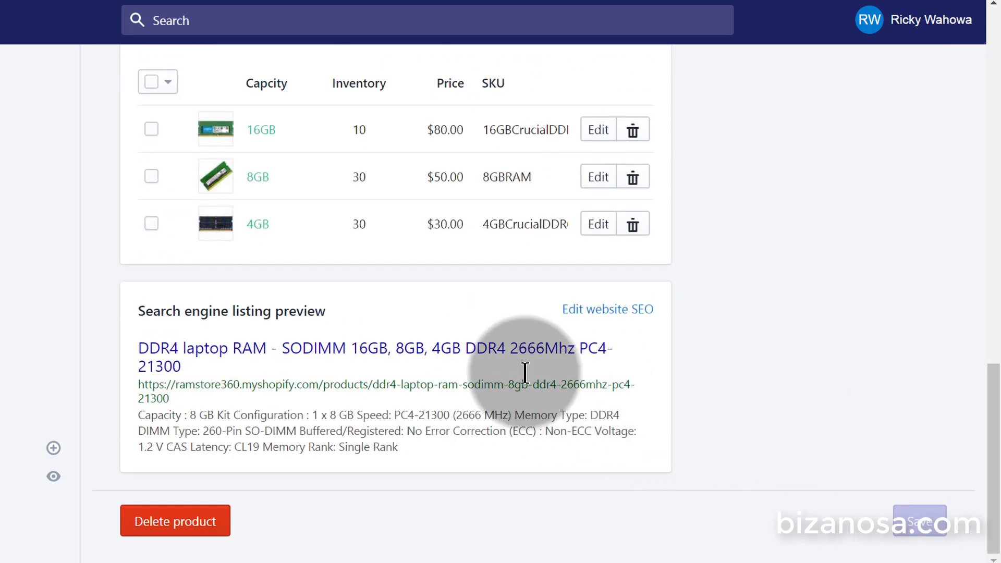
click(596, 134)
click(537, 328)
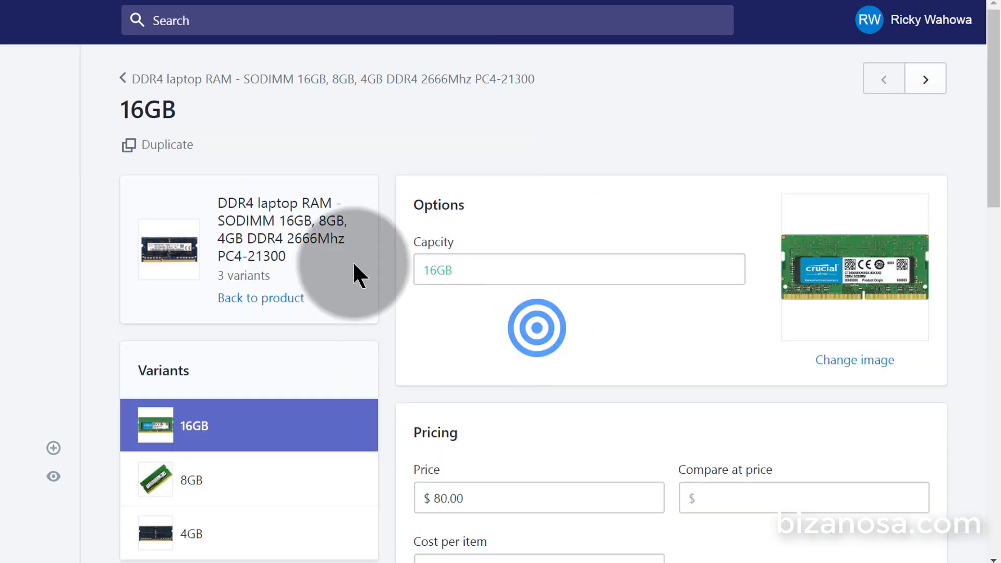
scroll(584, 296, down, 3)
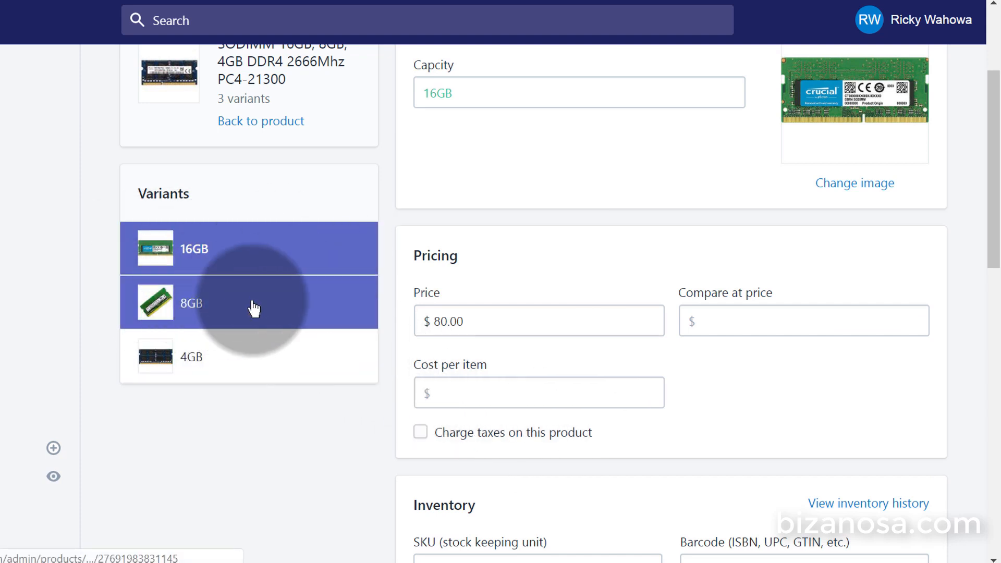
click(193, 305)
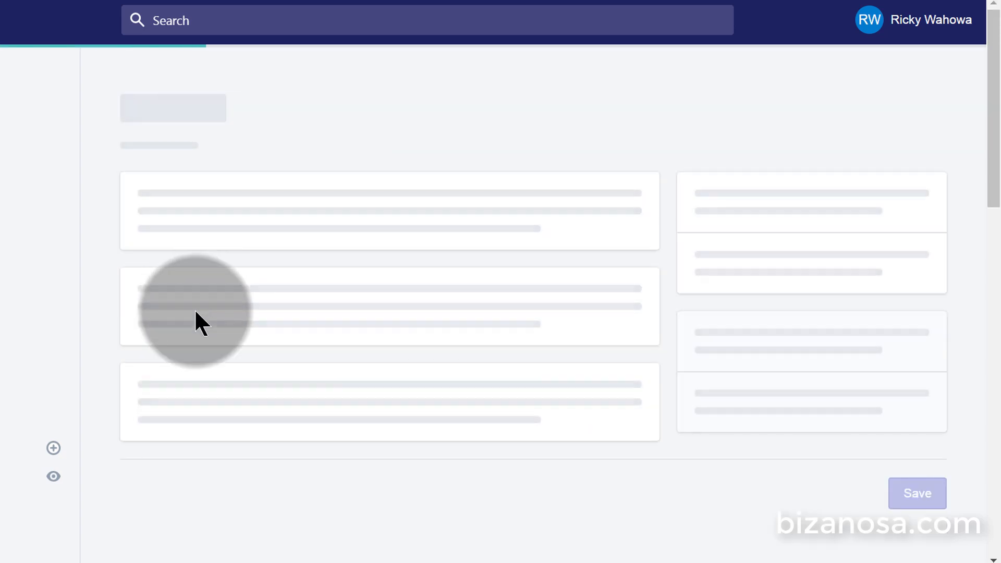
scroll(542, 359, down, 5)
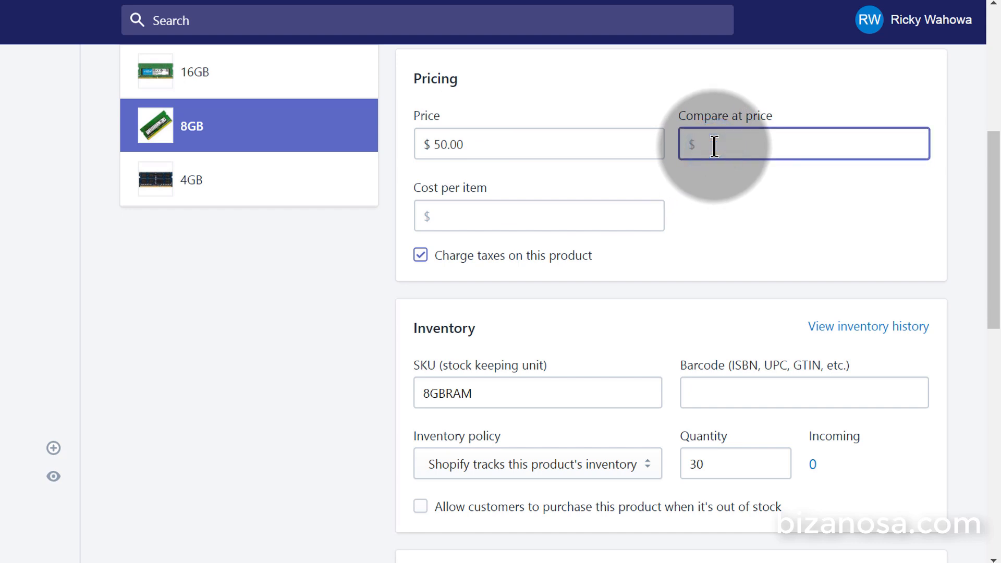
text(100)
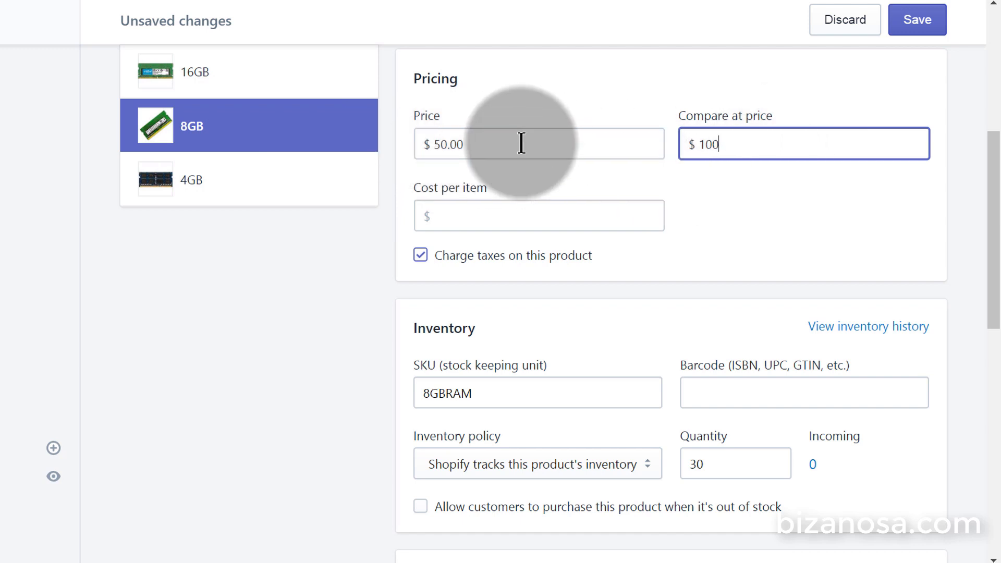
click(928, 26)
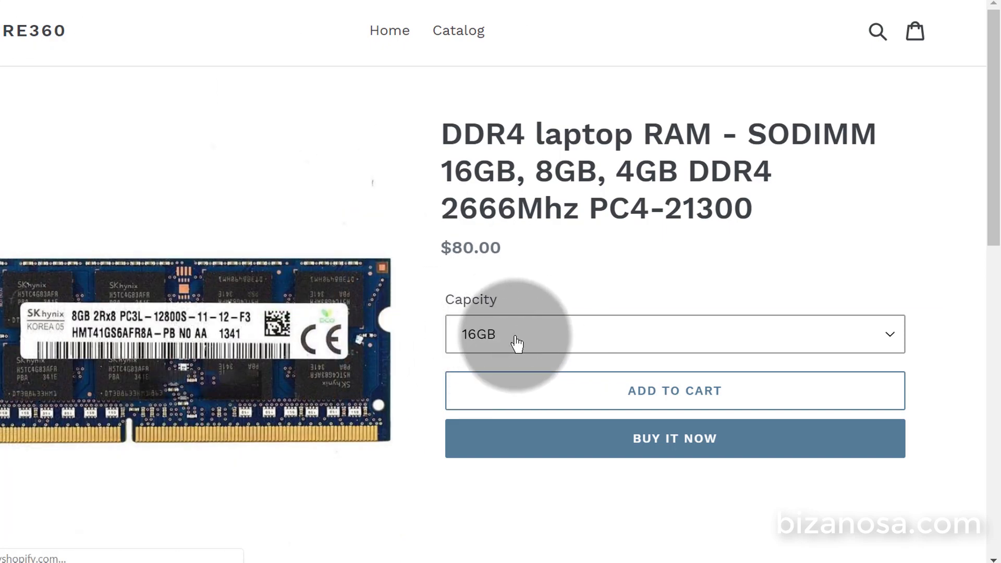
Step: Choose the 8GB capacity on the product's storefront page and examine the displayed price
click(516, 342)
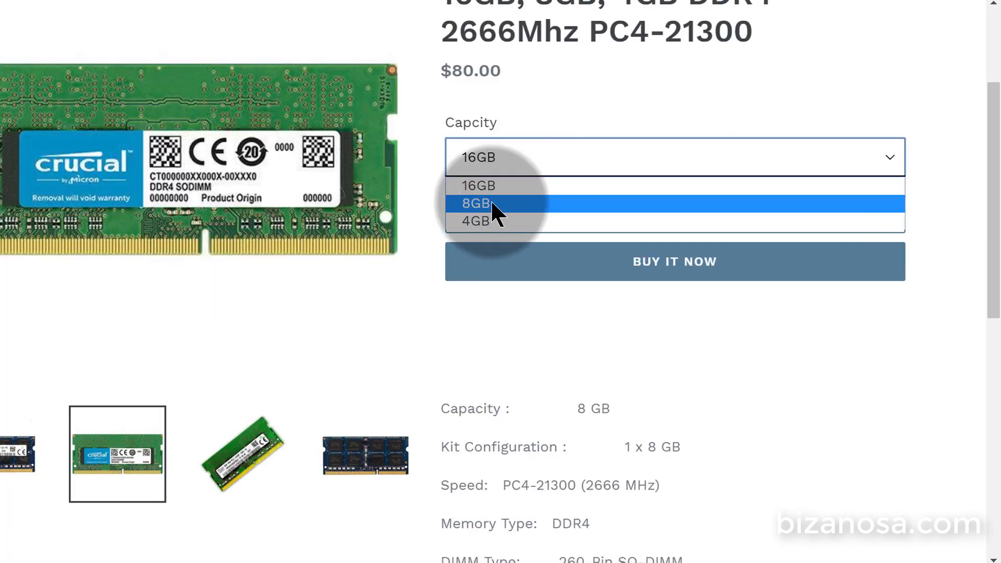
click(490, 201)
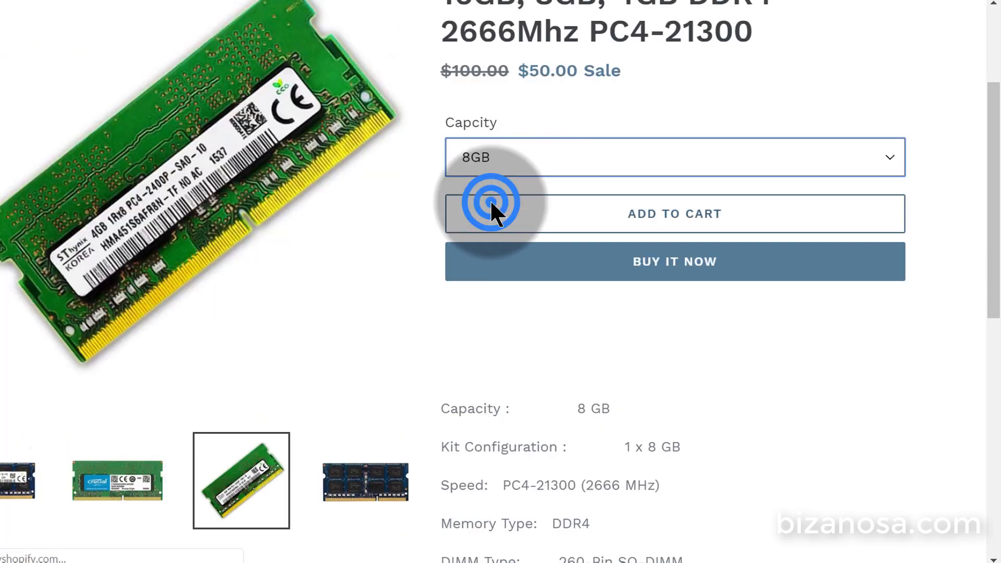
scroll(490, 199, up, 2)
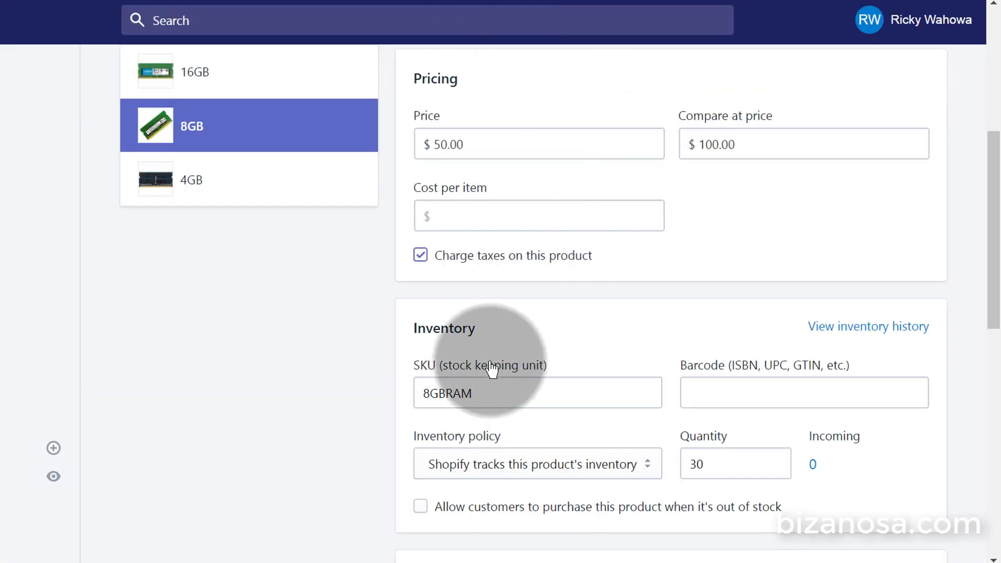
Step: Review the 8GB variant's pricing, inventory, shipping, customs and fulfillment fields along with its image and the variant list
scroll(522, 370, up, 2)
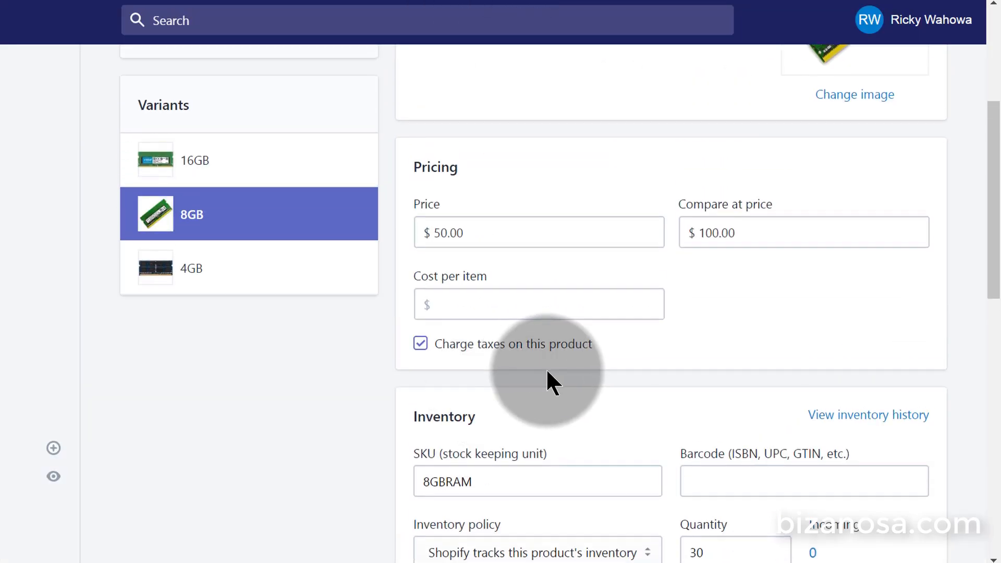
scroll(548, 381, down, 7)
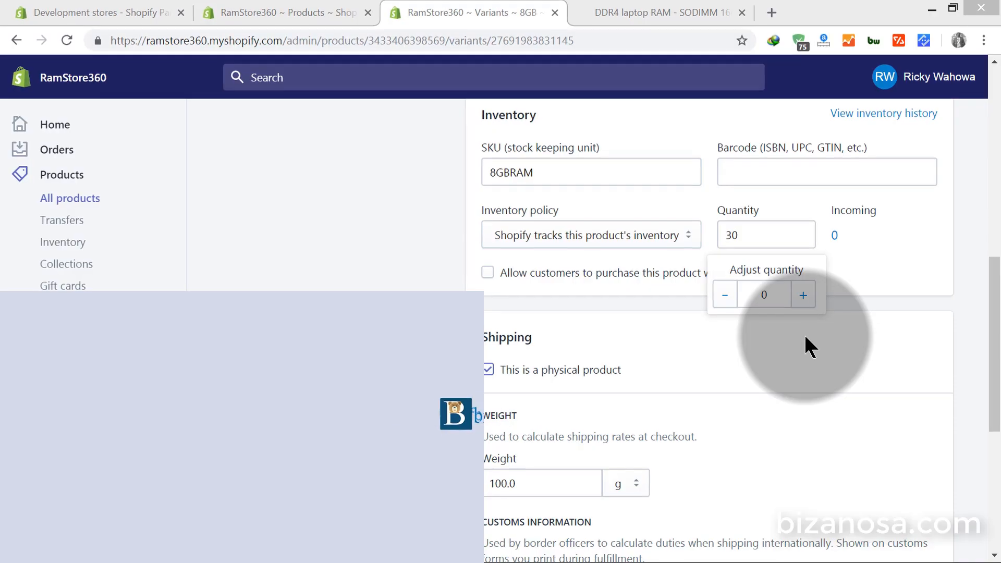
click(748, 290)
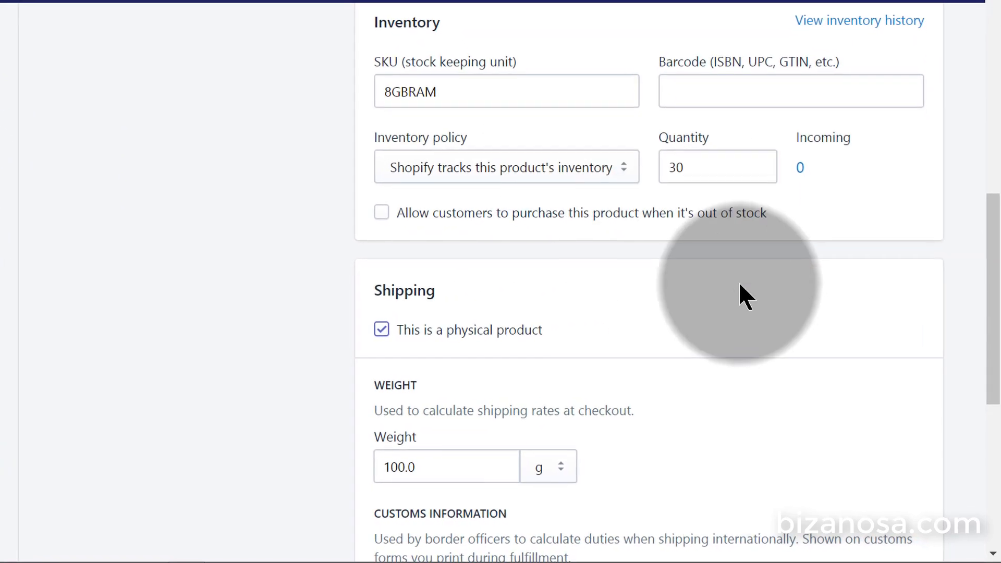
click(792, 284)
scroll(775, 292, down, 5)
scroll(669, 261, down, 3)
scroll(656, 331, up, 10)
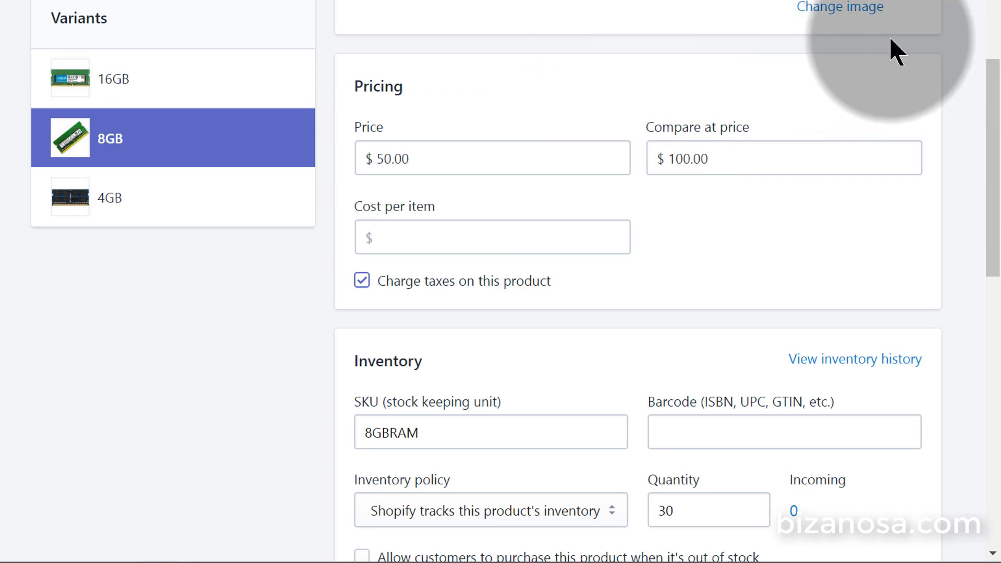
click(124, 201)
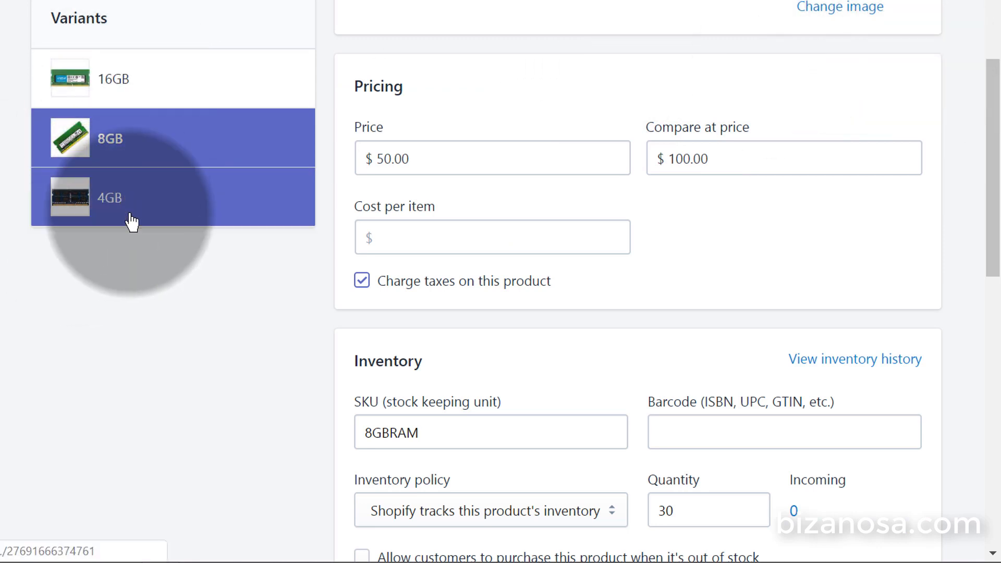
scroll(943, 282, up, 6)
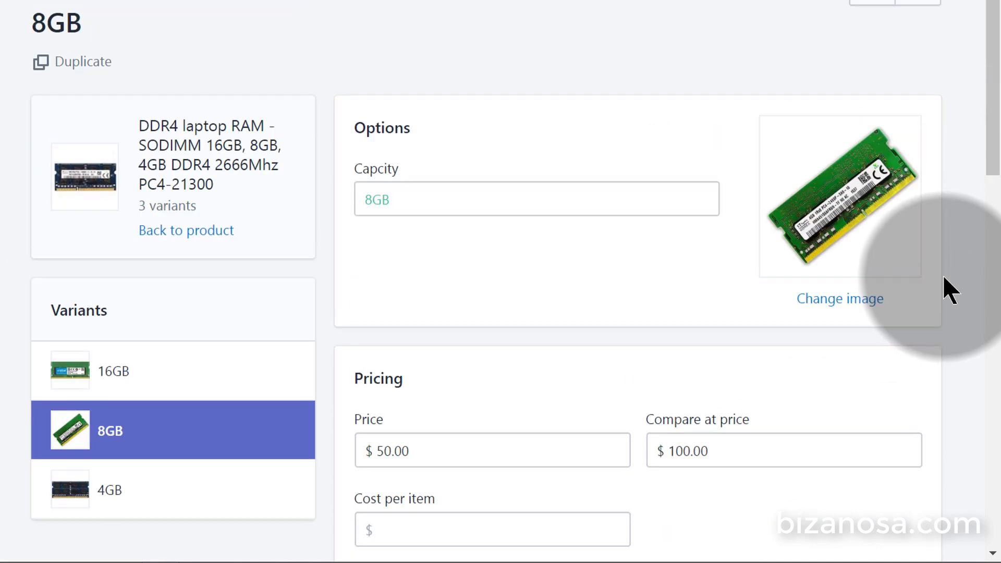
scroll(943, 270, down, 15)
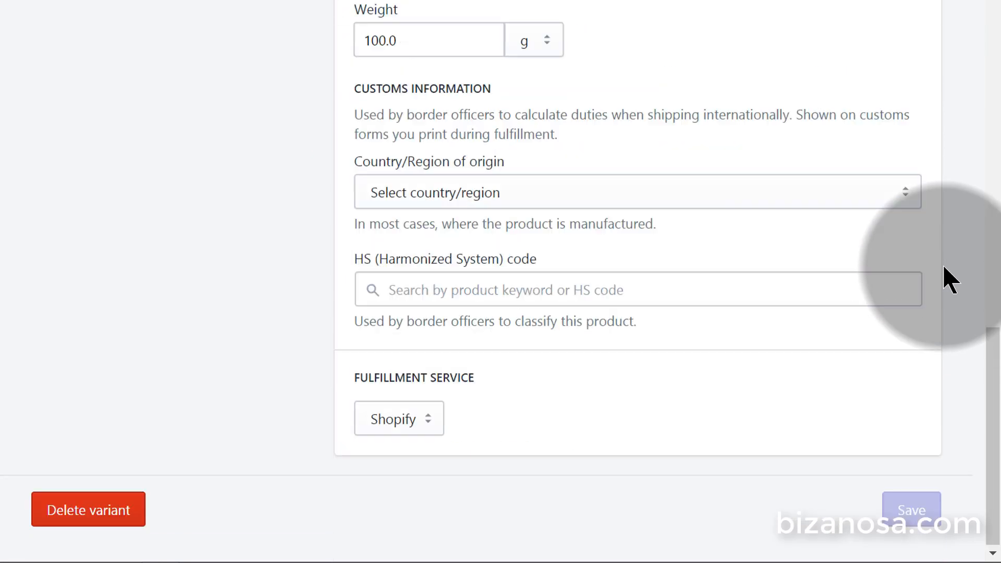
scroll(568, 245, up, 12)
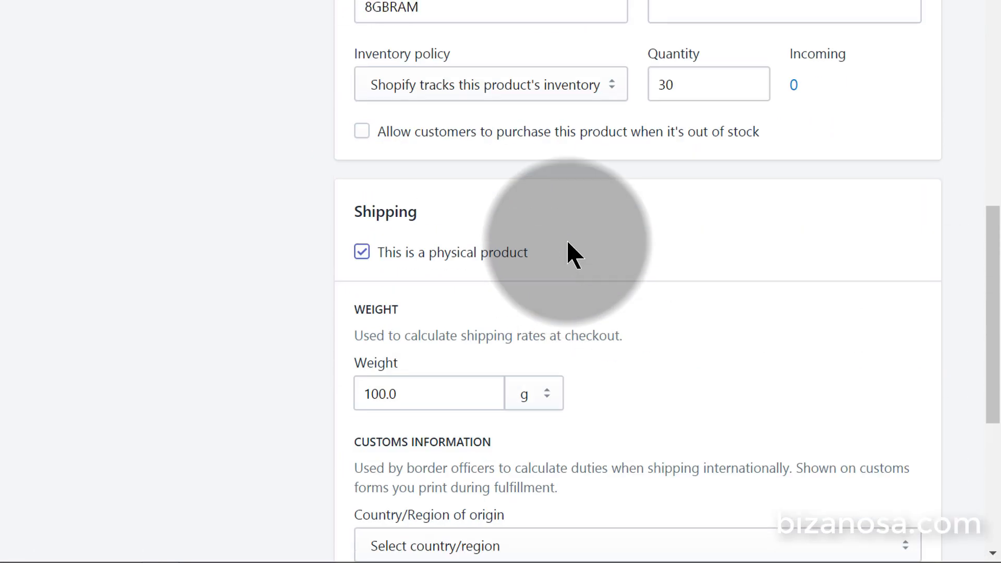
scroll(626, 266, up, 3)
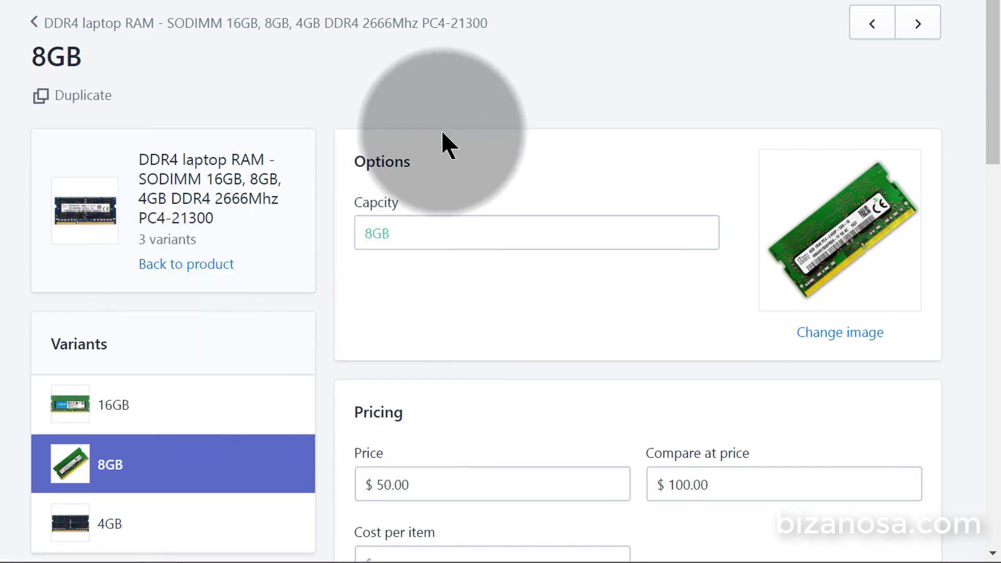
scroll(454, 146, down, 2)
scroll(334, 219, up, 2)
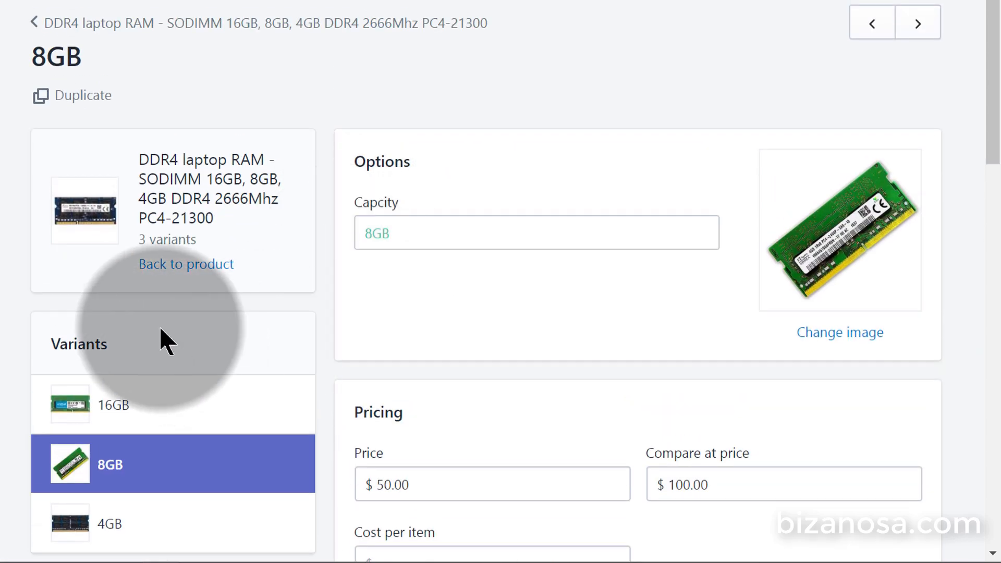
Step: Return to the main product, correct the misspelled variant option name to Capacity, and save the options
click(193, 267)
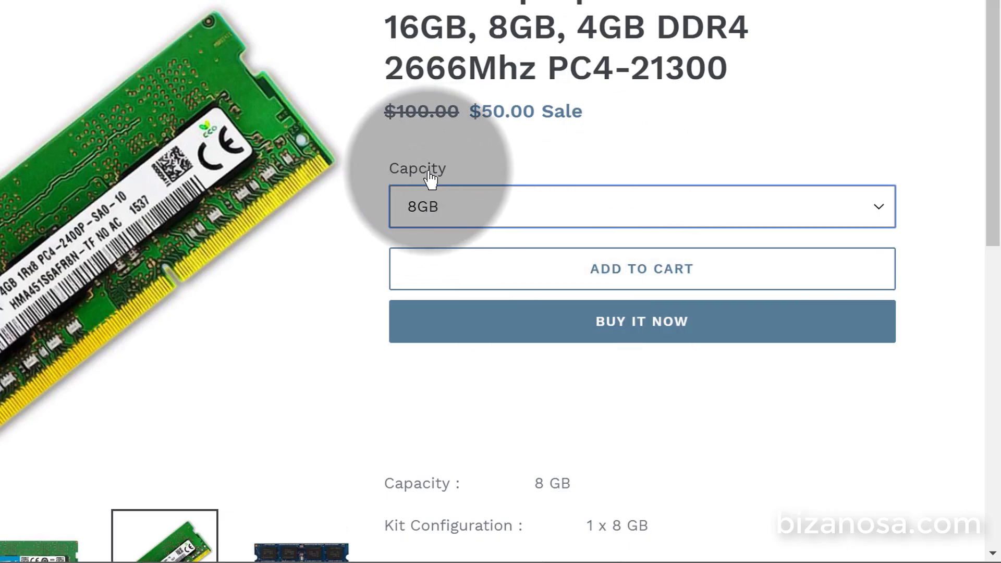
click(358, 1)
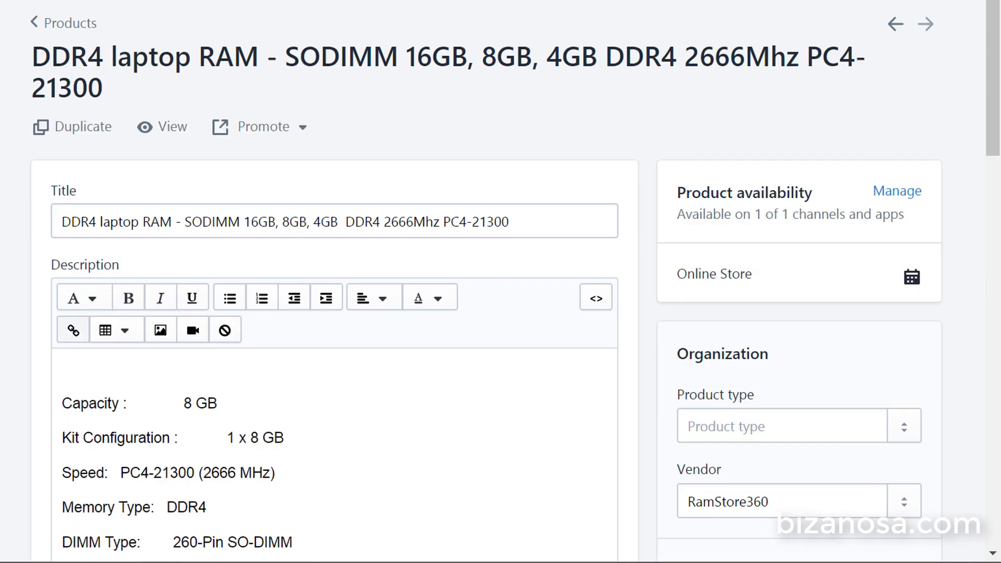
scroll(469, 343, down, 15)
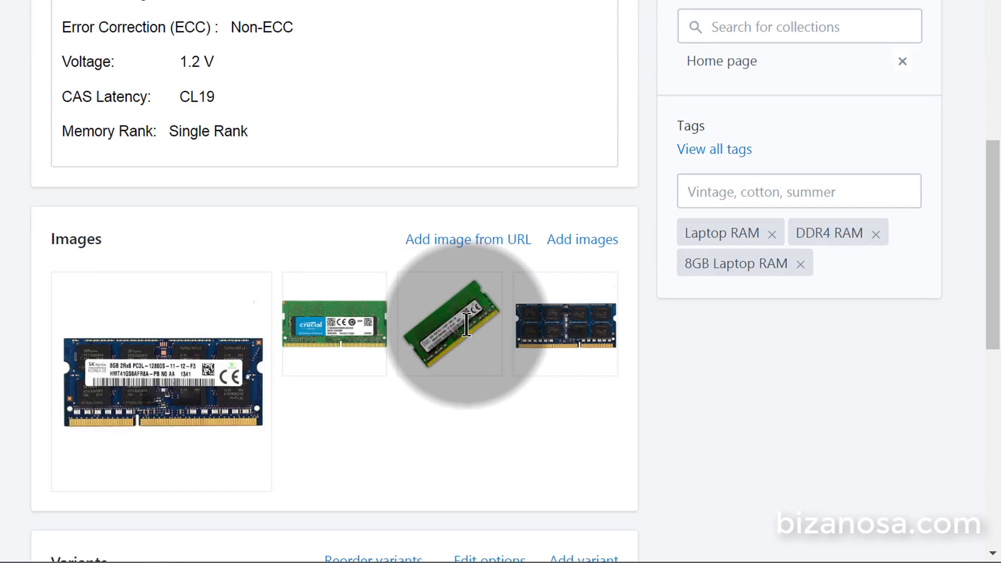
scroll(469, 334, down, 4)
scroll(463, 280, up, 2)
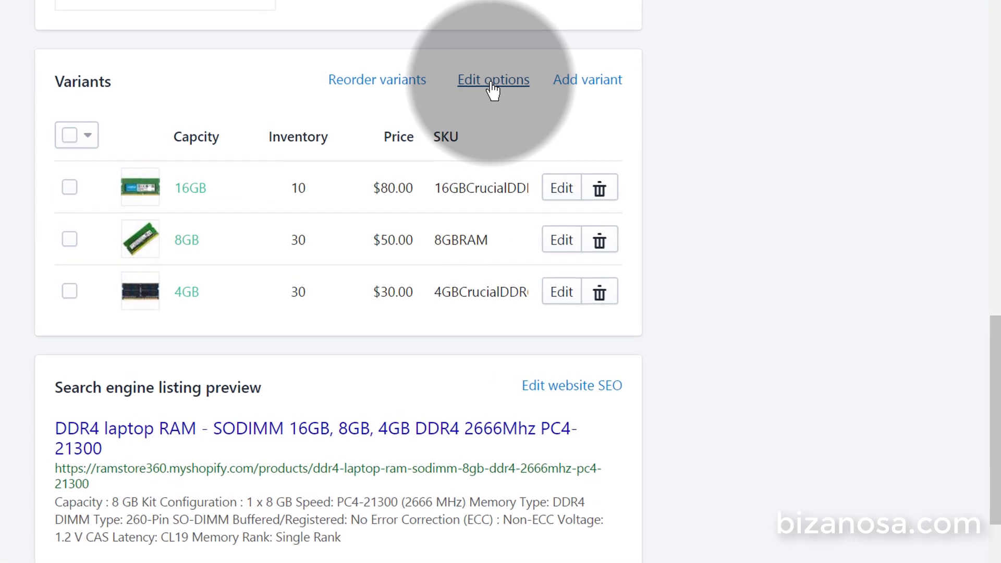
click(498, 86)
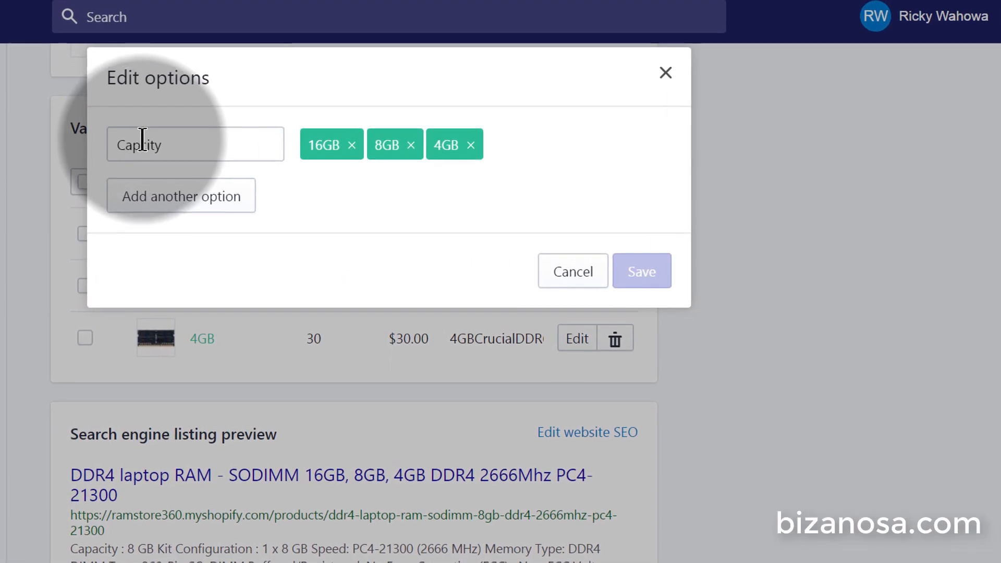
text(a)
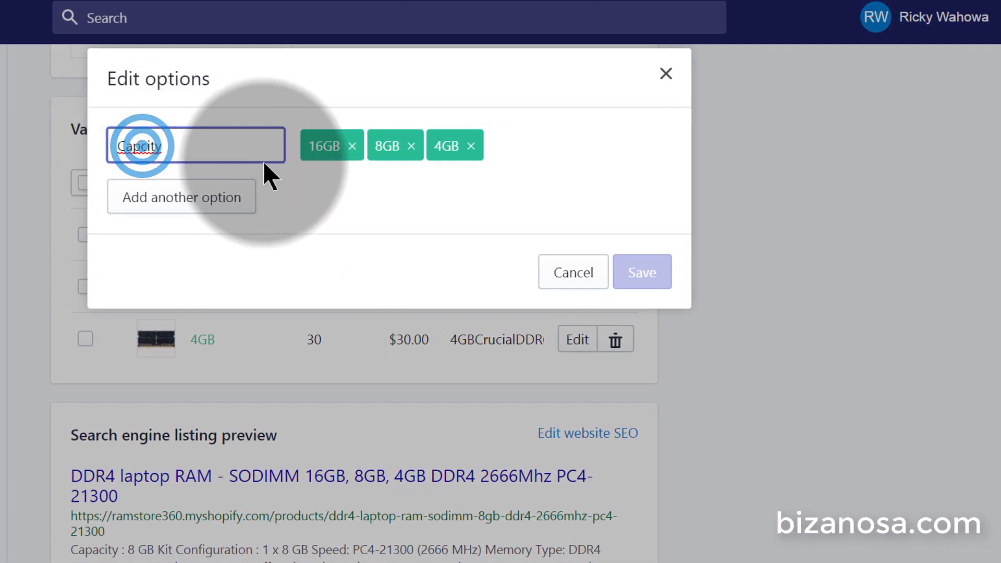
click(263, 161)
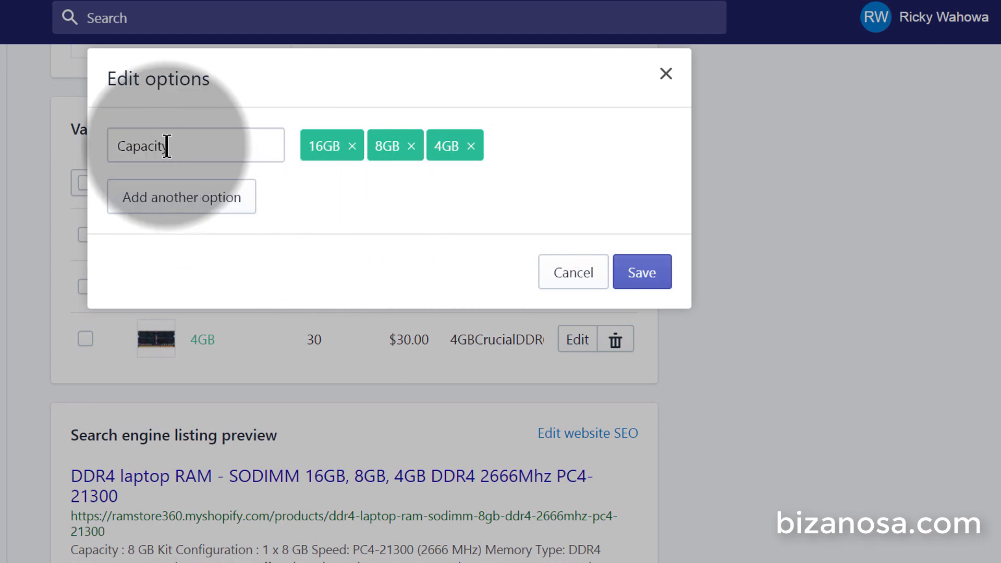
click(644, 271)
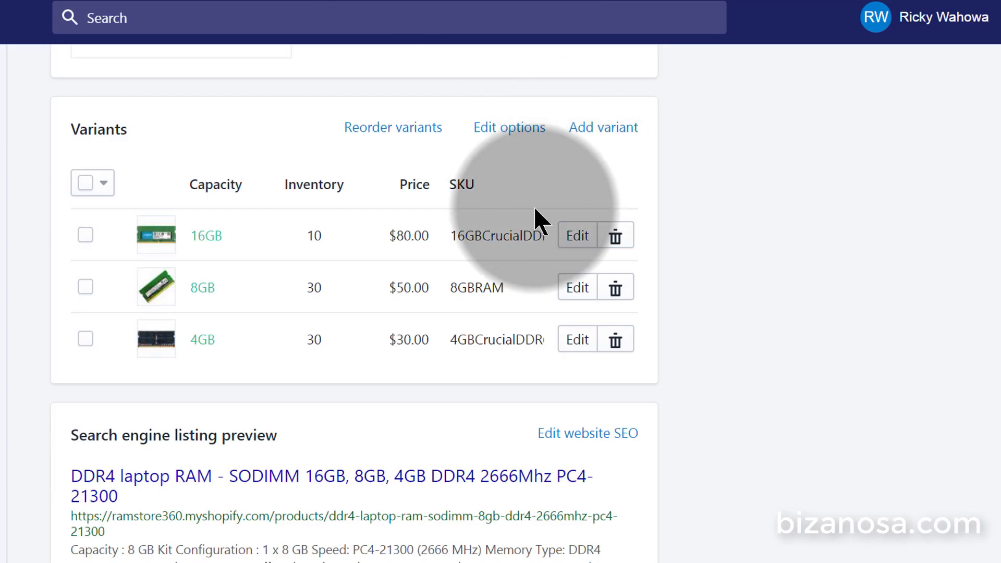
scroll(471, 236, down, 2)
scroll(479, 215, up, 6)
scroll(798, 287, down, 5)
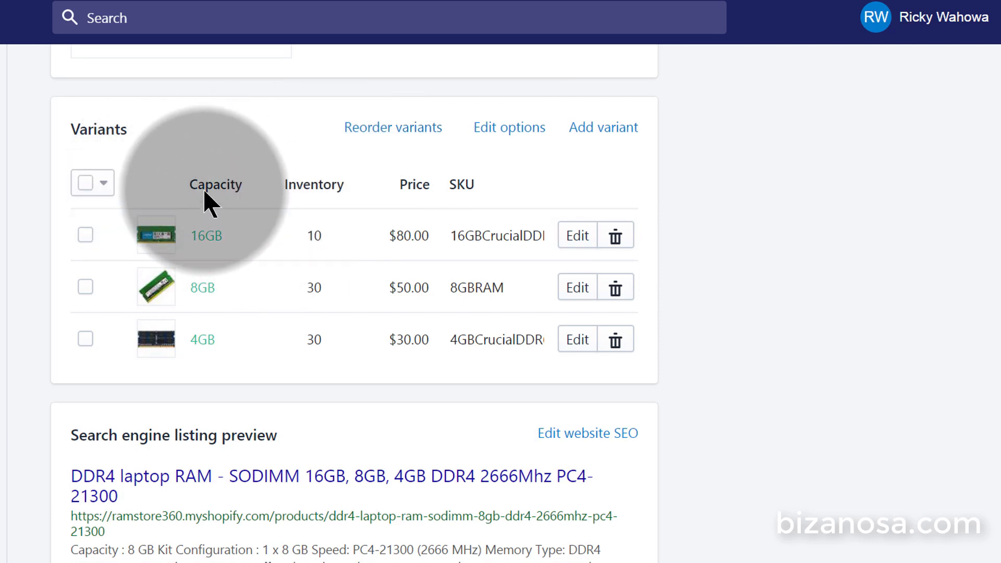
click(188, 183)
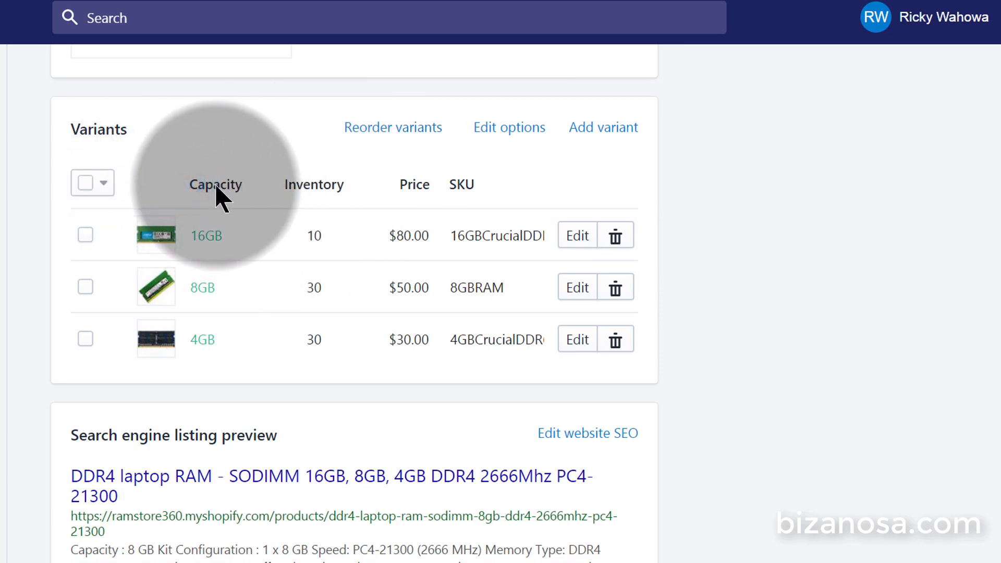
click(179, 185)
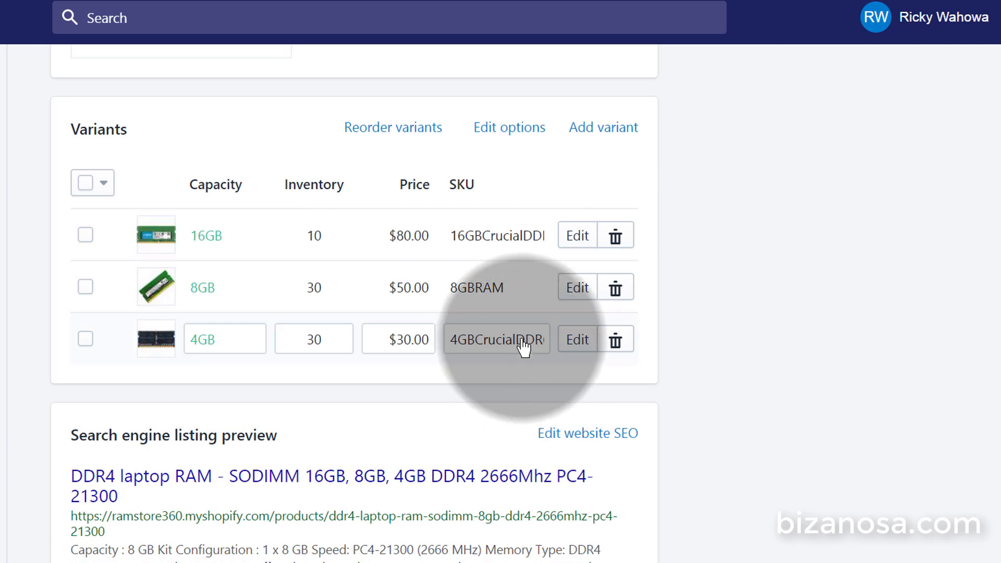
Step: Add a second product option named Brand with the default value Samsung and save the options
click(509, 131)
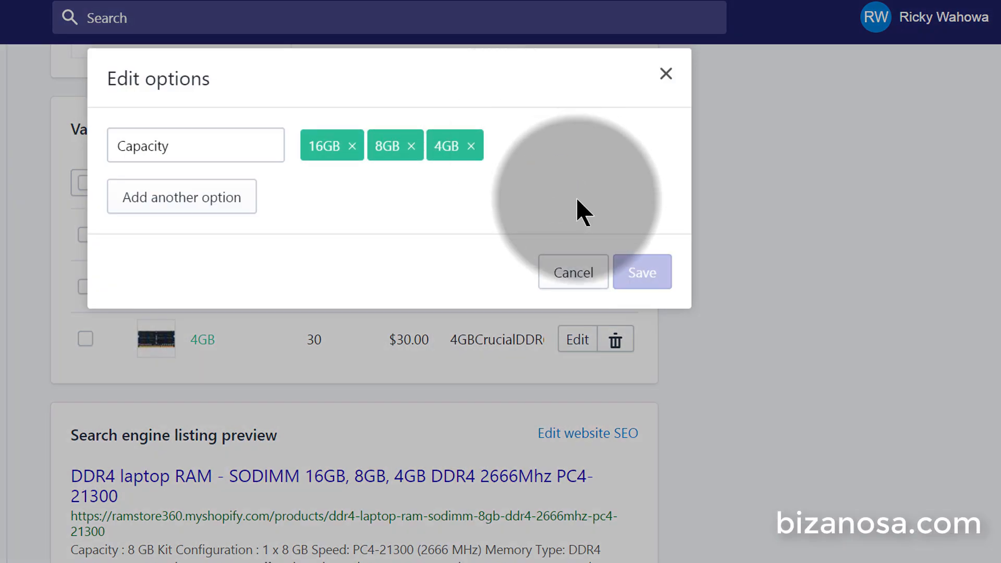
click(180, 201)
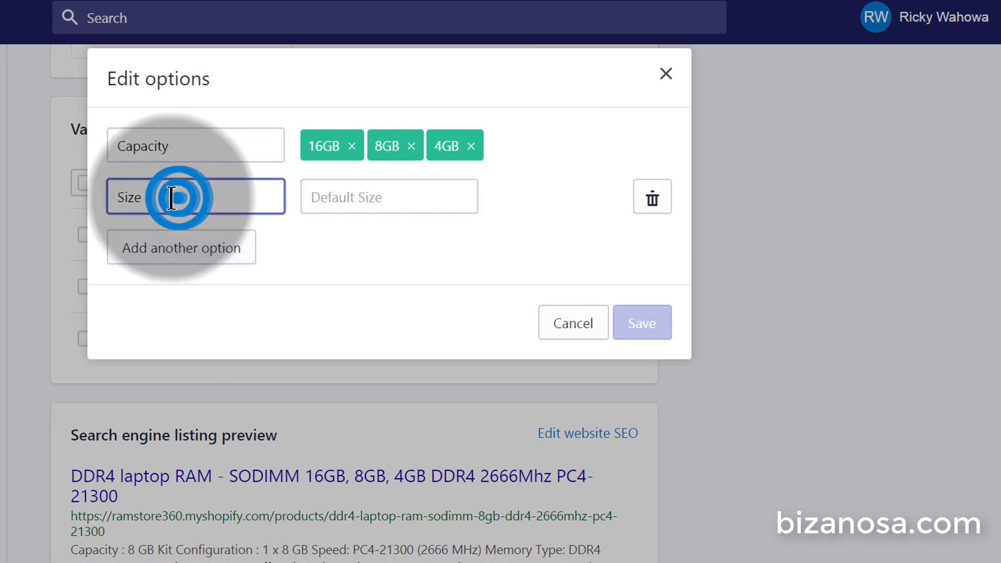
drag(175, 199, 117, 197)
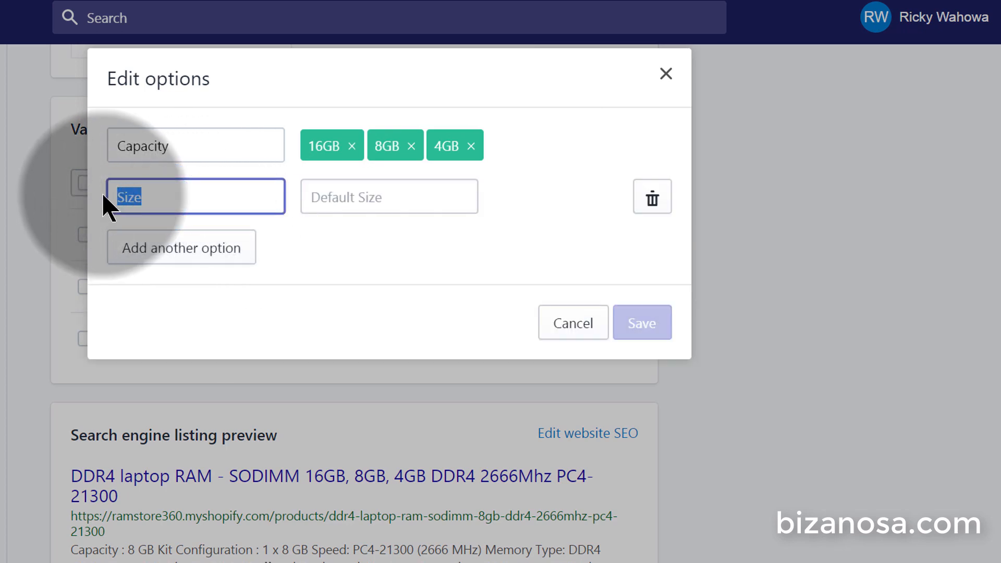
text(Brand)
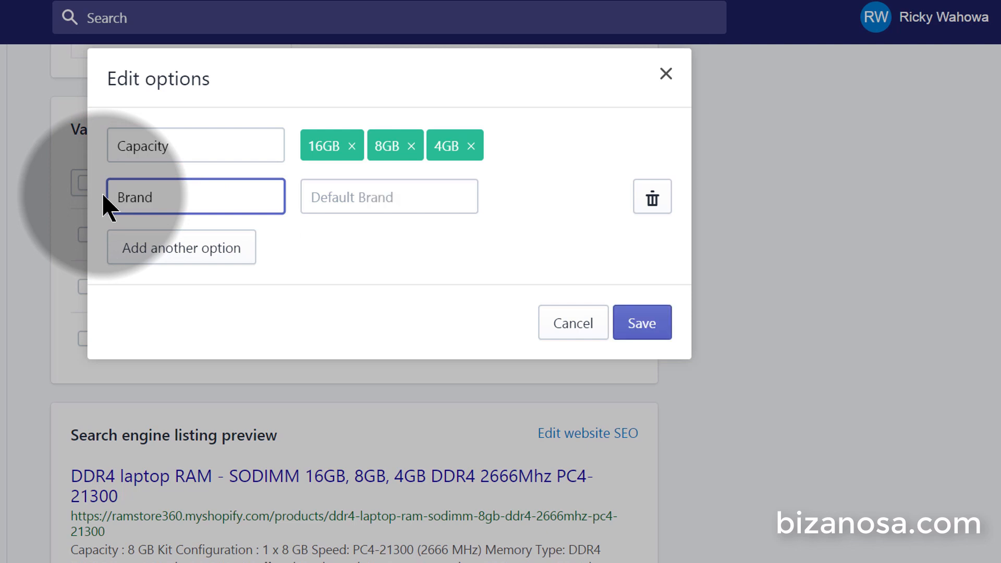
click(342, 202)
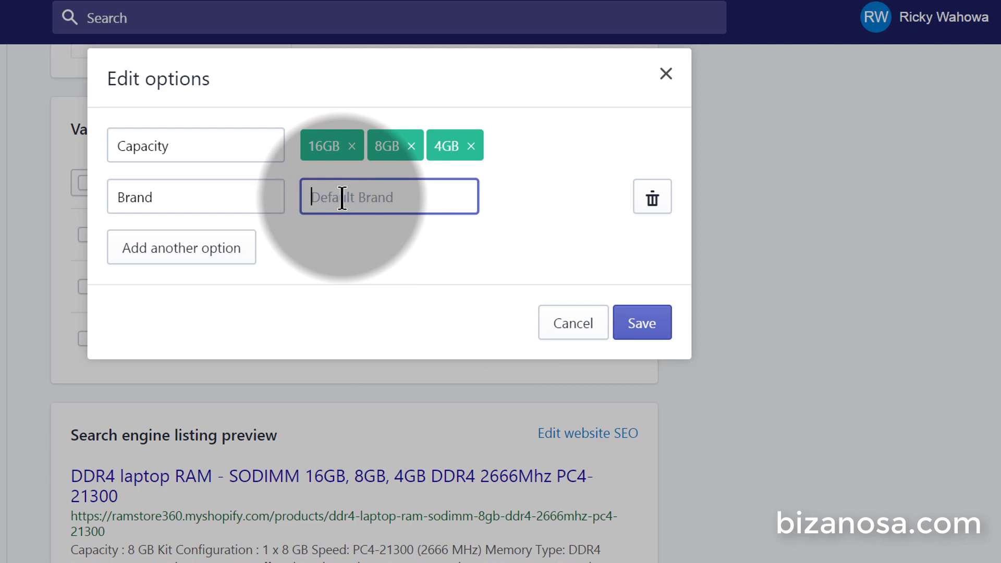
text(Samsung)
click(375, 196)
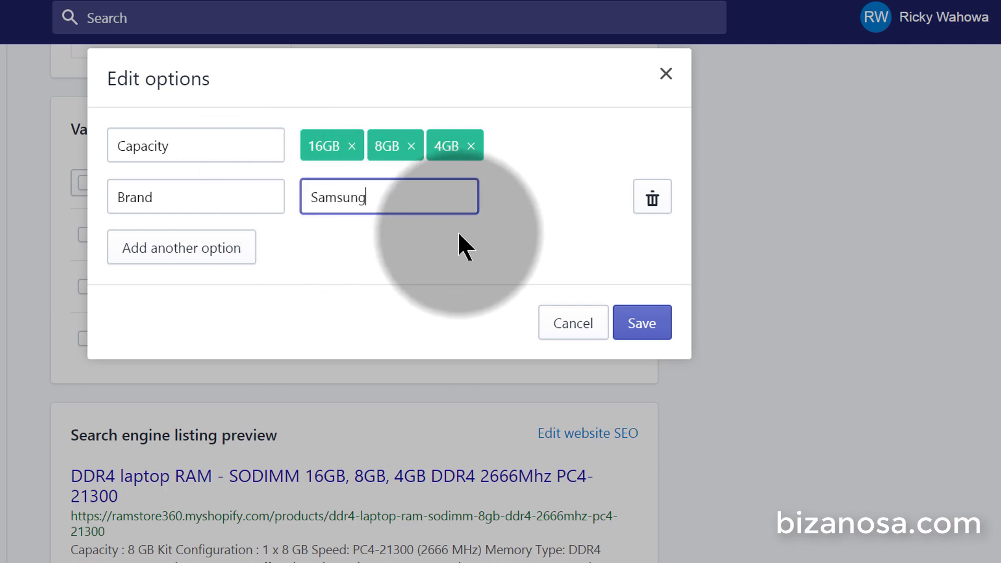
text(,)
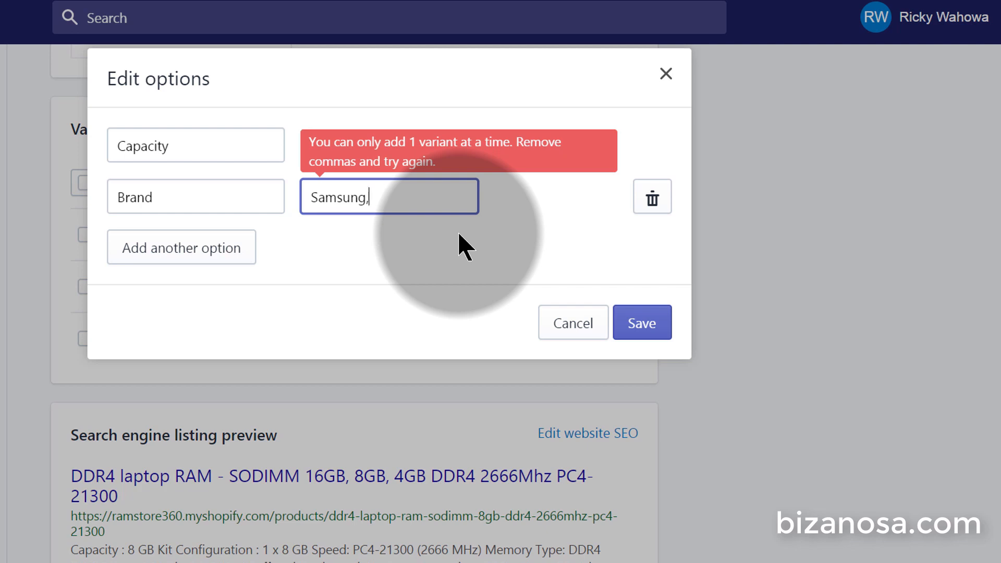
key(BackSpace)
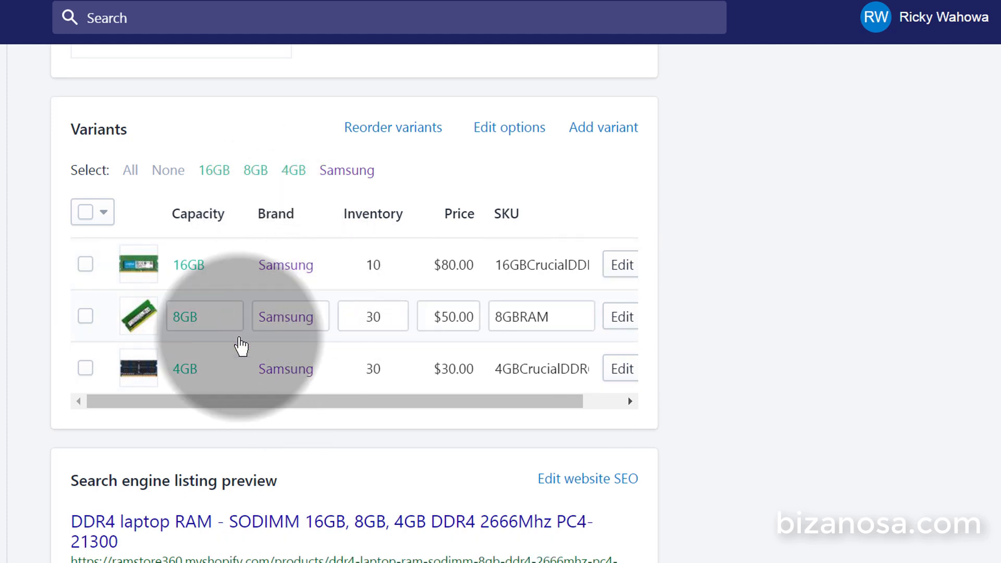
Step: Set the 16GB variant's brand to Crucial and the 8GB variant's brand to Hynix, and save the product
click(303, 263)
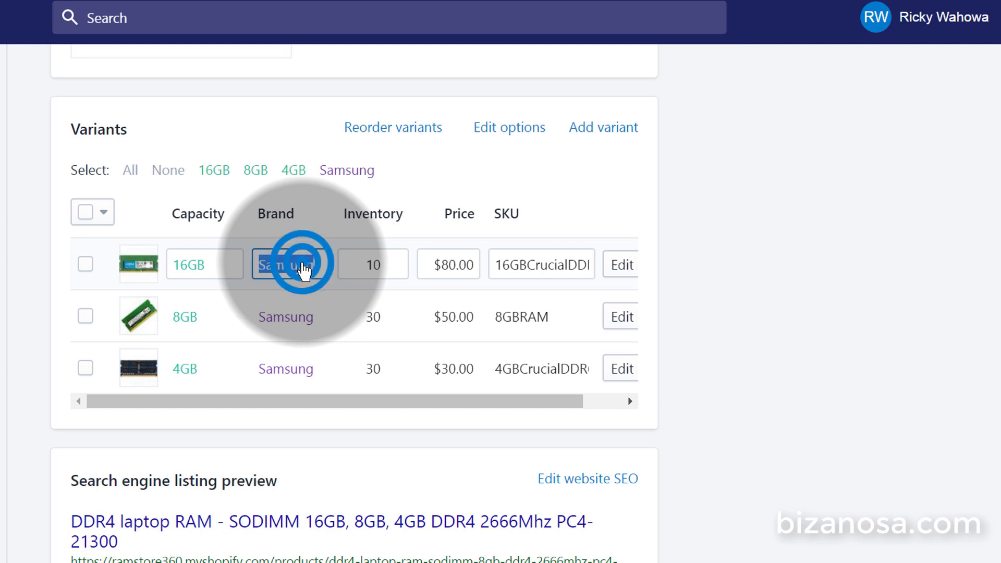
double_click(317, 265)
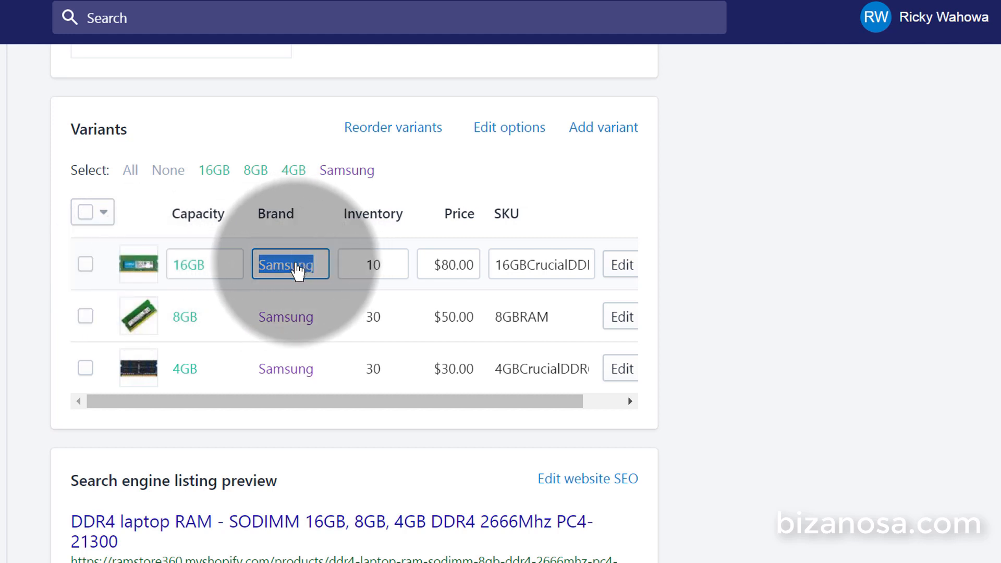
text(Crucial)
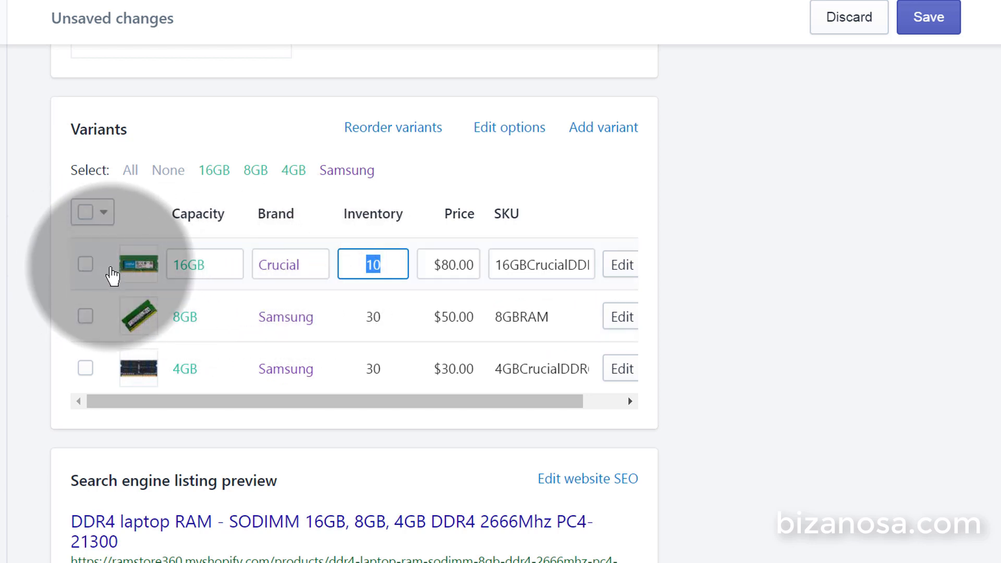
click(288, 324)
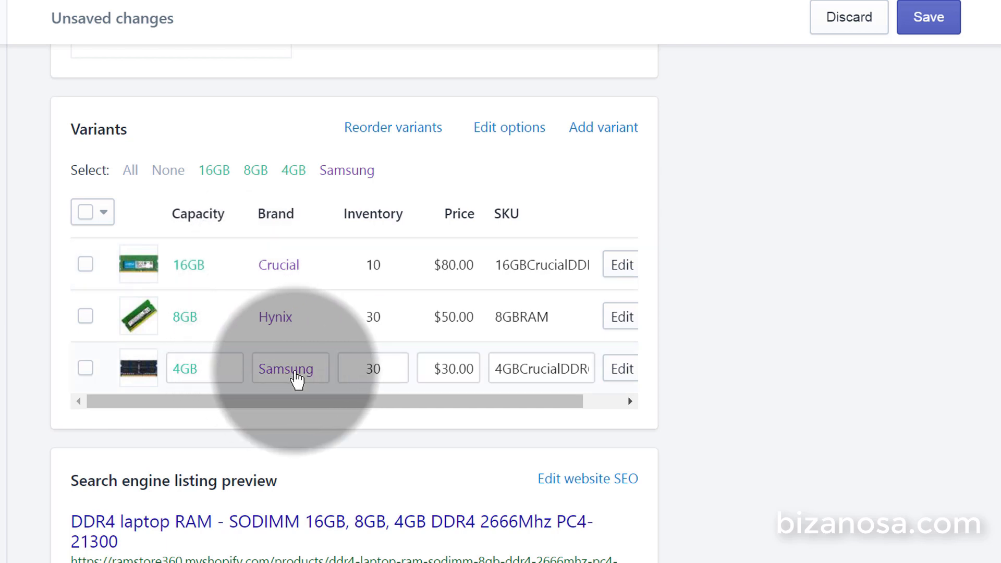
click(602, 131)
click(529, 220)
click(925, 18)
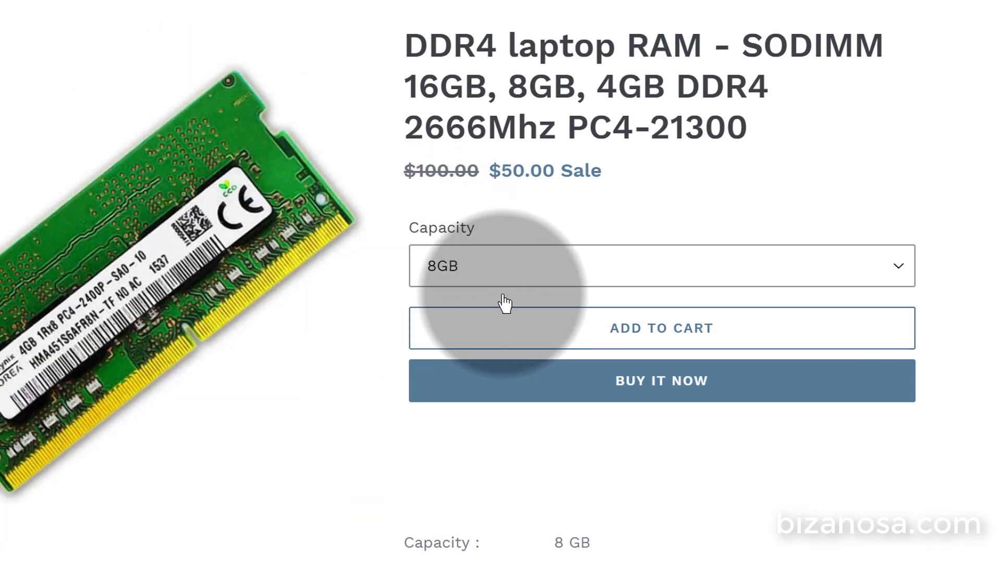
Step: Refresh the product's storefront page and check the 8GB capacity with the Crucial and Hynix brands
key(F5)
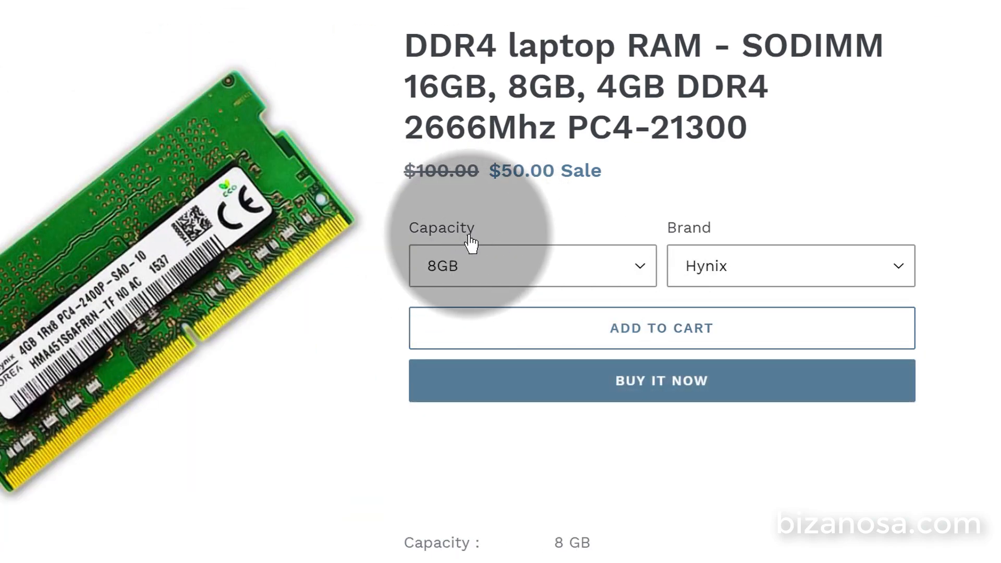
click(548, 261)
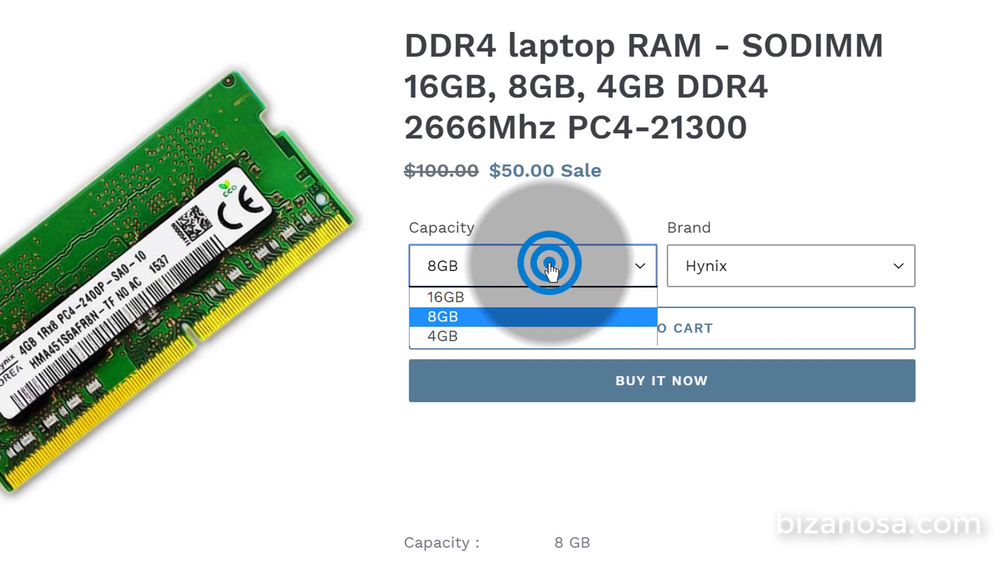
click(476, 334)
click(762, 264)
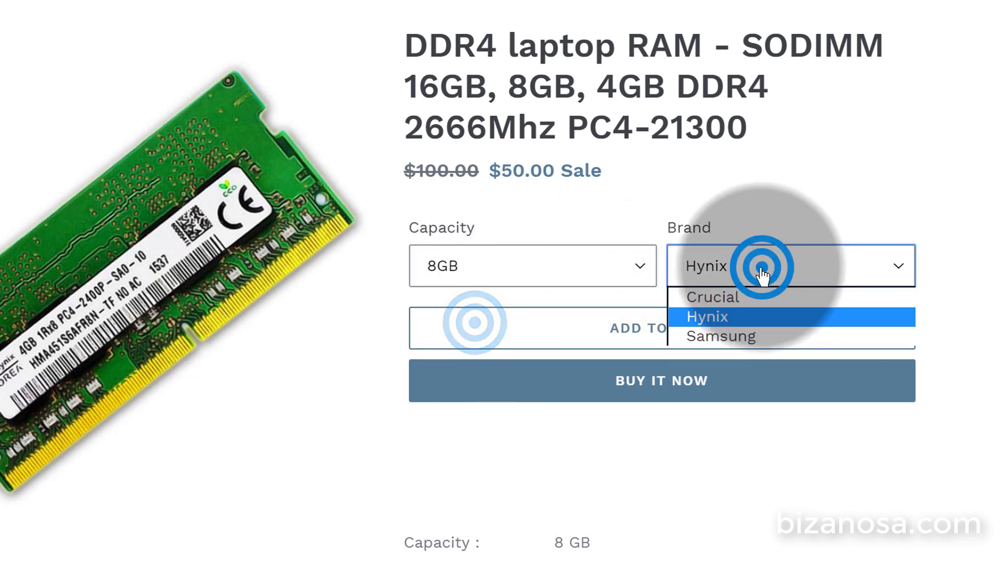
click(720, 298)
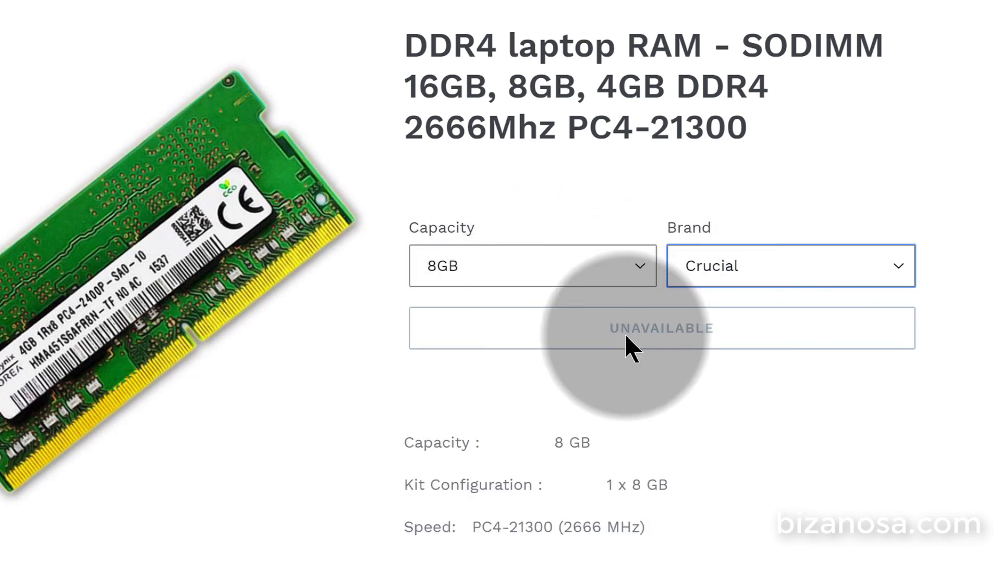
click(771, 275)
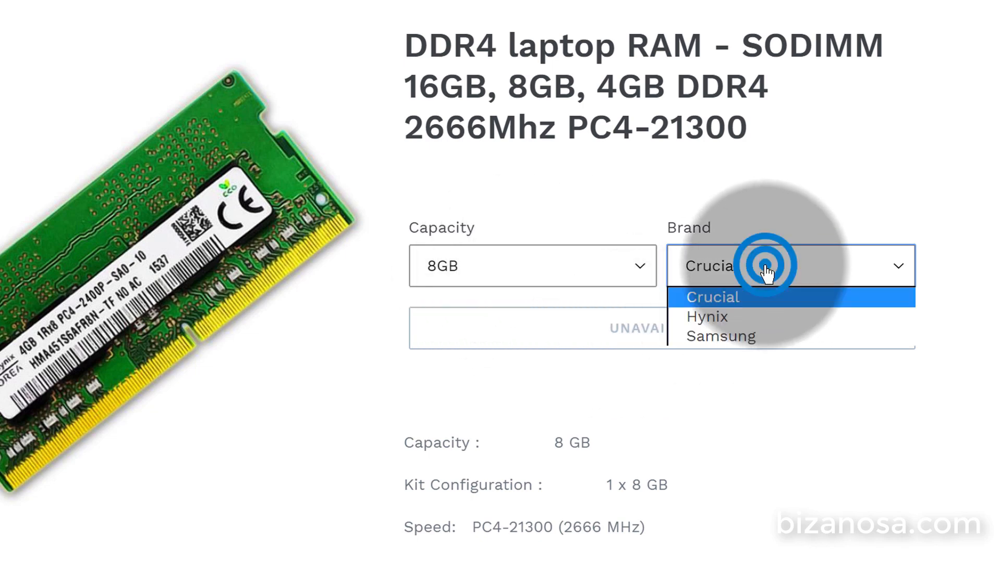
click(718, 319)
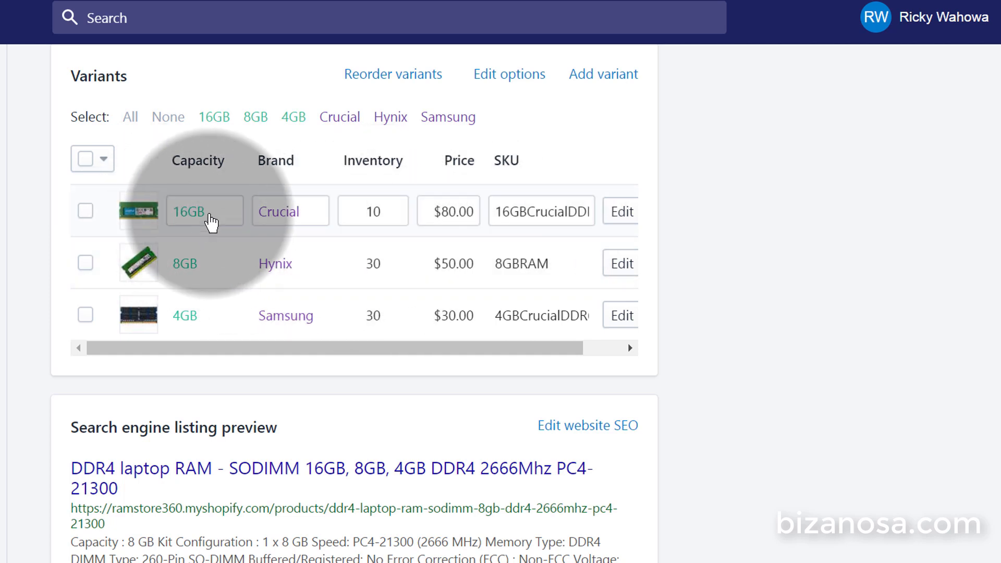
Step: Duplicate the 16GB Crucial variant and set the copy's brand to Samsung
click(626, 211)
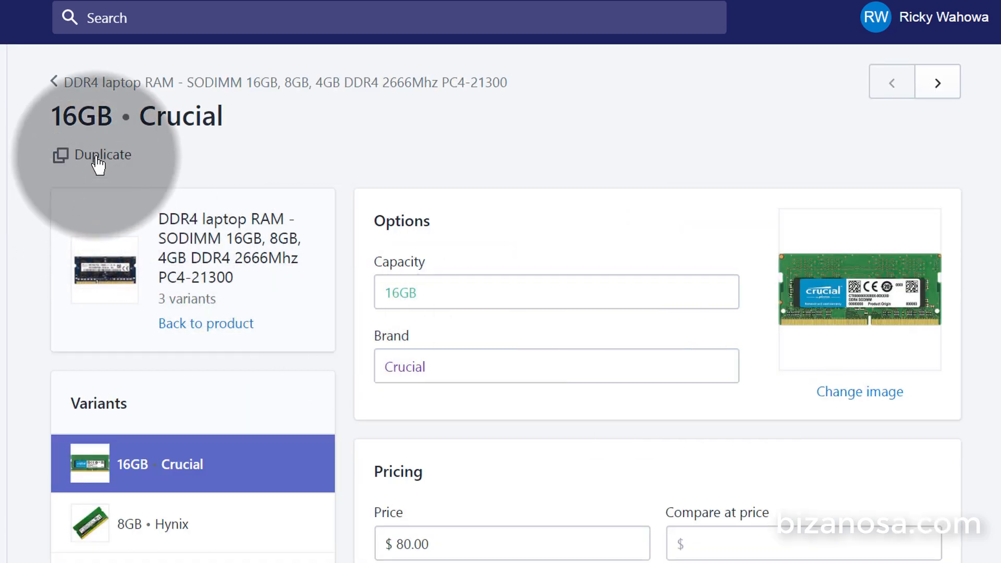
click(96, 157)
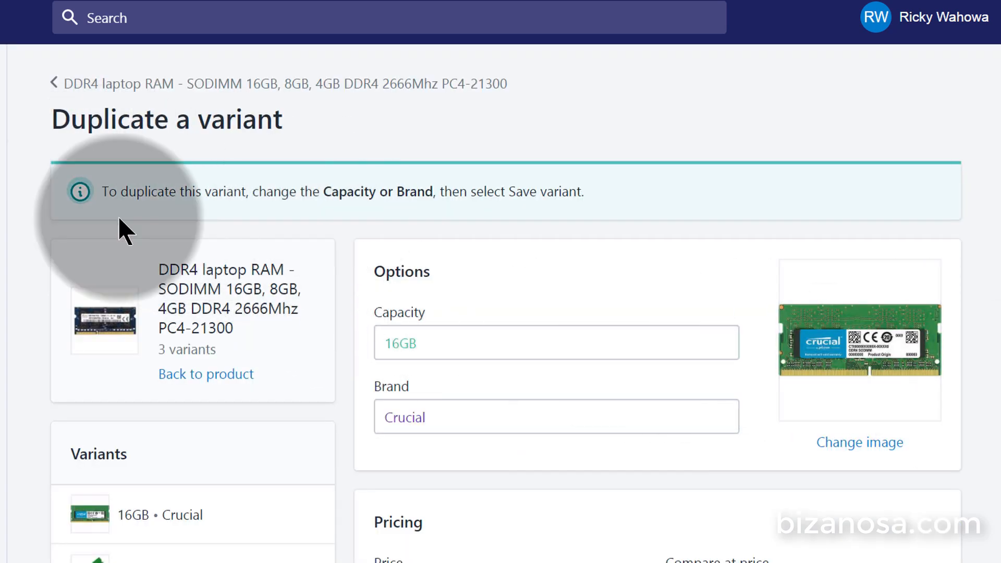
click(575, 252)
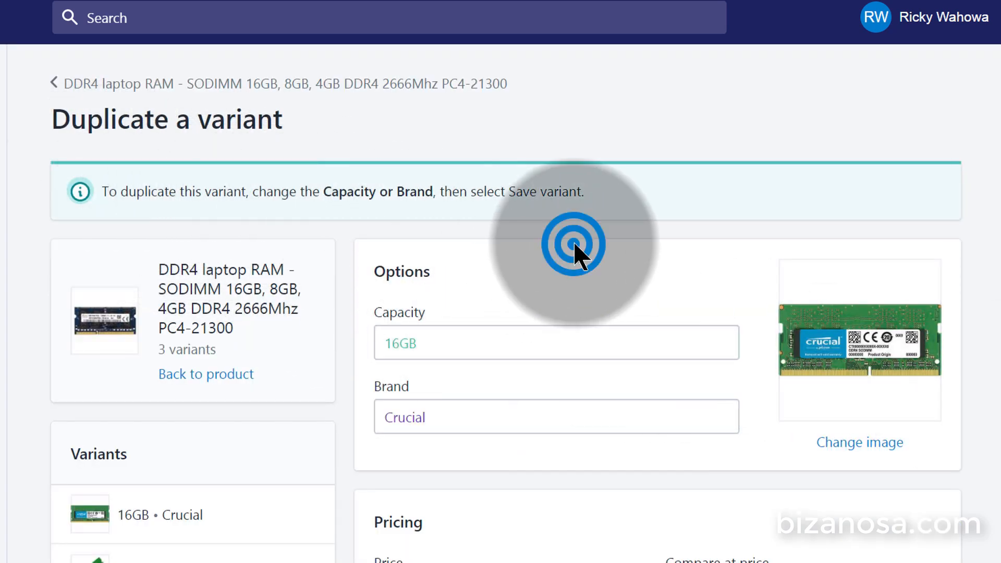
scroll(575, 251, down, 2)
scroll(527, 222, down, 2)
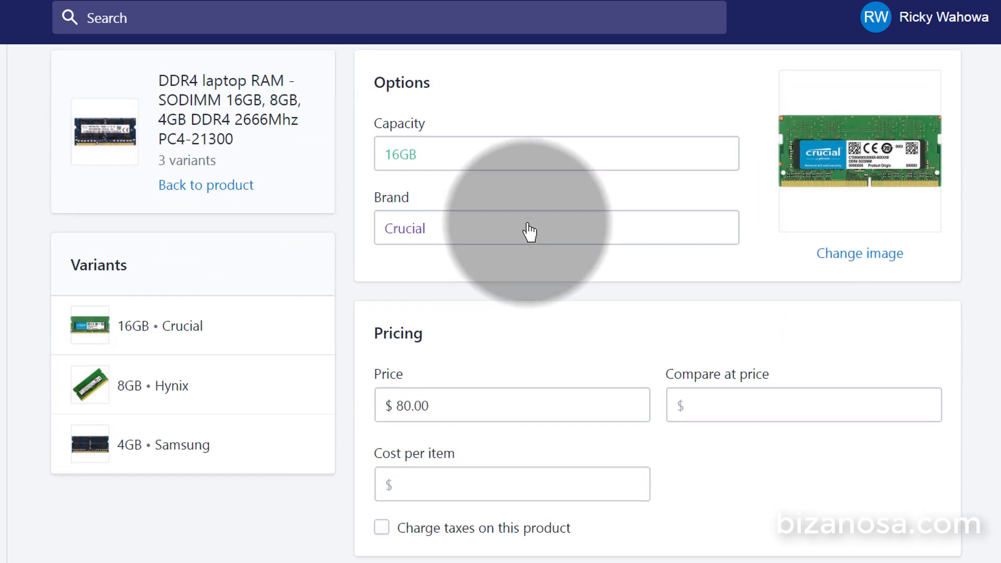
click(442, 214)
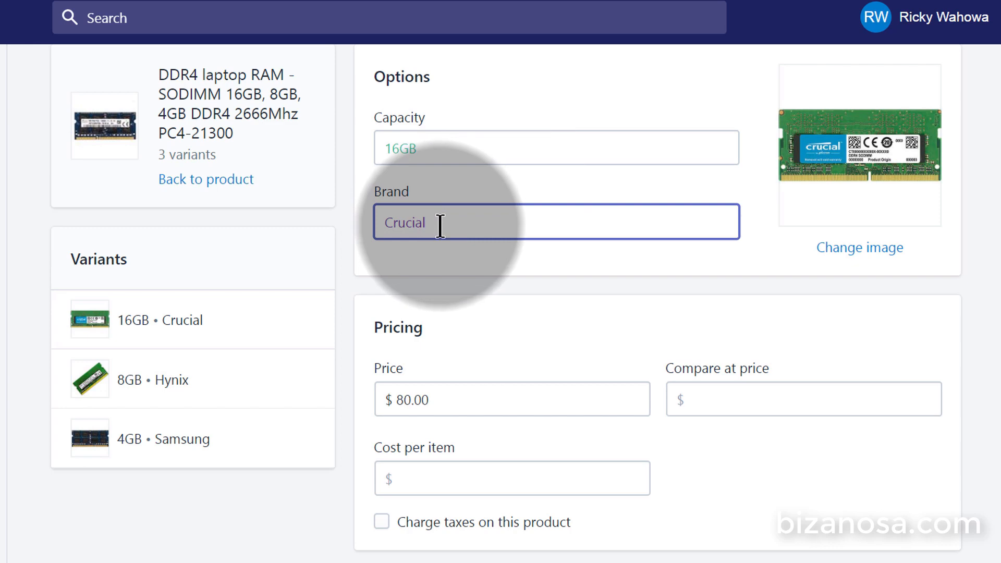
double_click(426, 225)
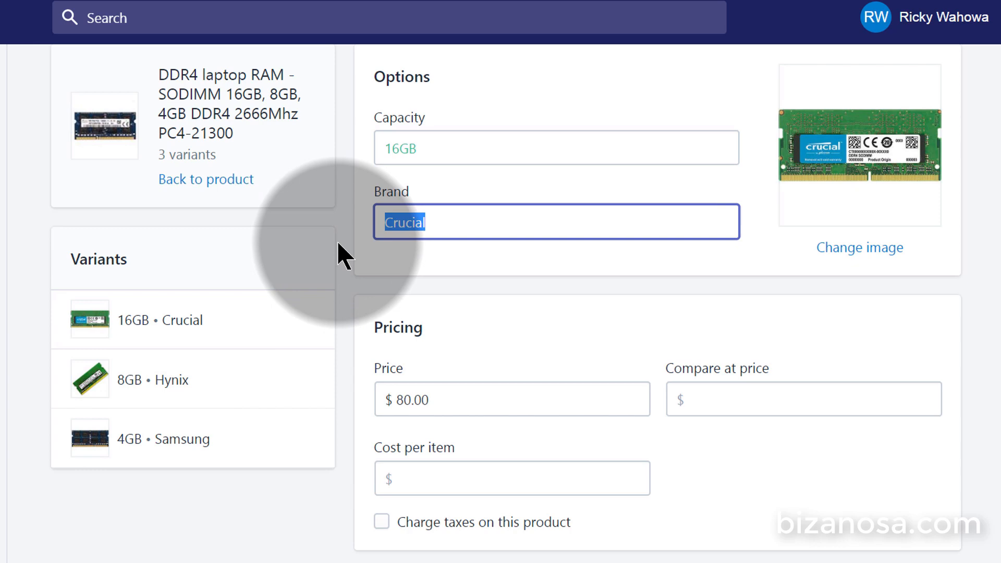
text(Samsung)
drag(456, 223, 352, 224)
click(458, 264)
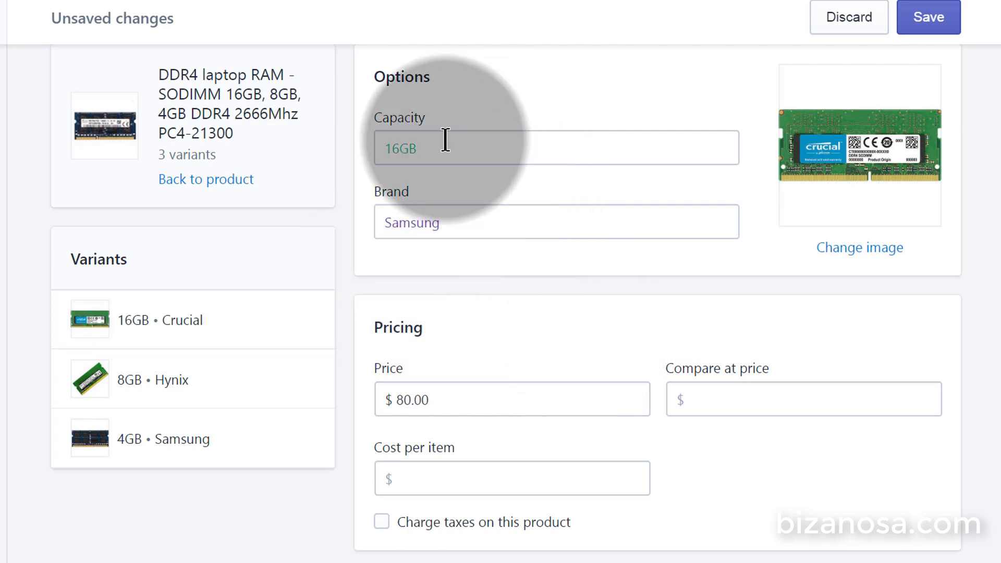
Step: Set the duplicated variant's price to $70.00 and its SKU to 16GBSamDDR4
scroll(568, 297, down, 4)
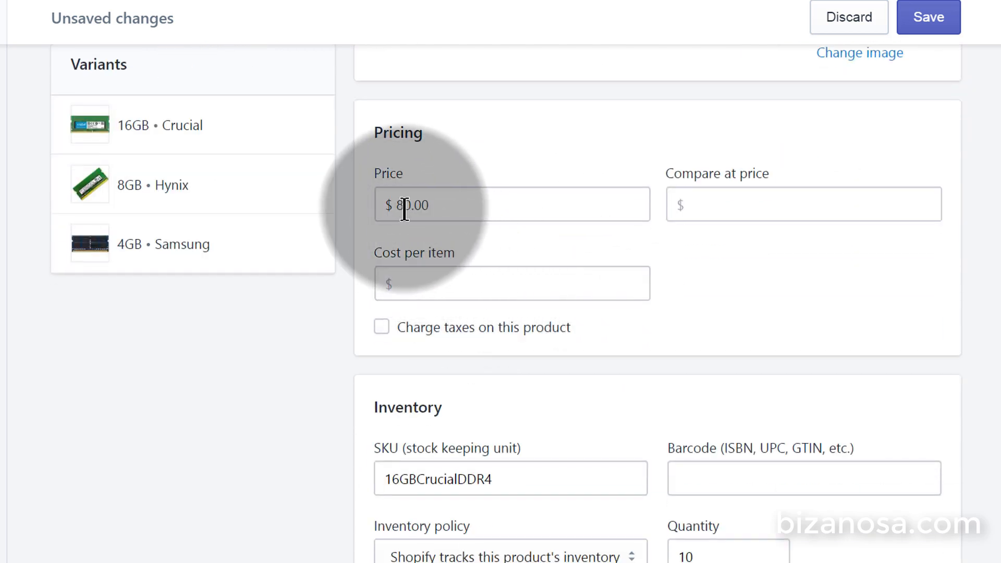
click(405, 206)
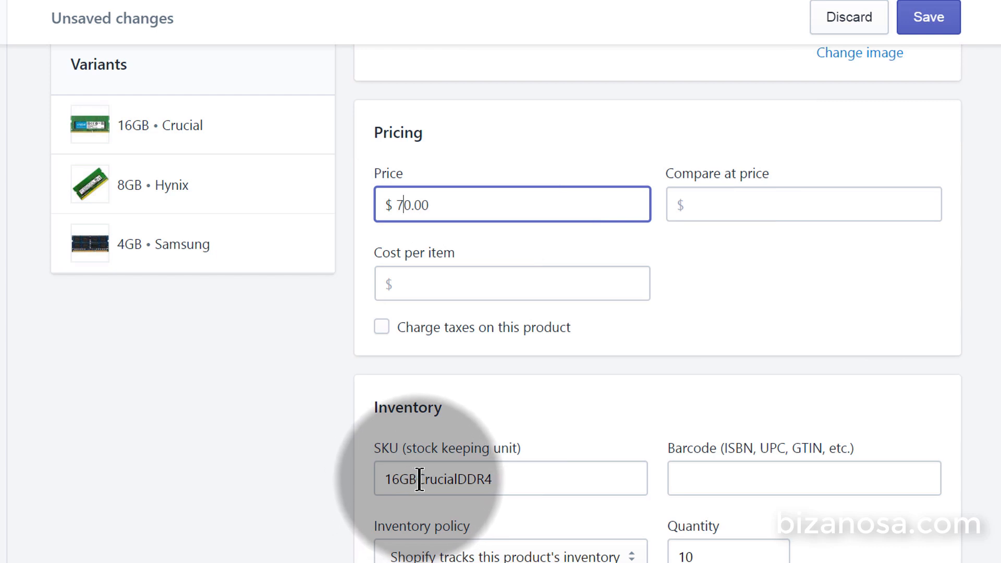
drag(418, 479, 454, 477)
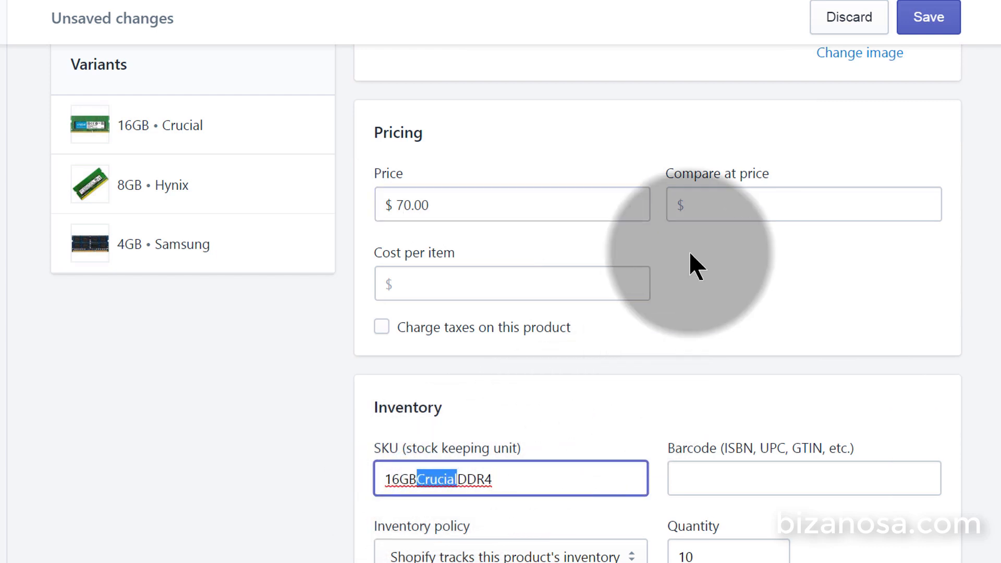
text(San)
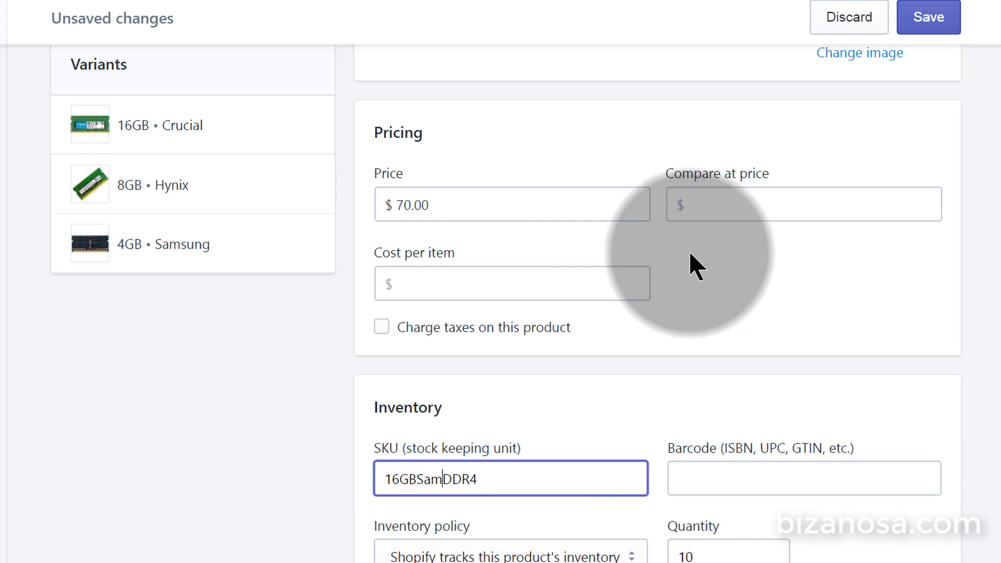
scroll(538, 415, down, 5)
key(BackSpace)
text(m)
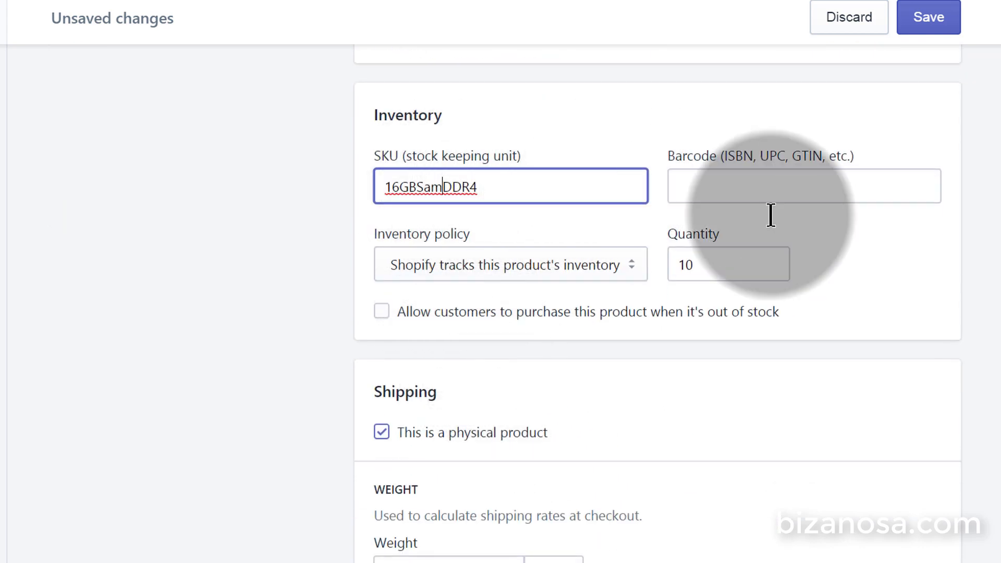
Step: Open the duplicated variant's quantity for editing and save the variant
scroll(867, 273, down, 2)
click(701, 164)
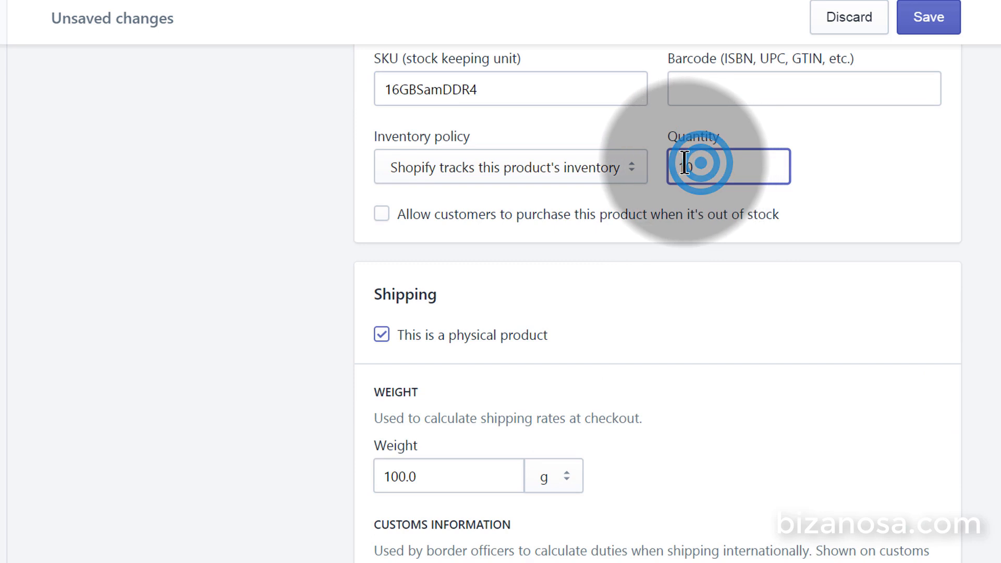
drag(682, 164, 715, 172)
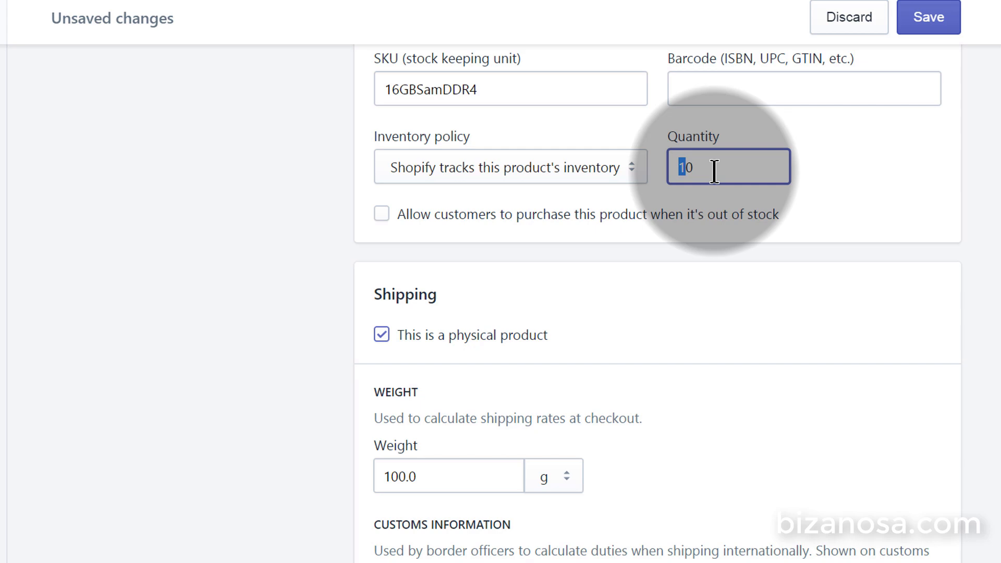
click(930, 16)
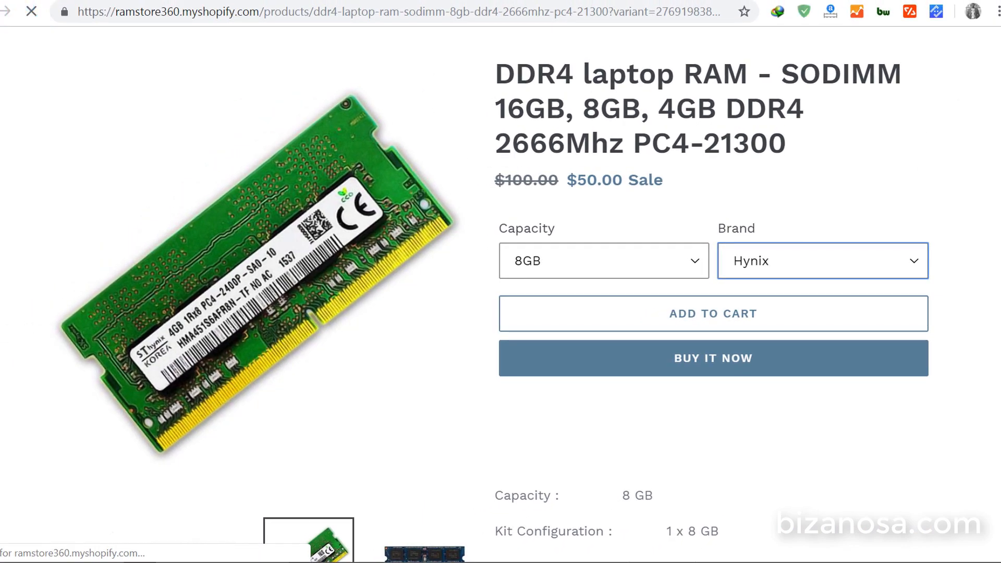
Step: Refresh the product's storefront page, choose the 16GB capacity with the Samsung brand, and check its price
click(393, 369)
click(699, 259)
click(584, 286)
click(815, 262)
click(785, 285)
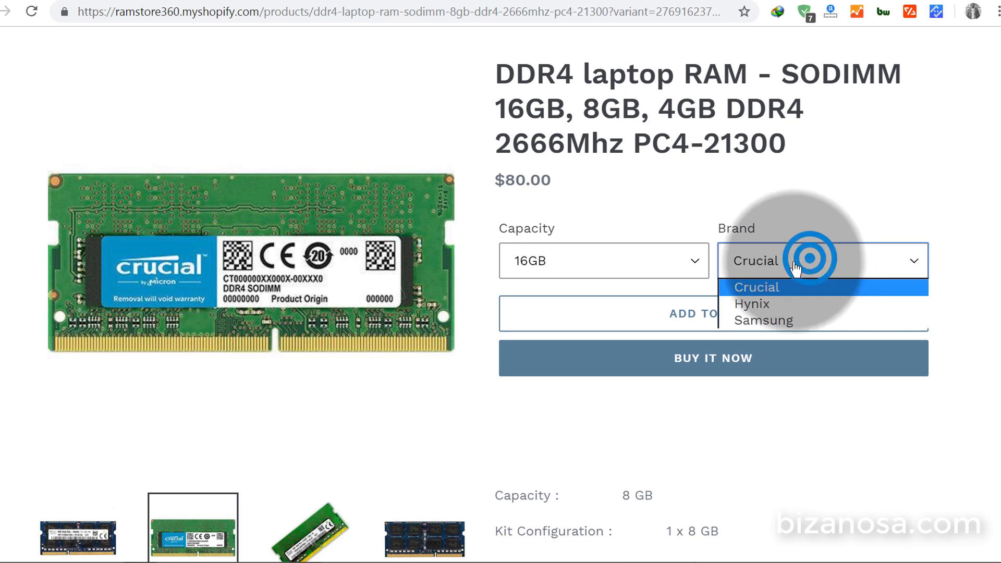
click(756, 318)
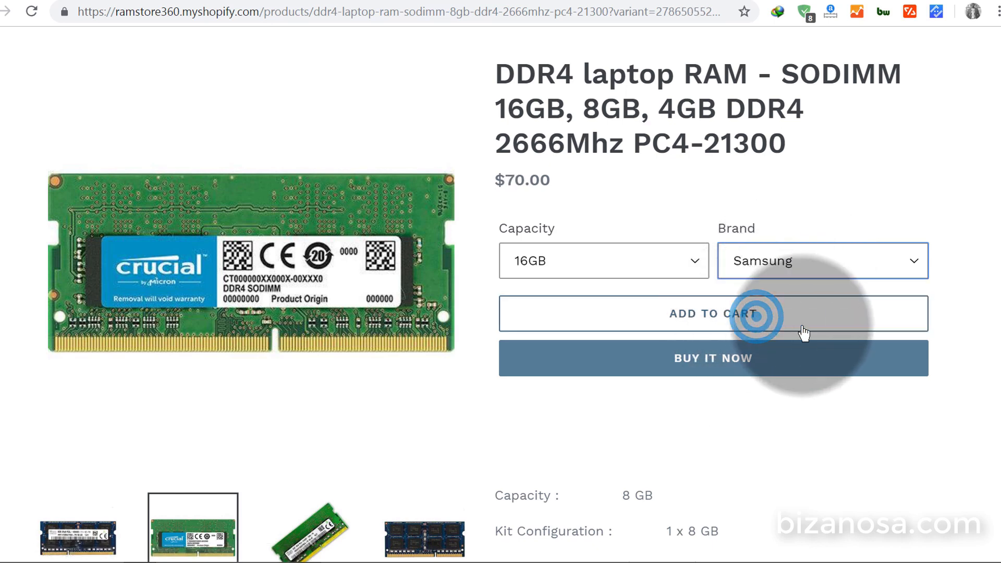
click(502, 178)
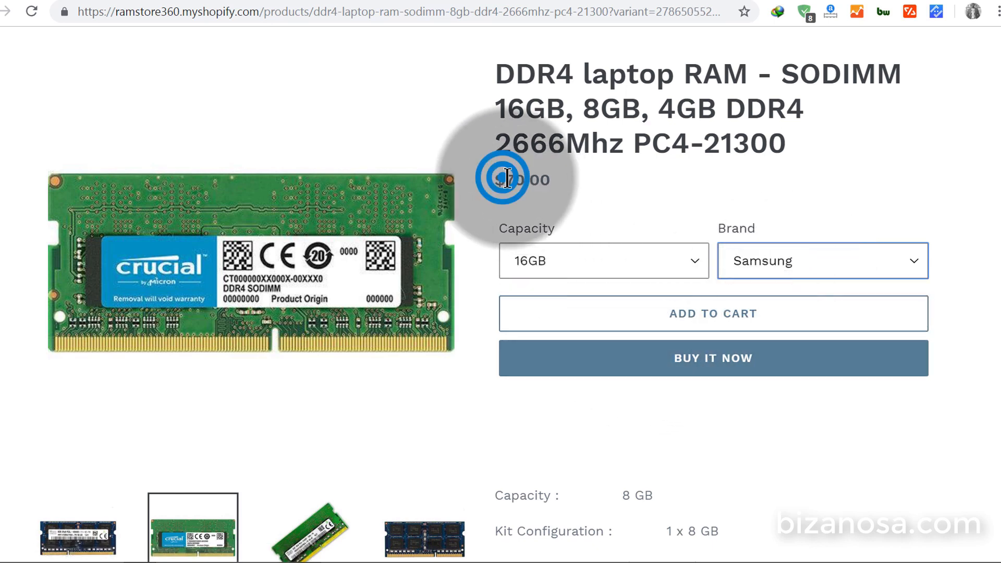
drag(503, 177, 568, 174)
Step: Compare the 16GB capacity's storefront prices by switching the brand to Crucial and back to Samsung
click(824, 265)
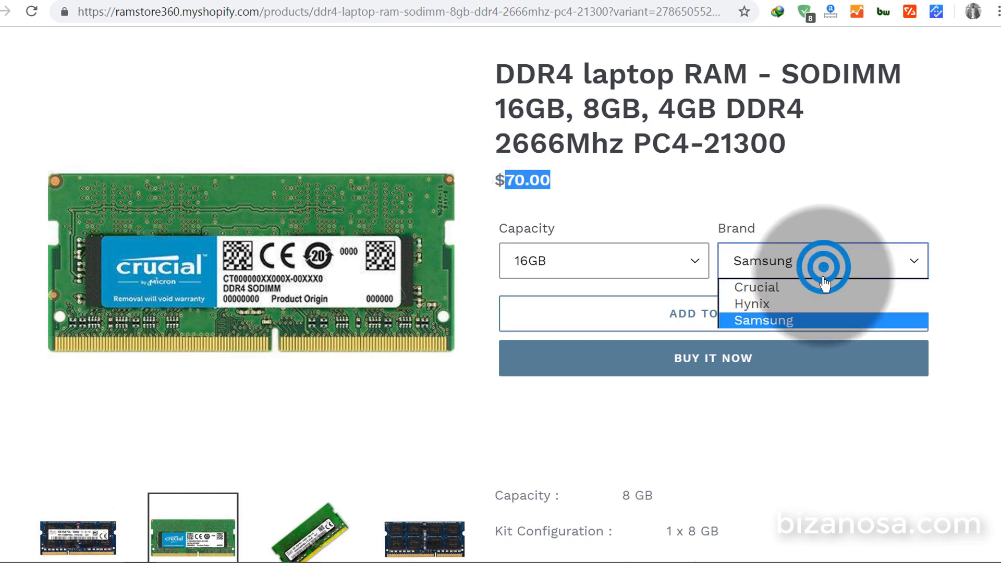
click(774, 289)
click(845, 258)
click(778, 321)
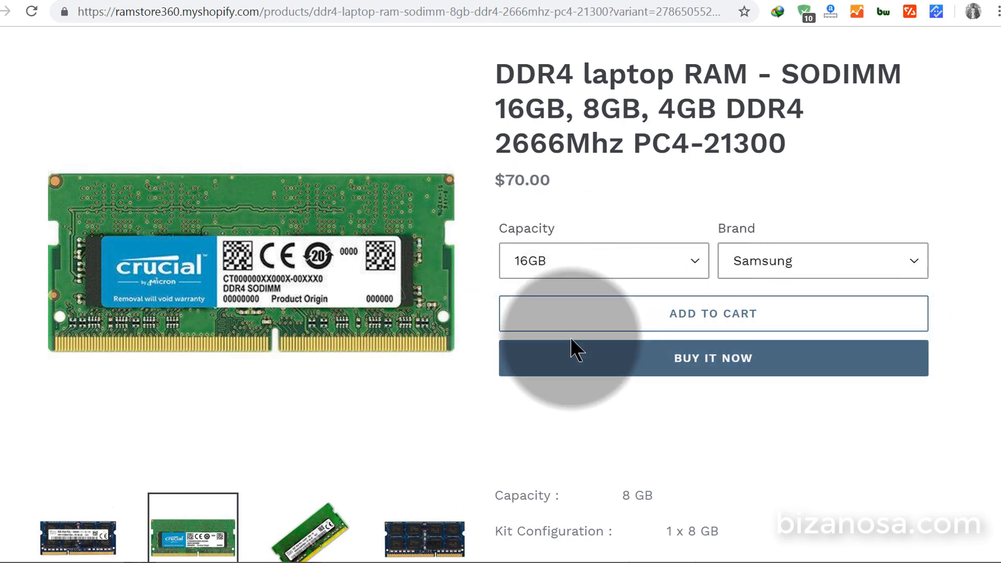
Step: Return to the store admin and open the DDR4 laptop RAM product at its variants list
click(438, 2)
click(308, 313)
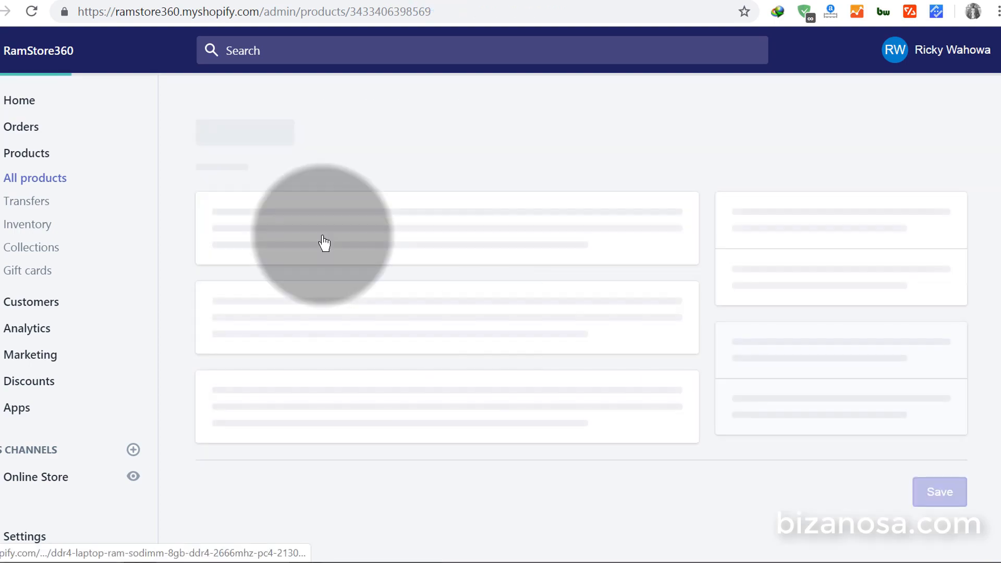
click(991, 375)
scroll(359, 302, down, 15)
scroll(344, 246, up, 2)
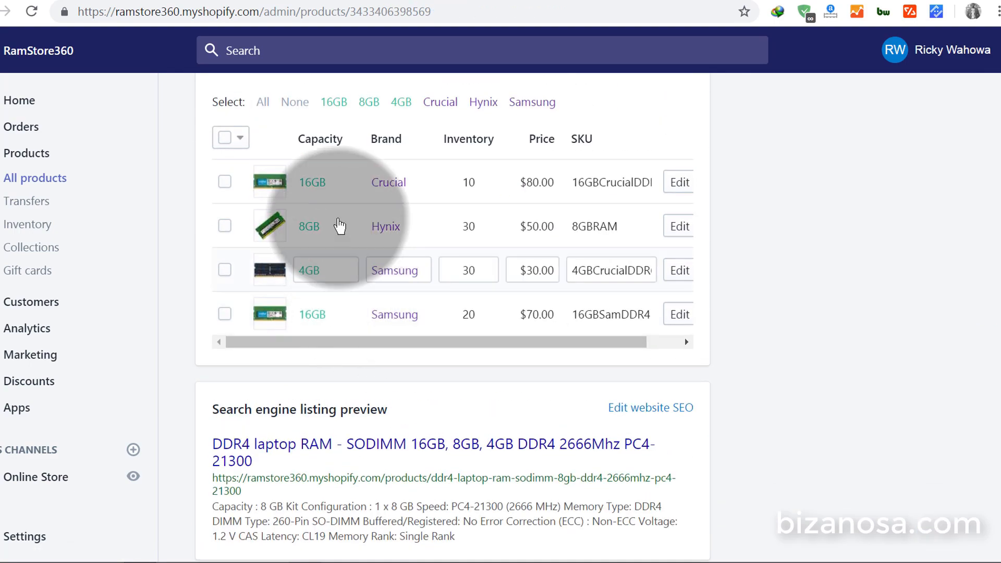
scroll(474, 219, up, 3)
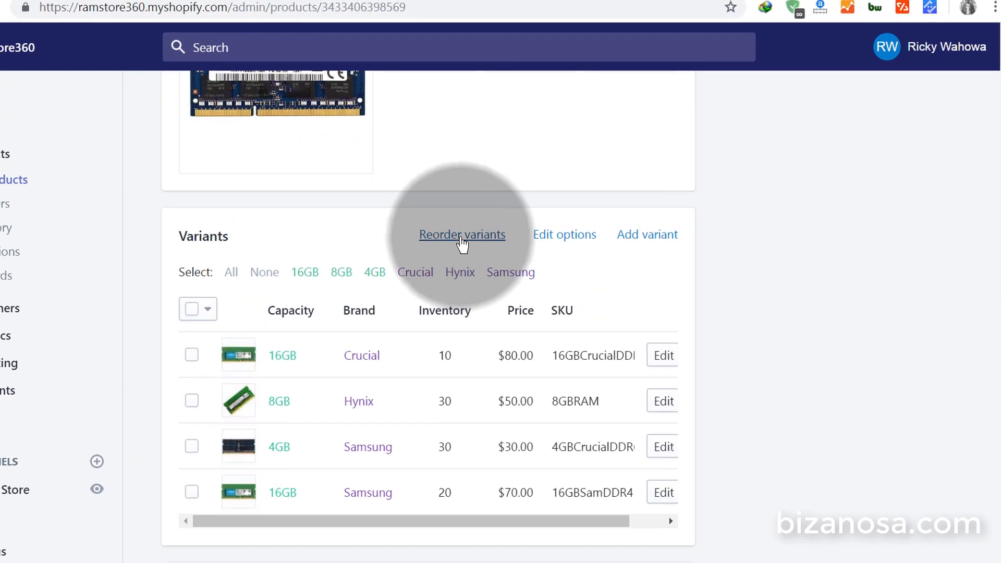
Step: Reorder the product's Brand options so that Samsung comes before Hynix, and save the new order
click(460, 236)
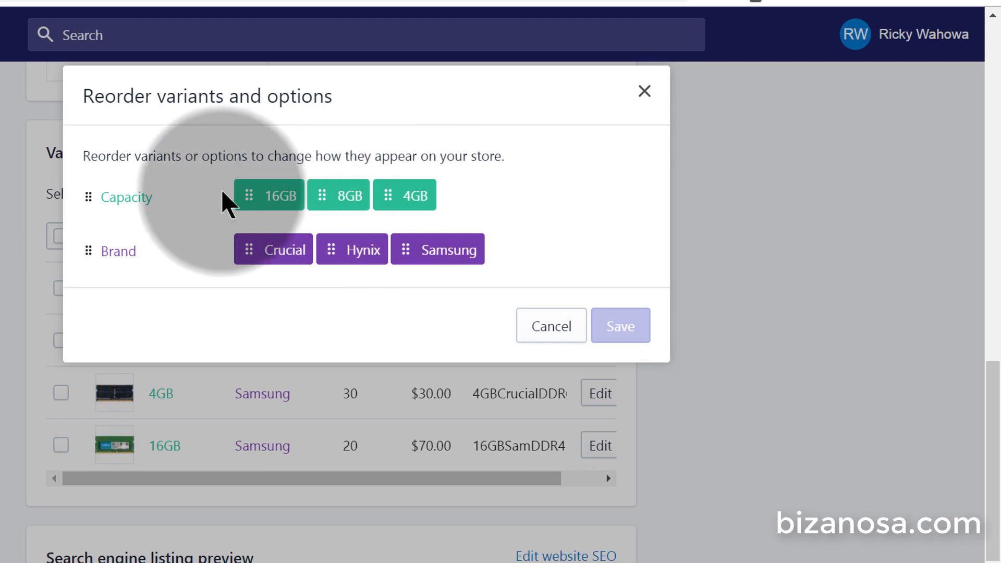
mouse_move(280, 199)
mouse_down()
mouse_move(332, 200)
mouse_move(266, 197)
mouse_up()
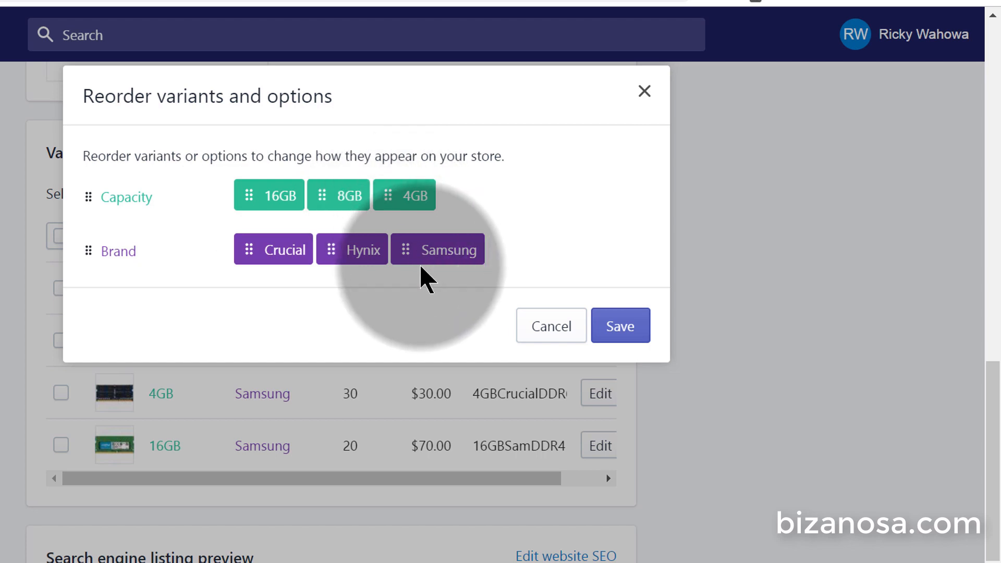
drag(402, 247, 325, 245)
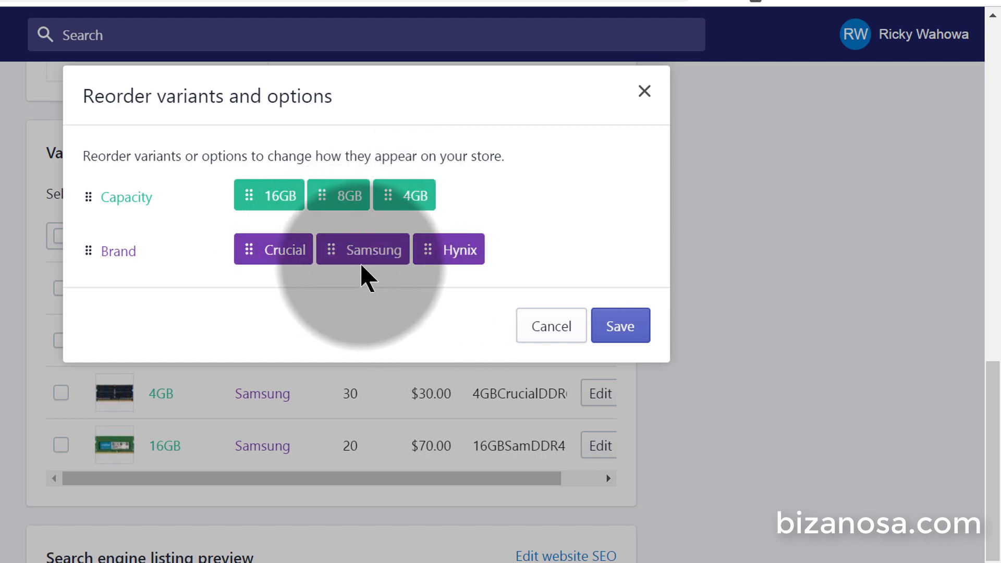
click(620, 328)
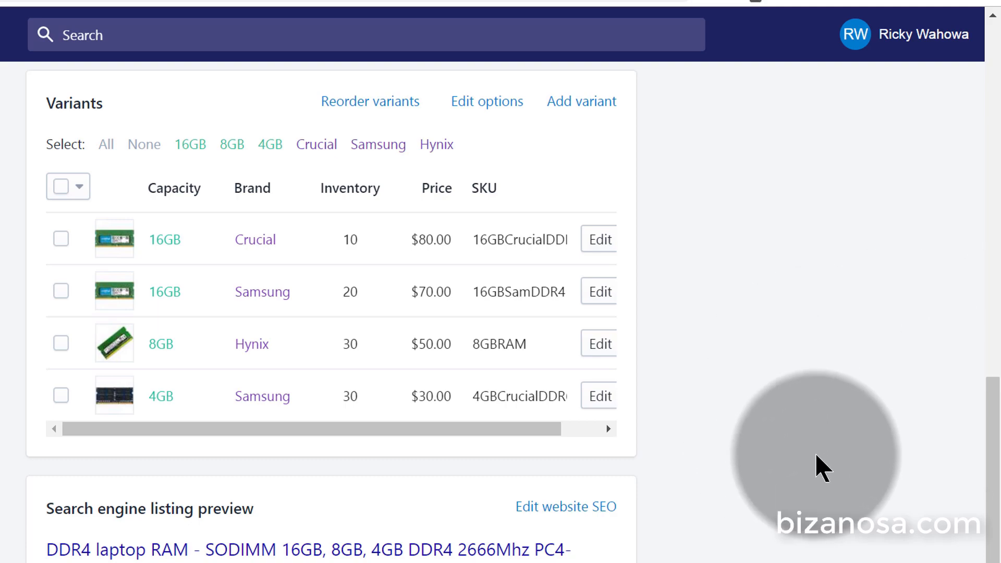
Step: Review the product's search engine listing preview and open its website SEO details for editing
drag(994, 472, 993, 521)
click(278, 479)
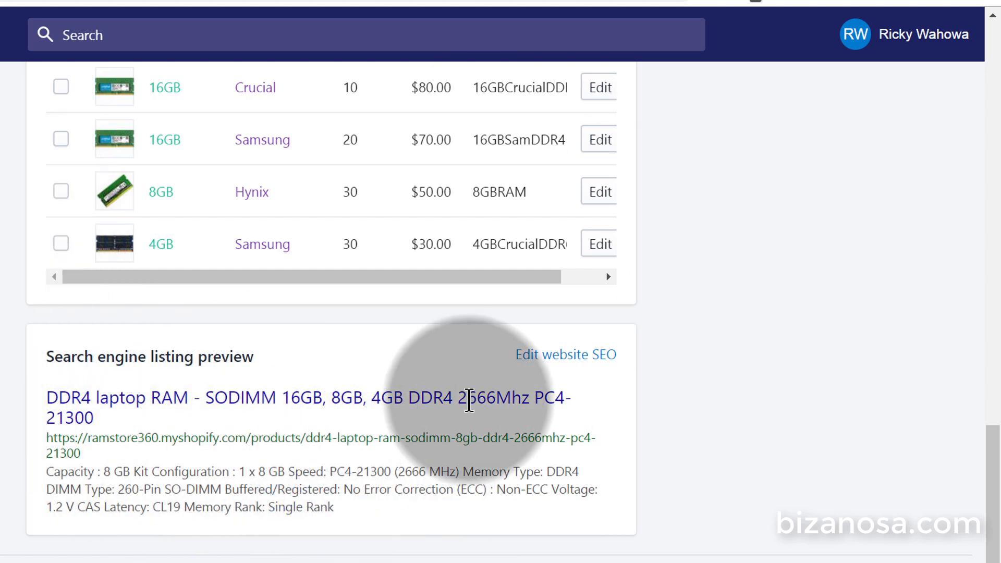
click(578, 359)
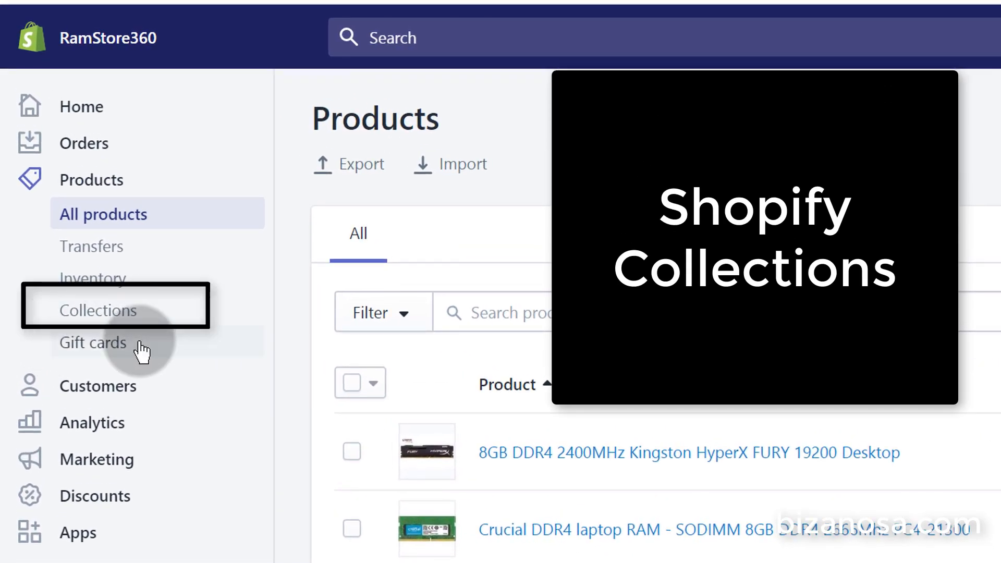
Step: Open the store's product collections
click(115, 312)
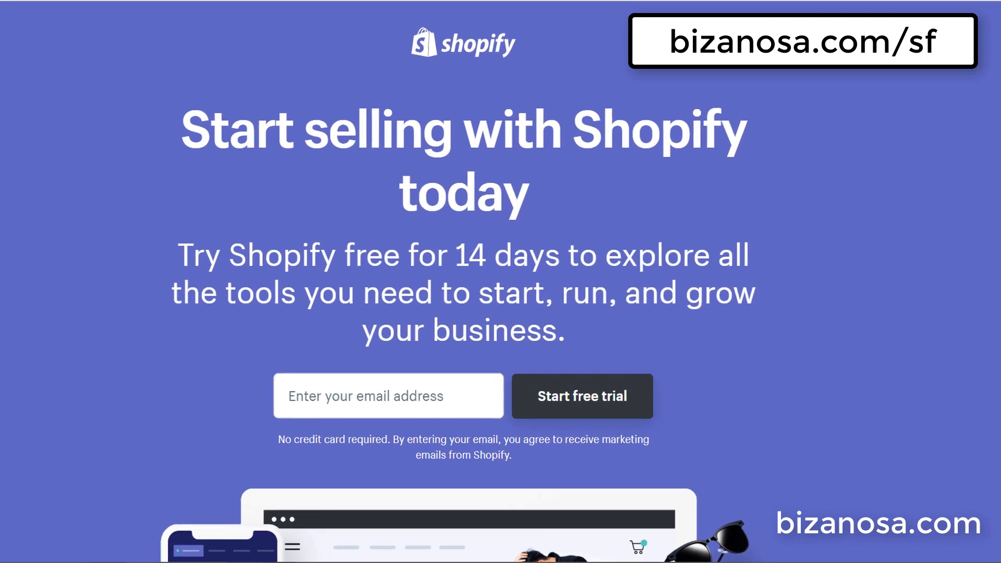
click(392, 399)
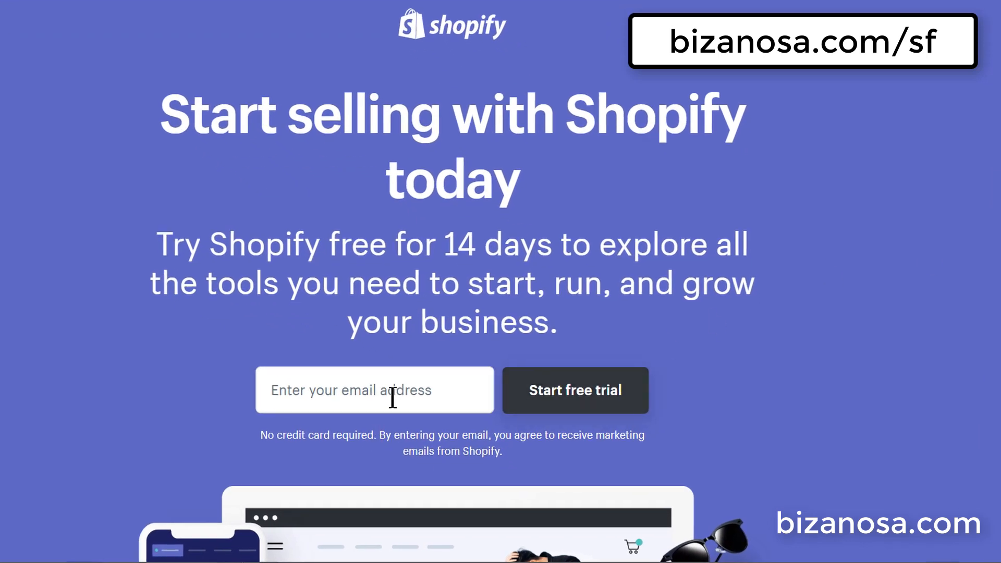